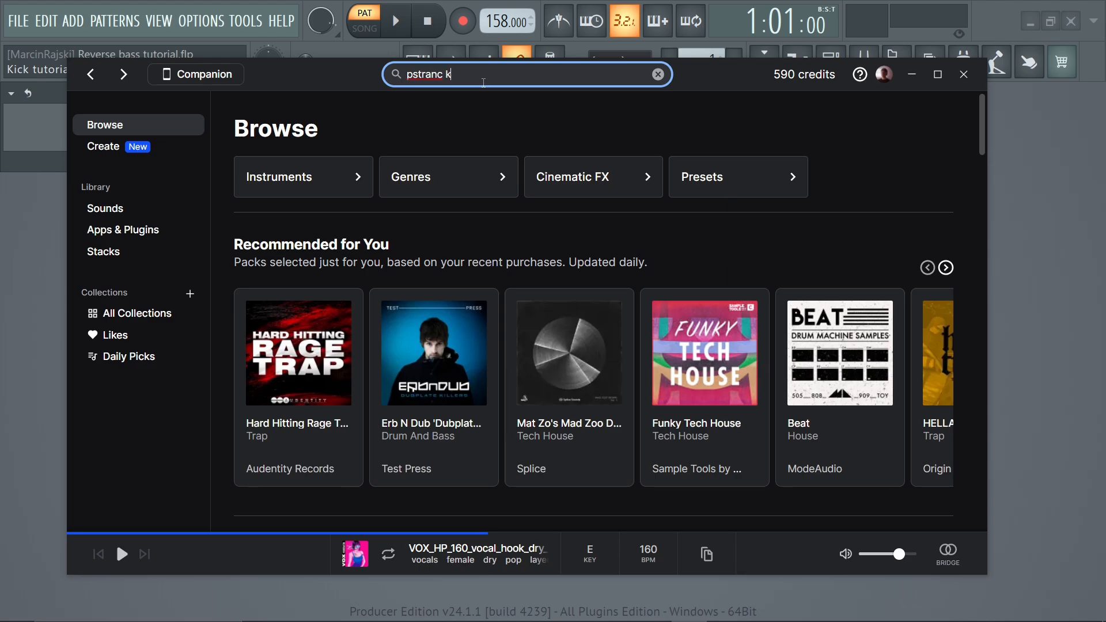
Search the sample library for "psytrance kick" and preview several kick samples from the results.
{"action": "key", "text": "Return"}
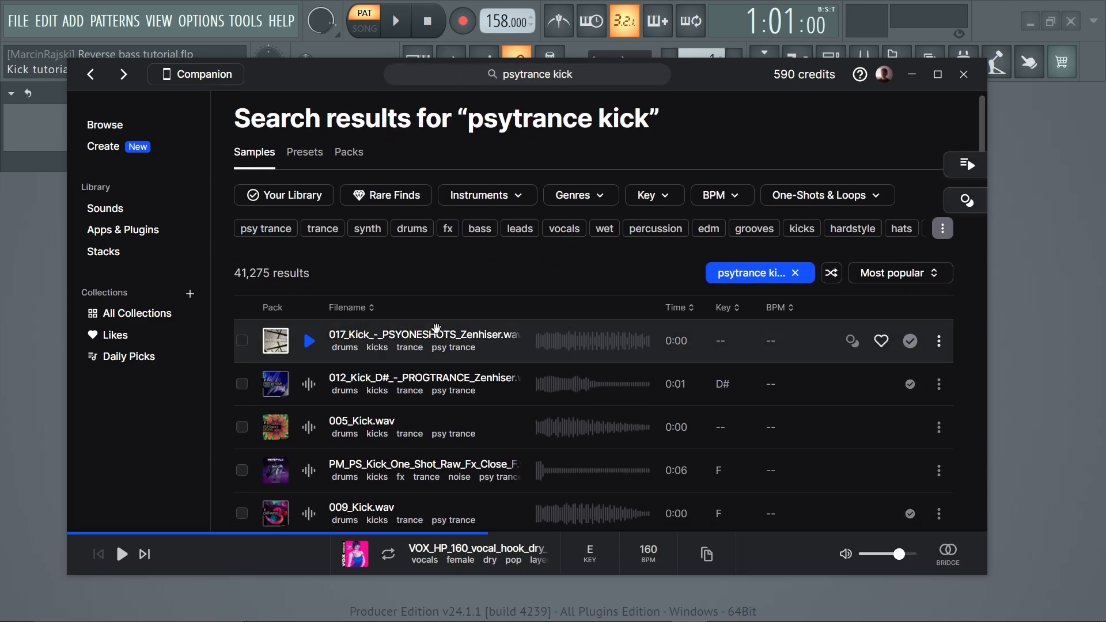
{"action": "scroll", "coordinate": [309, 319], "scroll_direction": "down", "scroll_amount": 2}
{"action": "left_click", "coordinate": [309, 319]}
{"action": "left_click", "coordinate": [310, 360]}
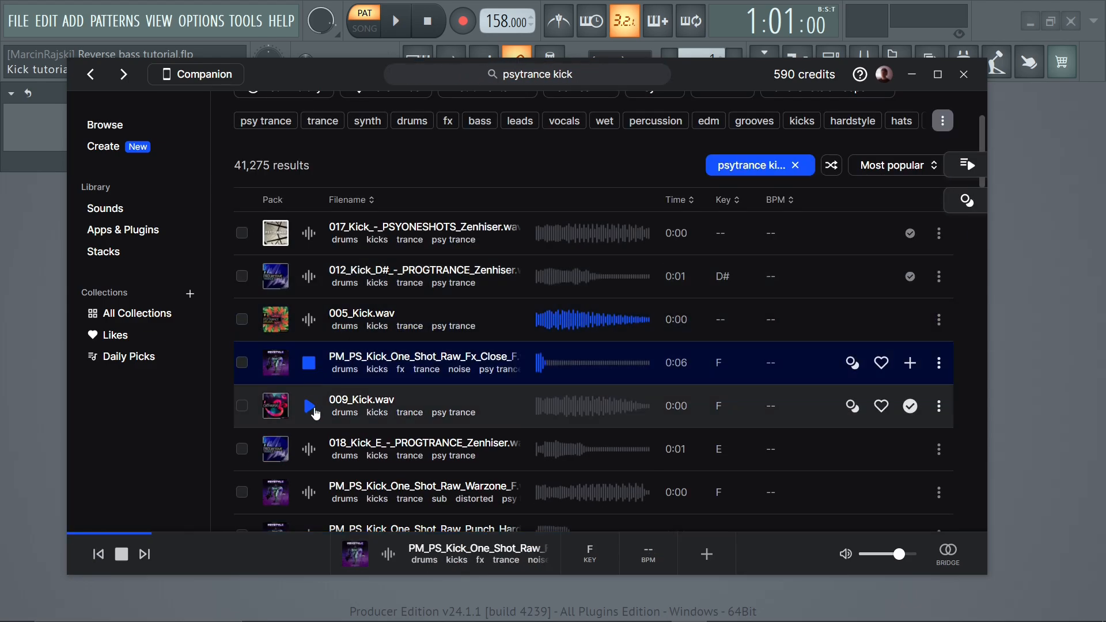
{"action": "left_click", "coordinate": [310, 406]}
{"action": "scroll", "coordinate": [314, 411], "scroll_direction": "down", "scroll_amount": 2}
{"action": "left_click", "coordinate": [309, 372]}
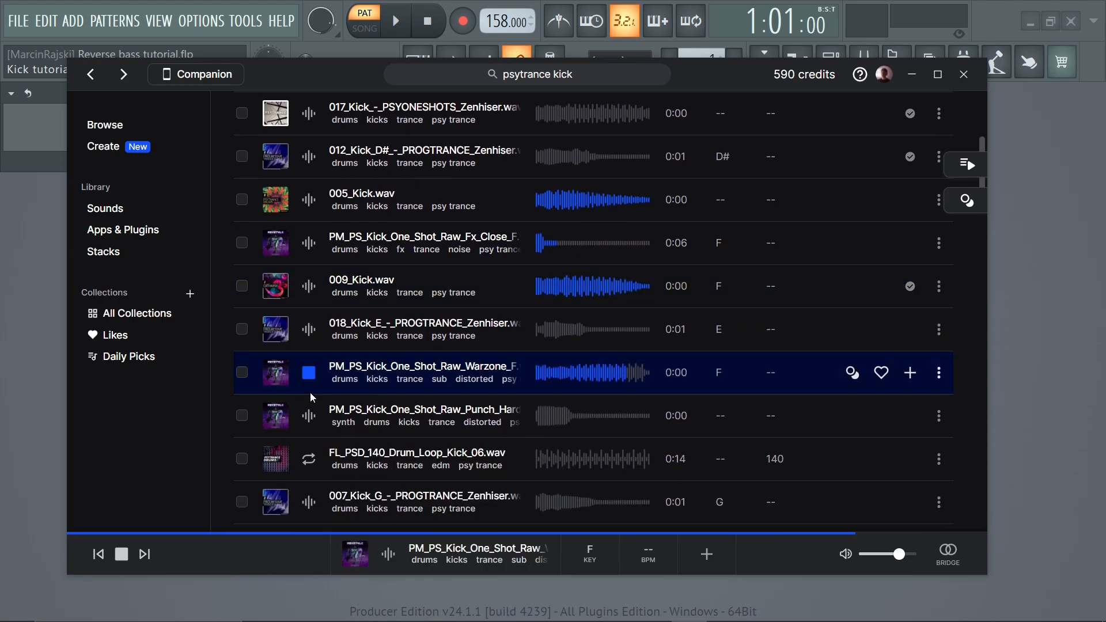
{"action": "left_click", "coordinate": [309, 415]}
{"action": "scroll", "coordinate": [311, 406], "scroll_direction": "down", "scroll_amount": 2}
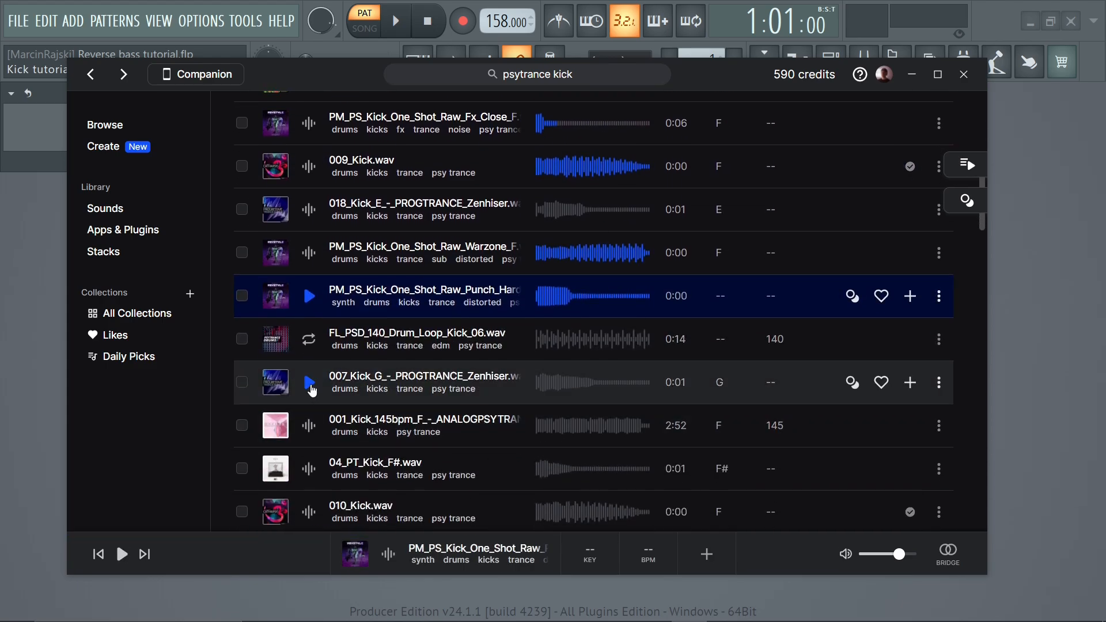
{"action": "left_click", "coordinate": [309, 382]}
{"action": "left_click", "coordinate": [309, 425]}
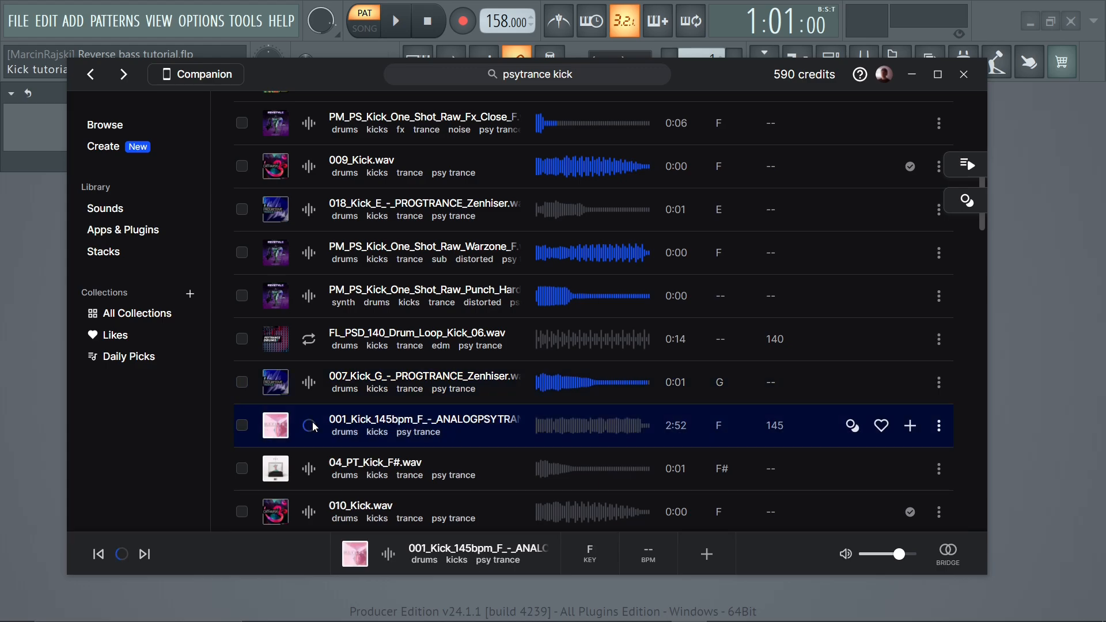
{"action": "scroll", "coordinate": [314, 435], "scroll_direction": "down", "scroll_amount": 2}
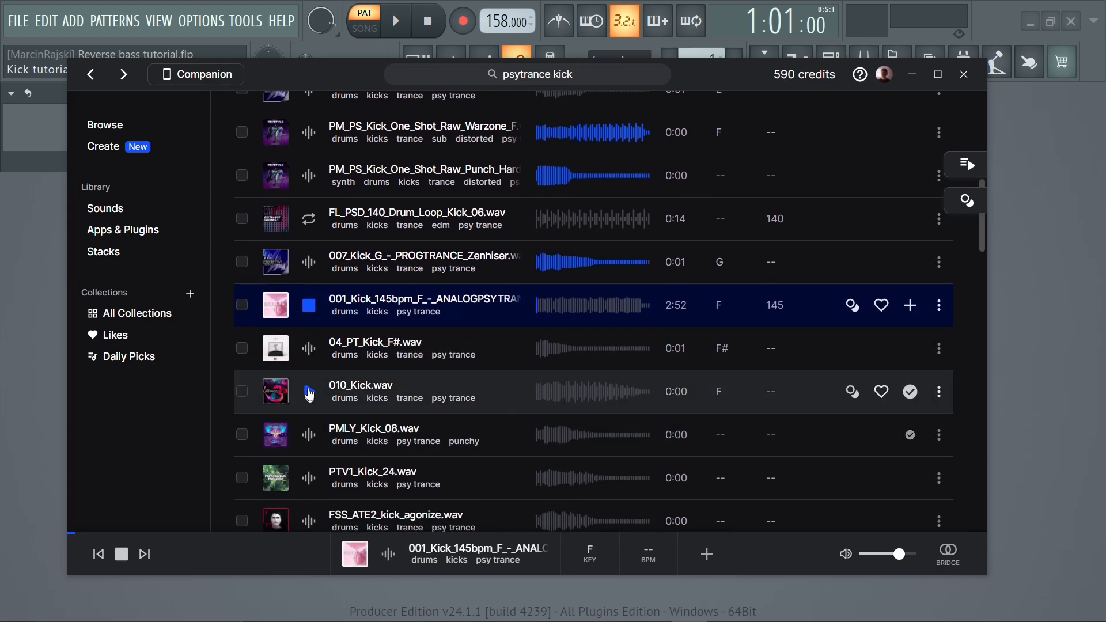
{"action": "left_click", "coordinate": [310, 347]}
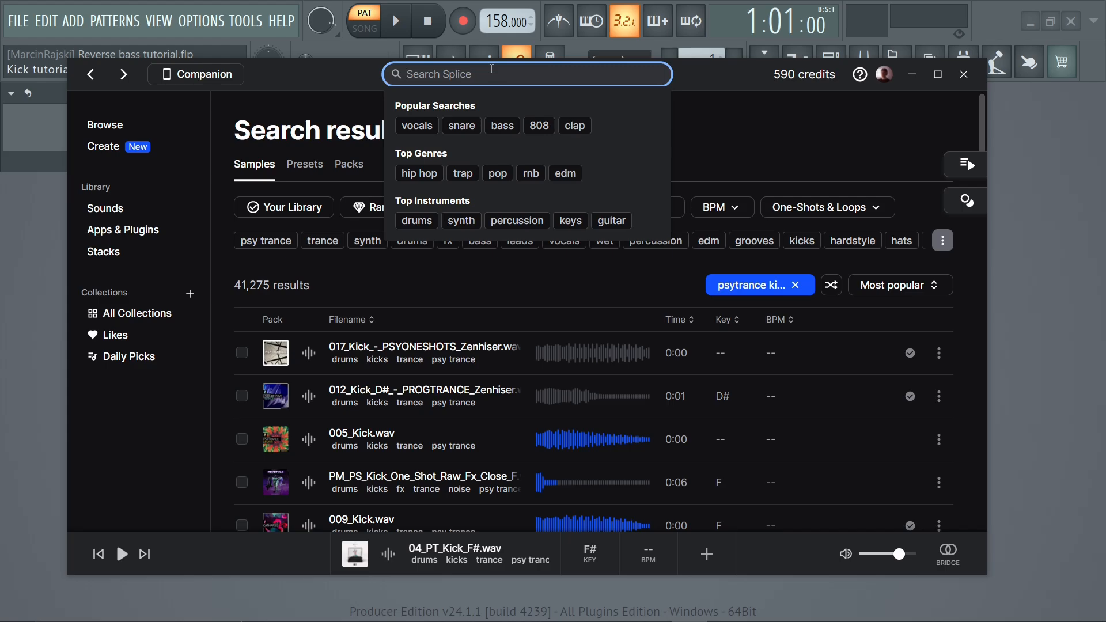
Search for "dubstep kick" and preview several of the kick one-shots, including KUURO_kick_flat.wav and Lev2_Kick_F#_31.wav.
{"action": "type", "text": "dubstep kick"}
{"action": "key", "text": "Return"}
{"action": "scroll", "coordinate": [311, 323], "scroll_direction": "down", "scroll_amount": 2}
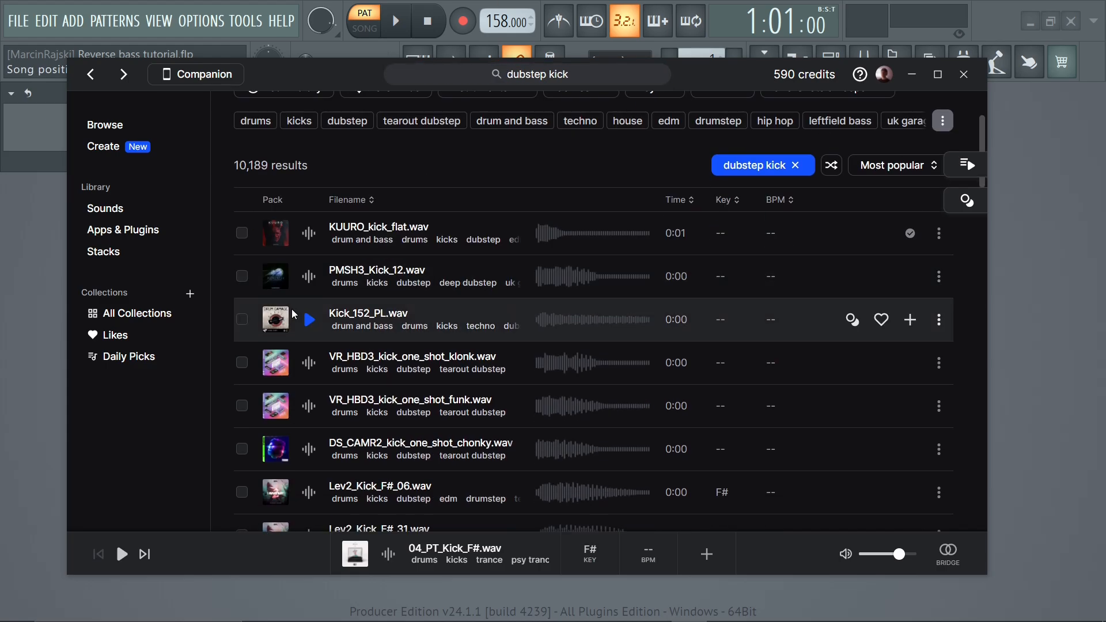
{"action": "left_click", "coordinate": [308, 277]}
{"action": "left_click", "coordinate": [309, 233]}
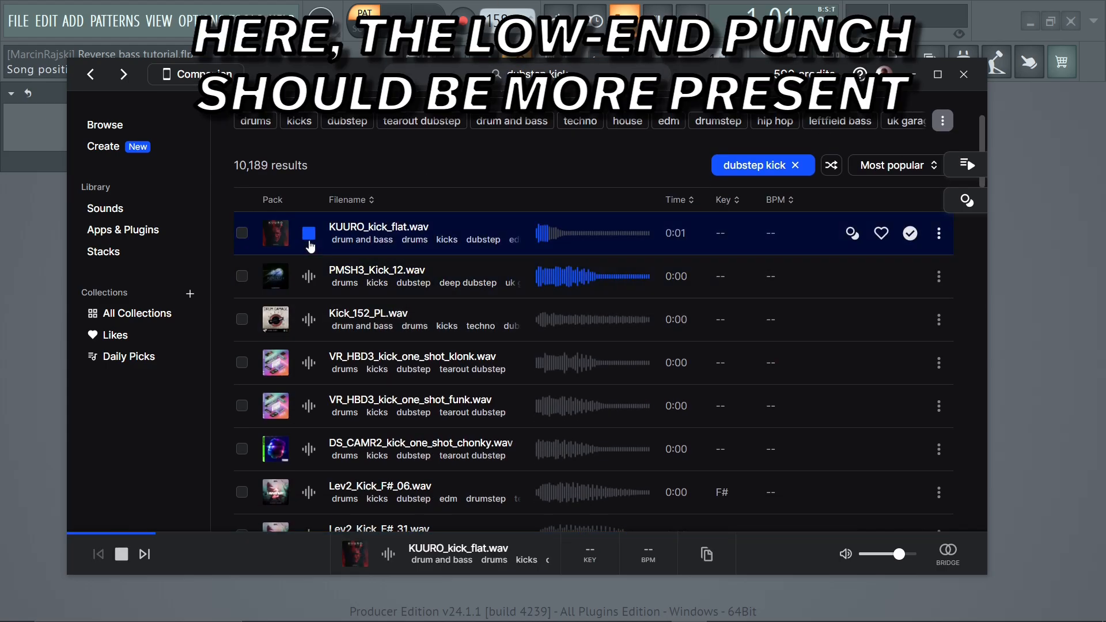
{"action": "left_click", "coordinate": [319, 403]}
{"action": "scroll", "coordinate": [314, 386], "scroll_direction": "down", "scroll_amount": 2}
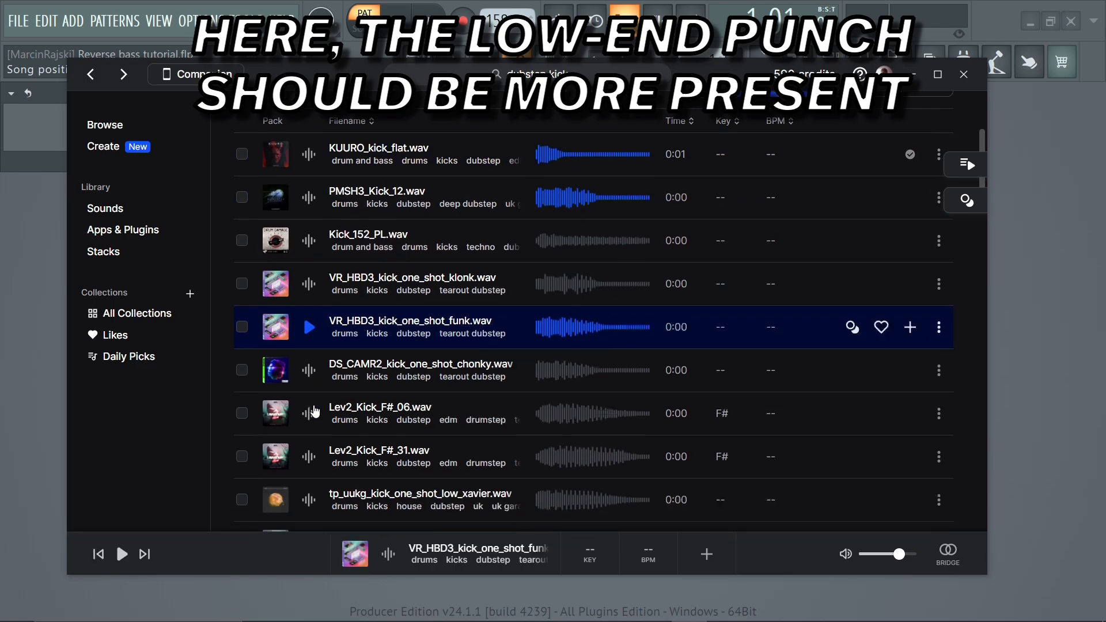
{"action": "left_click", "coordinate": [308, 373]}
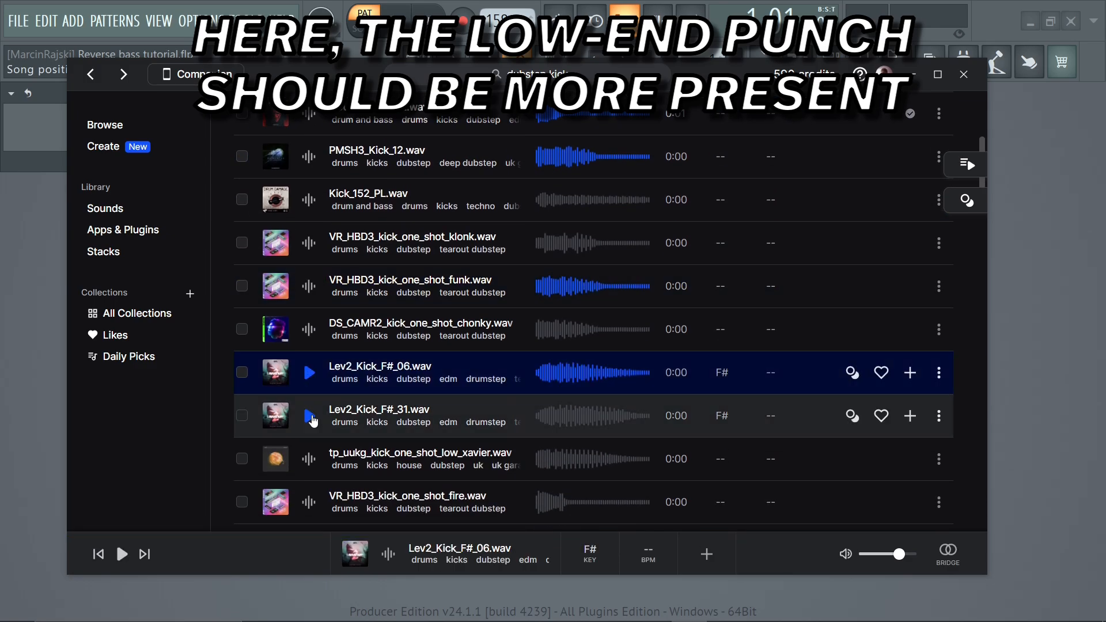
{"action": "left_click", "coordinate": [309, 416]}
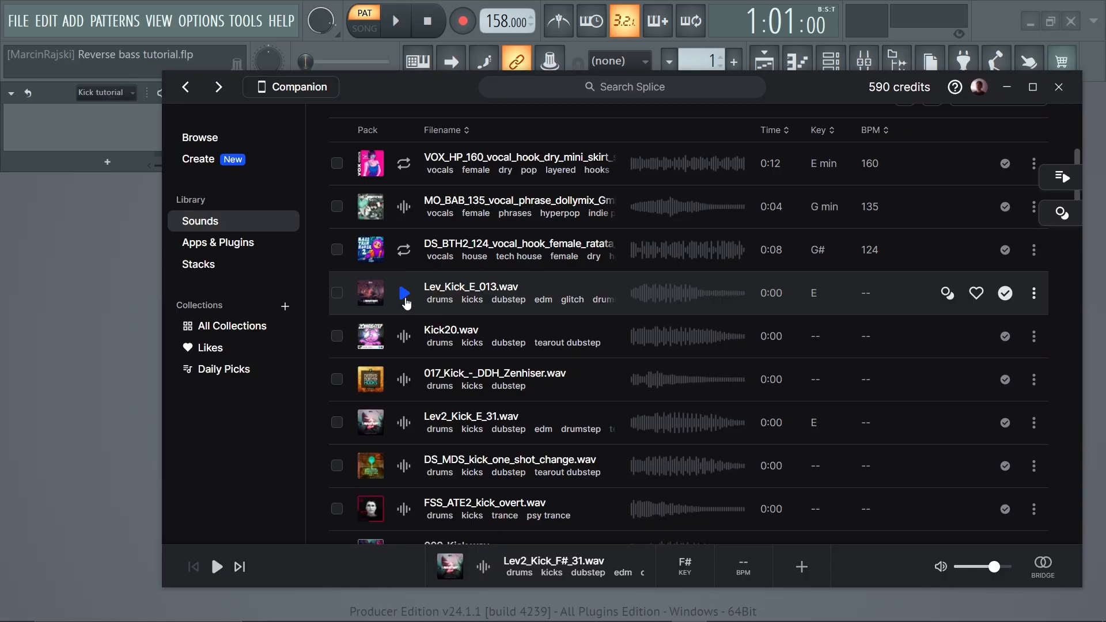
Preview the kicks already in the Sounds library, from Lev_Kick_E_013.wav through FSS_ATE2_kick_overt.wav.
{"action": "left_click", "coordinate": [404, 293]}
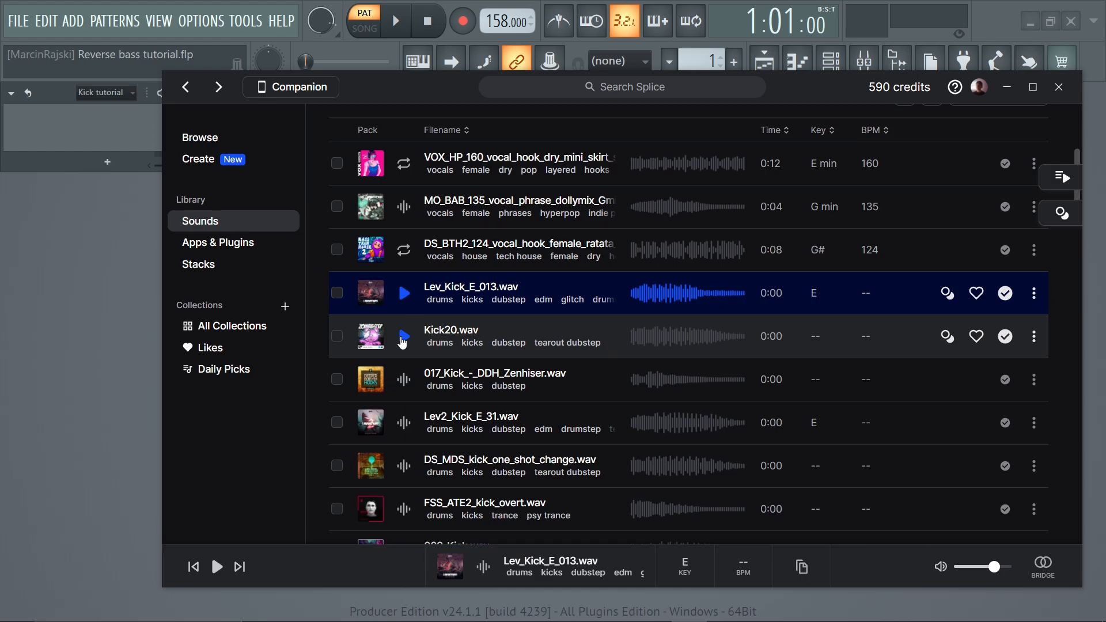
{"action": "left_click", "coordinate": [404, 335]}
{"action": "left_click", "coordinate": [404, 378]}
{"action": "left_click", "coordinate": [404, 421]}
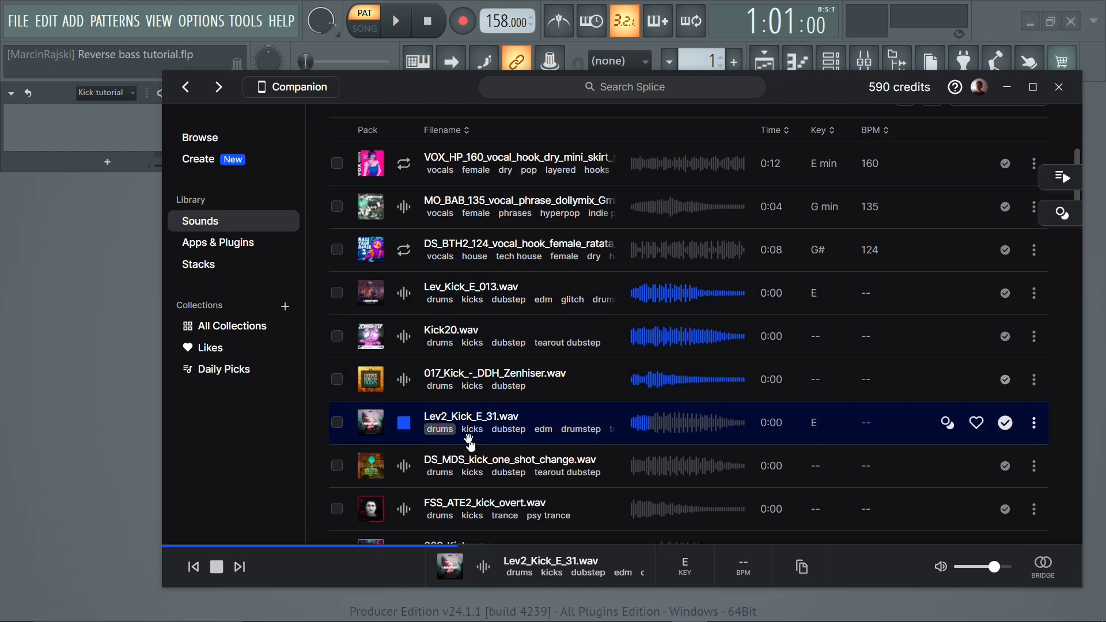
{"action": "left_click", "coordinate": [405, 468]}
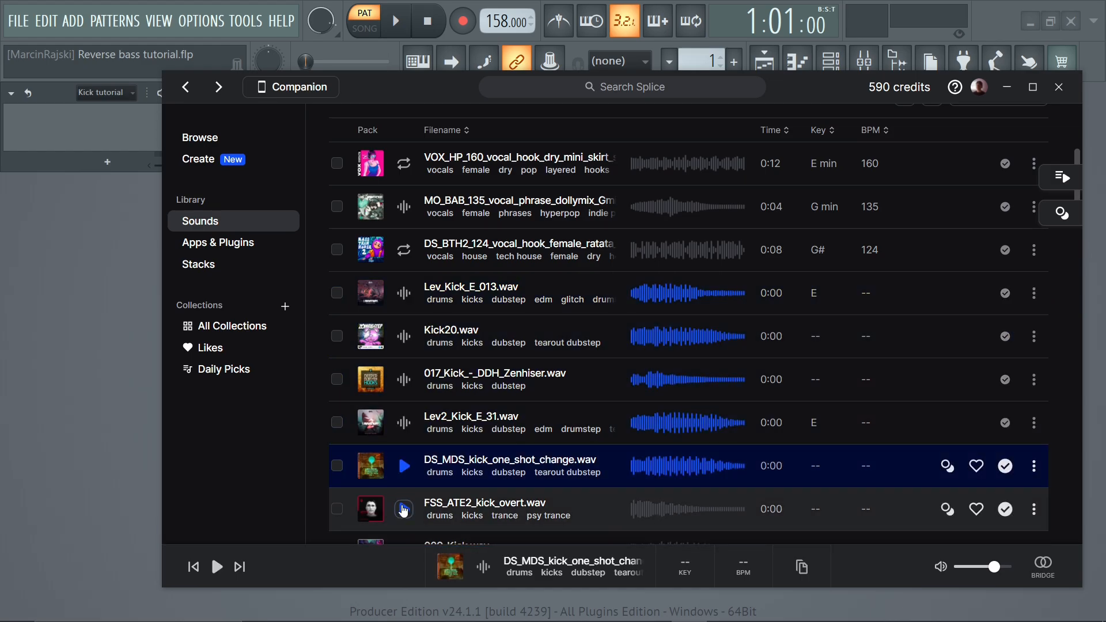
{"action": "left_click", "coordinate": [404, 508]}
Add five owned kicks to the FL Studio channel rack as separate channels, including Lev_Kick_E_013, DS_MDS_kick_one_shot_change and Lev2_Kick_E_31.
{"action": "scroll", "coordinate": [404, 508], "scroll_direction": "down", "scroll_amount": 1}
{"action": "left_click_drag", "start_coordinate": [394, 99], "coordinate": [475, 111]}
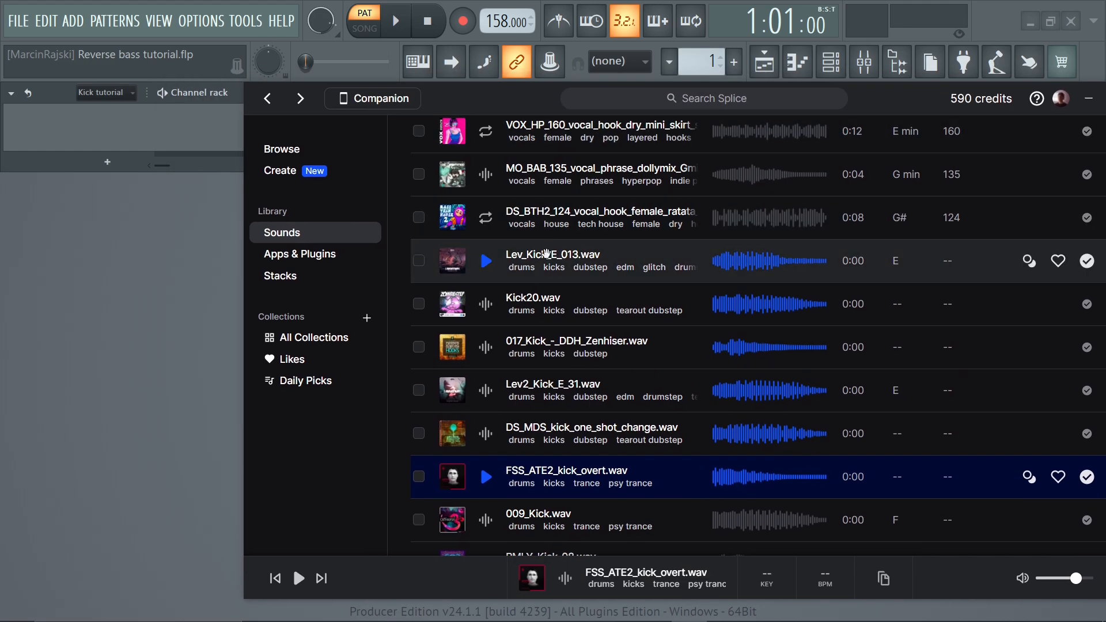
{"action": "left_click_drag", "start_coordinate": [546, 254], "coordinate": [179, 130]}
{"action": "key", "text": "alt+Tab"}
{"action": "left_click_drag", "start_coordinate": [524, 385], "coordinate": [162, 159]}
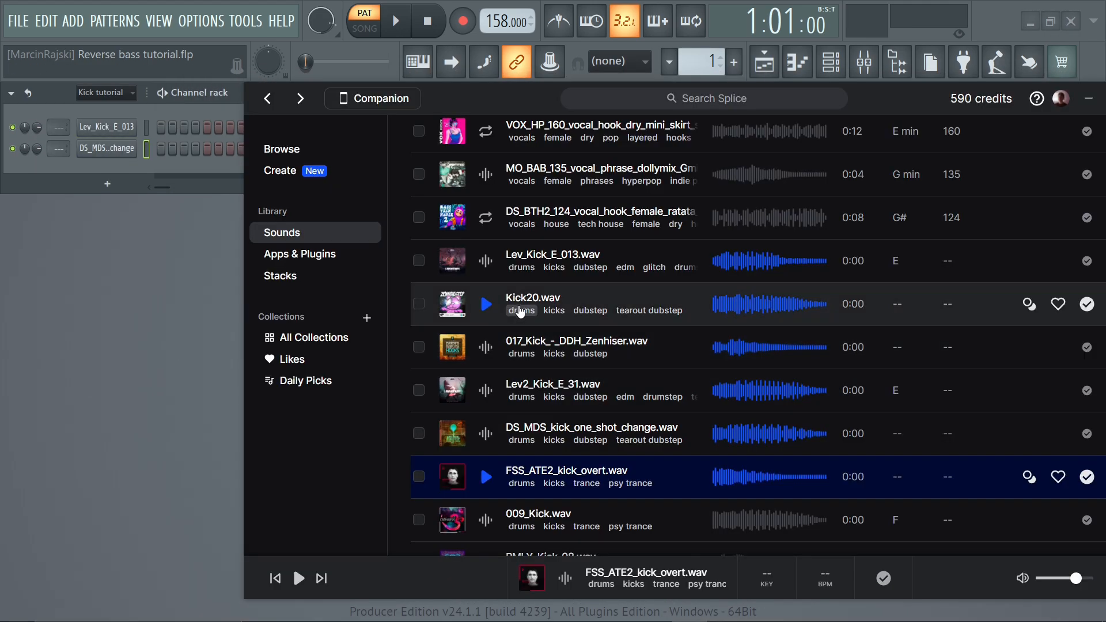
{"action": "left_click_drag", "start_coordinate": [520, 305], "coordinate": [161, 178]}
{"action": "left_click_drag", "start_coordinate": [527, 346], "coordinate": [162, 199]}
{"action": "left_click_drag", "start_coordinate": [536, 429], "coordinate": [164, 221]}
{"action": "left_click", "coordinate": [222, 323]}
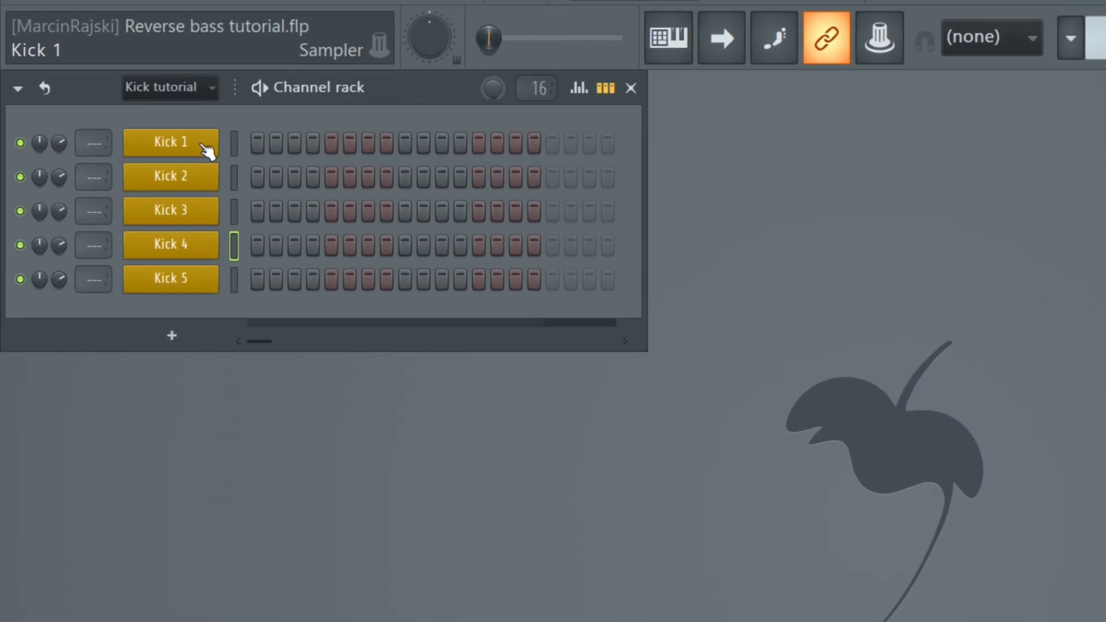
Fill each 4 steps on all five channels, Kick 1 to Kick 5, in the channel rack.
{"action": "right_click", "coordinate": [130, 133]}
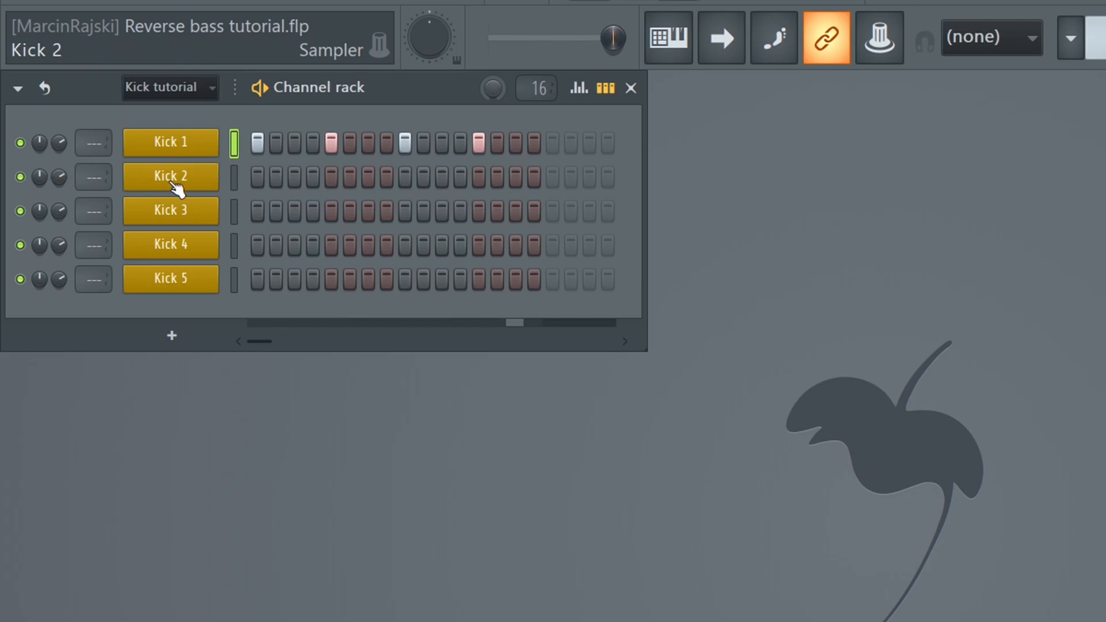
{"action": "right_click", "coordinate": [154, 213]}
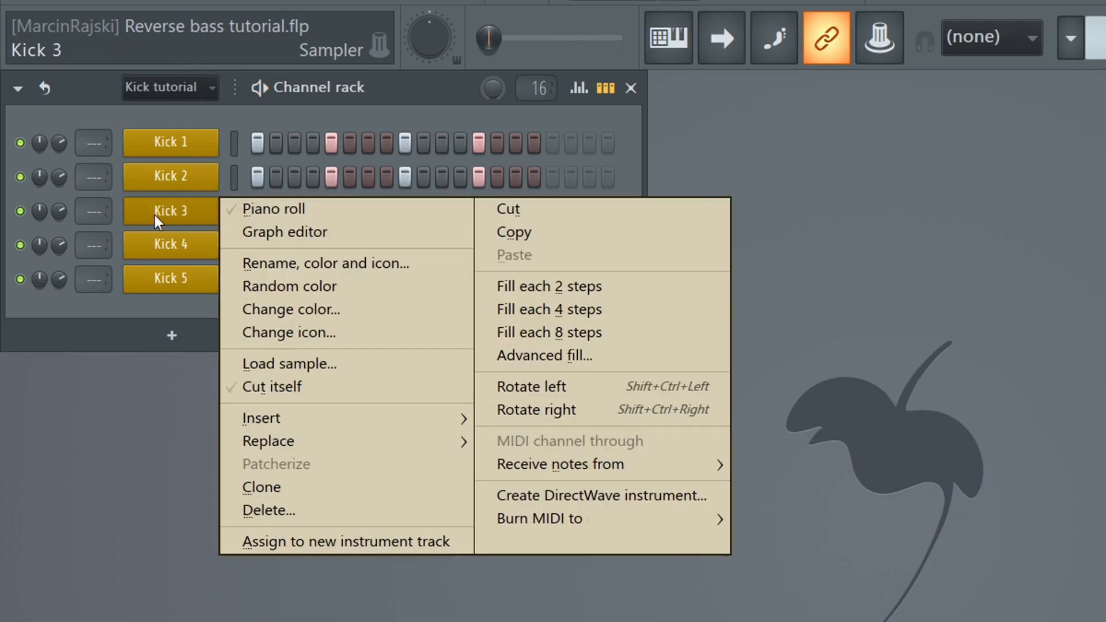
{"action": "key", "text": "4"}
{"action": "right_click", "coordinate": [162, 239]}
{"action": "key", "text": "4"}
{"action": "right_click", "coordinate": [169, 286]}
{"action": "key", "text": "4"}
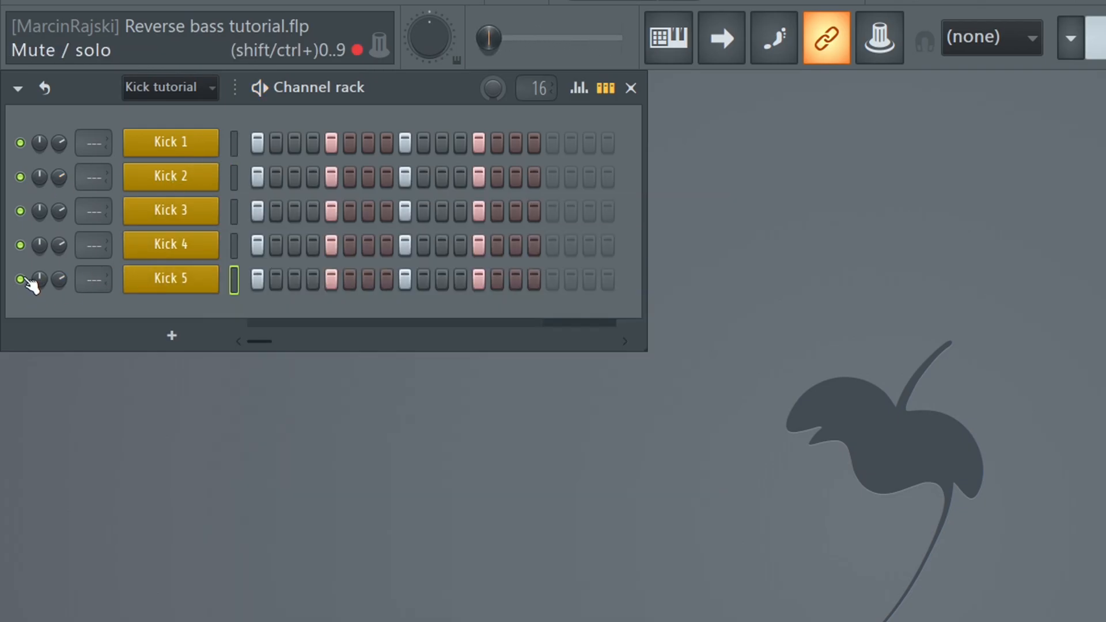
Mute Kicks 2 to 5, play the pattern and audition each of the five kicks alone in turn.
{"action": "left_click_drag", "start_coordinate": [23, 278], "coordinate": [21, 177]}
{"action": "key", "text": "space"}
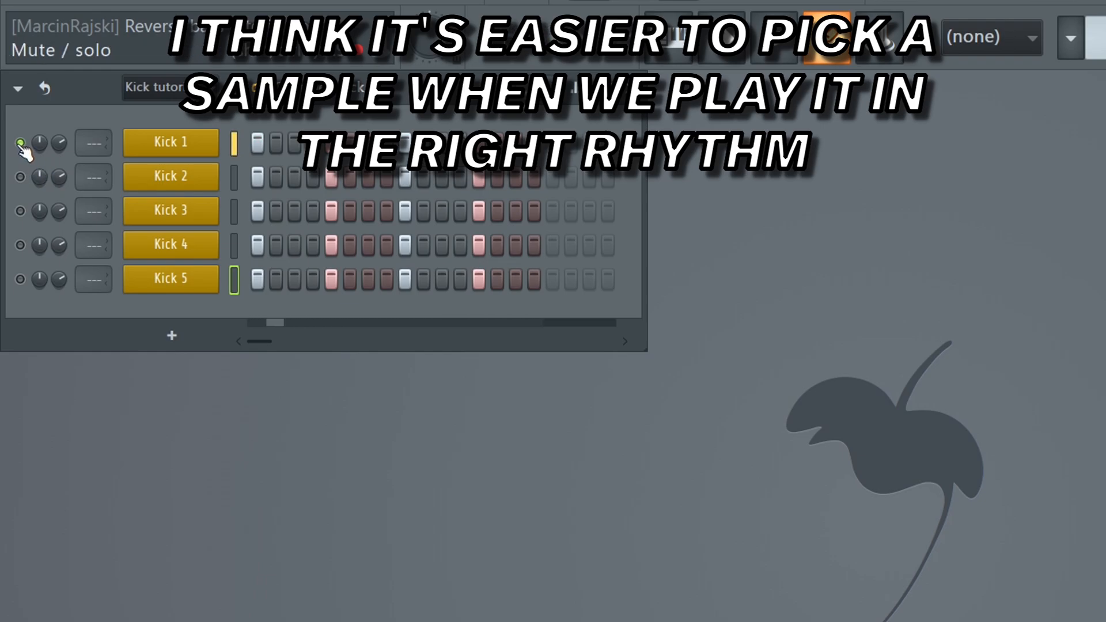
{"action": "left_click", "coordinate": [20, 143]}
{"action": "left_click", "coordinate": [21, 177]}
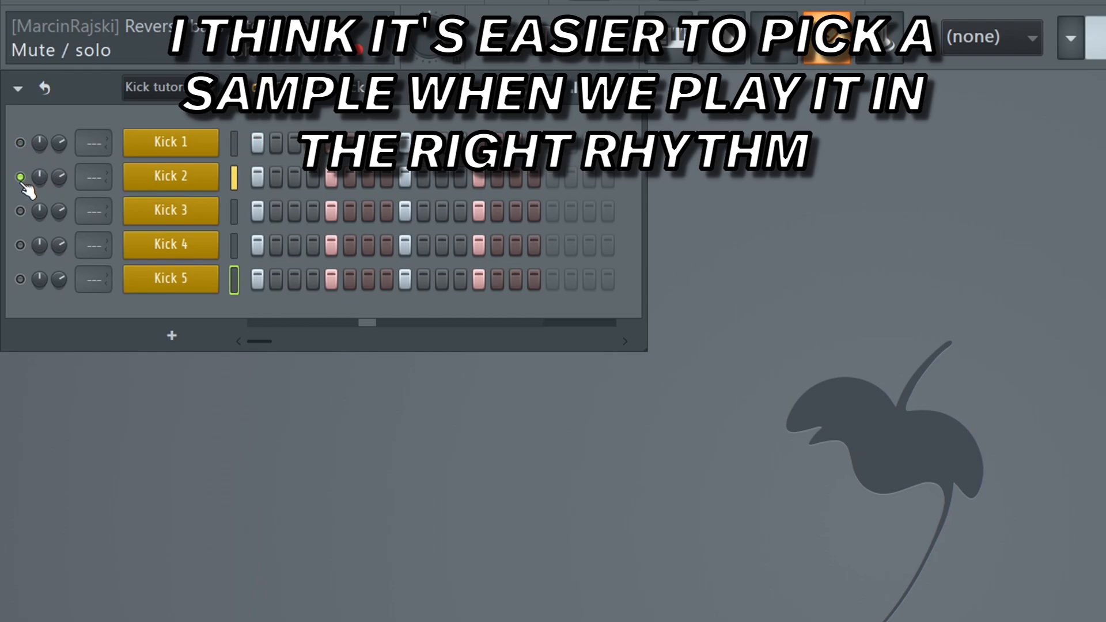
{"action": "left_click", "coordinate": [20, 177]}
{"action": "left_click", "coordinate": [21, 211]}
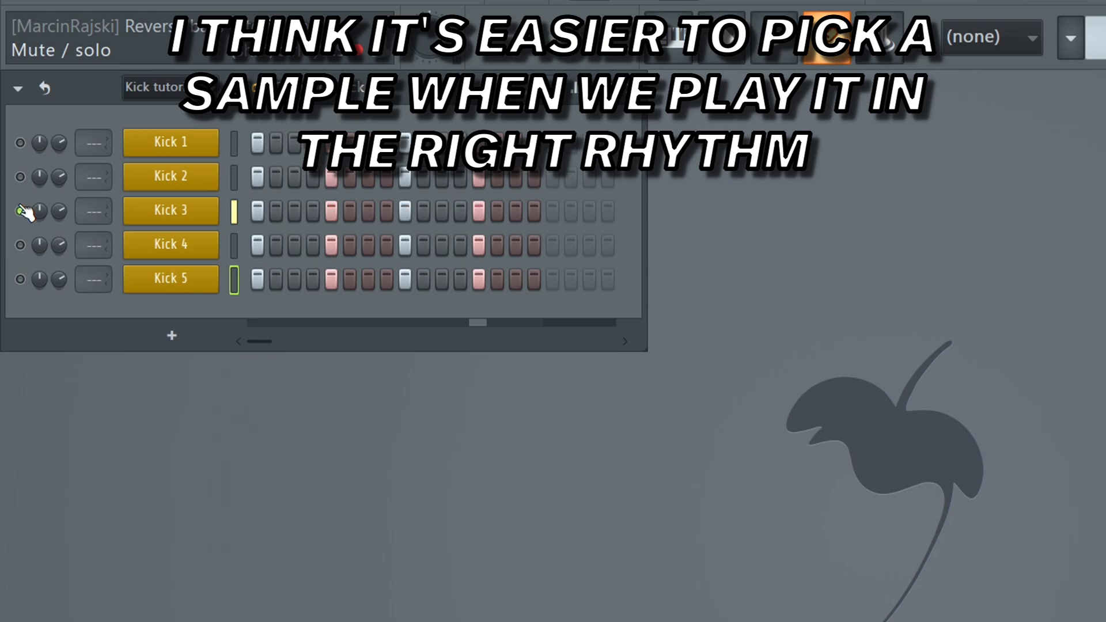
{"action": "left_click", "coordinate": [20, 211]}
{"action": "left_click", "coordinate": [21, 246]}
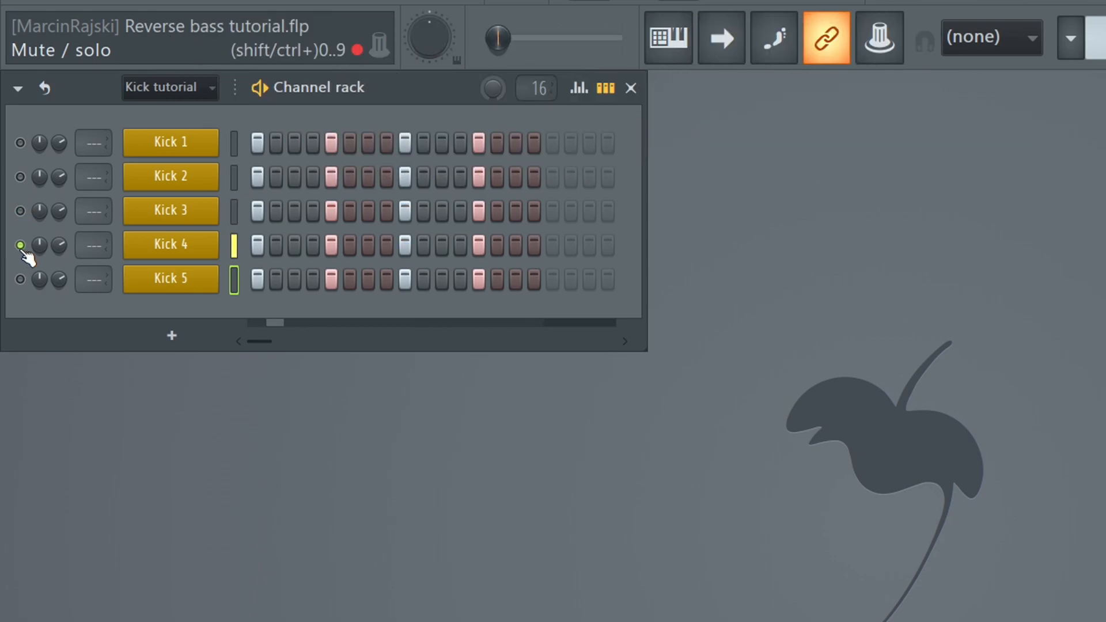
{"action": "left_click", "coordinate": [21, 245]}
{"action": "left_click", "coordinate": [20, 279]}
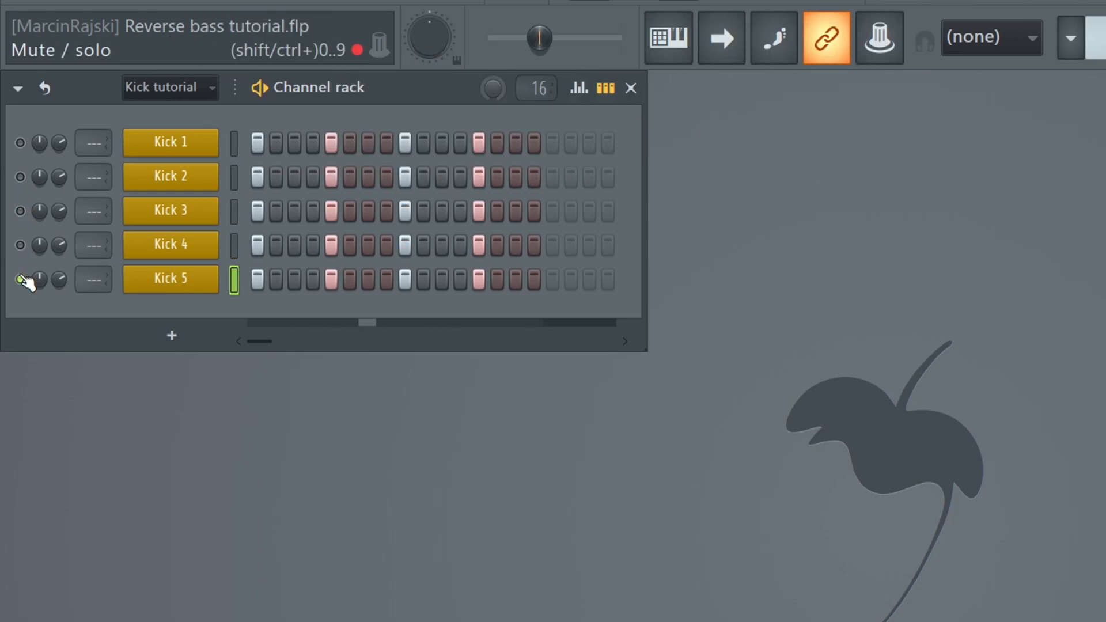
{"action": "left_click", "coordinate": [20, 279]}
Compare Kick 3, Kick 2 and Kick 1 again, sounding each one alone with the others muted.
{"action": "left_click", "coordinate": [20, 211]}
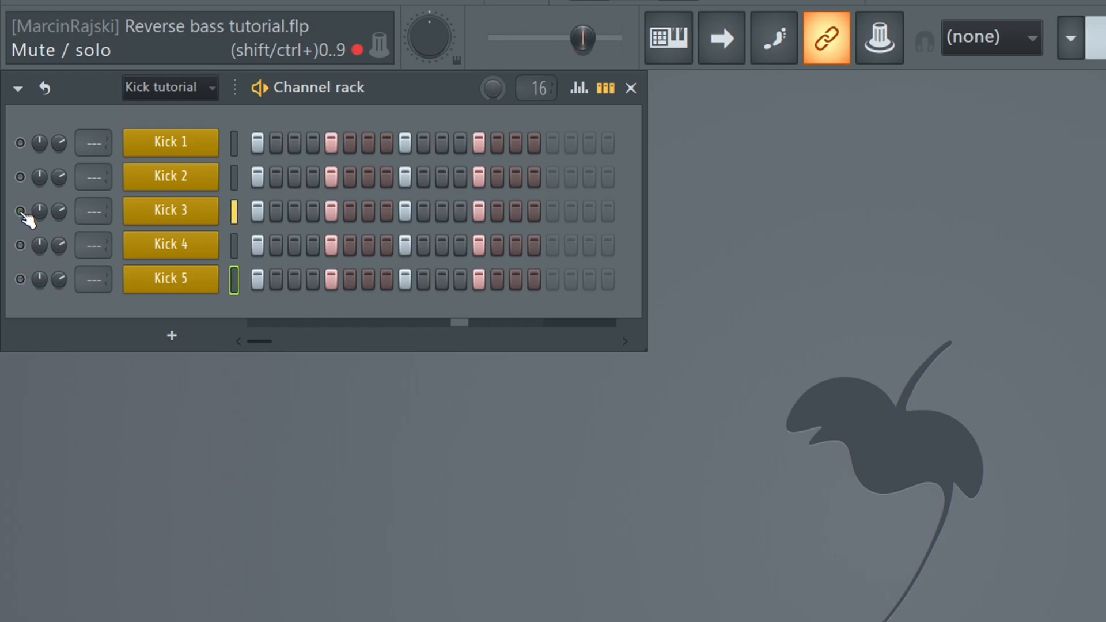
{"action": "left_click", "coordinate": [20, 210]}
{"action": "left_click", "coordinate": [20, 177]}
{"action": "left_click", "coordinate": [21, 177]}
{"action": "left_click", "coordinate": [21, 143]}
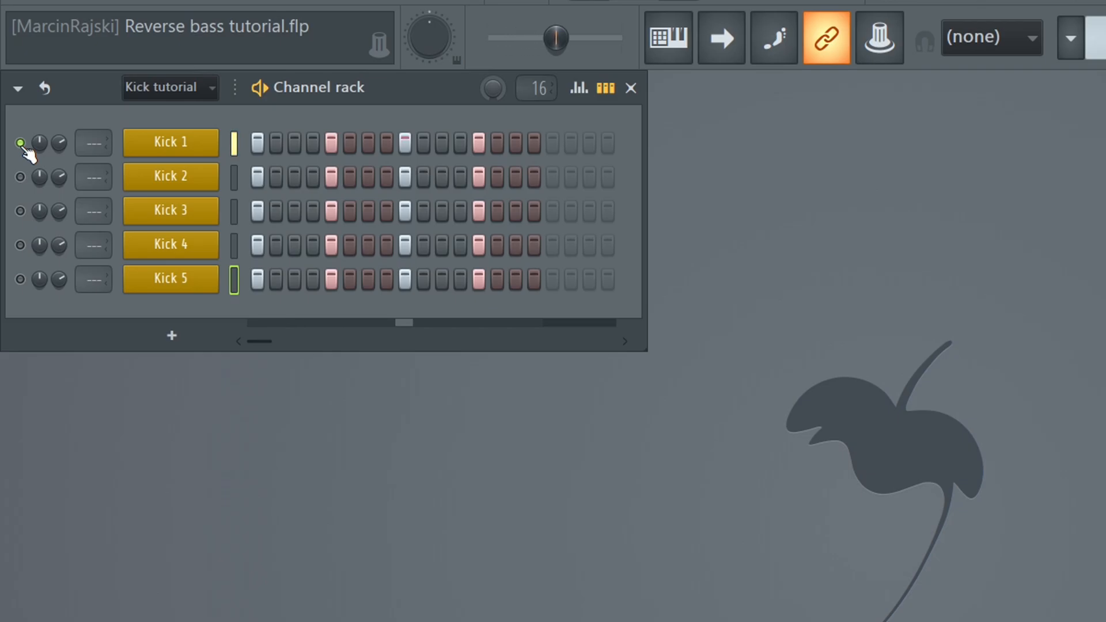
{"action": "left_click", "coordinate": [23, 145]}
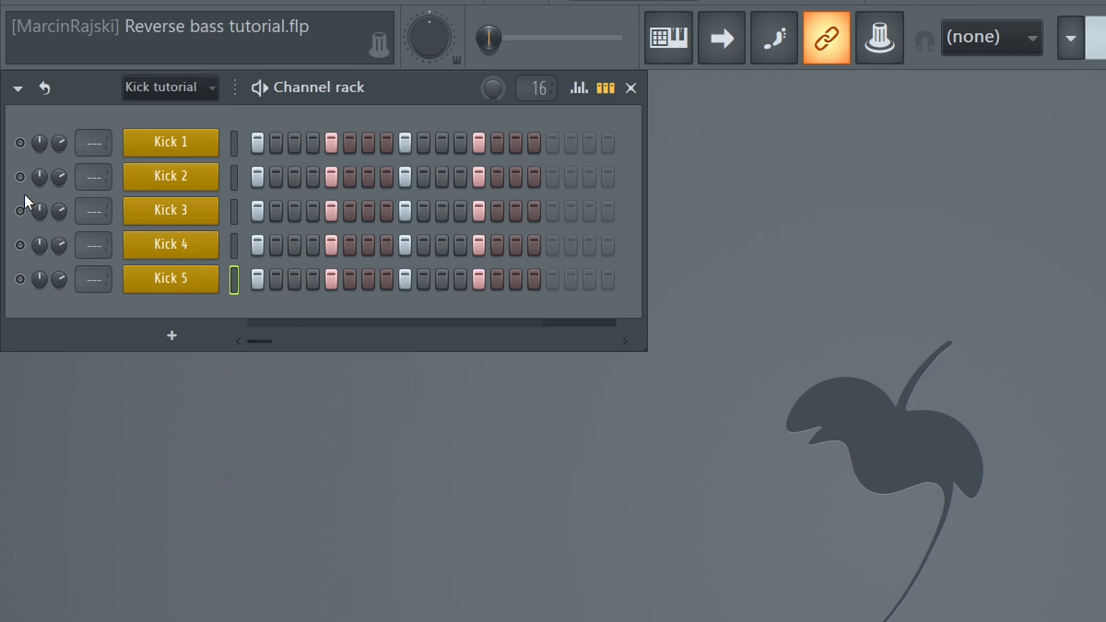
Leave only Kick 4 unmuted and open its sampler settings beside the channel rack.
{"action": "left_click", "coordinate": [20, 177]}
{"action": "left_click", "coordinate": [20, 177]}
{"action": "left_click", "coordinate": [20, 279]}
{"action": "left_click", "coordinate": [20, 246]}
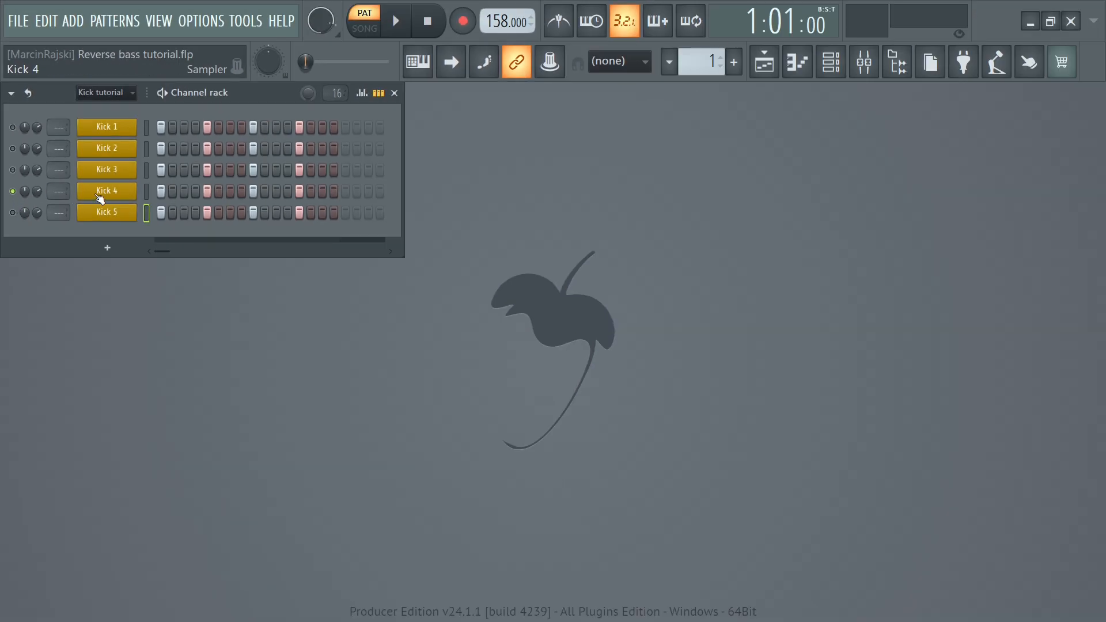
{"action": "left_click", "coordinate": [100, 198]}
{"action": "left_click_drag", "start_coordinate": [717, 179], "coordinate": [517, 91]}
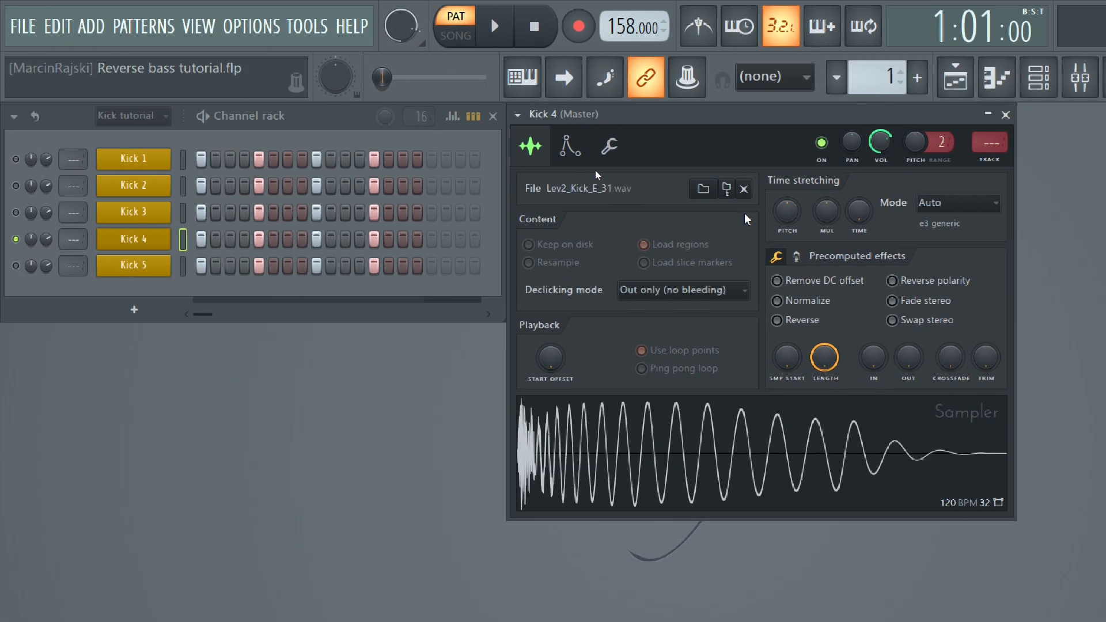
Audition Kick 4 during playback with its time-stretching pitch shifted to -200 and +200 cents, then return it to 0 cents.
{"action": "key", "text": "space"}
{"action": "mouse_move", "coordinate": [787, 225]}
{"action": "left_mouse_down"}
{"action": "mouse_move", "coordinate": [786, 245]}
{"action": "mouse_move", "coordinate": [790, 222]}
{"action": "left_mouse_up"}
{"action": "scroll", "coordinate": [790, 222], "scroll_direction": "down", "scroll_amount": 1}
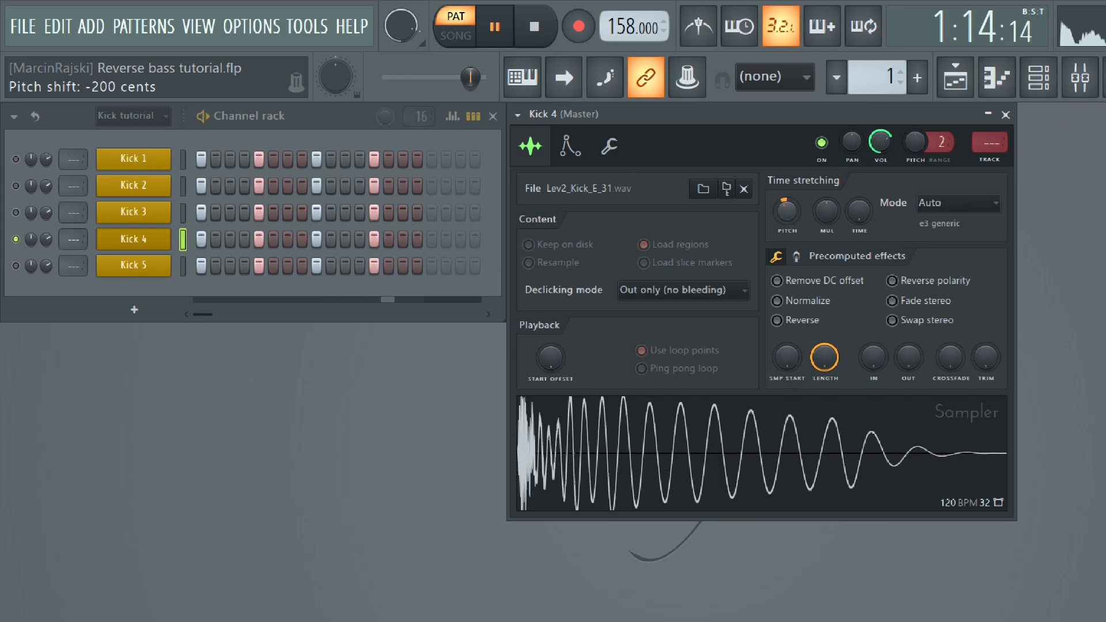
{"action": "scroll", "coordinate": [790, 220], "scroll_direction": "up", "scroll_amount": 2}
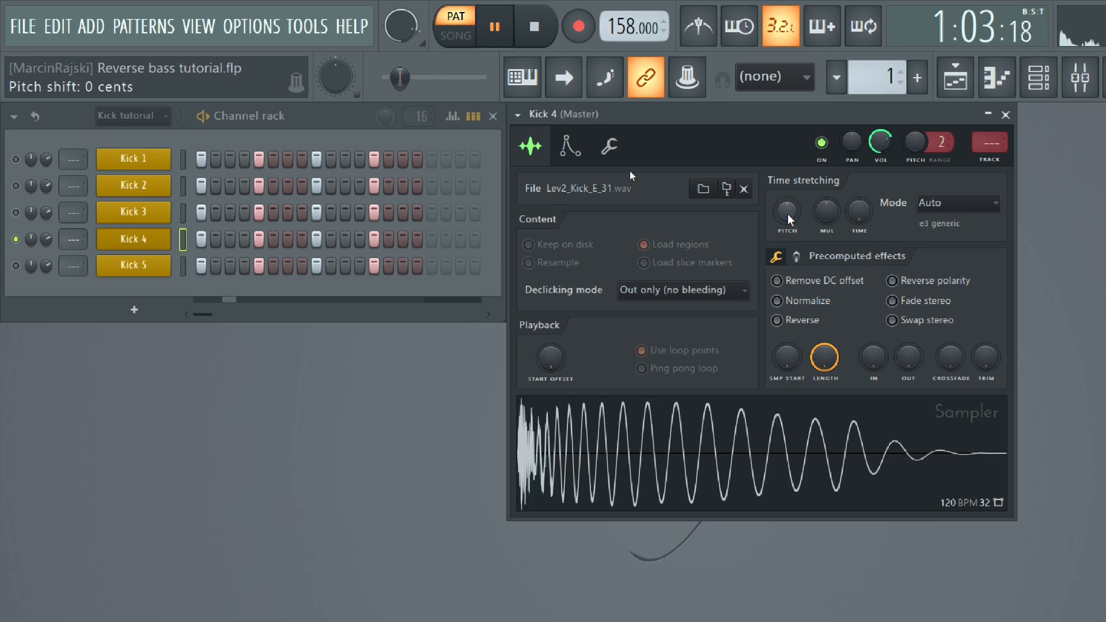
{"action": "scroll", "coordinate": [790, 220], "scroll_direction": "up", "scroll_amount": 1}
{"action": "scroll", "coordinate": [790, 220], "scroll_direction": "up", "scroll_amount": 1}
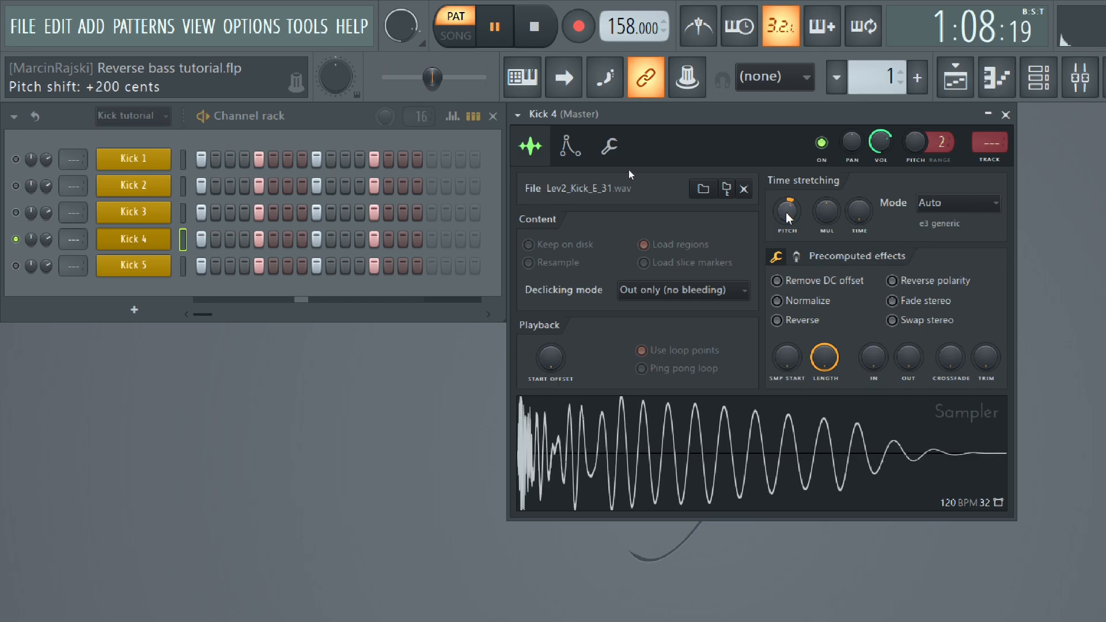
{"action": "scroll", "coordinate": [790, 220], "scroll_direction": "down", "scroll_amount": 2}
{"action": "key", "text": "space"}
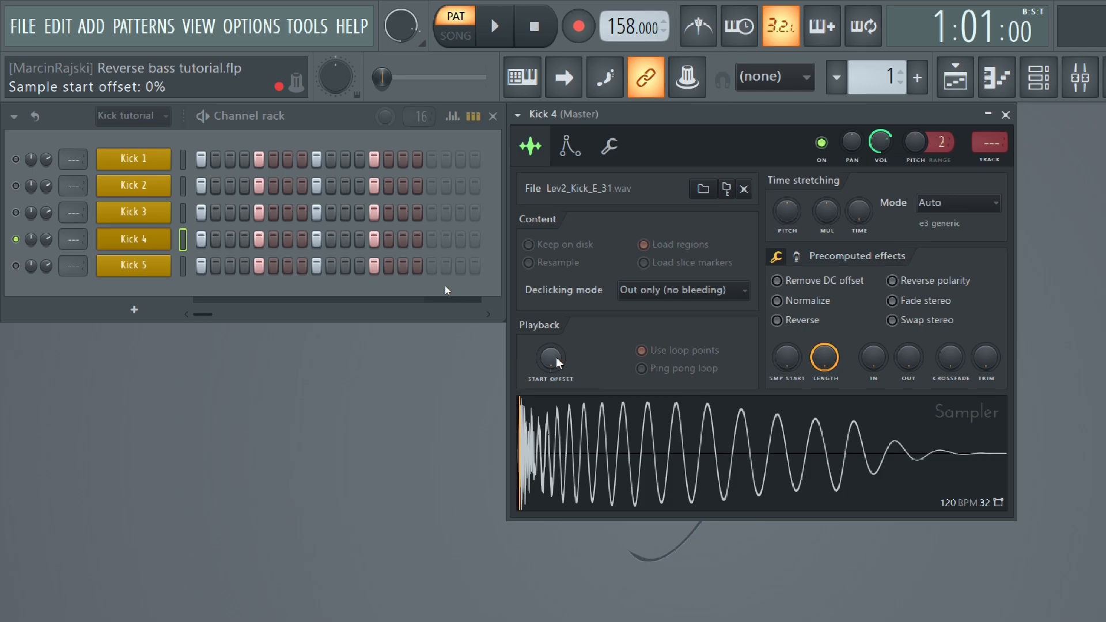
Audition Kick 4 during playback with its sample start offset raised to 2%, then return the offset to 0%.
{"action": "scroll", "coordinate": [558, 362], "scroll_direction": "up", "scroll_amount": 1}
{"action": "scroll", "coordinate": [558, 361], "scroll_direction": "up", "scroll_amount": 1}
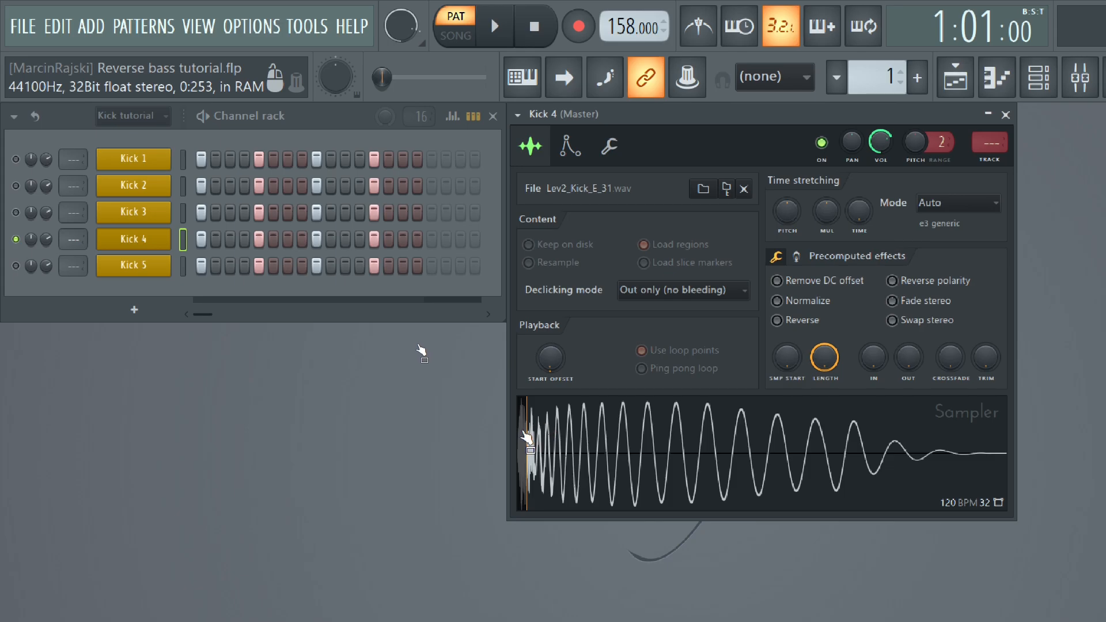
{"action": "left_click_drag", "start_coordinate": [547, 373], "coordinate": [548, 380]}
{"action": "key", "text": "space"}
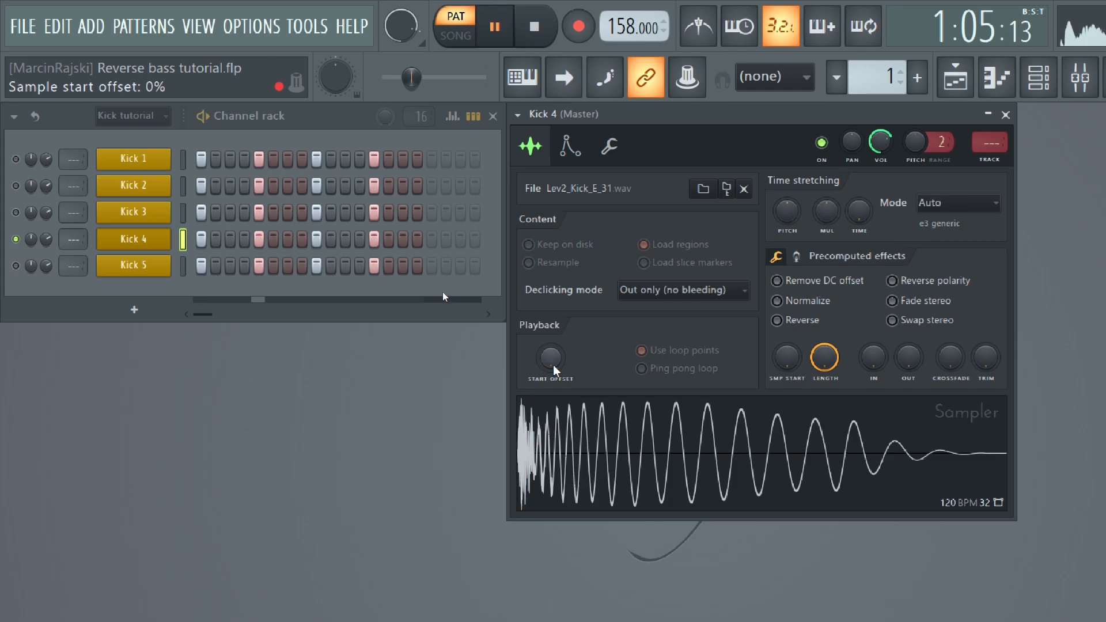
{"action": "scroll", "coordinate": [554, 369], "scroll_direction": "up", "scroll_amount": 2}
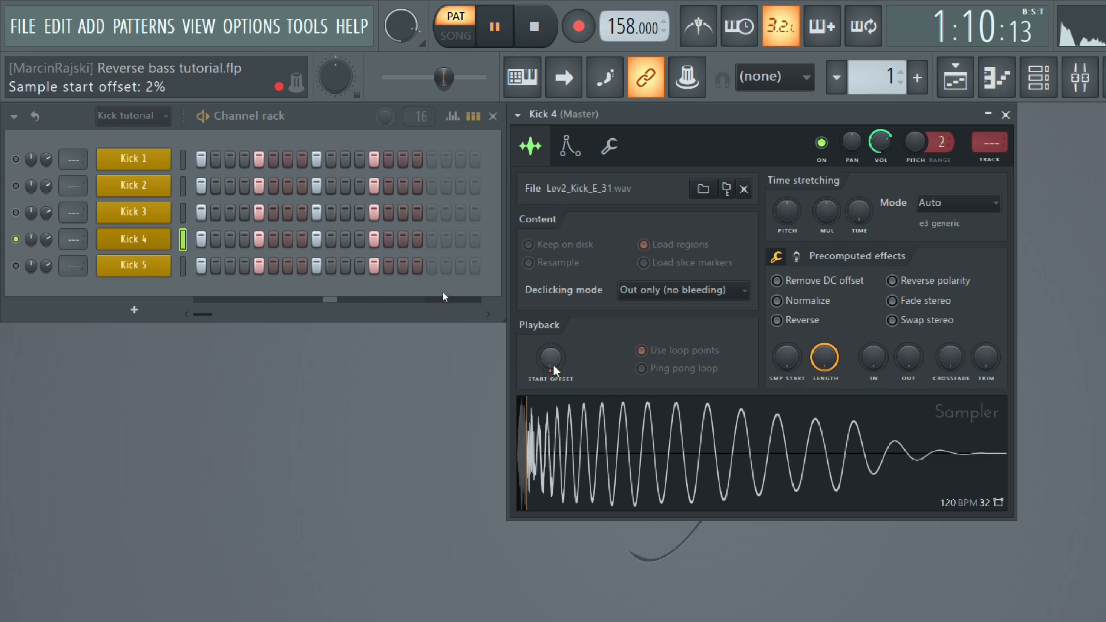
{"action": "scroll", "coordinate": [555, 370], "scroll_direction": "up", "scroll_amount": 1}
{"action": "scroll", "coordinate": [554, 369], "scroll_direction": "down", "scroll_amount": 3}
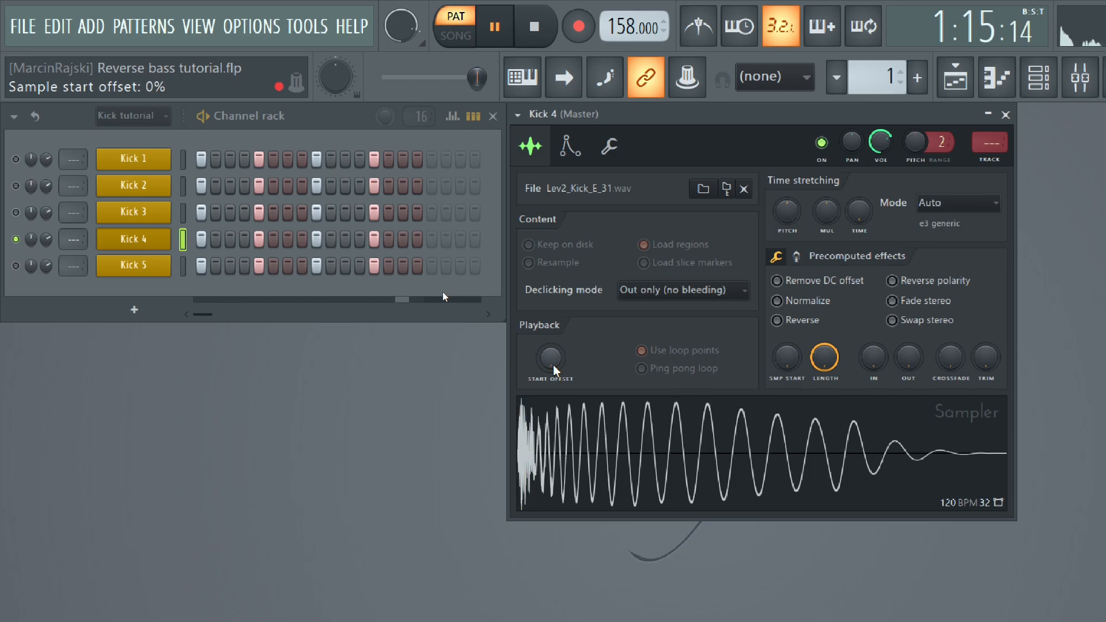
{"action": "scroll", "coordinate": [554, 370], "scroll_direction": "up", "scroll_amount": 1}
{"action": "scroll", "coordinate": [555, 370], "scroll_direction": "down", "scroll_amount": 1}
{"action": "key", "text": "space"}
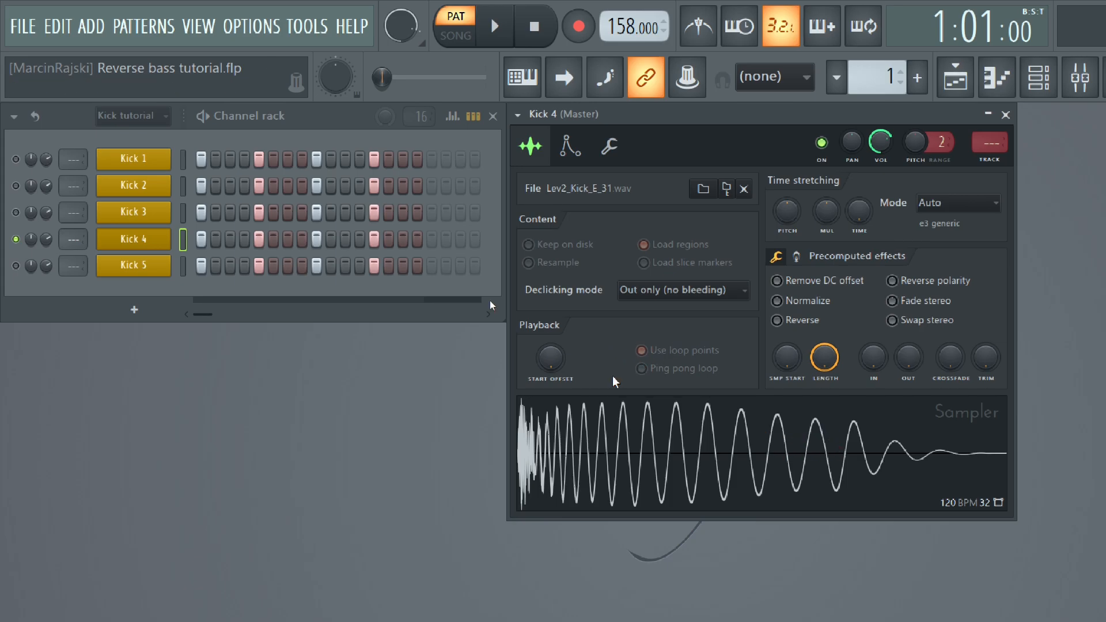
Enable Kick 4's volume envelope and reduce its attack time to zero while auditioning the pattern.
{"action": "left_click", "coordinate": [570, 145]}
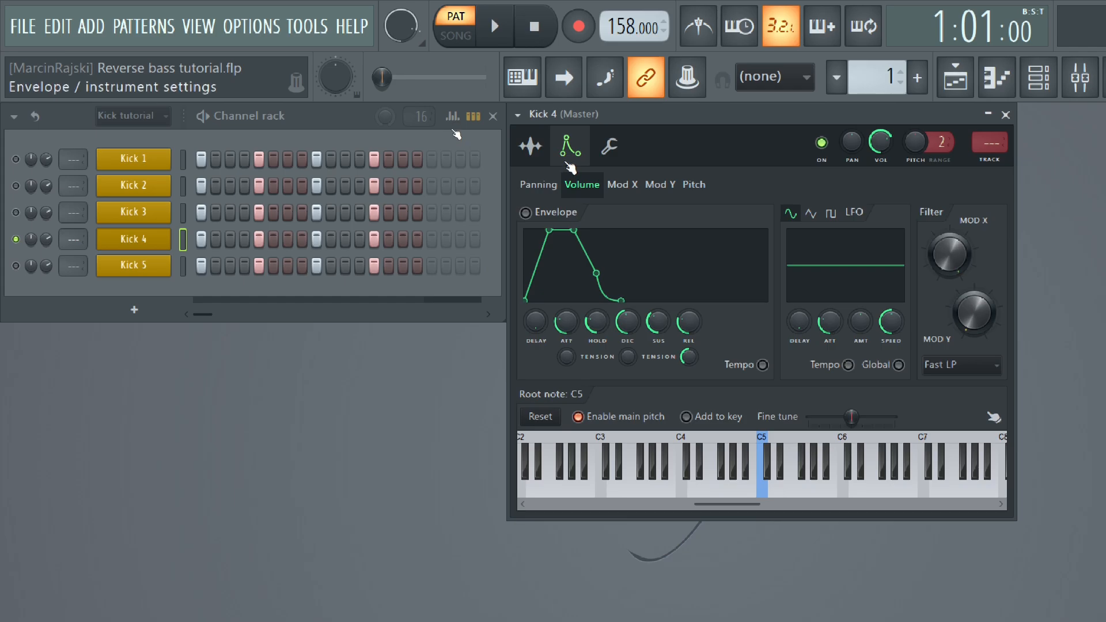
{"action": "left_click", "coordinate": [525, 213]}
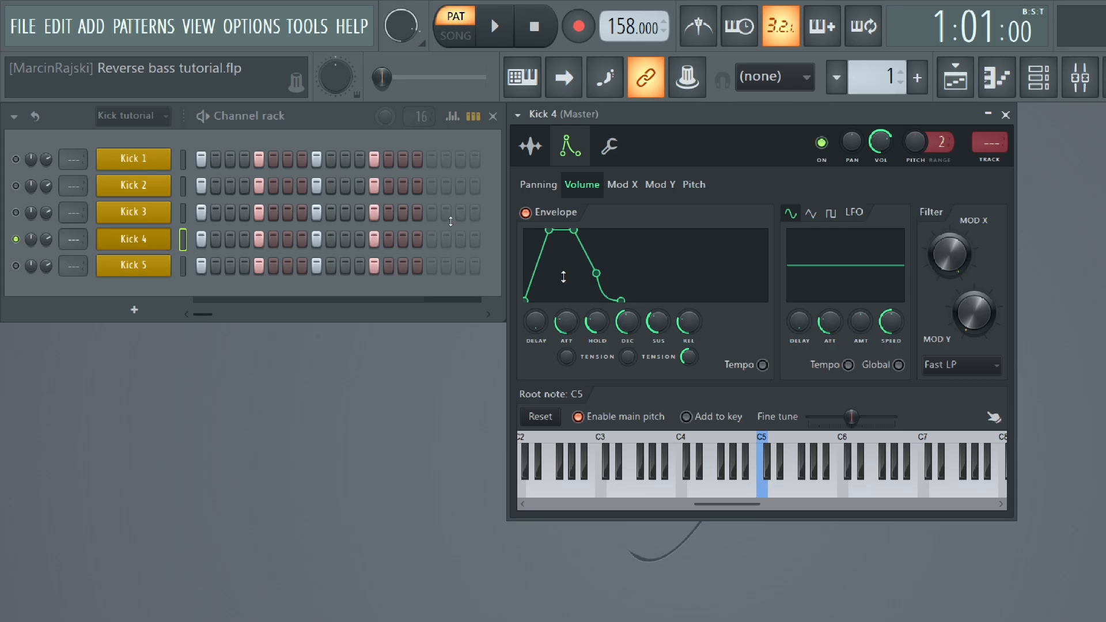
{"action": "key", "text": "space"}
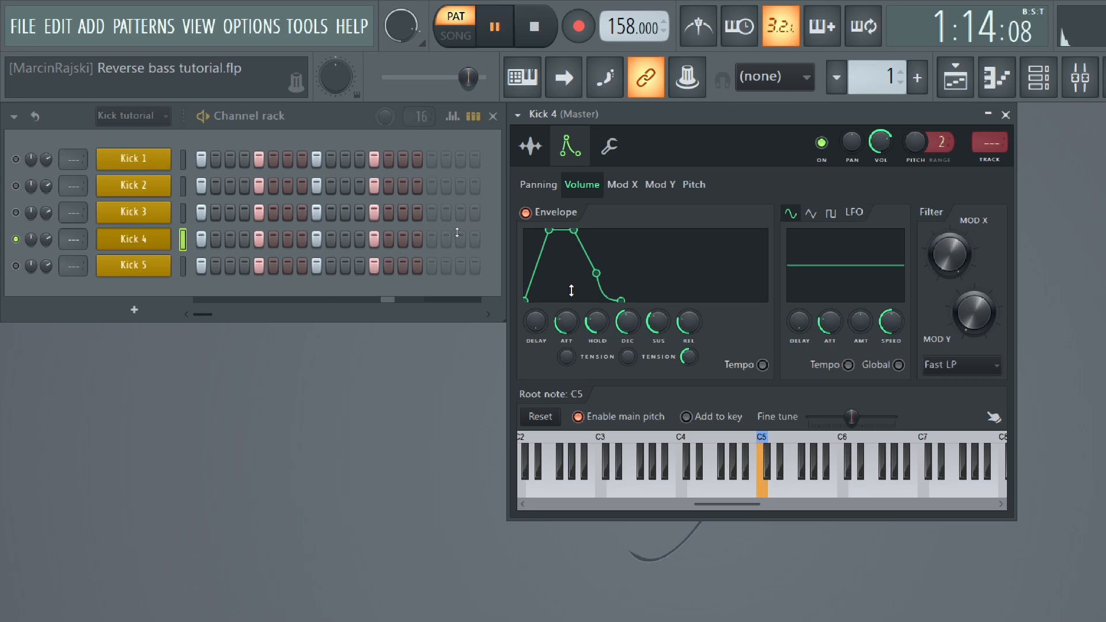
{"action": "key", "text": "space"}
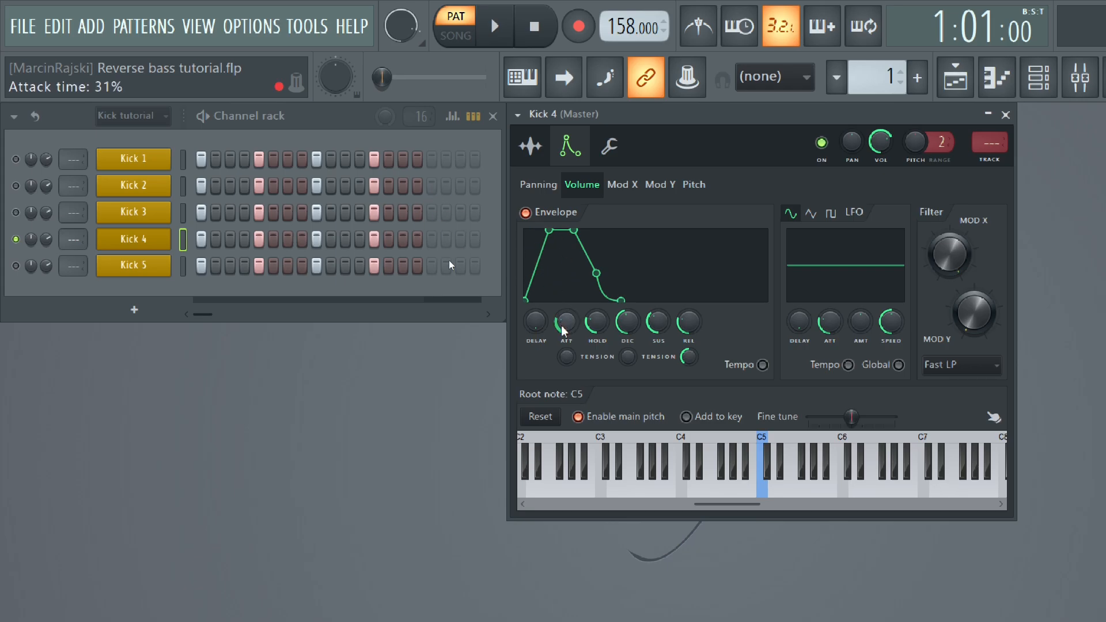
{"action": "key", "text": "space"}
{"action": "scroll", "coordinate": [564, 329], "scroll_direction": "down", "scroll_amount": 5}
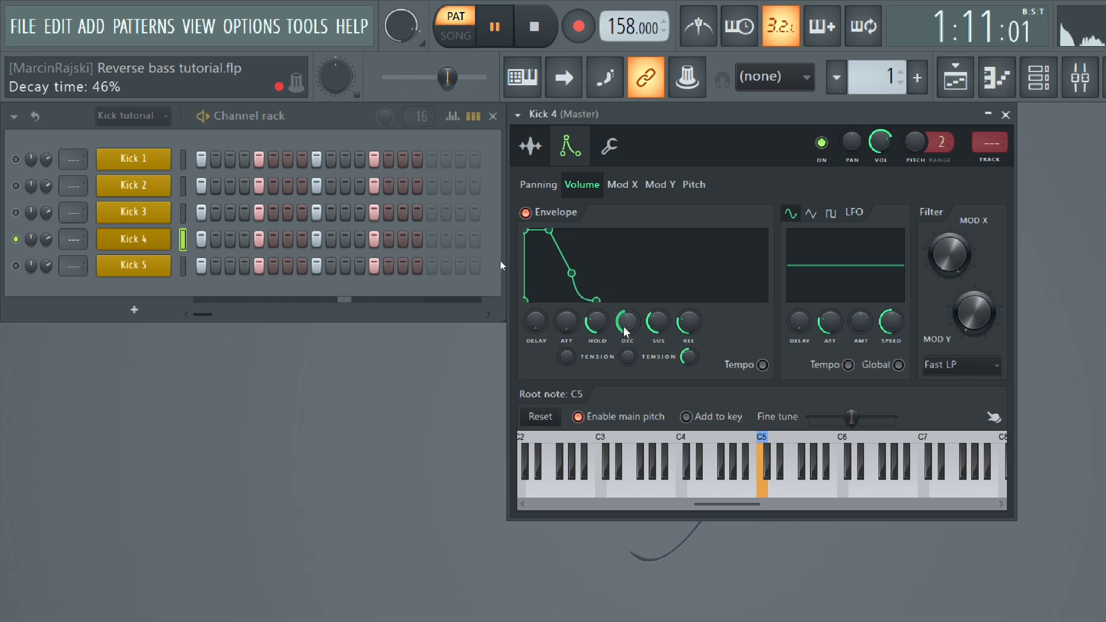
{"action": "key", "text": "space"}
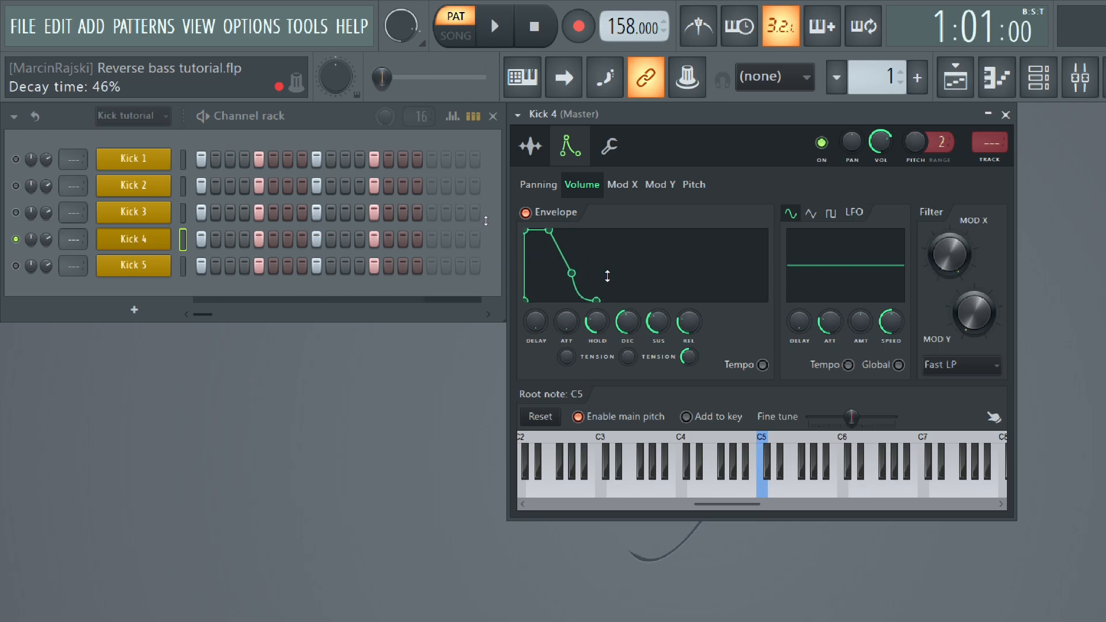
Lower the volume envelope's sustain to zero and set its hold time to 31% and decay time to 39%.
{"action": "left_click_drag", "start_coordinate": [571, 273], "coordinate": [569, 278]}
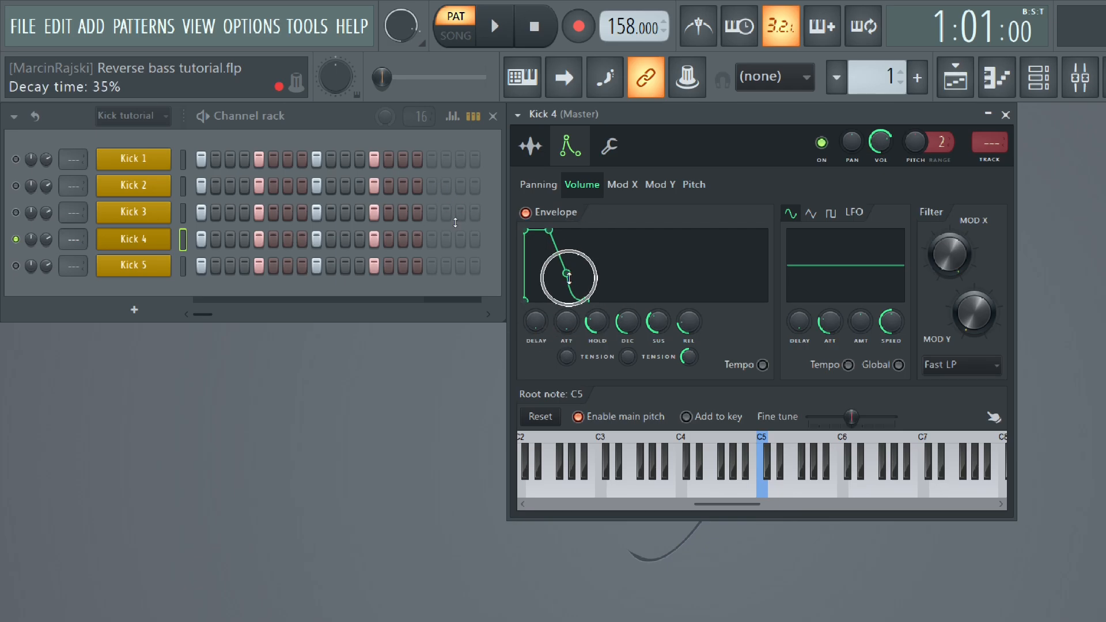
{"action": "left_click_drag", "start_coordinate": [655, 311], "coordinate": [655, 316]}
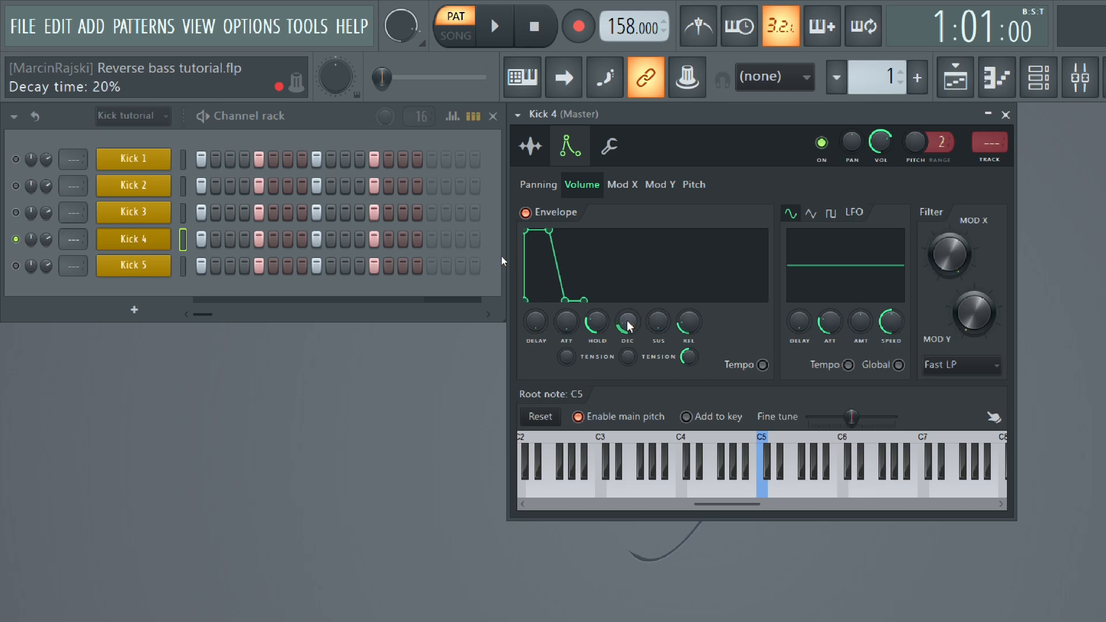
{"action": "left_click_drag", "start_coordinate": [597, 323], "coordinate": [601, 329]}
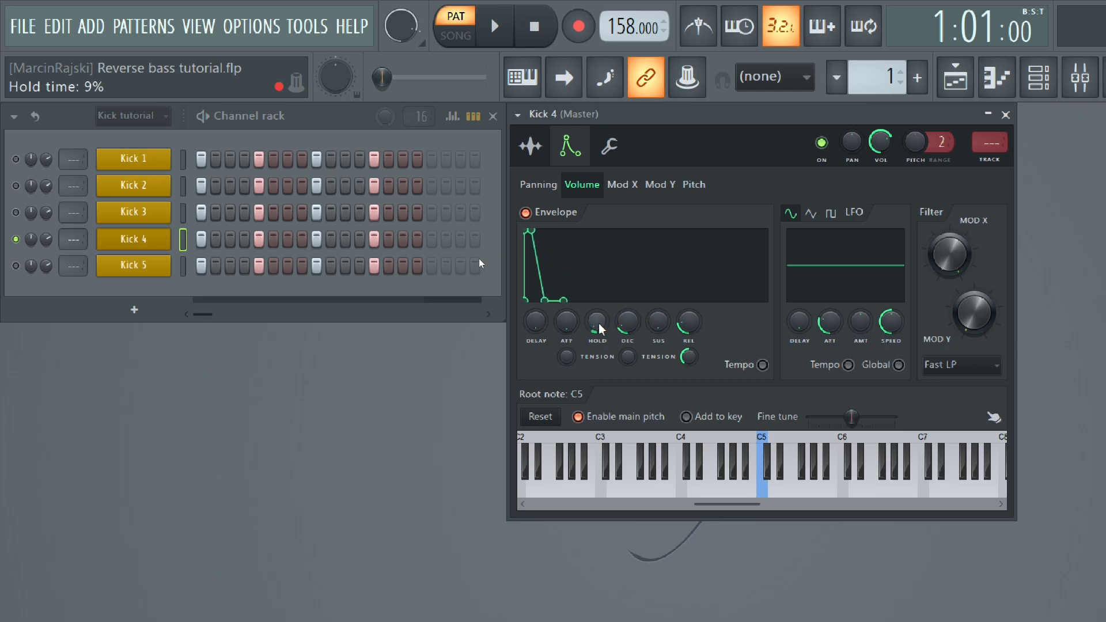
{"action": "left_click_drag", "start_coordinate": [600, 329], "coordinate": [563, 270]}
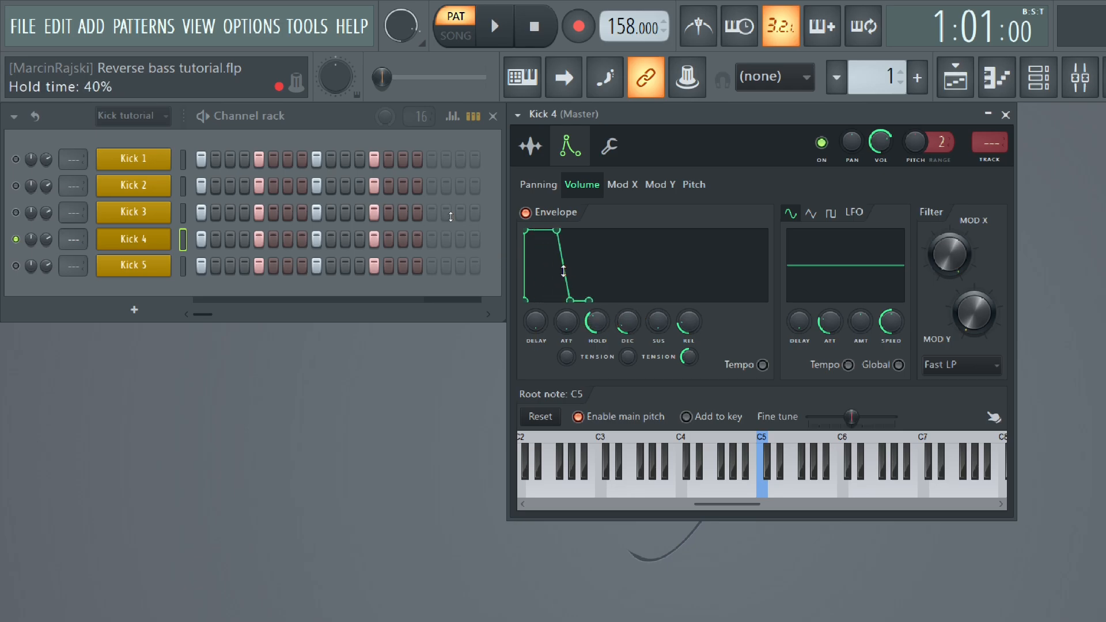
{"action": "scroll", "coordinate": [595, 323], "scroll_direction": "down", "scroll_amount": 3}
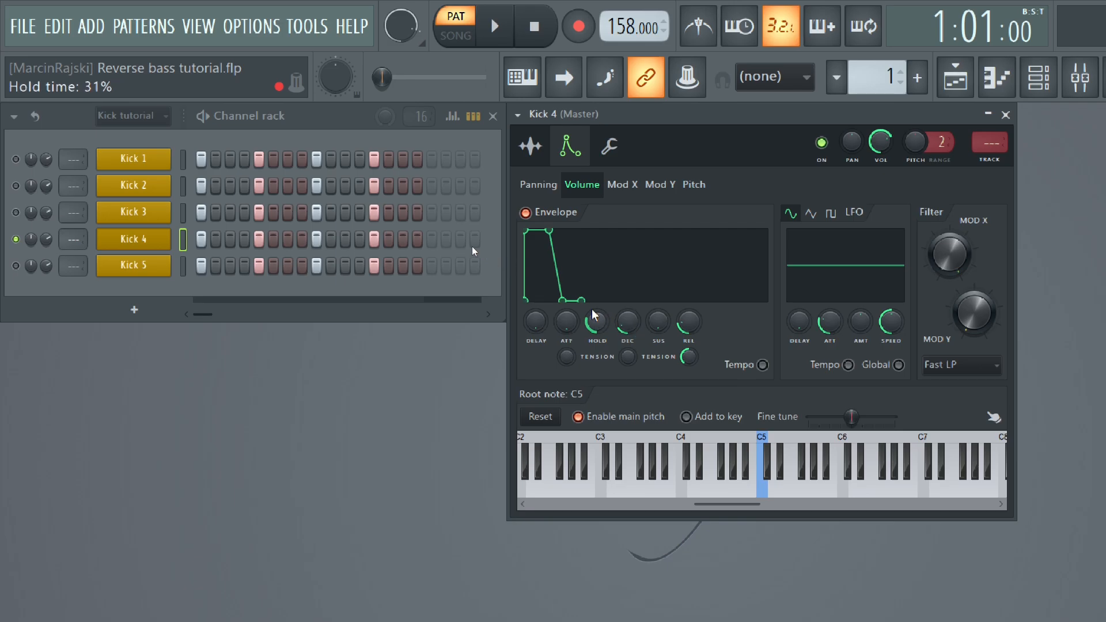
{"action": "scroll", "coordinate": [628, 323], "scroll_direction": "up", "scroll_amount": 6}
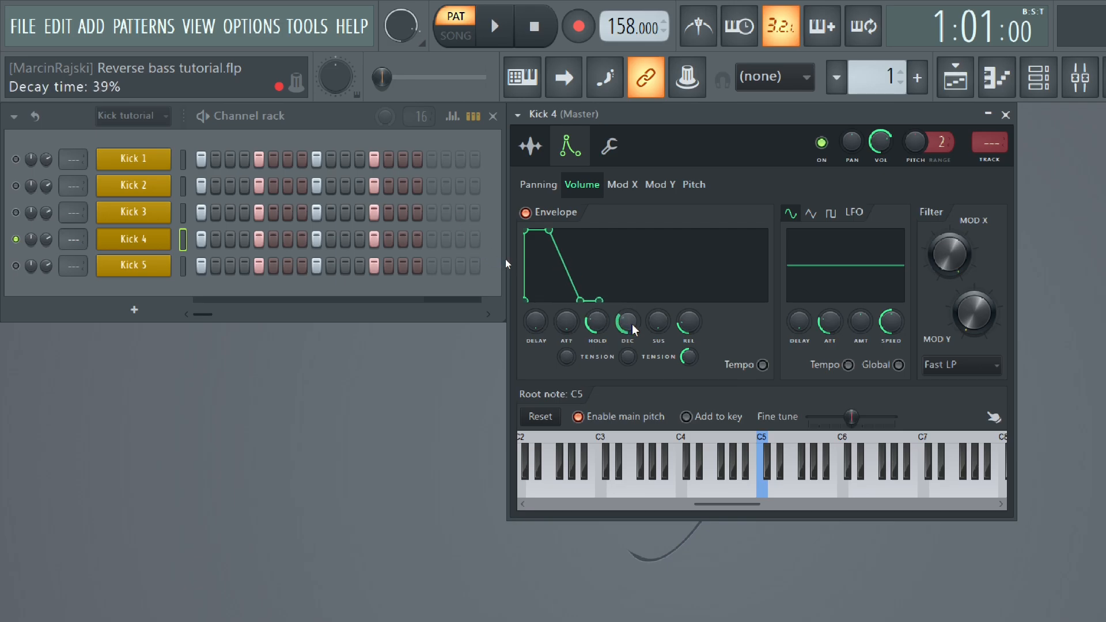
Shorten the volume envelope's hold time during playback and bring its decay time down to 0%.
{"action": "scroll", "coordinate": [630, 326], "scroll_direction": "down", "scroll_amount": 3}
{"action": "scroll", "coordinate": [628, 322], "scroll_direction": "down", "scroll_amount": 3}
{"action": "key", "text": "space"}
{"action": "scroll", "coordinate": [627, 323], "scroll_direction": "up", "scroll_amount": 4}
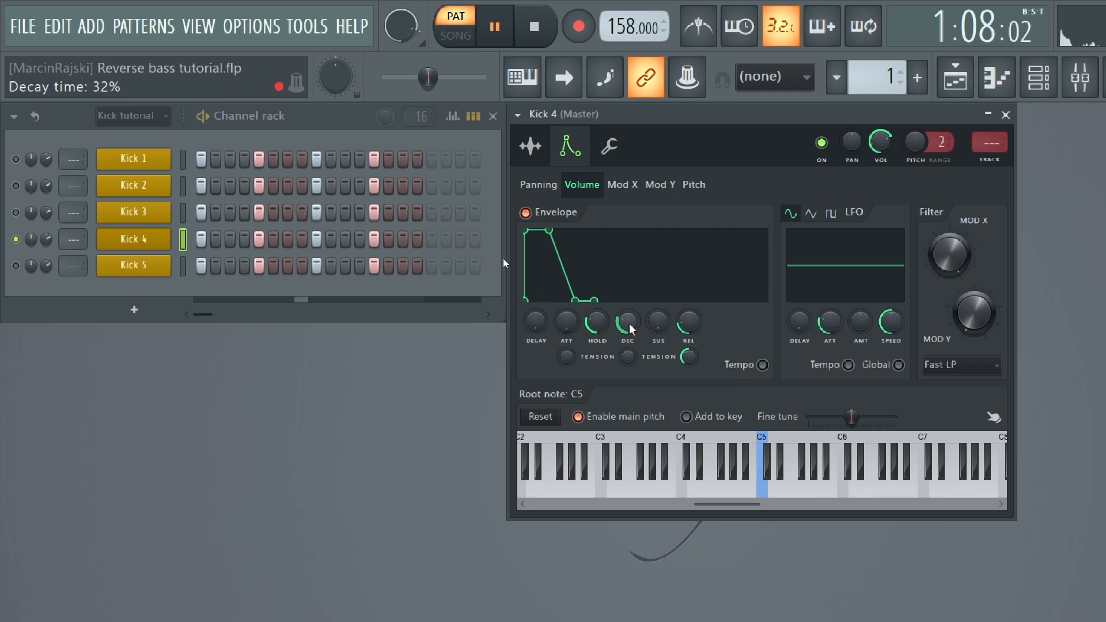
{"action": "scroll", "coordinate": [596, 322], "scroll_direction": "down", "scroll_amount": 2}
{"action": "scroll", "coordinate": [596, 325], "scroll_direction": "down", "scroll_amount": 4}
{"action": "scroll", "coordinate": [631, 326], "scroll_direction": "down", "scroll_amount": 7}
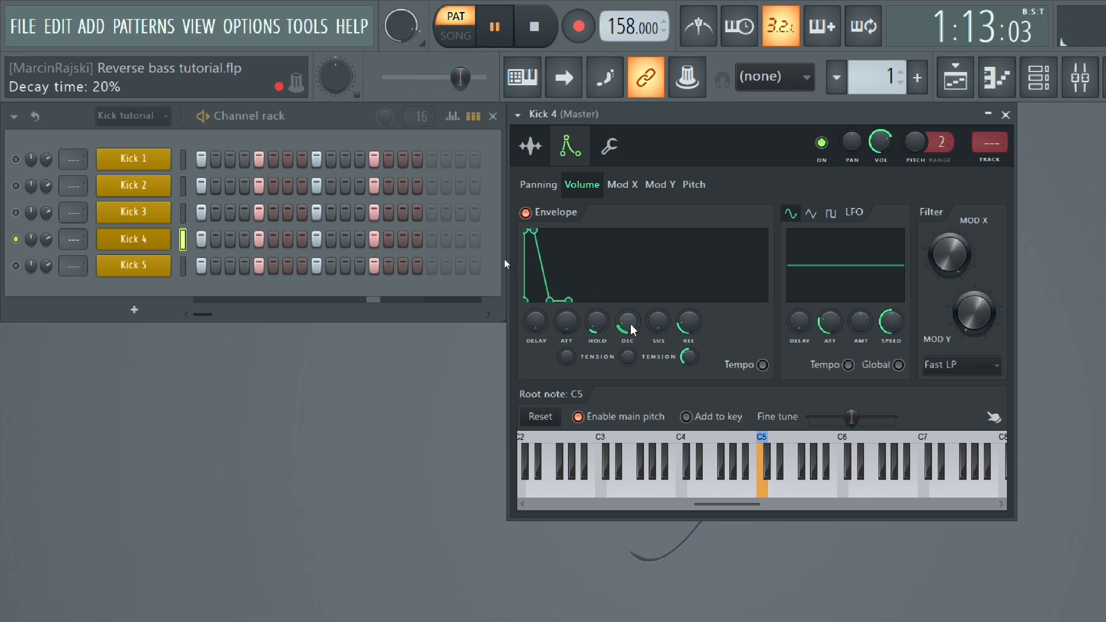
{"action": "scroll", "coordinate": [628, 322], "scroll_direction": "down", "scroll_amount": 4}
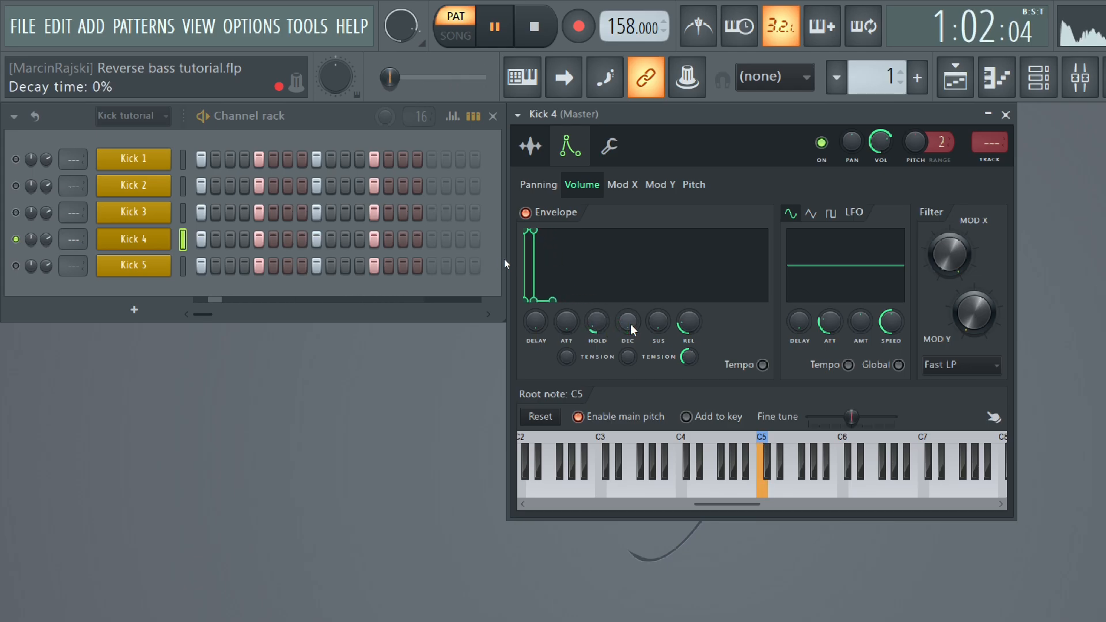
Try the envelope's hold time at 21%, shorten it again and set the decay time to 16%.
{"action": "scroll", "coordinate": [593, 325], "scroll_direction": "up", "scroll_amount": 4}
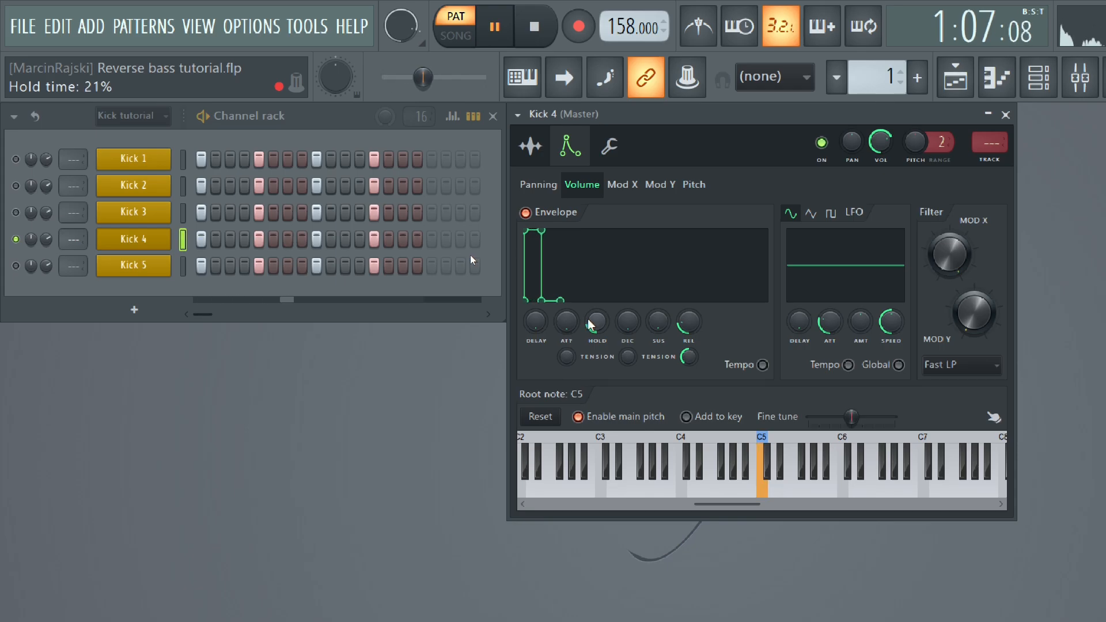
{"action": "scroll", "coordinate": [593, 324], "scroll_direction": "down", "scroll_amount": 3}
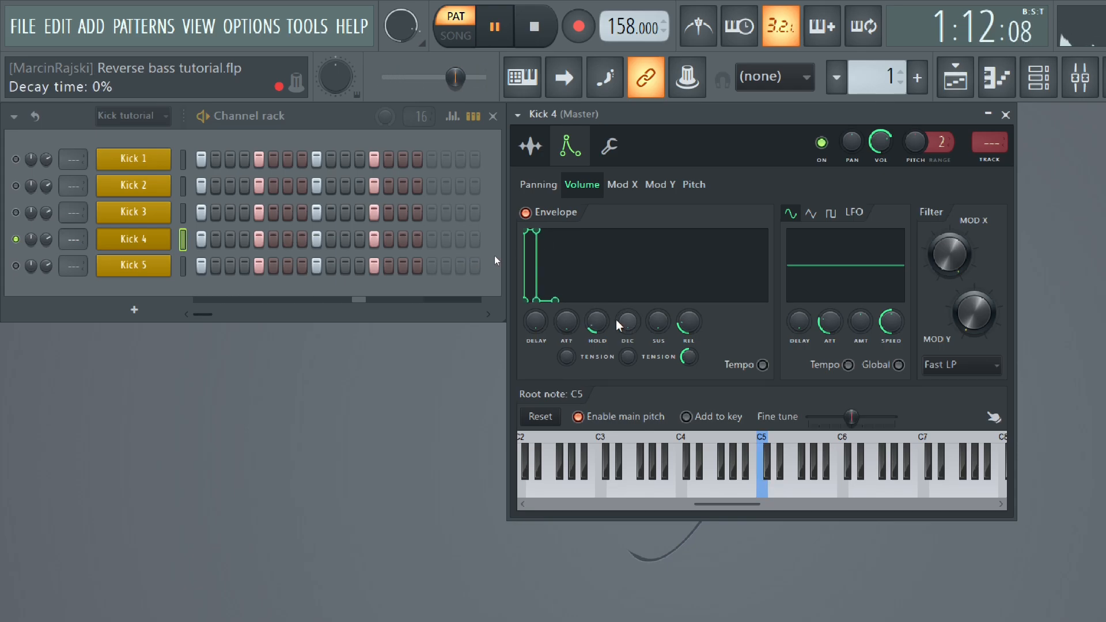
{"action": "scroll", "coordinate": [626, 324], "scroll_direction": "up", "scroll_amount": 1}
{"action": "scroll", "coordinate": [626, 324], "scroll_direction": "up", "scroll_amount": 5}
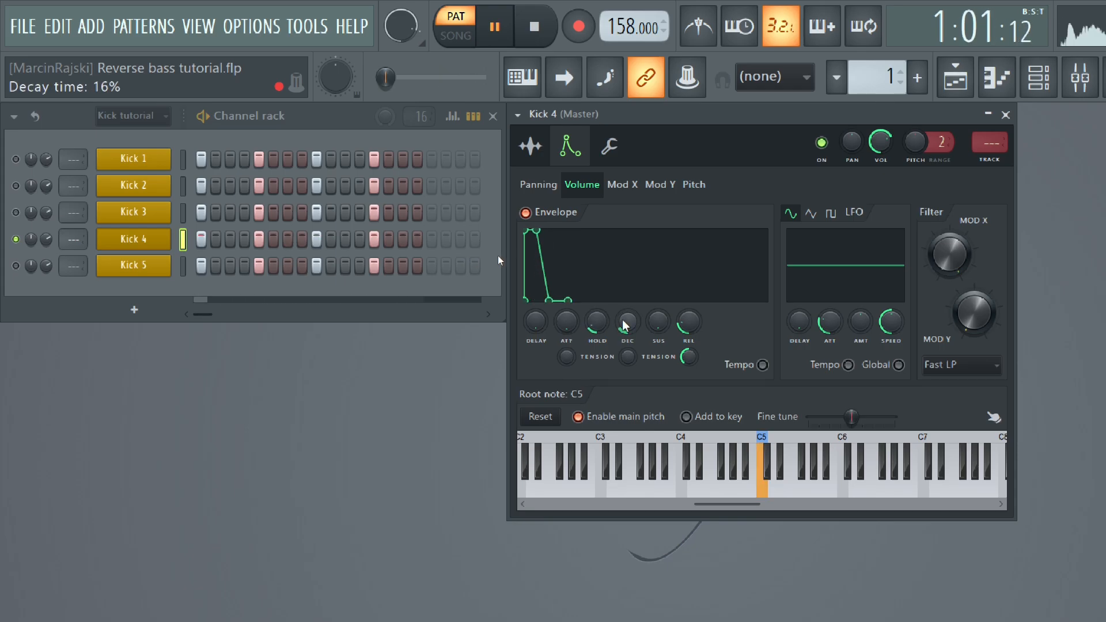
{"action": "scroll", "coordinate": [598, 324], "scroll_direction": "down", "scroll_amount": 1}
Compare Kick 4 with the envelope off and on, shorten its decay, set hold to 12%, and stop playback with the envelope enabled.
{"action": "left_click", "coordinate": [525, 213]}
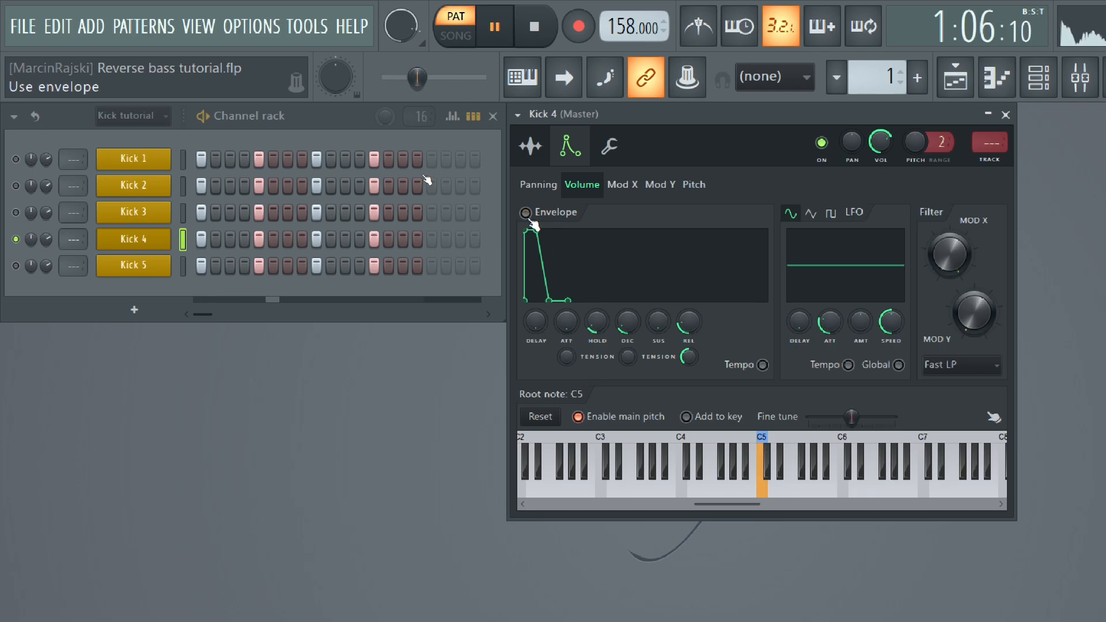
{"action": "left_click", "coordinate": [526, 213]}
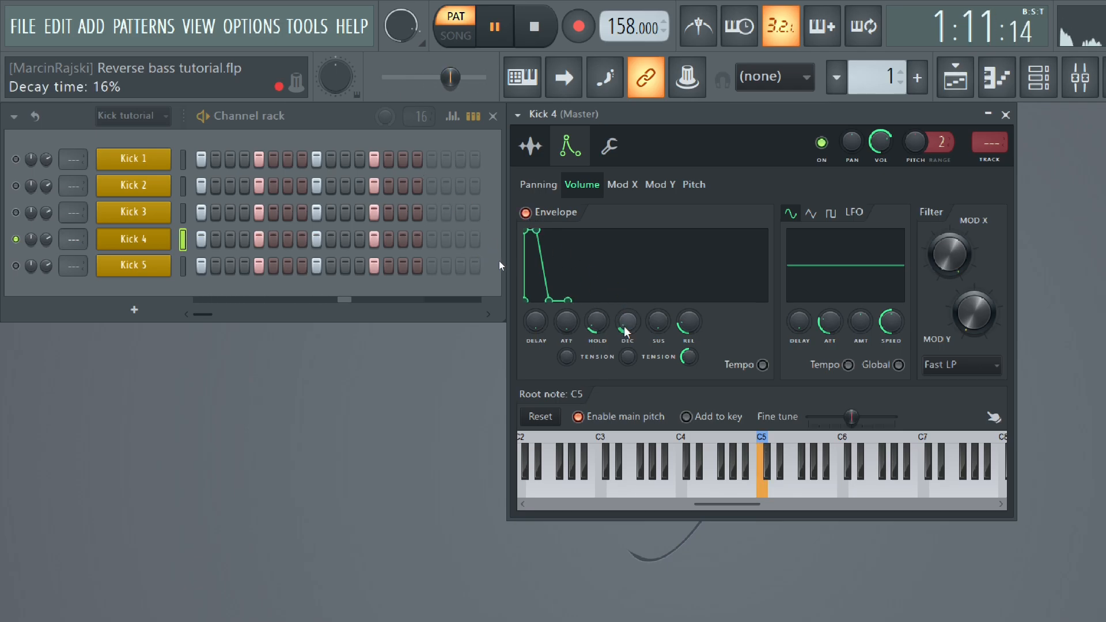
{"action": "scroll", "coordinate": [628, 325], "scroll_direction": "down", "scroll_amount": 1}
{"action": "scroll", "coordinate": [628, 325], "scroll_direction": "down", "scroll_amount": 1}
{"action": "scroll", "coordinate": [597, 323], "scroll_direction": "down", "scroll_amount": 1}
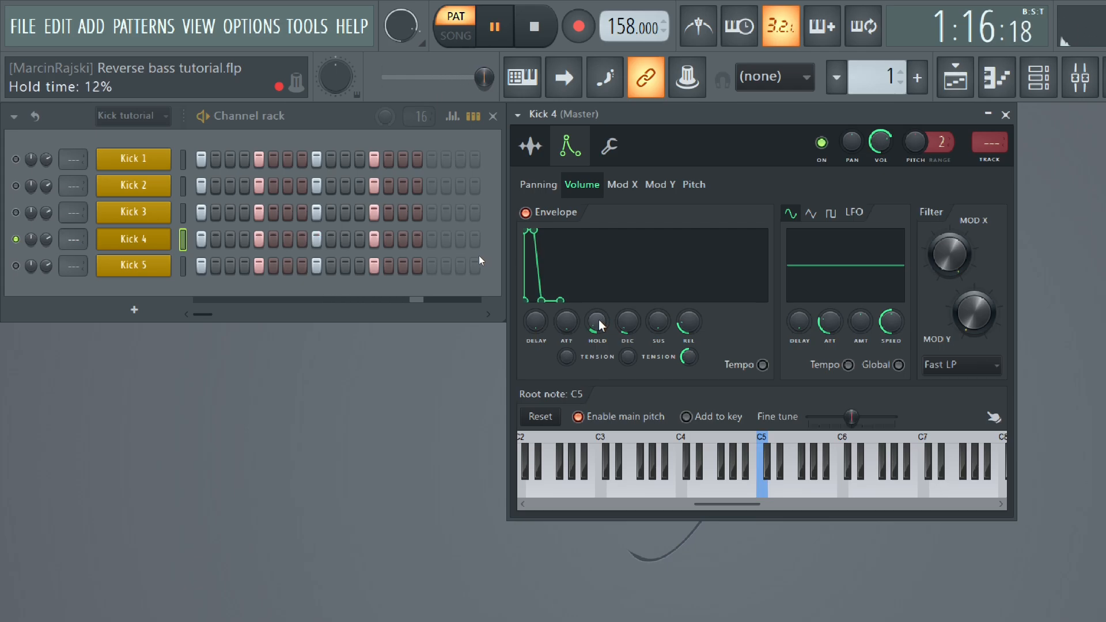
{"action": "left_click", "coordinate": [525, 213]}
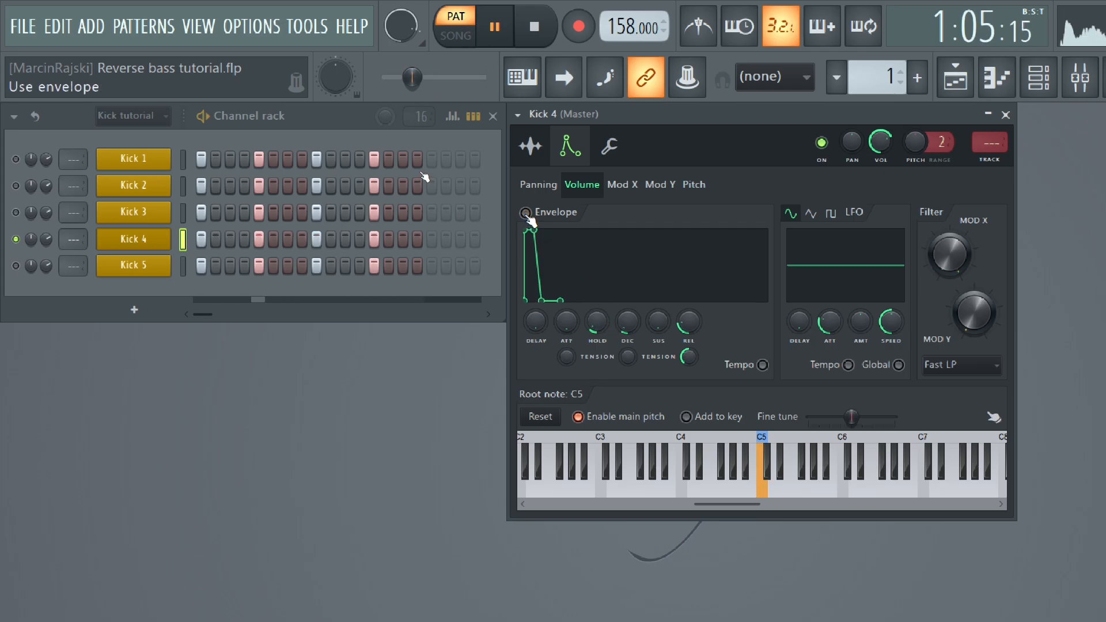
{"action": "left_click", "coordinate": [526, 213]}
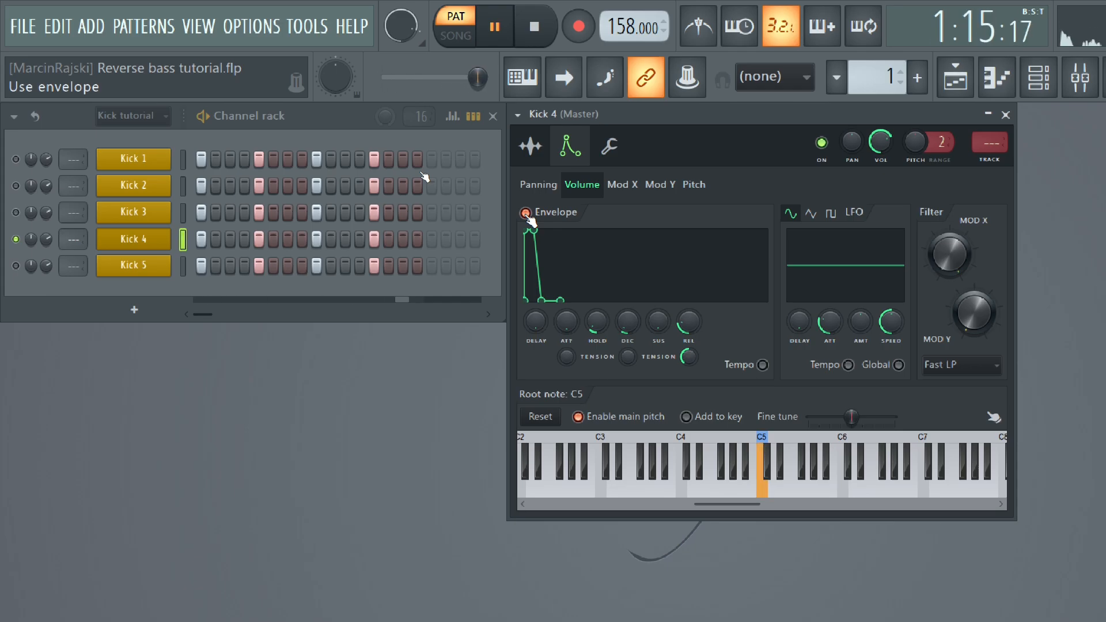
{"action": "key", "text": "space"}
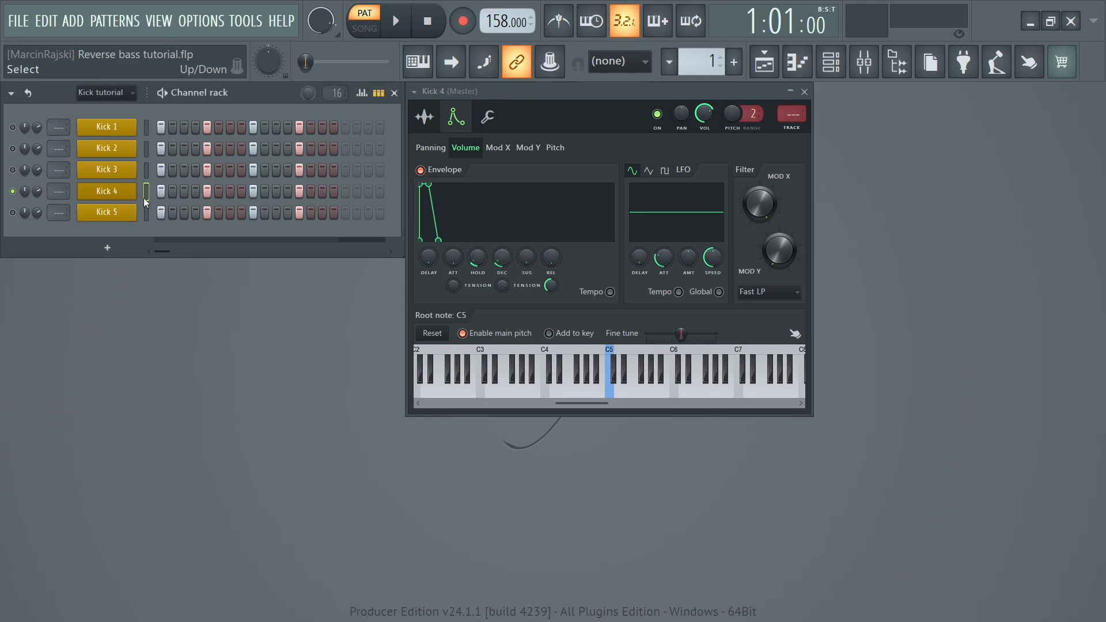
Clone the Kick 4 channel, rename the copy Bassline and close its sampler settings.
{"action": "key", "text": "alt+c"}
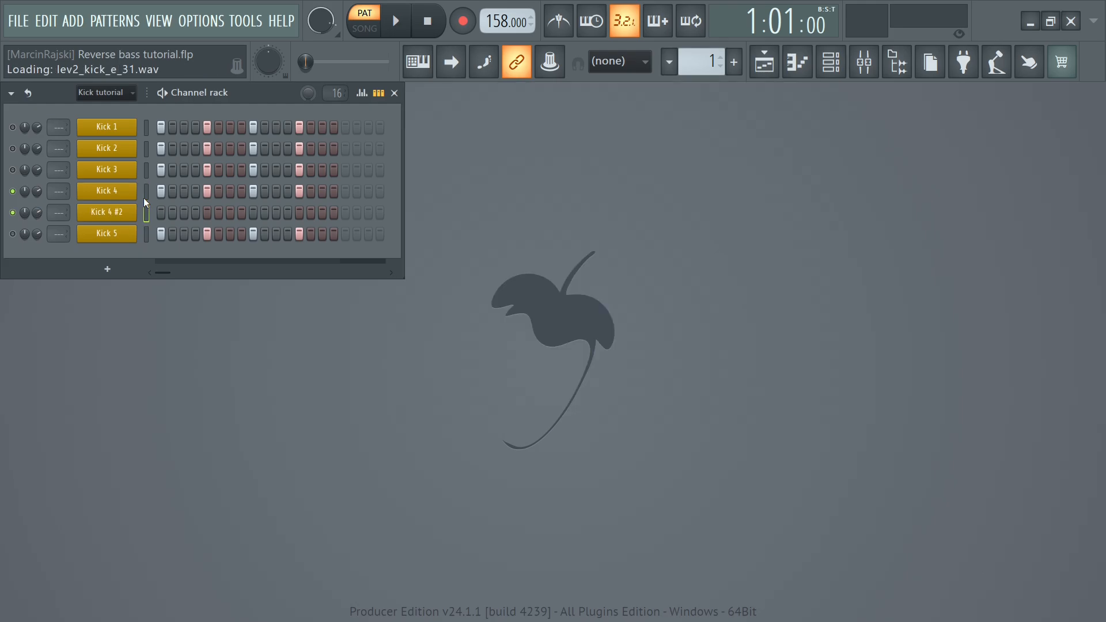
{"action": "left_click", "coordinate": [127, 220]}
{"action": "key", "text": "F2"}
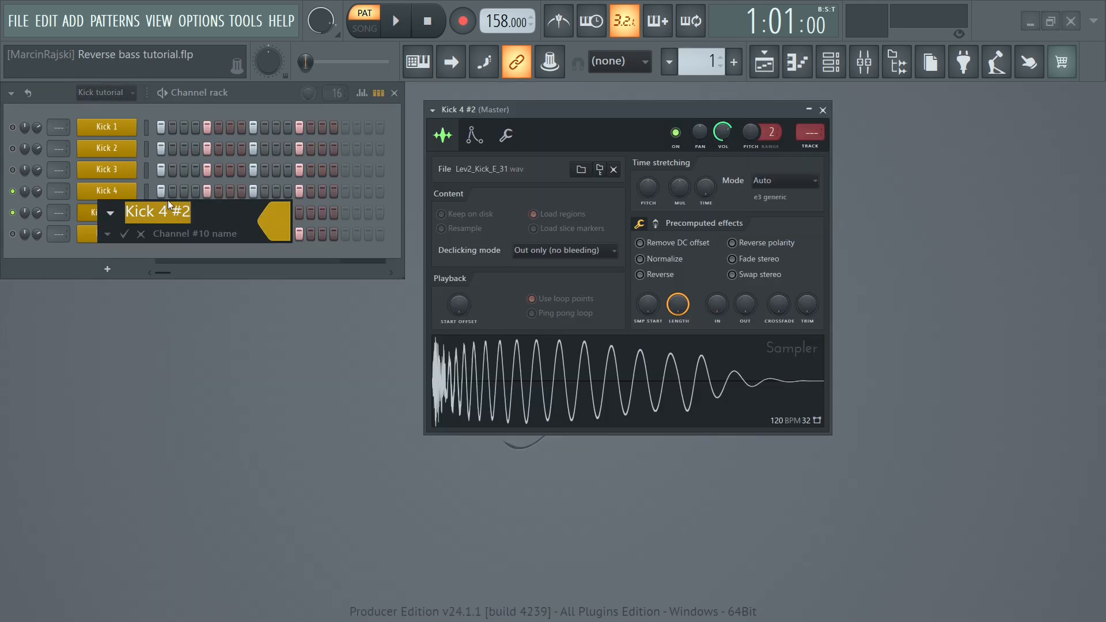
{"action": "type", "text": "Bassline"}
{"action": "key", "text": "Return"}
{"action": "left_click", "coordinate": [807, 130]}
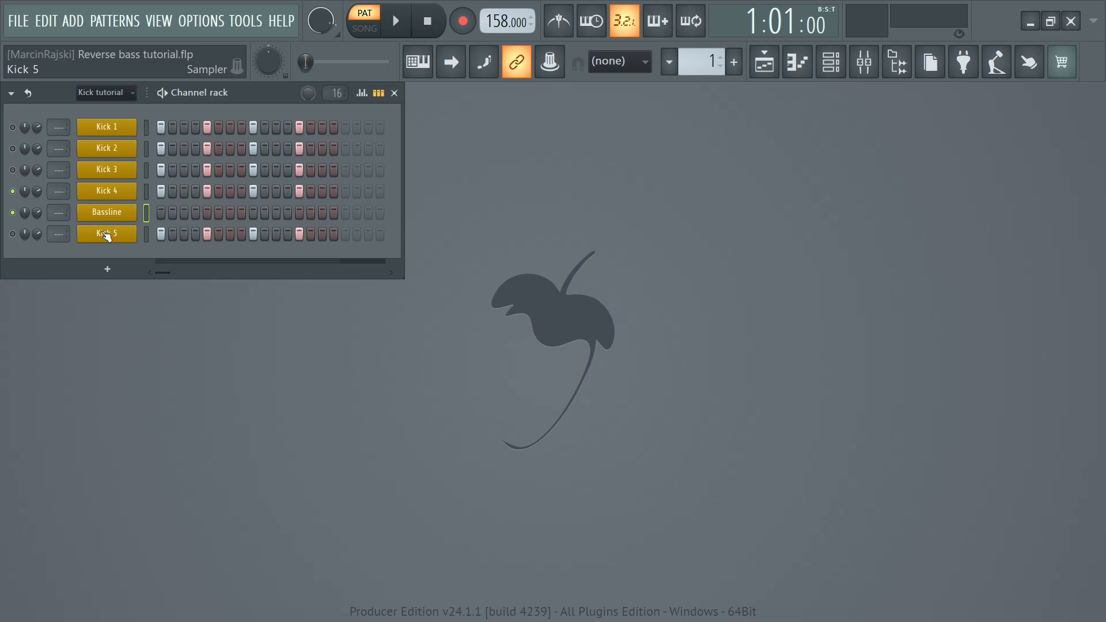
Open the Bassline channel's piano roll, bring the C5 area into view and maximize it.
{"action": "right_click", "coordinate": [115, 217]}
{"action": "left_click", "coordinate": [147, 213]}
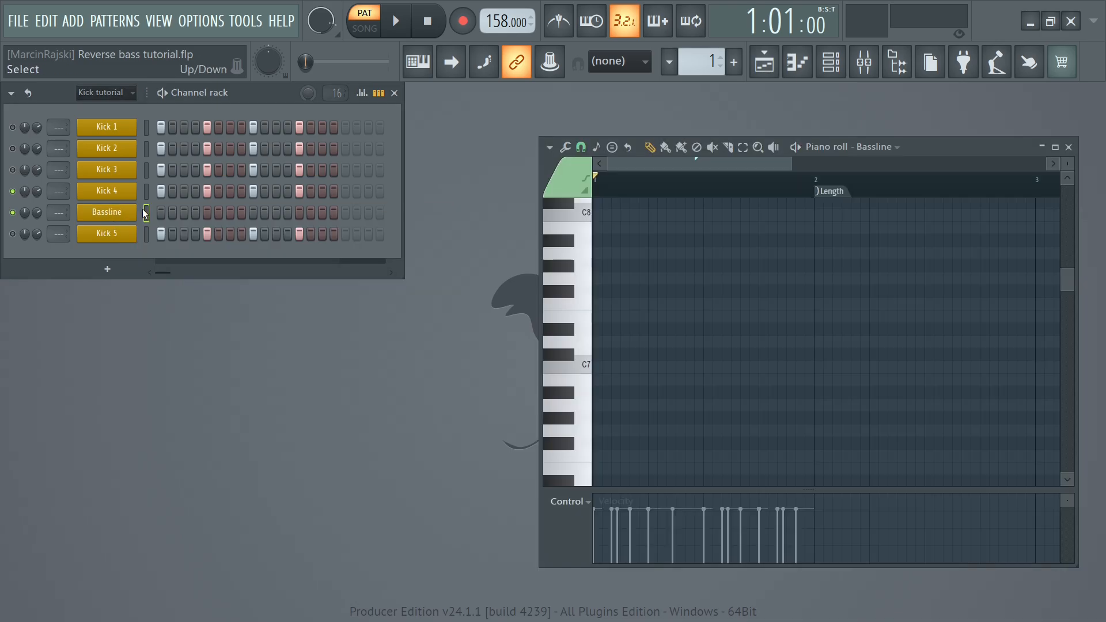
{"action": "left_click_drag", "start_coordinate": [912, 142], "coordinate": [794, 96]}
{"action": "scroll", "coordinate": [547, 293], "scroll_direction": "down", "scroll_amount": 8}
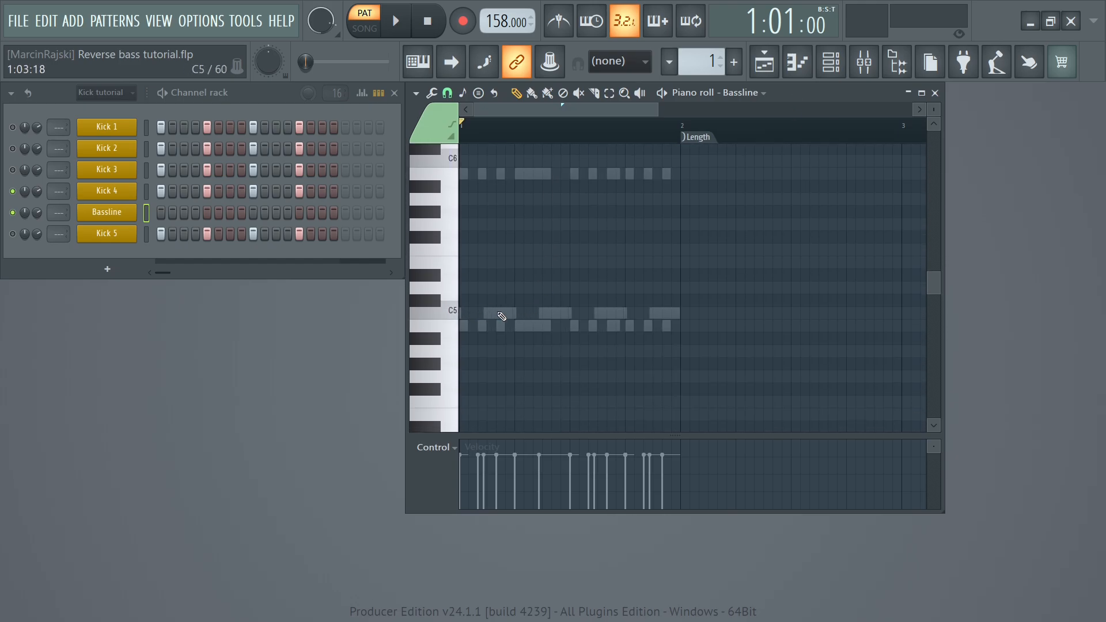
{"action": "left_click", "coordinate": [922, 92]}
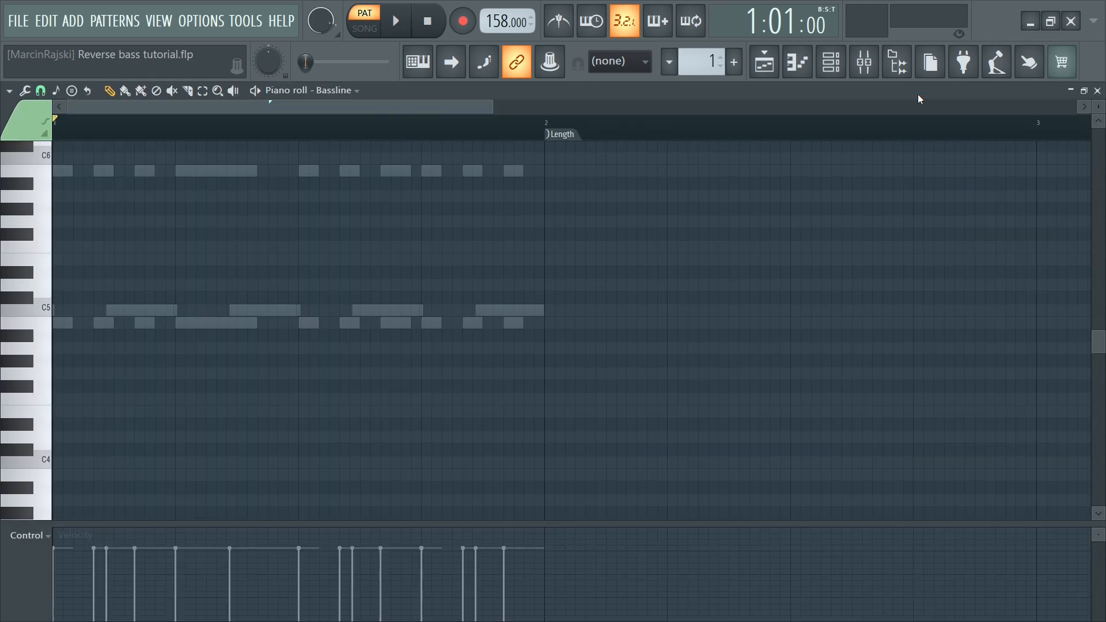
Play the pattern with the four C5 notes of the Bassline, stop it and close the piano roll.
{"action": "key", "text": "space"}
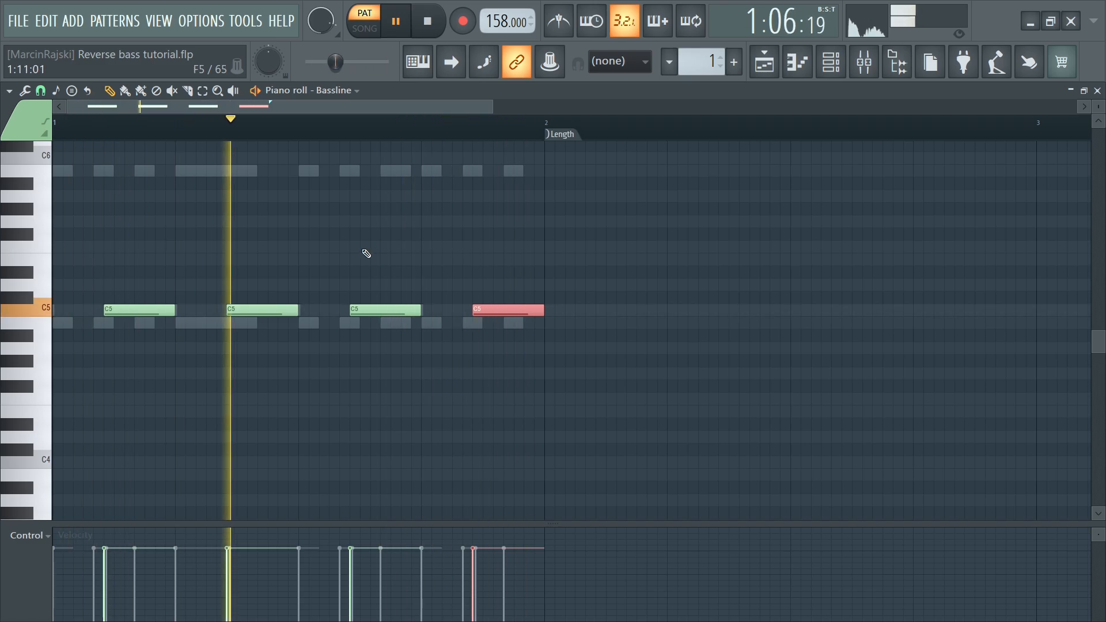
{"action": "key", "text": "space"}
{"action": "left_click", "coordinate": [1097, 91]}
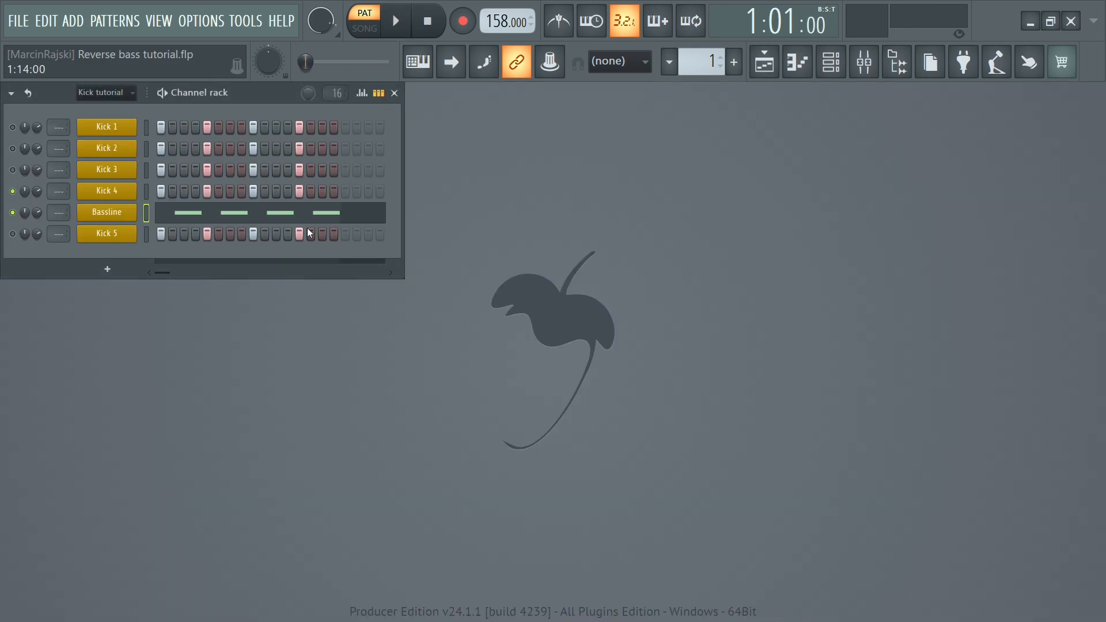
Open the Bassline channel's sampler settings and raise the precomputed loop crossfade to its maximum.
{"action": "left_click", "coordinate": [98, 215]}
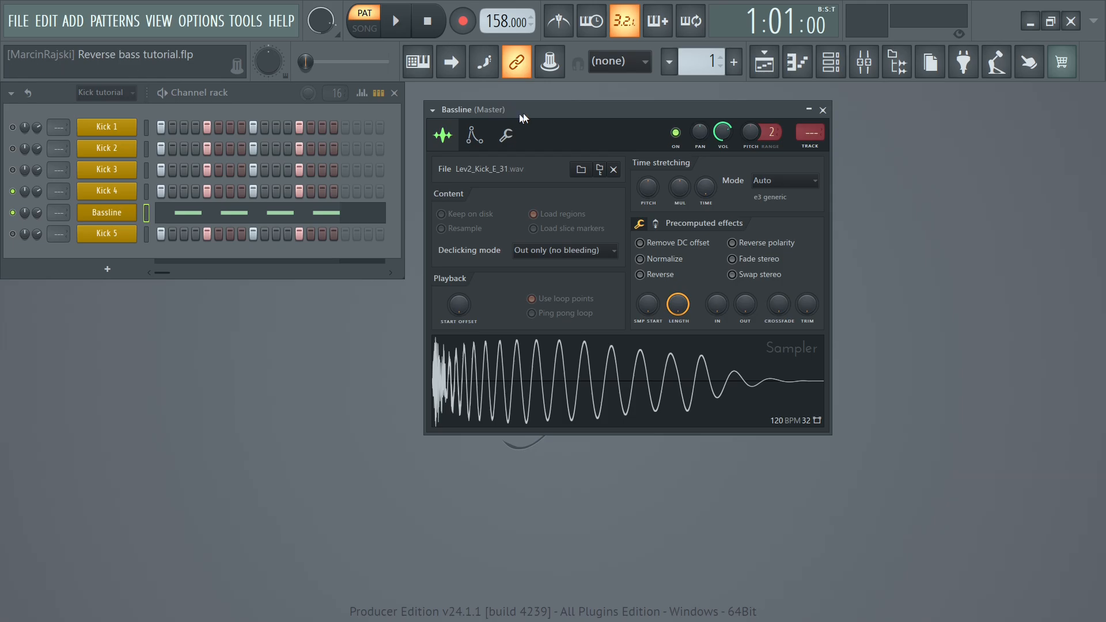
{"action": "left_click_drag", "start_coordinate": [523, 117], "coordinate": [521, 99]}
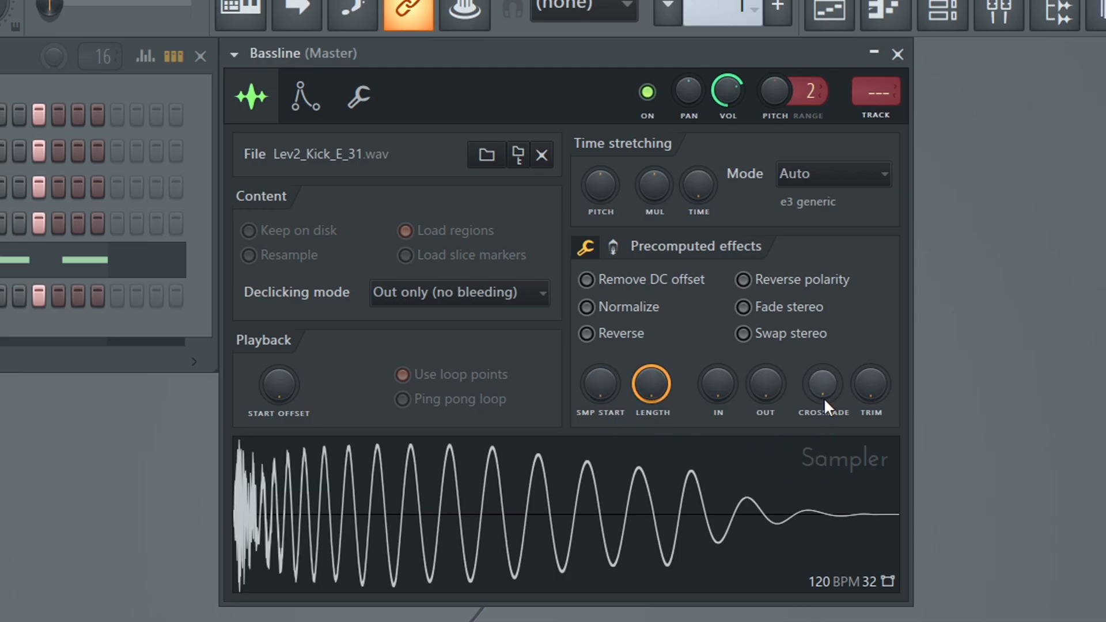
{"action": "scroll", "coordinate": [822, 382], "scroll_direction": "up", "scroll_amount": 8}
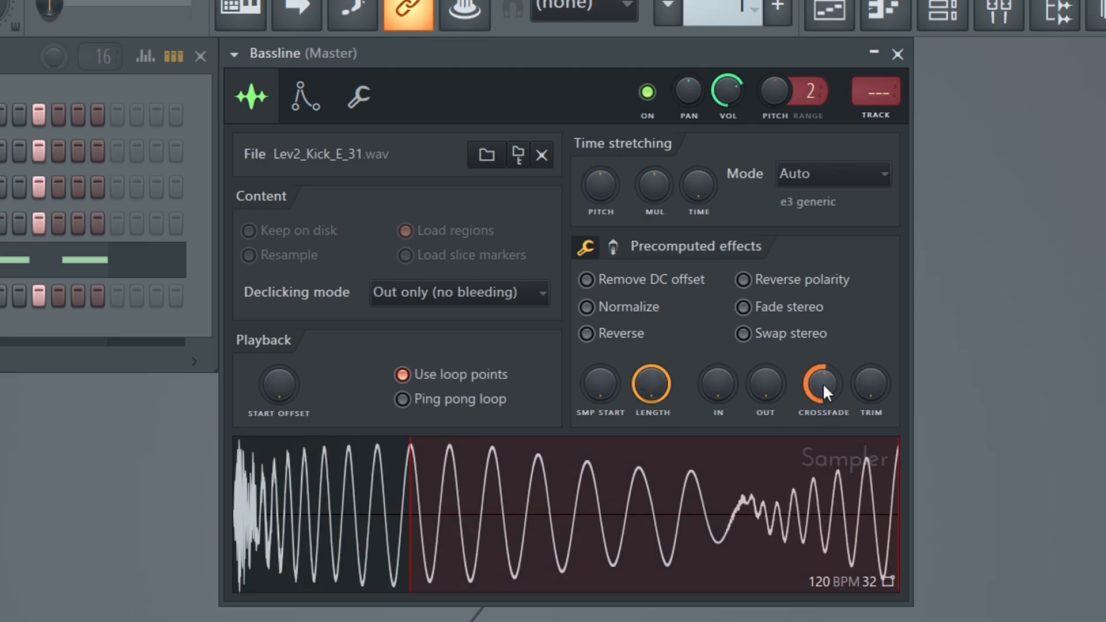
{"action": "scroll", "coordinate": [823, 382], "scroll_direction": "up", "scroll_amount": 5}
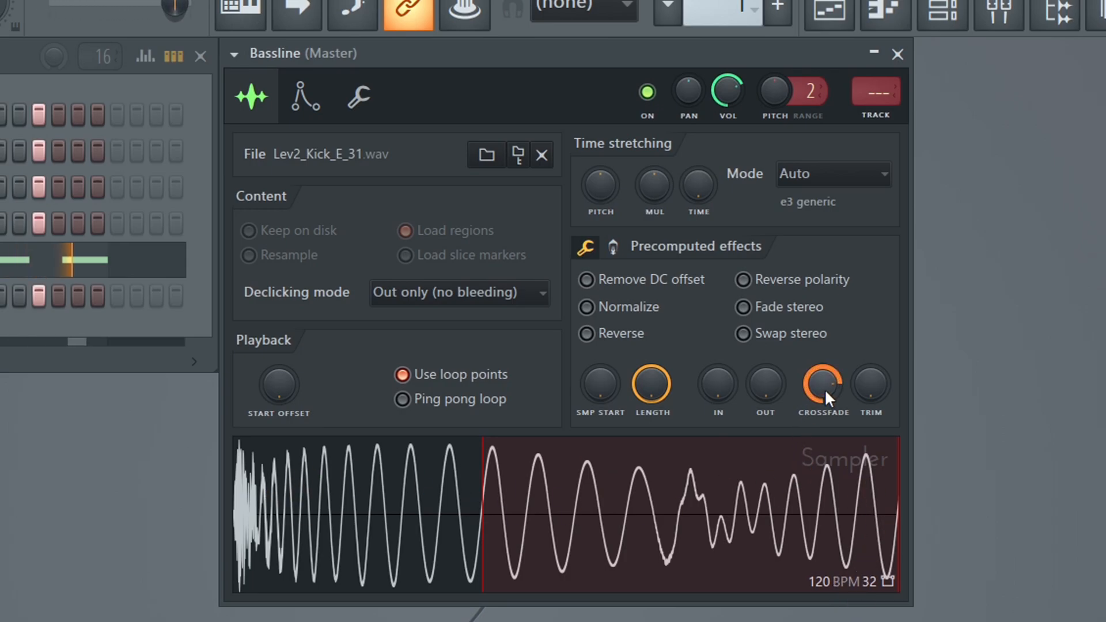
Shorten the Bassline sample's precomputed length step by step to roughly a fifth of its range during playback.
{"action": "scroll", "coordinate": [824, 388], "scroll_direction": "down", "scroll_amount": 13}
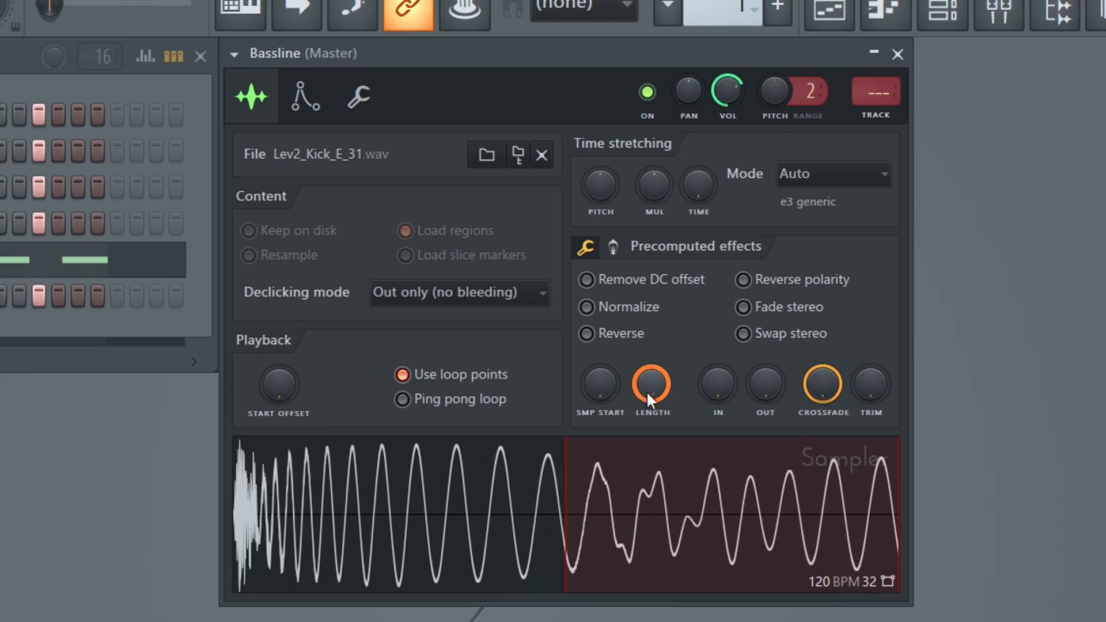
{"action": "scroll", "coordinate": [640, 384], "scroll_direction": "down", "scroll_amount": 2}
{"action": "scroll", "coordinate": [641, 385], "scroll_direction": "down", "scroll_amount": 2}
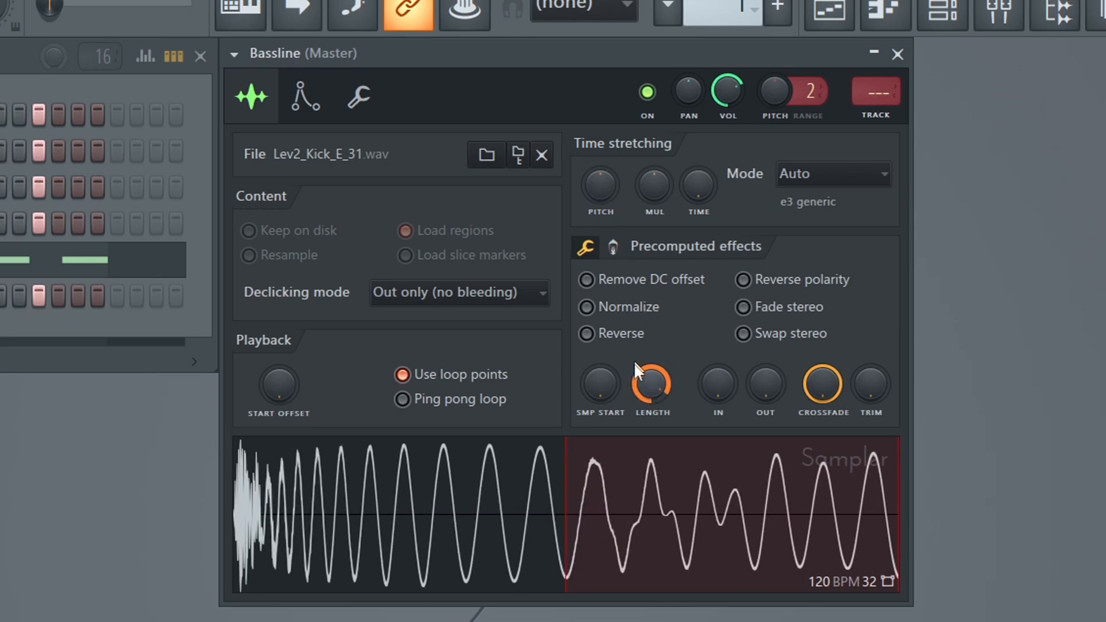
{"action": "scroll", "coordinate": [653, 393], "scroll_direction": "down", "scroll_amount": 1}
{"action": "scroll", "coordinate": [653, 393], "scroll_direction": "down", "scroll_amount": 5}
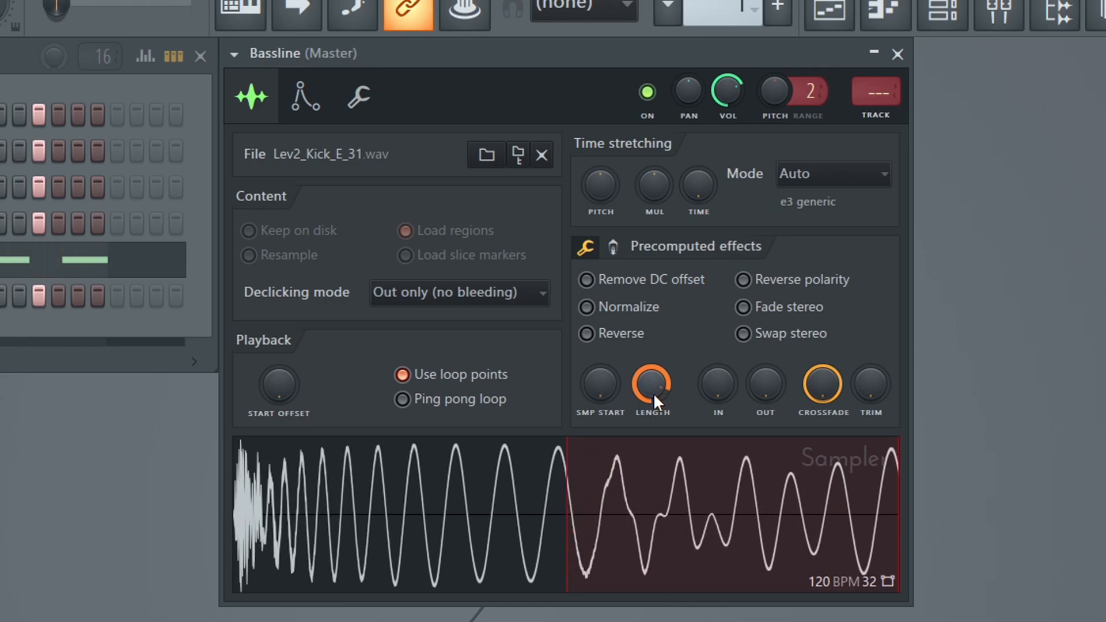
{"action": "scroll", "coordinate": [659, 397], "scroll_direction": "down", "scroll_amount": 3}
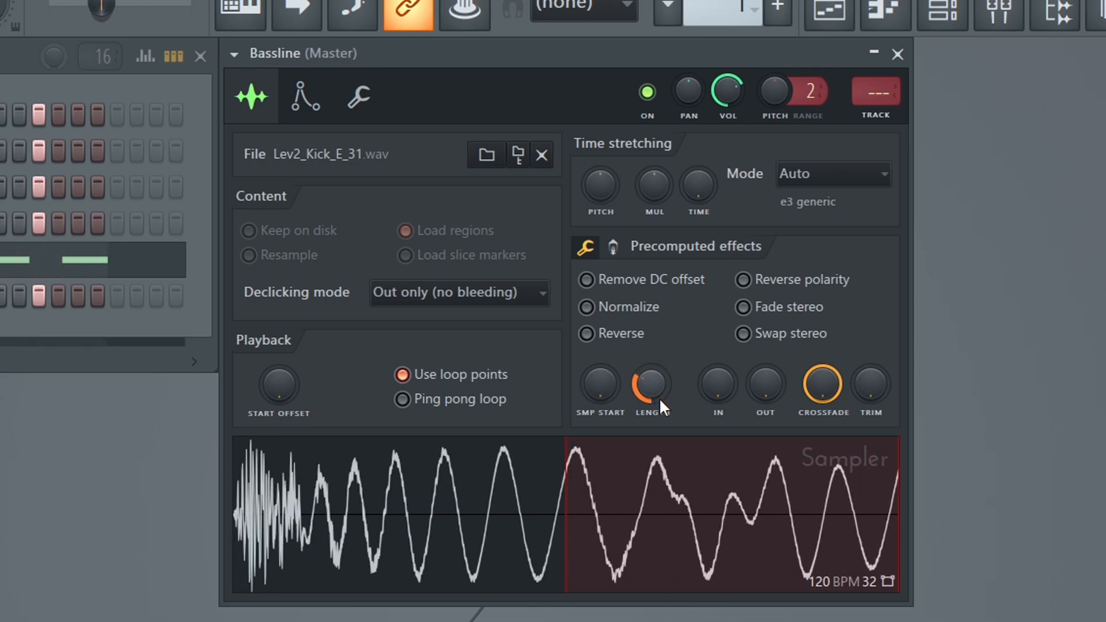
{"action": "scroll", "coordinate": [659, 398], "scroll_direction": "down", "scroll_amount": 4}
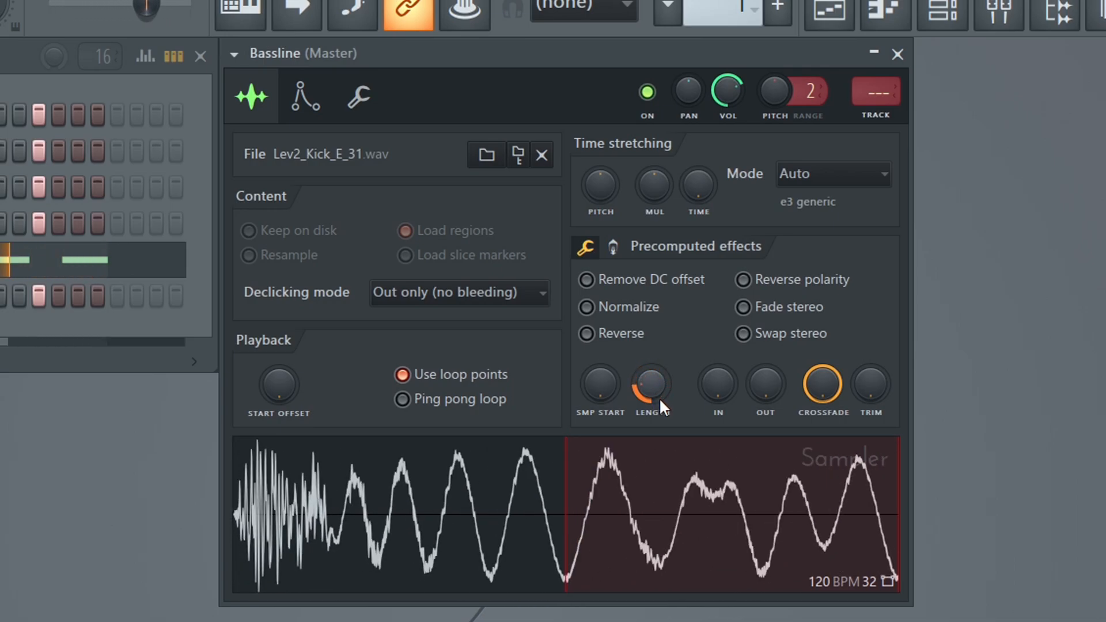
{"action": "scroll", "coordinate": [659, 397], "scroll_direction": "down", "scroll_amount": 4}
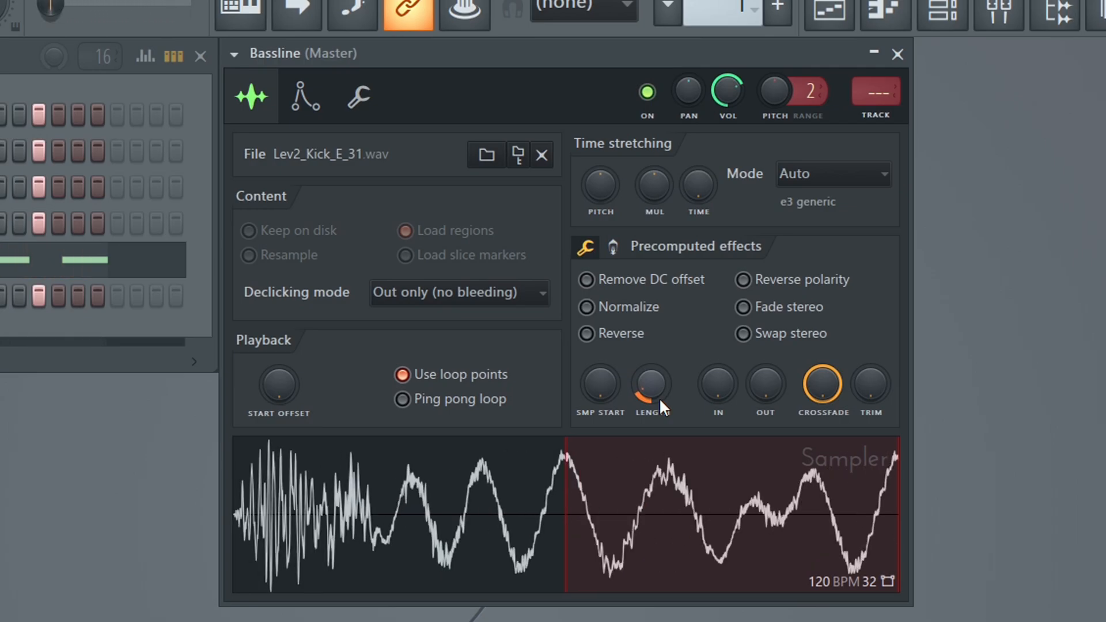
Lengthen the Bassline sample again in small steps to roughly a third of the length range, fine-tuning it by ear.
{"action": "scroll", "coordinate": [659, 397], "scroll_direction": "up", "scroll_amount": 5}
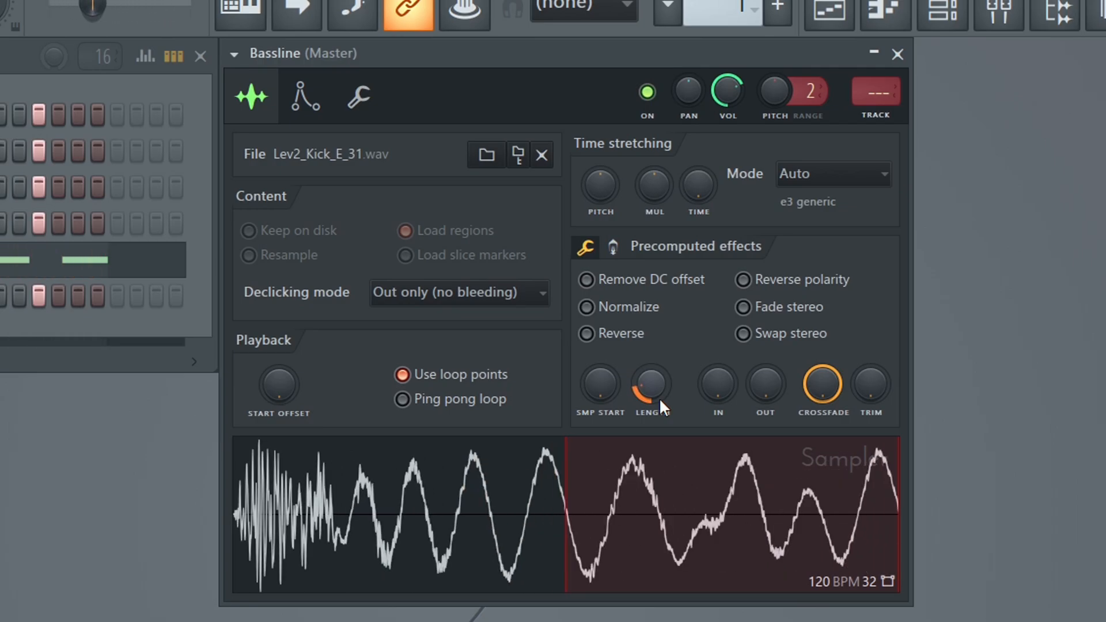
{"action": "scroll", "coordinate": [659, 397], "scroll_direction": "up", "scroll_amount": 3}
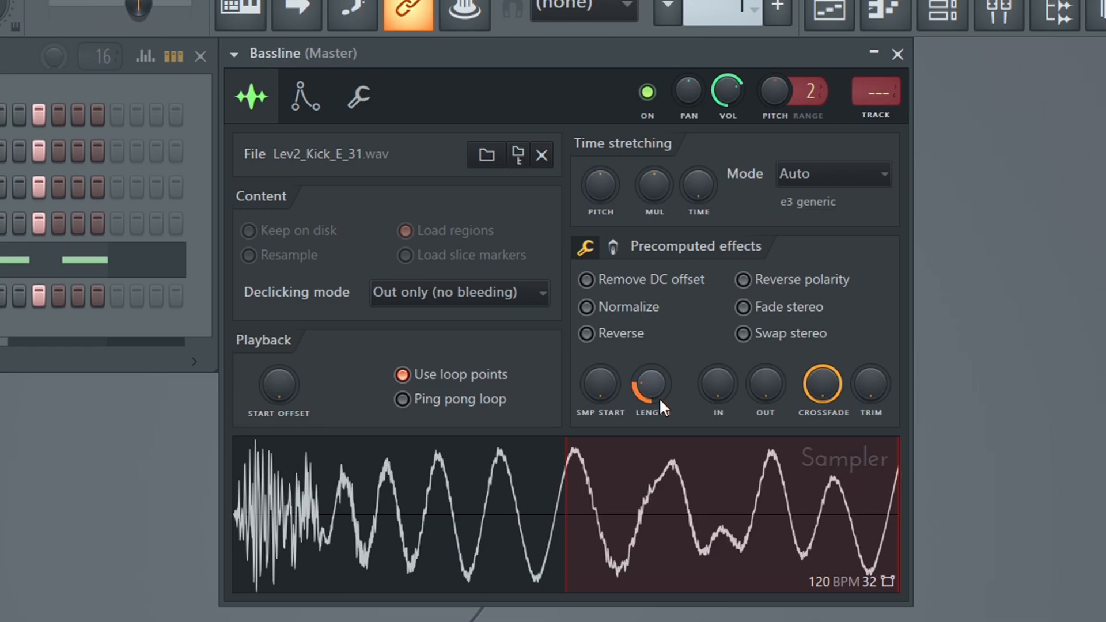
{"action": "scroll", "coordinate": [659, 398], "scroll_direction": "up", "scroll_amount": 1}
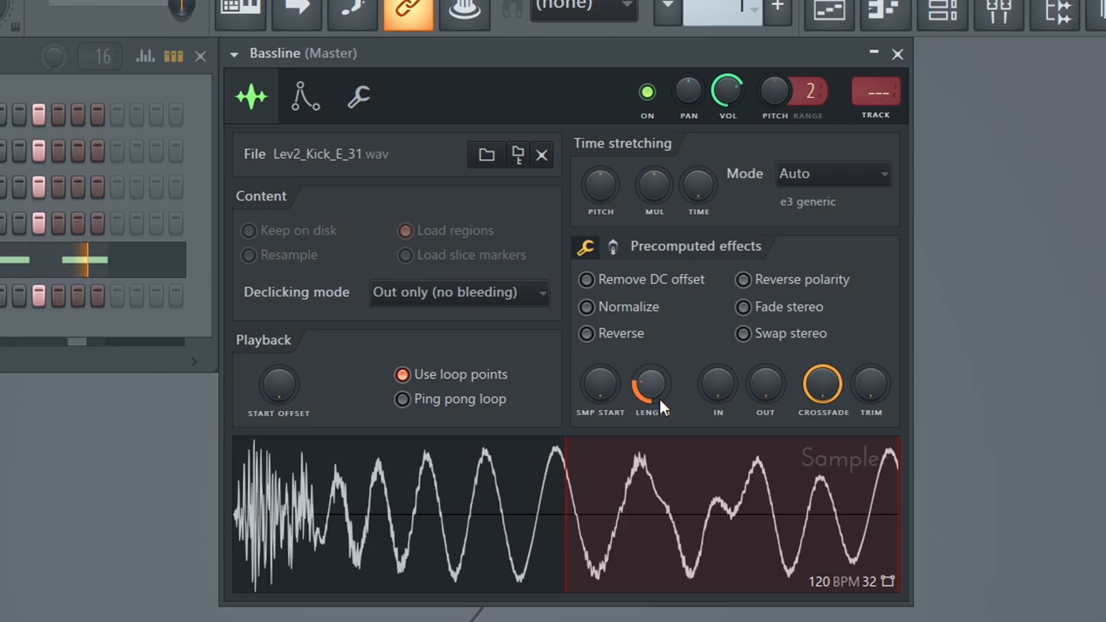
{"action": "scroll", "coordinate": [658, 398], "scroll_direction": "up", "scroll_amount": 3}
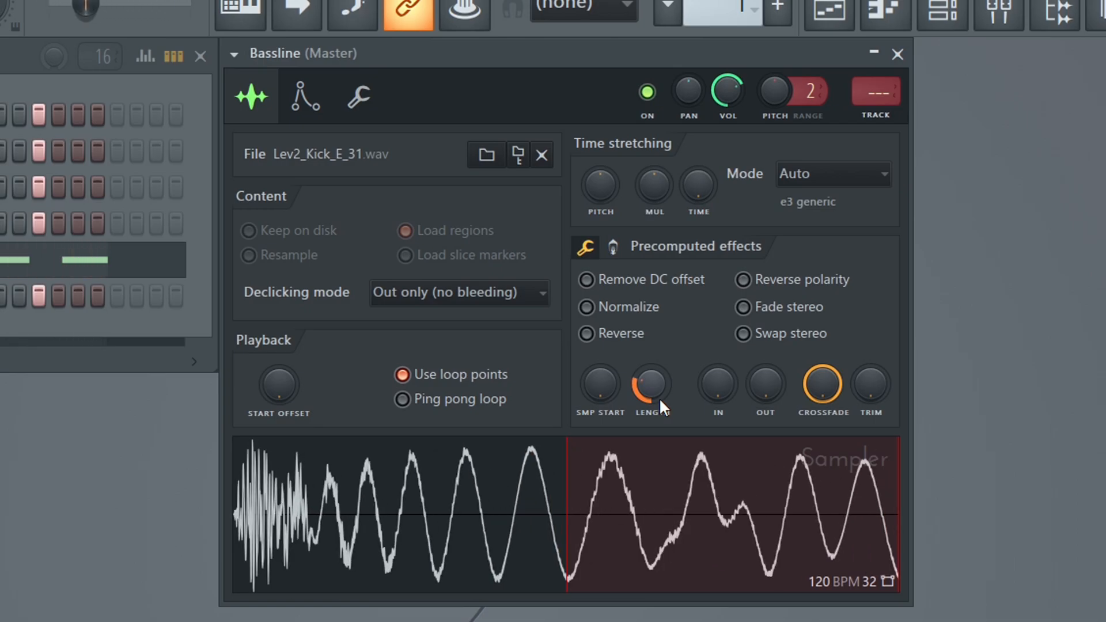
{"action": "scroll", "coordinate": [659, 397], "scroll_direction": "up", "scroll_amount": 2}
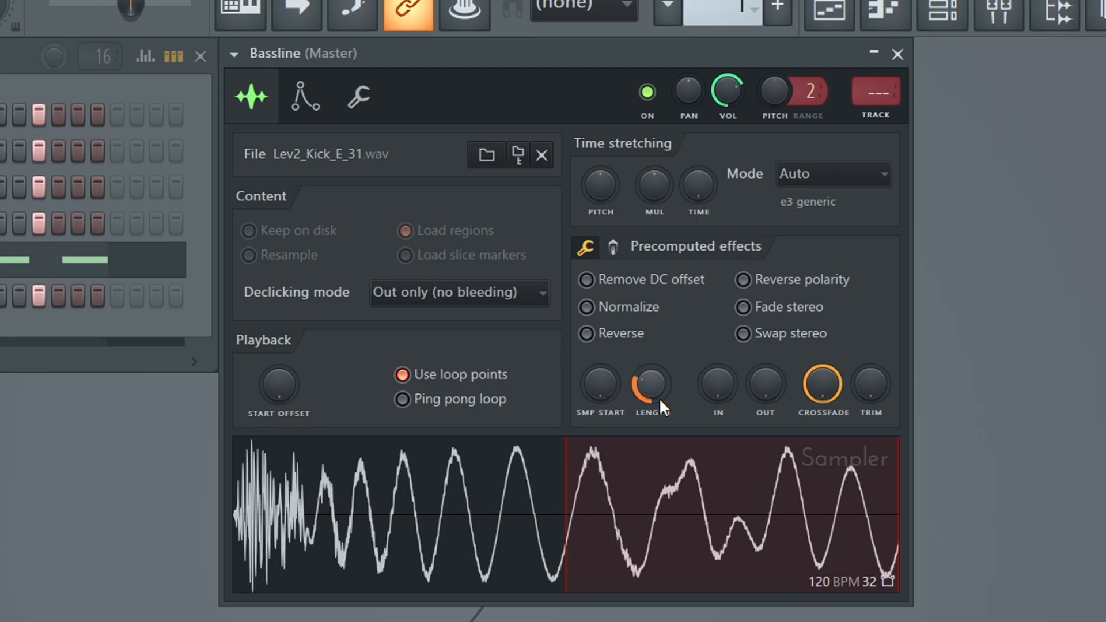
{"action": "scroll", "coordinate": [658, 397], "scroll_direction": "up", "scroll_amount": 2}
{"action": "scroll", "coordinate": [659, 397], "scroll_direction": "down", "scroll_amount": 1}
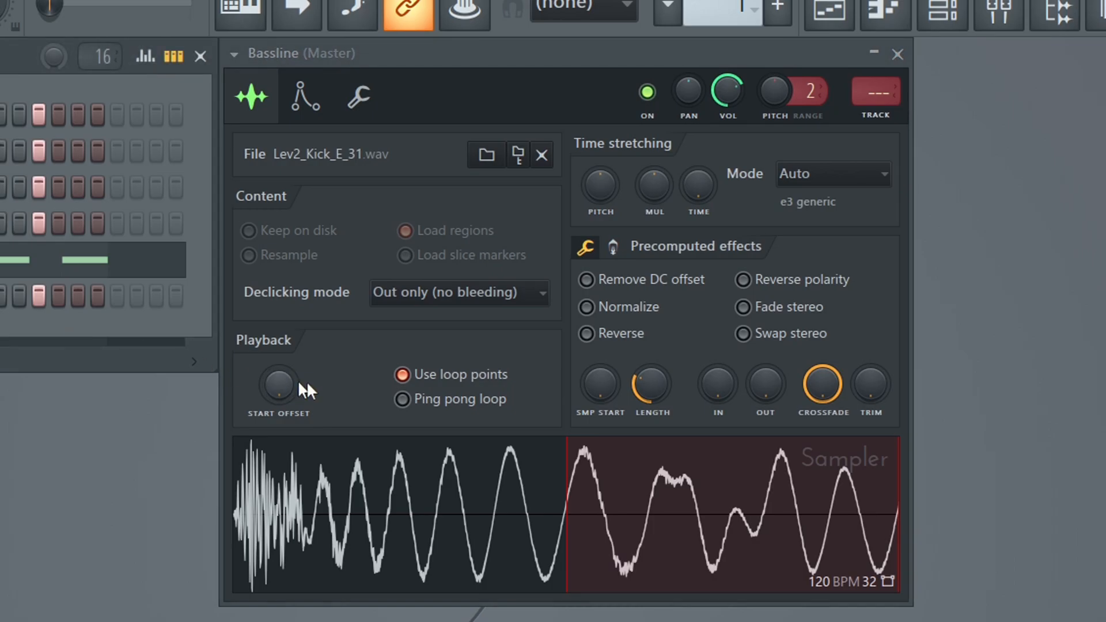
{"action": "scroll", "coordinate": [651, 396], "scroll_direction": "up", "scroll_amount": 1}
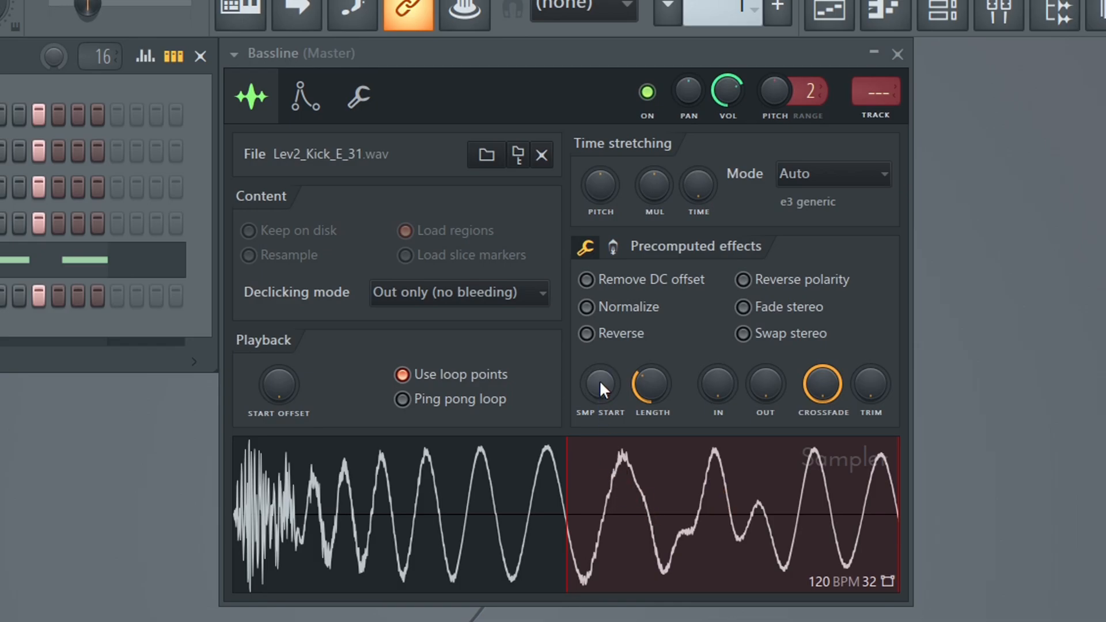
Raise the Bassline's sample start slightly to cut off the kick's initial click, and shorten the sample length a little.
{"action": "scroll", "coordinate": [599, 378], "scroll_direction": "up", "scroll_amount": 3}
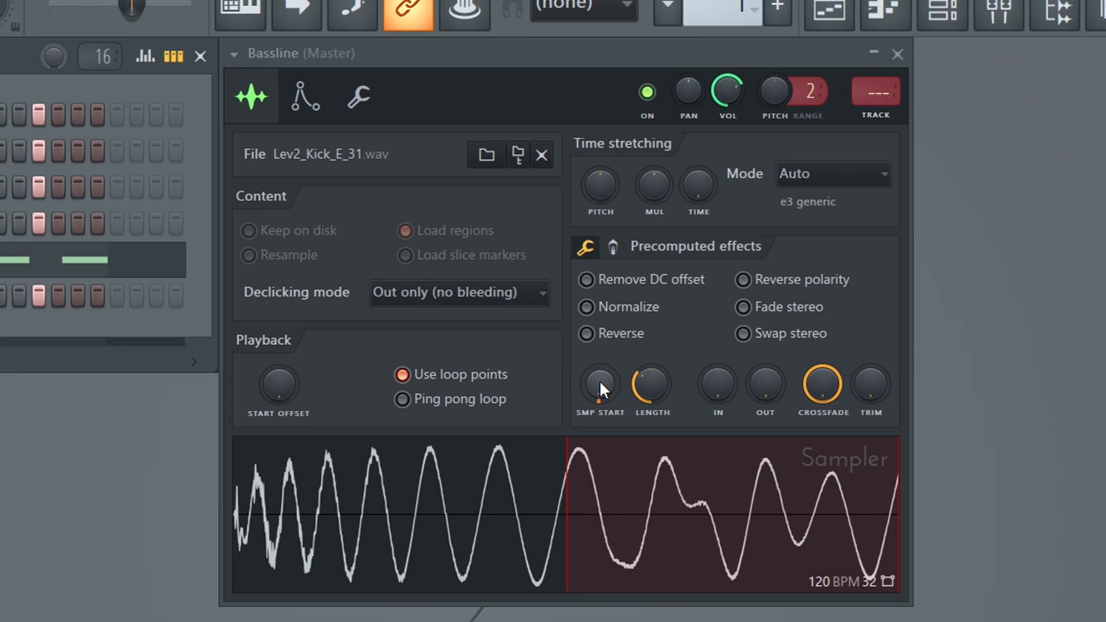
{"action": "scroll", "coordinate": [599, 380], "scroll_direction": "up", "scroll_amount": 1}
{"action": "scroll", "coordinate": [652, 374], "scroll_direction": "down", "scroll_amount": 1}
{"action": "scroll", "coordinate": [651, 374], "scroll_direction": "down", "scroll_amount": 3}
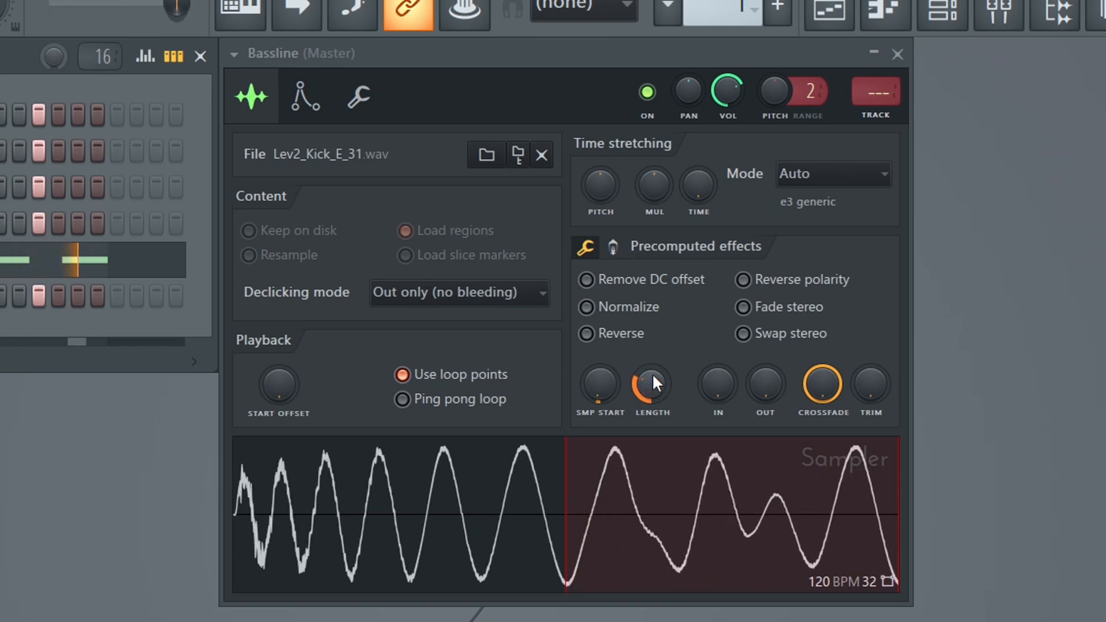
{"action": "scroll", "coordinate": [651, 373], "scroll_direction": "down", "scroll_amount": 3}
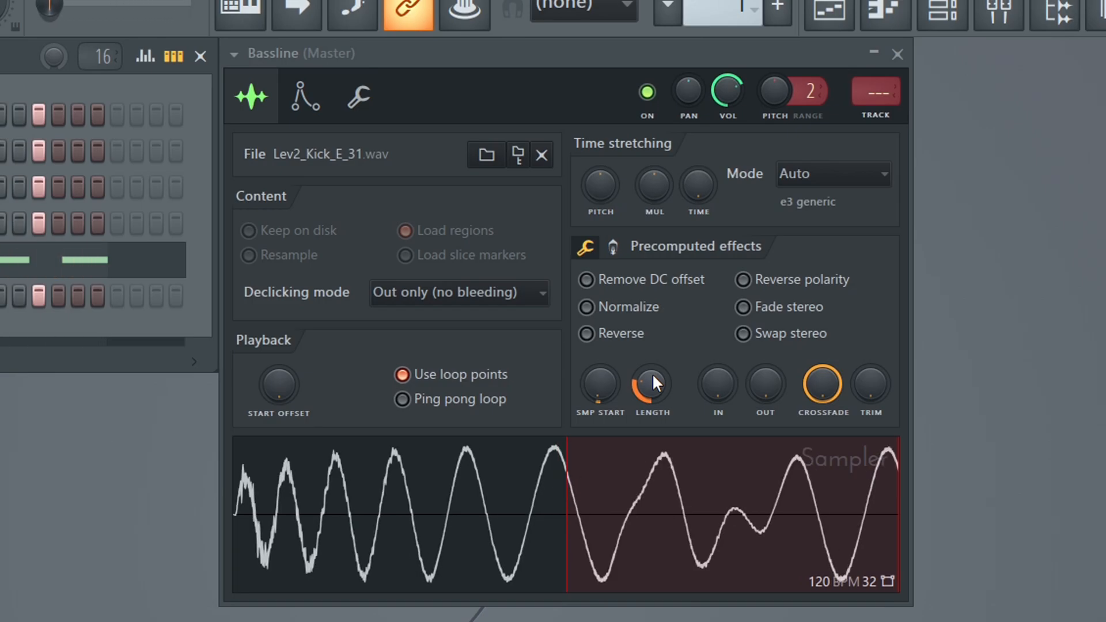
{"action": "left_click", "coordinate": [652, 374]}
Lower the Bassline's time-stretching pitch slightly and reduce its sample start a little.
{"action": "left_click_drag", "start_coordinate": [606, 183], "coordinate": [606, 184]}
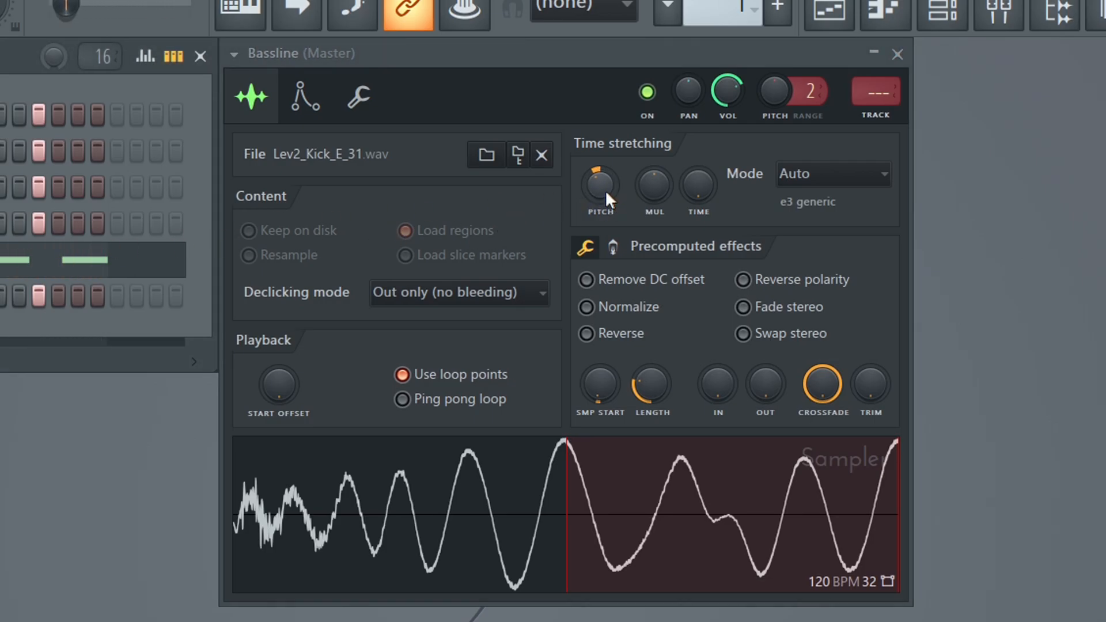
{"action": "mouse_move", "coordinate": [604, 189]}
{"action": "left_mouse_down"}
{"action": "mouse_move", "coordinate": [600, 196]}
{"action": "mouse_move", "coordinate": [599, 180]}
{"action": "left_mouse_up"}
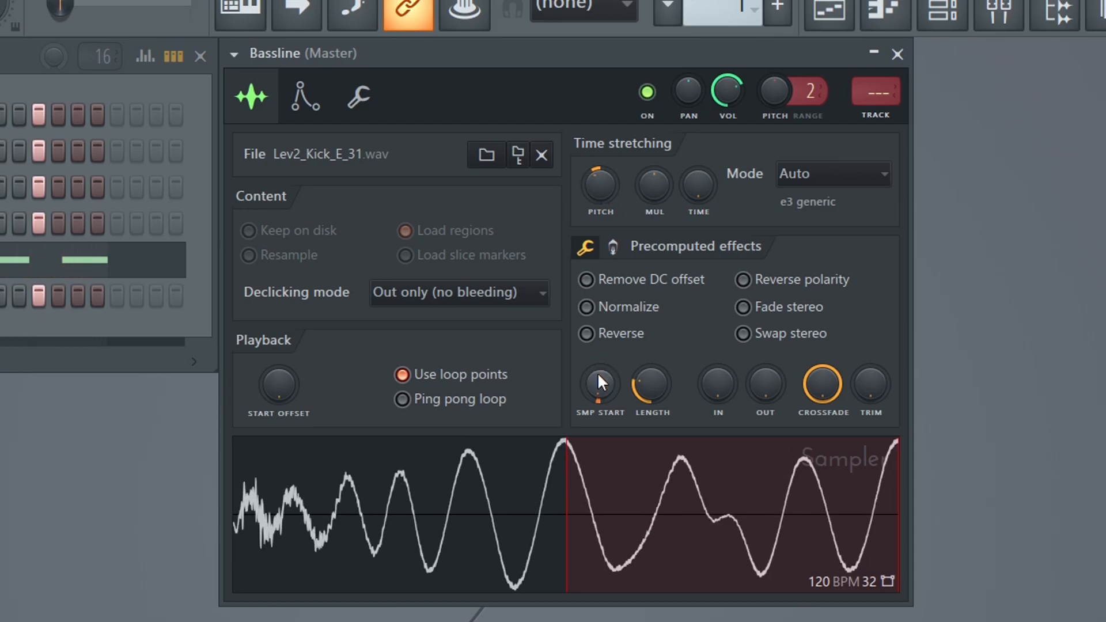
{"action": "scroll", "coordinate": [599, 373], "scroll_direction": "up", "scroll_amount": 2}
{"action": "scroll", "coordinate": [598, 375], "scroll_direction": "down", "scroll_amount": 3}
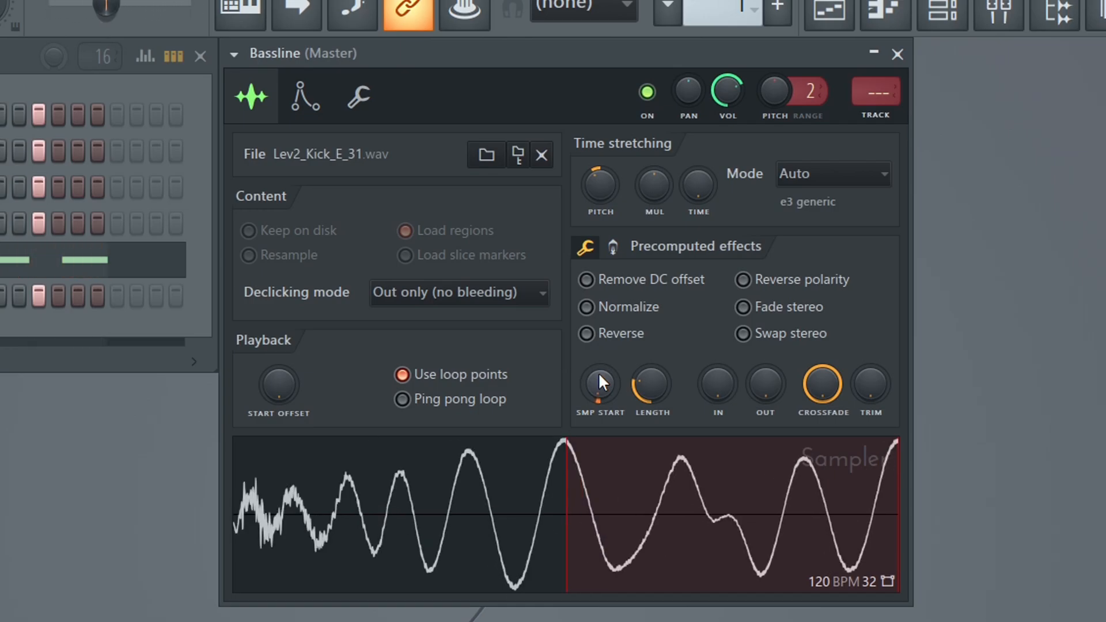
{"action": "scroll", "coordinate": [651, 382], "scroll_direction": "down", "scroll_amount": 1}
Fine-tune the length of the pitched-down Bassline sample, trying shorter and longer loops by ear.
{"action": "scroll", "coordinate": [651, 379], "scroll_direction": "down", "scroll_amount": 3}
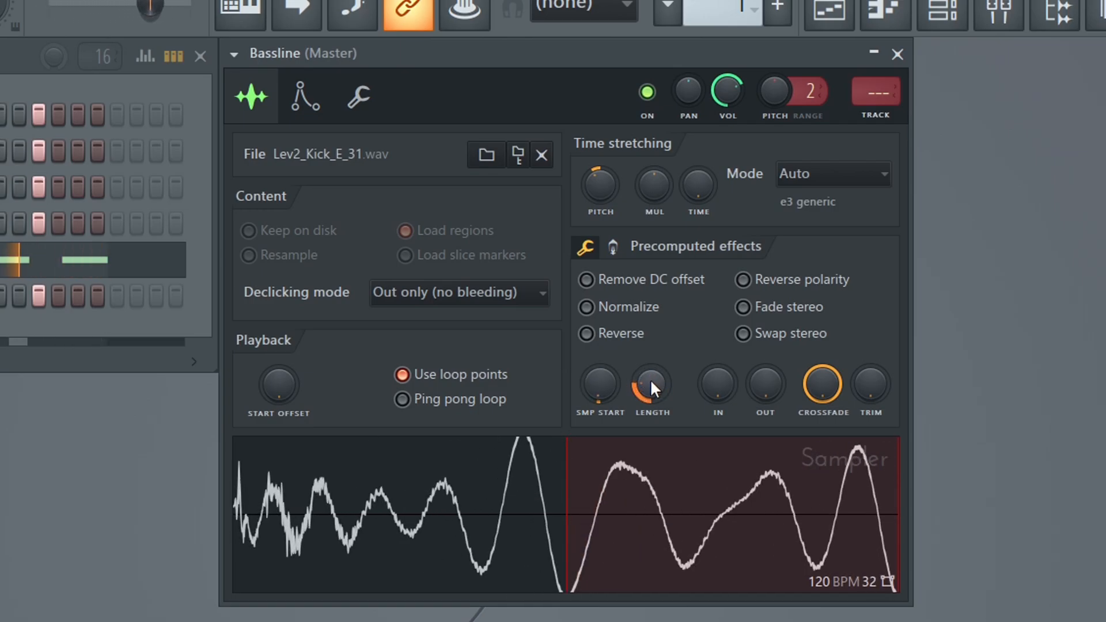
{"action": "scroll", "coordinate": [651, 384], "scroll_direction": "up", "scroll_amount": 5}
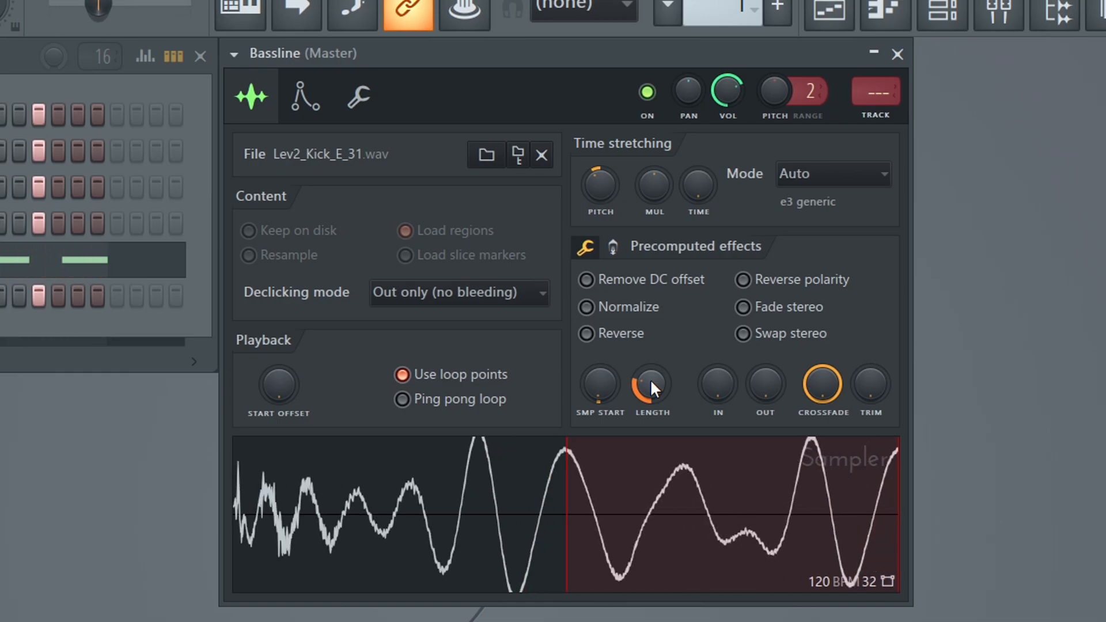
{"action": "scroll", "coordinate": [651, 384], "scroll_direction": "down", "scroll_amount": 3}
{"action": "scroll", "coordinate": [651, 380], "scroll_direction": "down", "scroll_amount": 2}
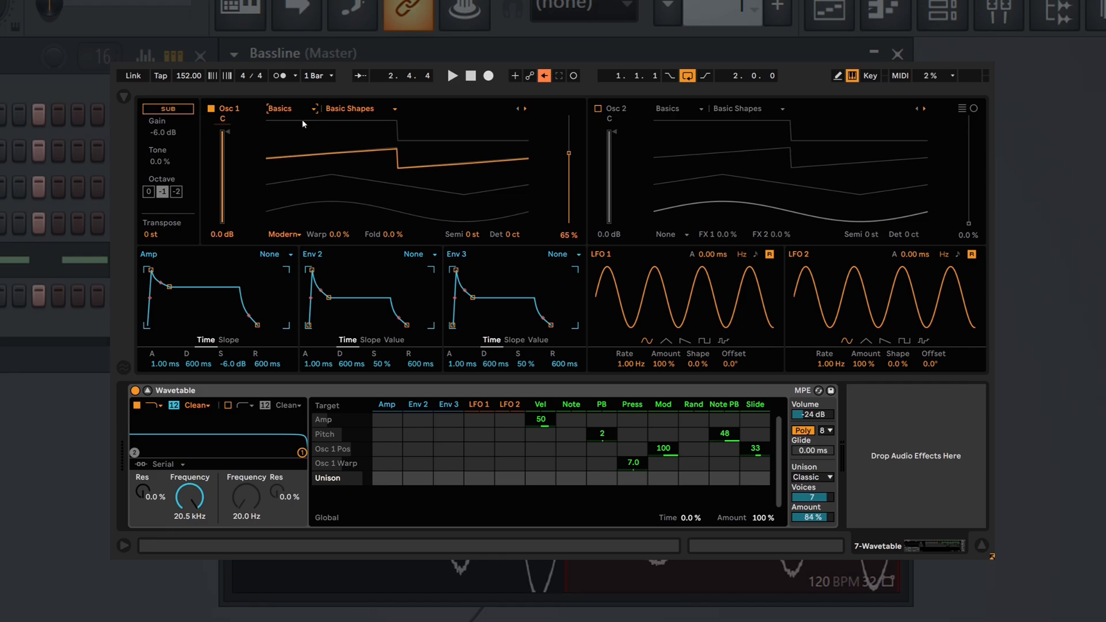
Switch to Ableton Live's Wavetable and browse Osc 1's Basics wavetables, going through Sub 1.
{"action": "left_click", "coordinate": [387, 107]}
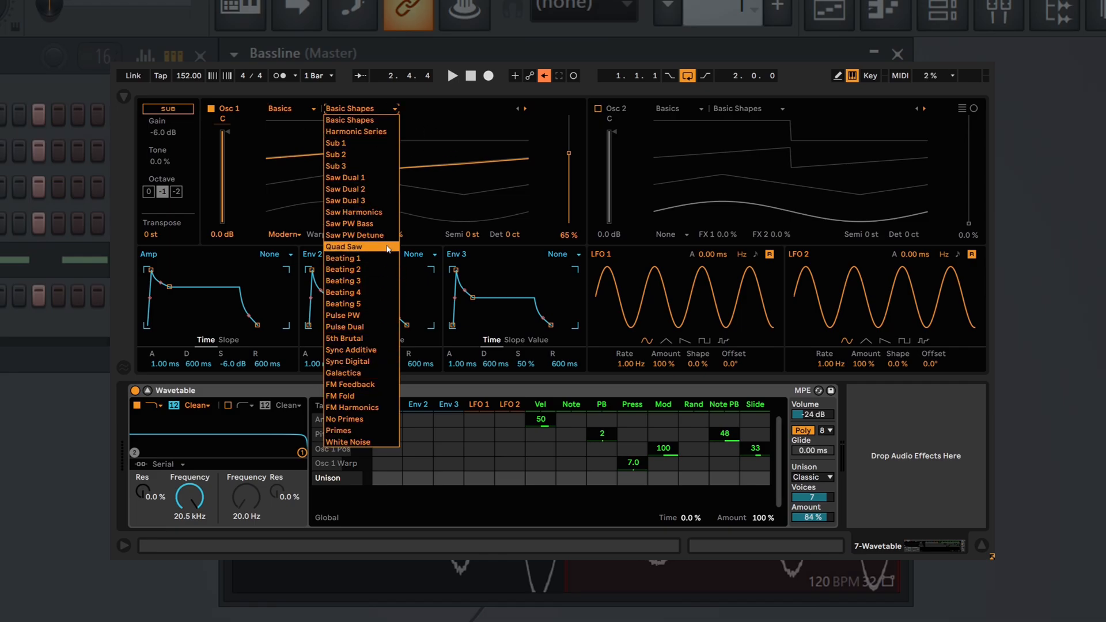
{"action": "left_click", "coordinate": [525, 109]}
{"action": "left_click", "coordinate": [525, 109]}
{"action": "left_click", "coordinate": [524, 109]}
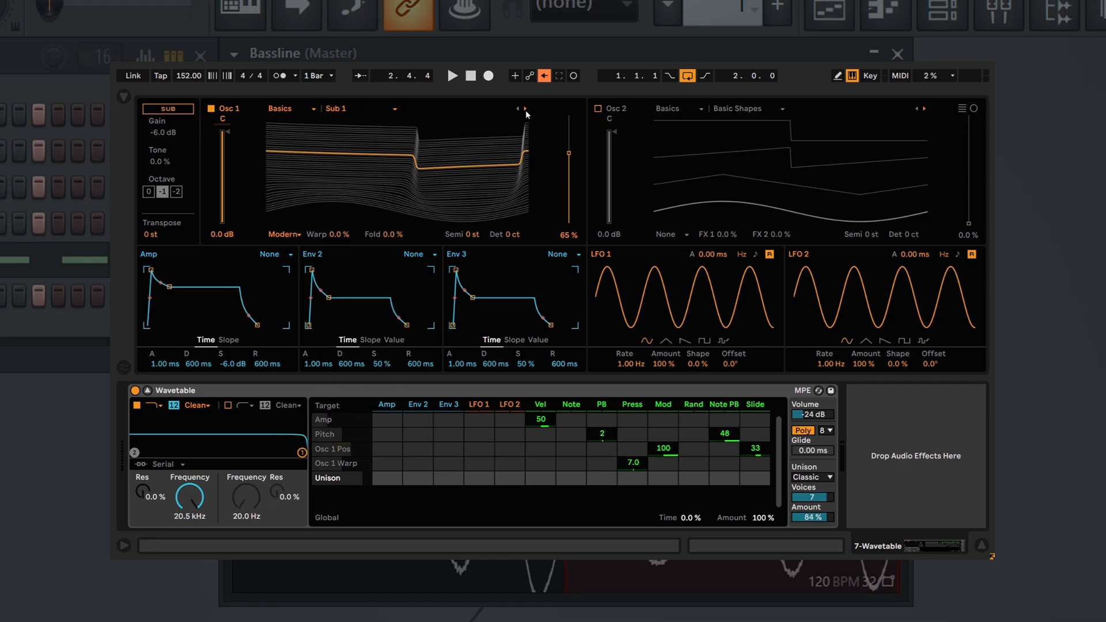
{"action": "left_click", "coordinate": [525, 109]}
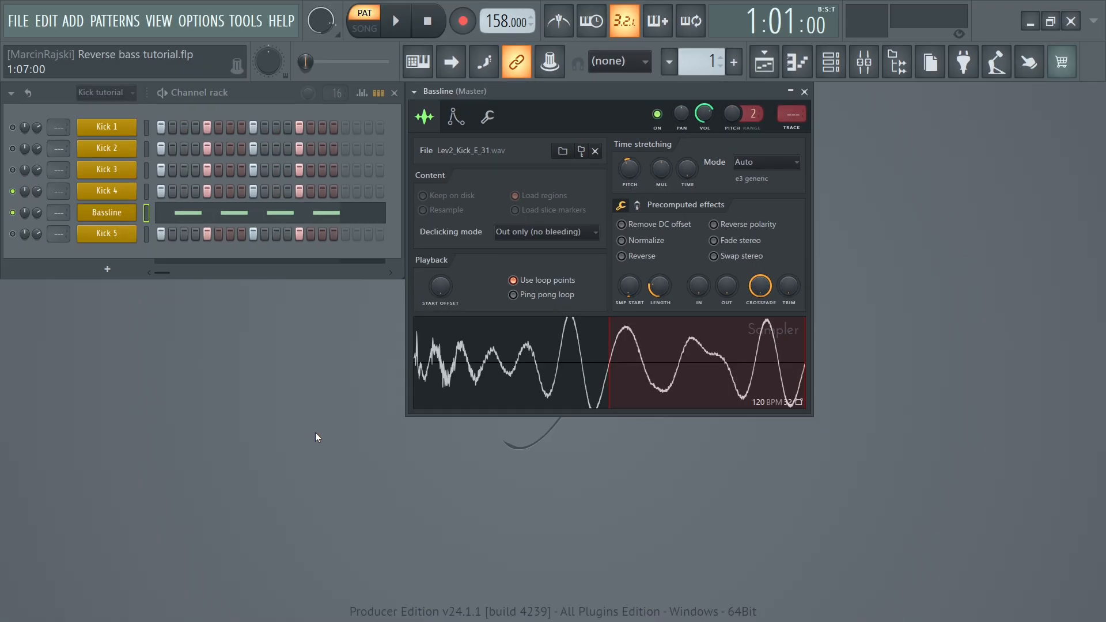
Return to FL Studio, open the Bassline channel's piano roll and select all four C5 notes.
{"action": "left_click", "coordinate": [242, 224]}
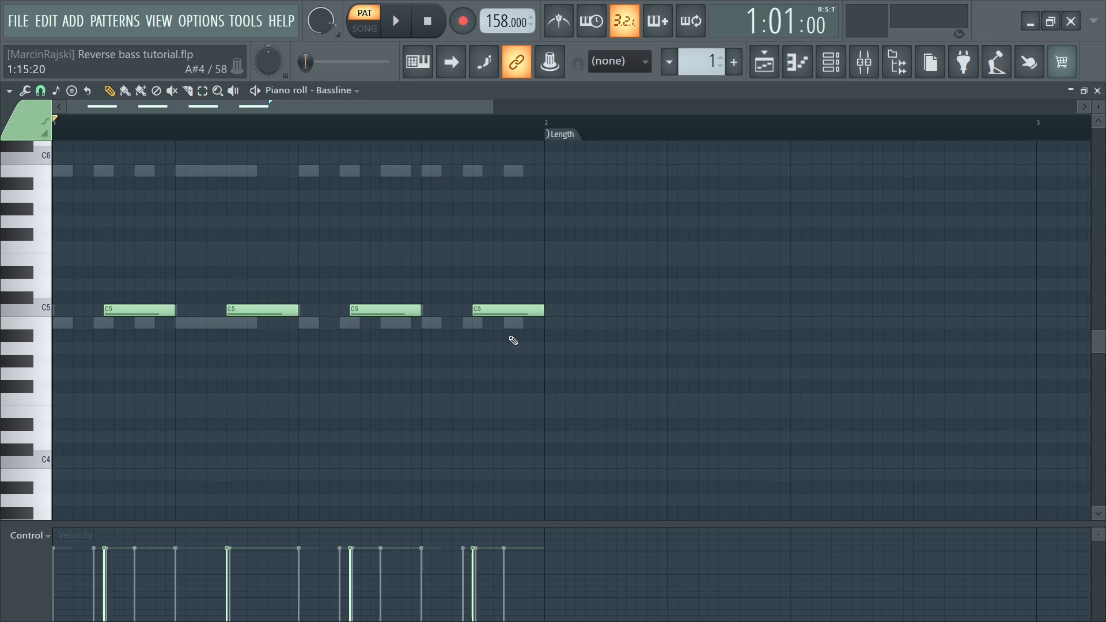
{"action": "left_click_drag", "start_coordinate": [511, 341], "coordinate": [143, 254]}
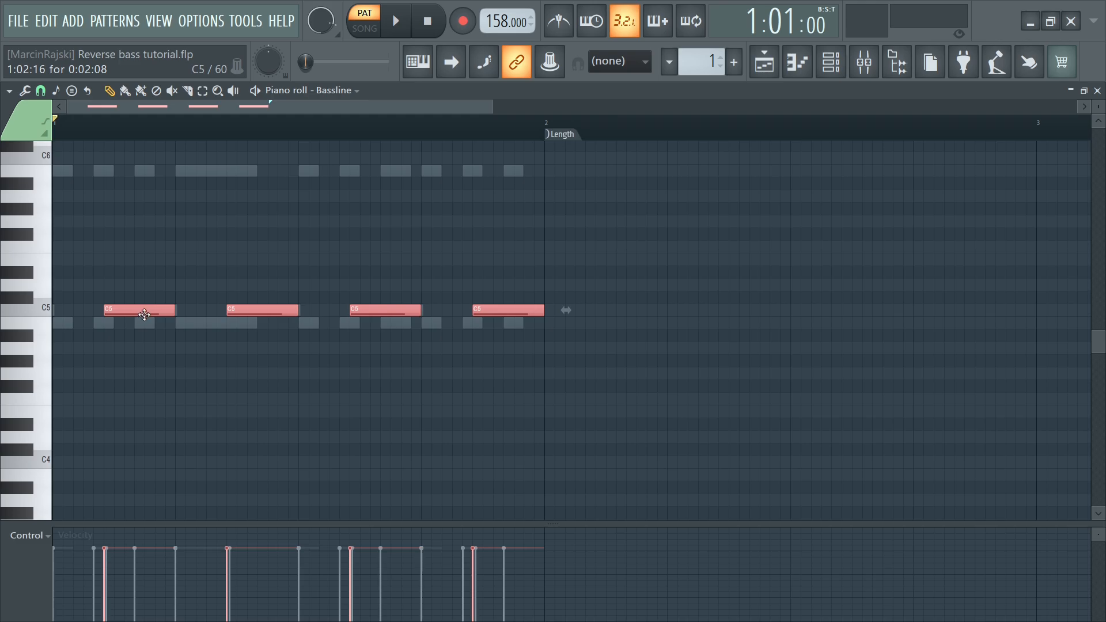
Try shifting the four selected C5 notes slightly earlier and later, return them to their starting position and play the pattern.
{"action": "key", "text": "alt+Left"}
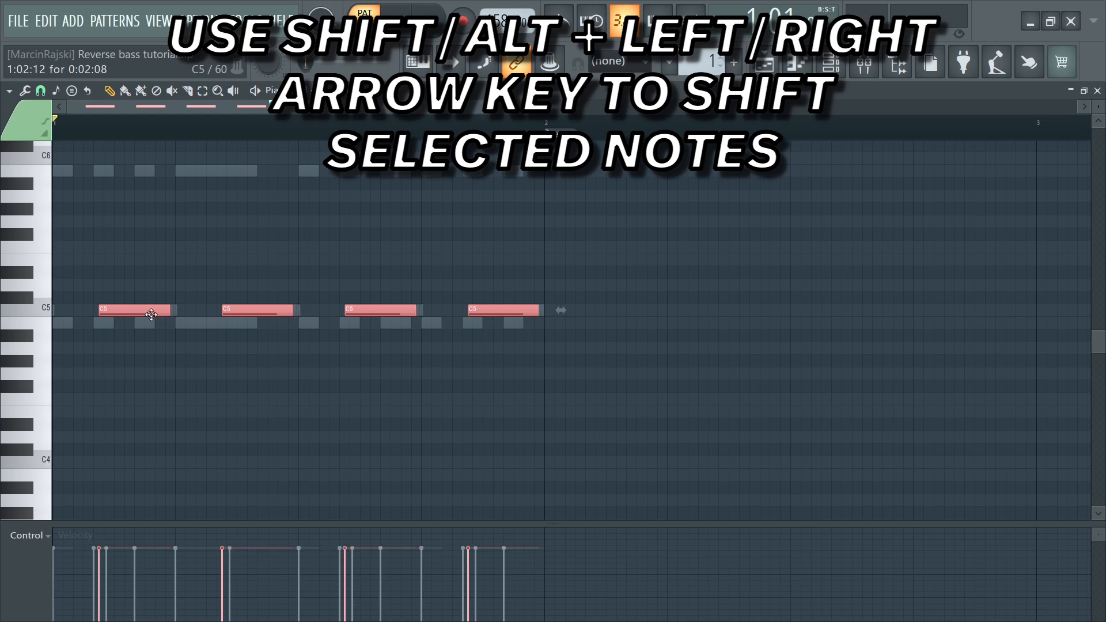
{"action": "key", "text": "alt+Left"}
{"action": "key", "text": "alt+Left"}
{"action": "key", "text": "alt+Left"}
{"action": "key", "text": "alt+Right"}
{"action": "key", "text": "alt+Right"}
{"action": "key", "text": "alt+Right"}
{"action": "key", "text": "alt+Right"}
{"action": "key", "text": "alt+Right"}
{"action": "key", "text": "alt+Right"}
{"action": "key", "text": "alt+Right"}
{"action": "key", "text": "alt+Left"}
{"action": "key", "text": "alt+Left"}
{"action": "key", "text": "alt+Left"}
{"action": "key", "text": "space"}
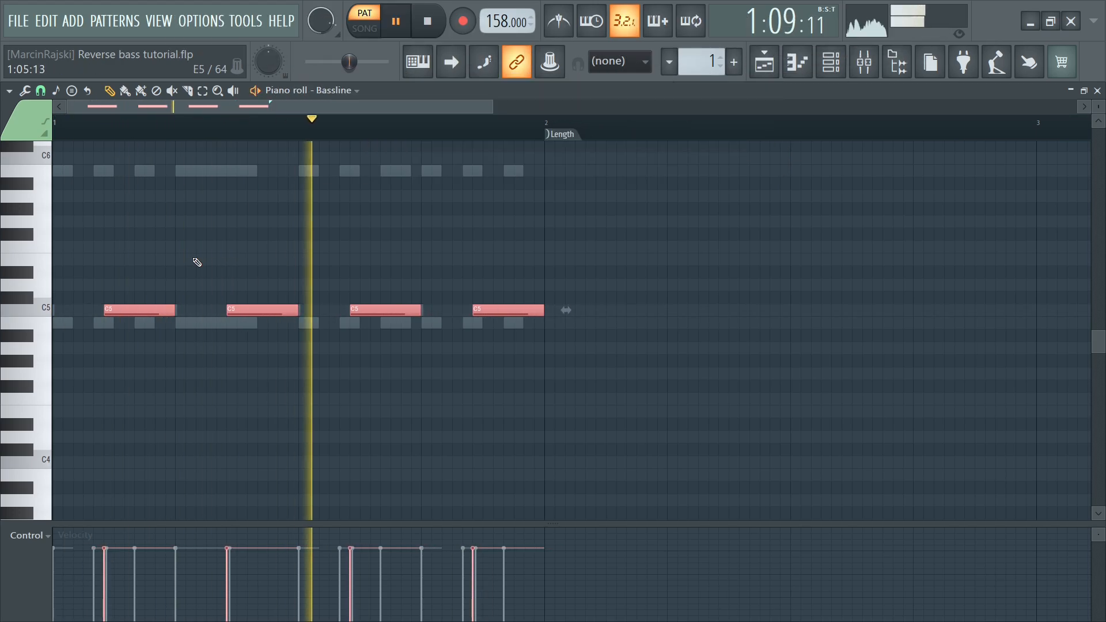
Try starting the four selected C5 notes slightly earlier and extending their ends to the following beats while the pattern plays.
{"action": "key", "text": "alt+Left"}
{"action": "key", "text": "alt+Left"}
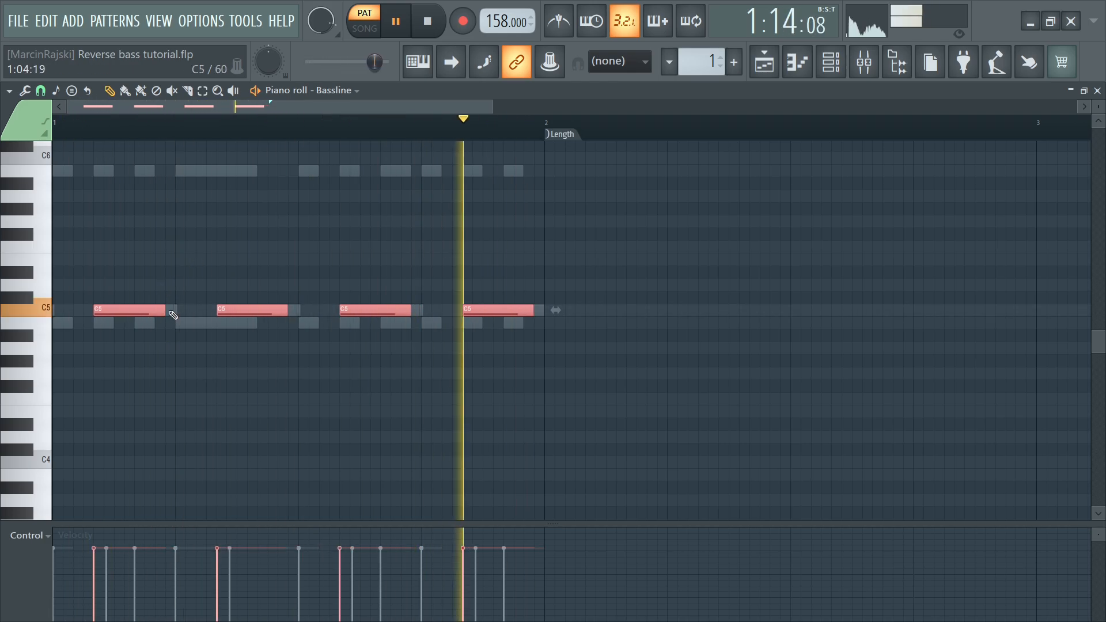
{"action": "mouse_move", "coordinate": [164, 306]}
{"action": "left_mouse_down"}
{"action": "mouse_move", "coordinate": [197, 313]}
{"action": "mouse_move", "coordinate": [175, 311]}
{"action": "left_mouse_up"}
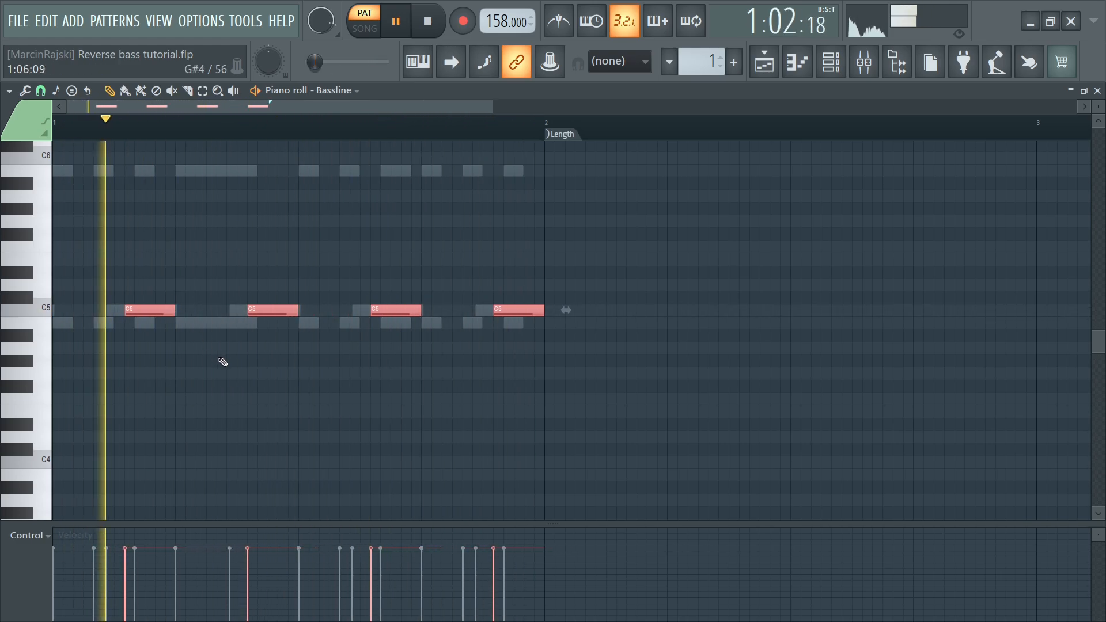
Shift the shortened C5 notes one step earlier, extend their ends to the following beats, deselect them and close the piano roll.
{"action": "key", "text": "shift+Left"}
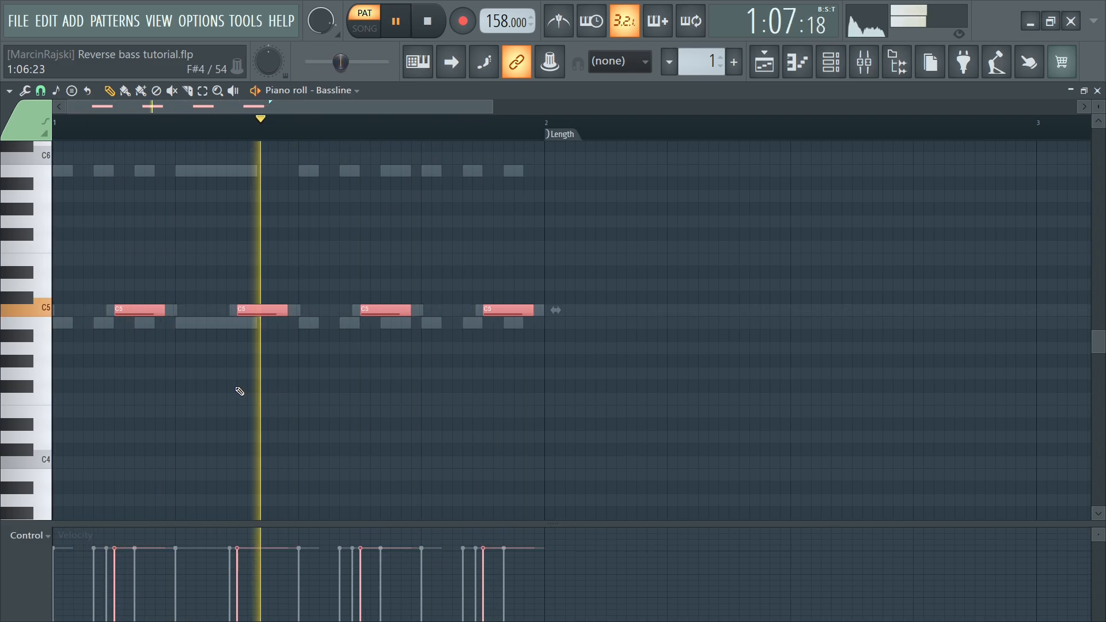
{"action": "left_click_drag", "start_coordinate": [163, 310], "coordinate": [174, 310]}
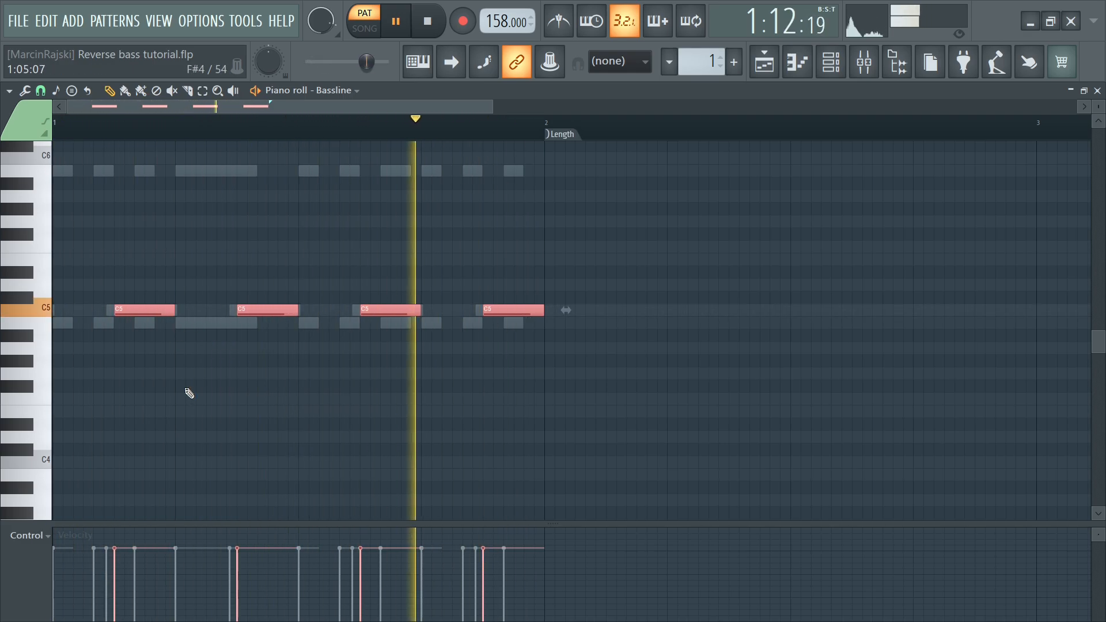
{"action": "key", "text": "space"}
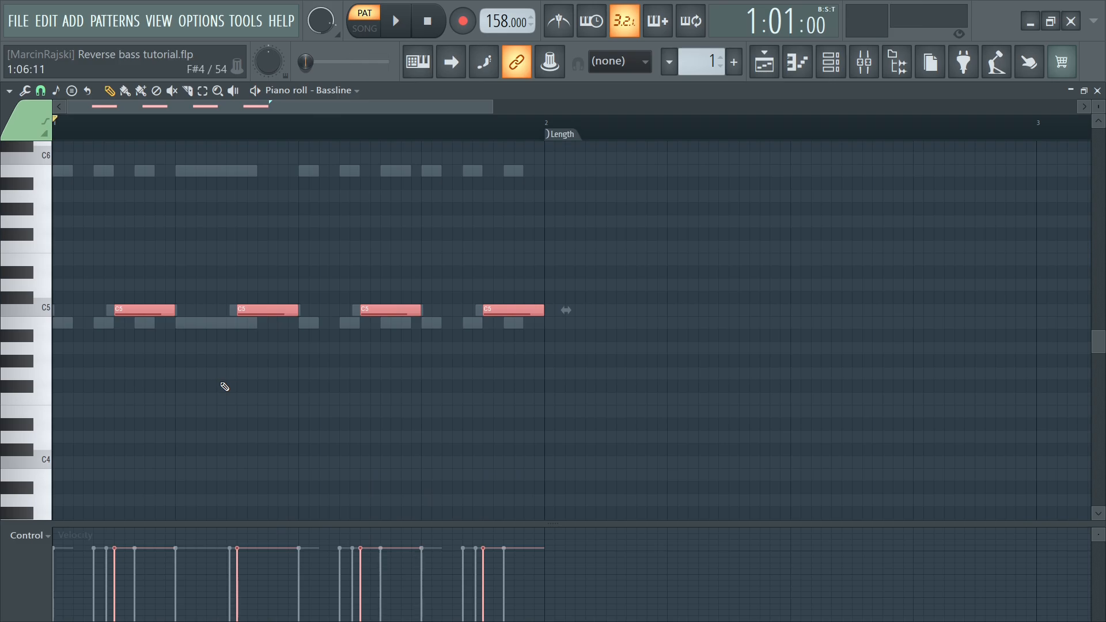
{"action": "key", "text": "ctrl+d"}
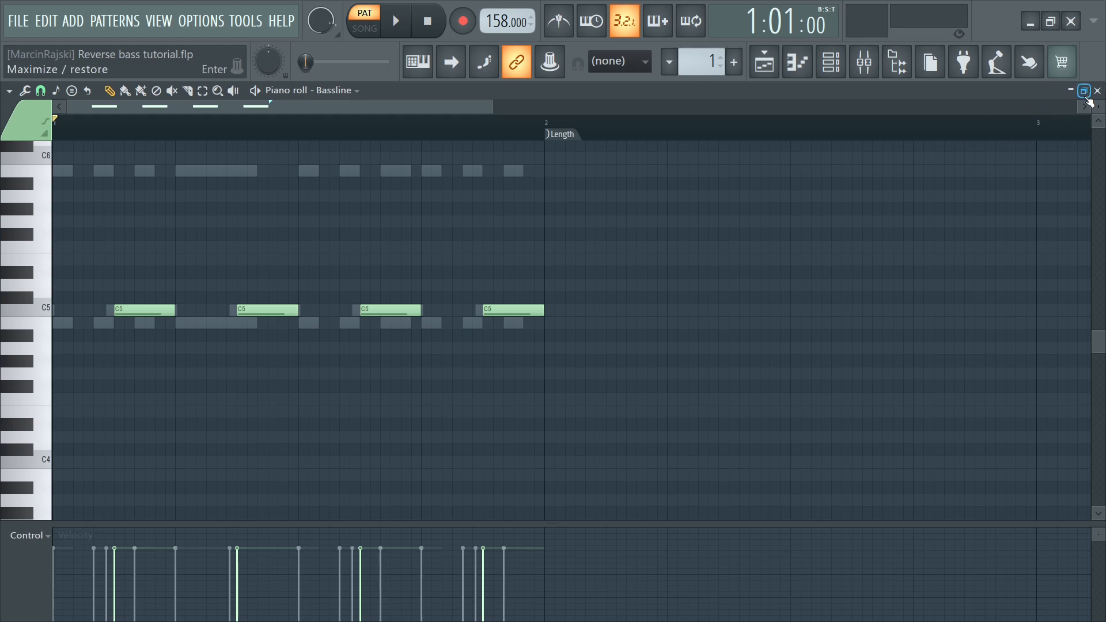
{"action": "left_click", "coordinate": [1096, 90]}
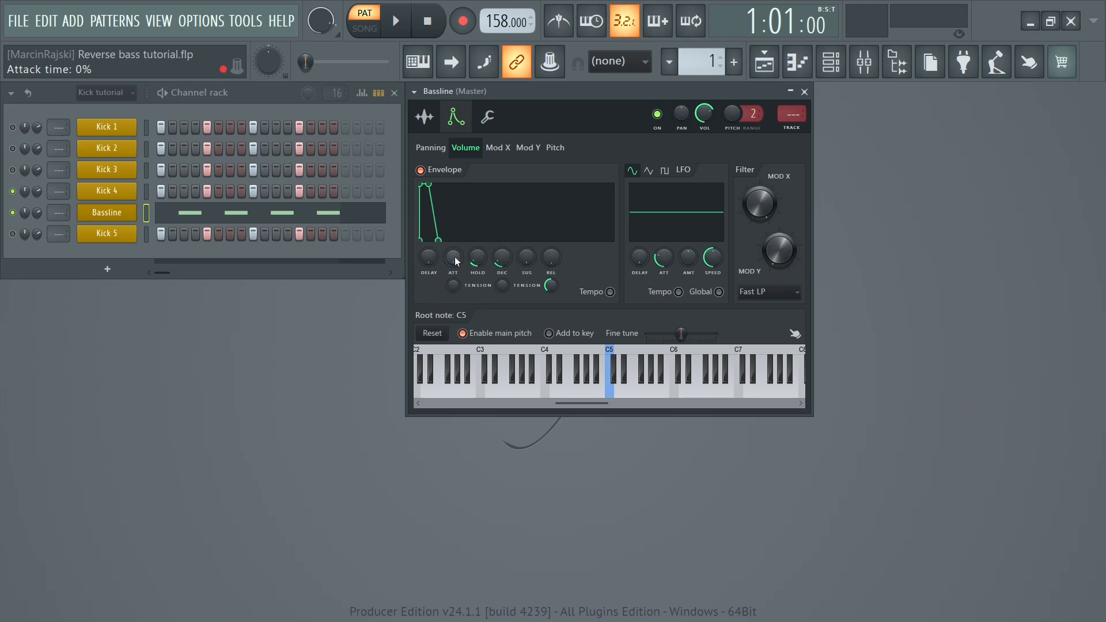
Play the pattern while raising the Bassline volume envelope's attack to 22%, settle it at 13% and stop playback.
{"action": "key", "text": "space"}
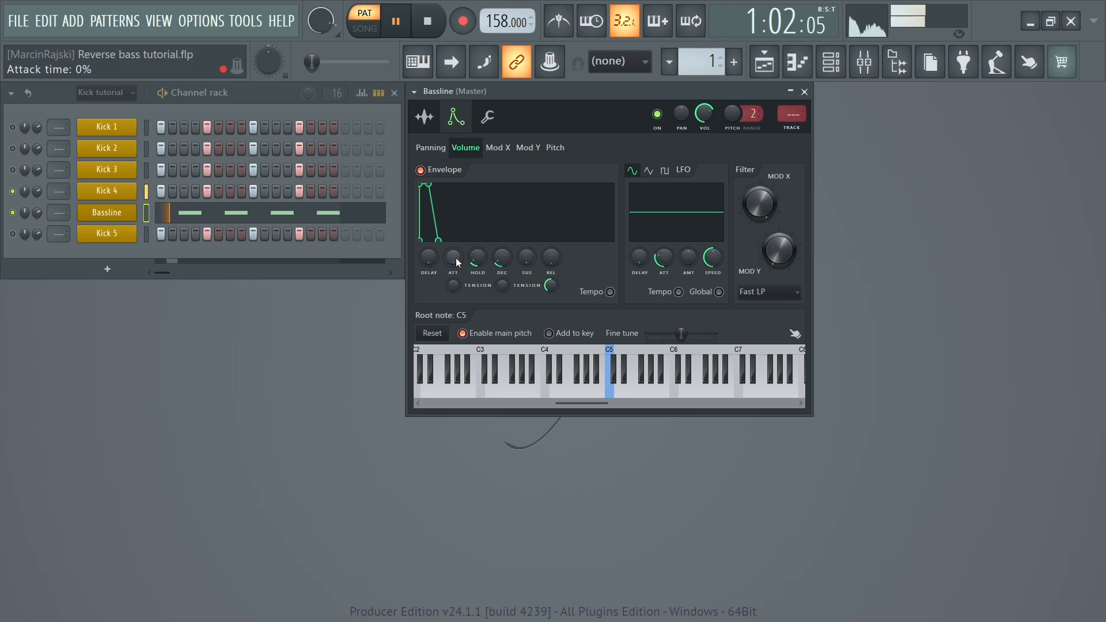
{"action": "scroll", "coordinate": [453, 257], "scroll_direction": "up", "scroll_amount": 4}
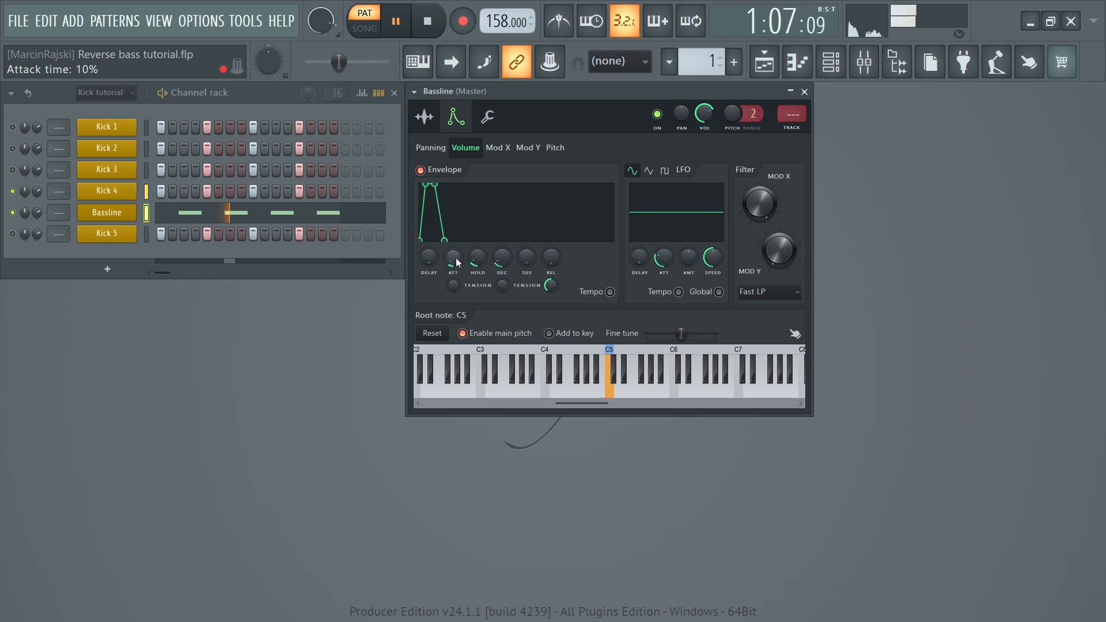
{"action": "scroll", "coordinate": [456, 262], "scroll_direction": "up", "scroll_amount": 3}
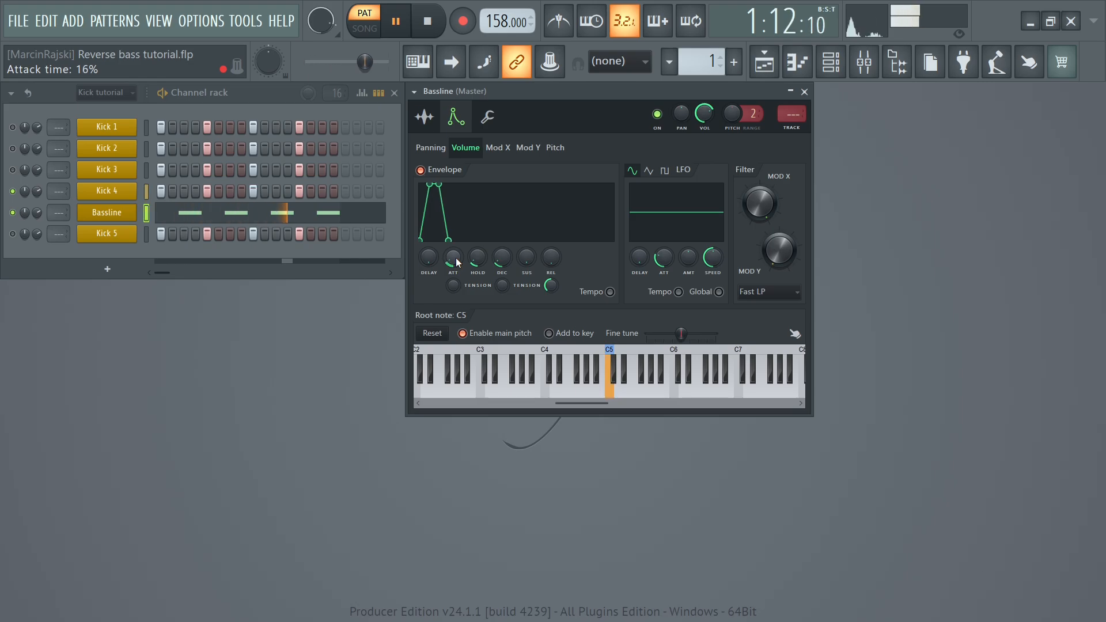
{"action": "scroll", "coordinate": [456, 262], "scroll_direction": "up", "scroll_amount": 3}
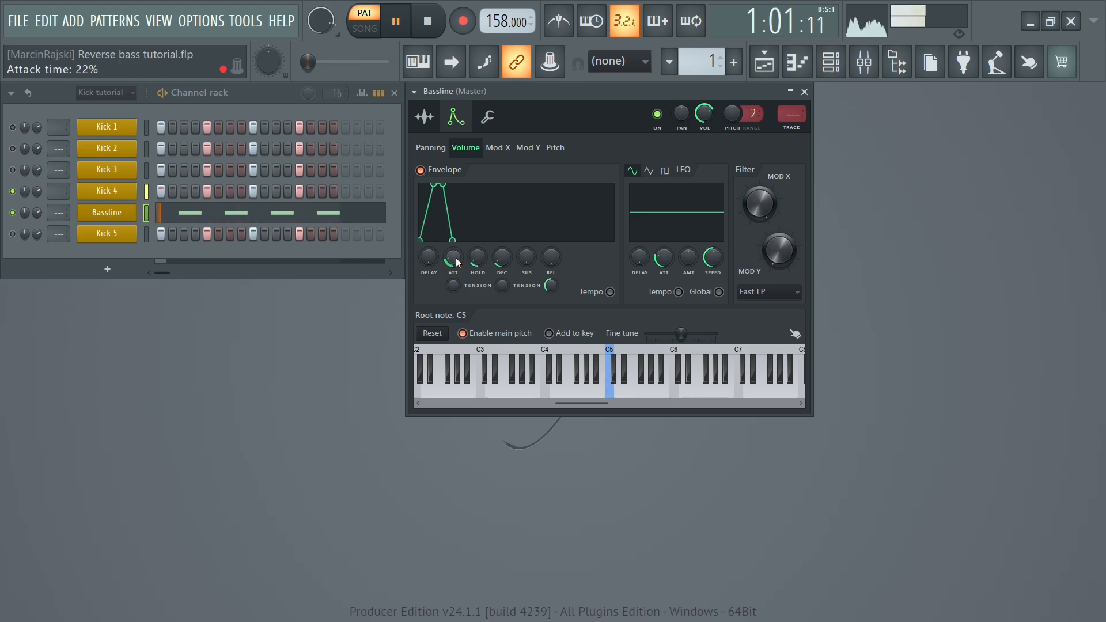
{"action": "scroll", "coordinate": [456, 262], "scroll_direction": "down", "scroll_amount": 3}
{"action": "scroll", "coordinate": [456, 262], "scroll_direction": "down", "scroll_amount": 3}
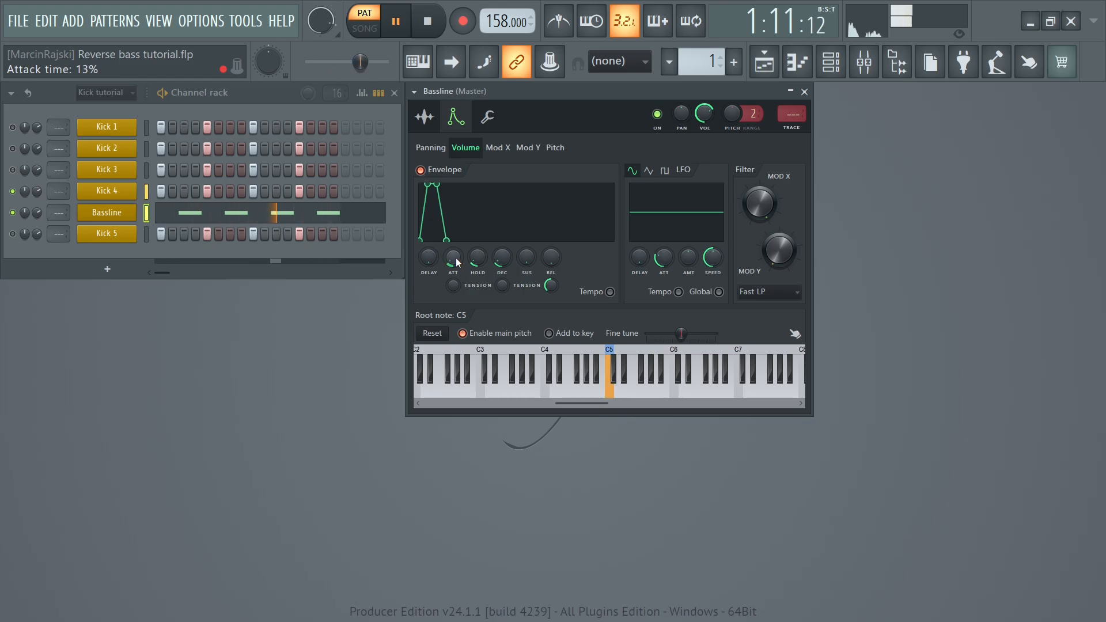
{"action": "key", "text": "space"}
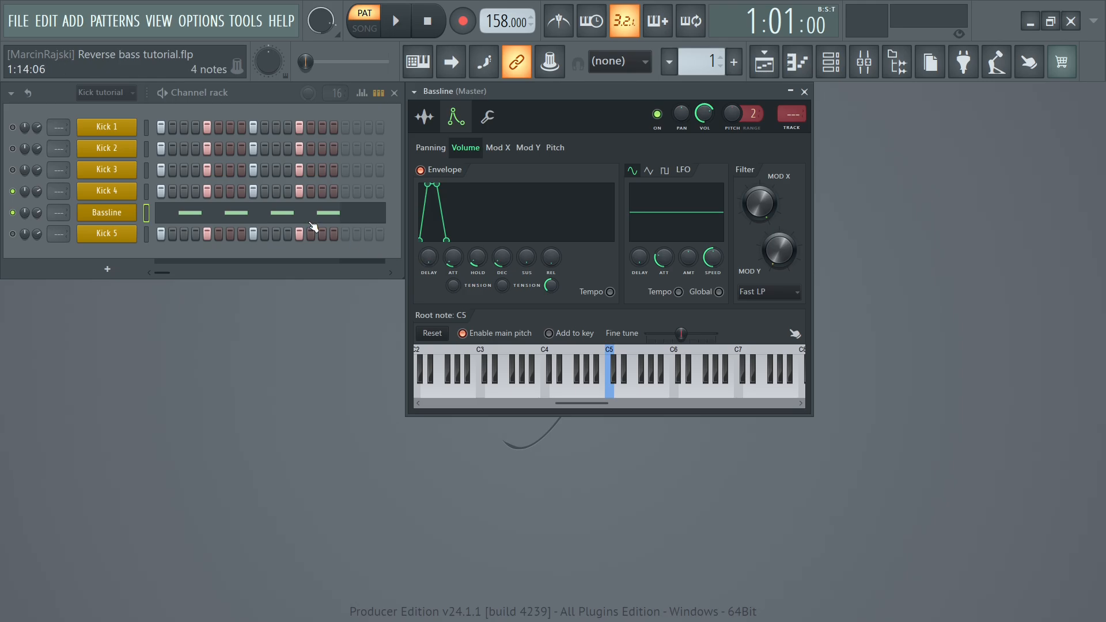
Check the Bassline notes in the piano roll, then try volume envelope predelay times of 16% and 10% during playback.
{"action": "left_click", "coordinate": [311, 222]}
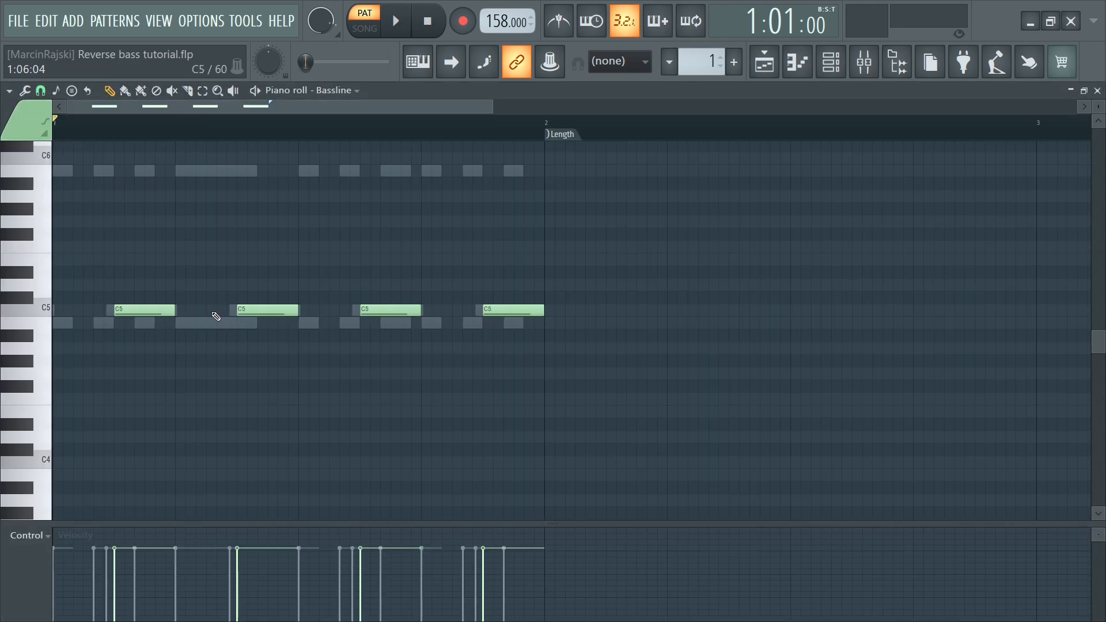
{"action": "left_click", "coordinate": [1097, 91]}
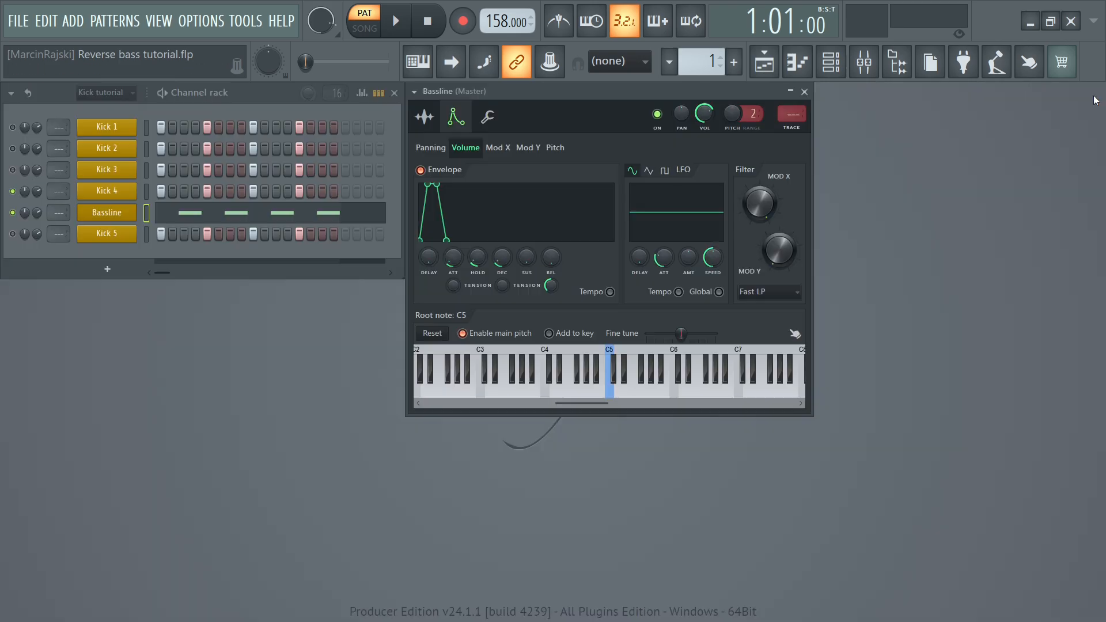
{"action": "left_click_drag", "start_coordinate": [432, 255], "coordinate": [431, 266]}
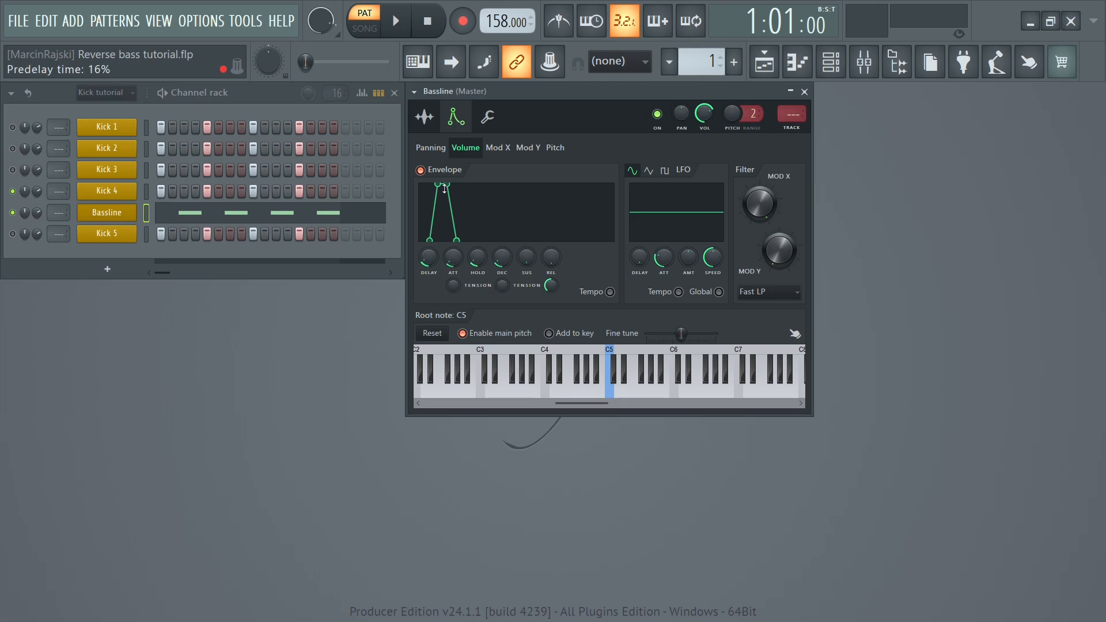
{"action": "key", "text": "space"}
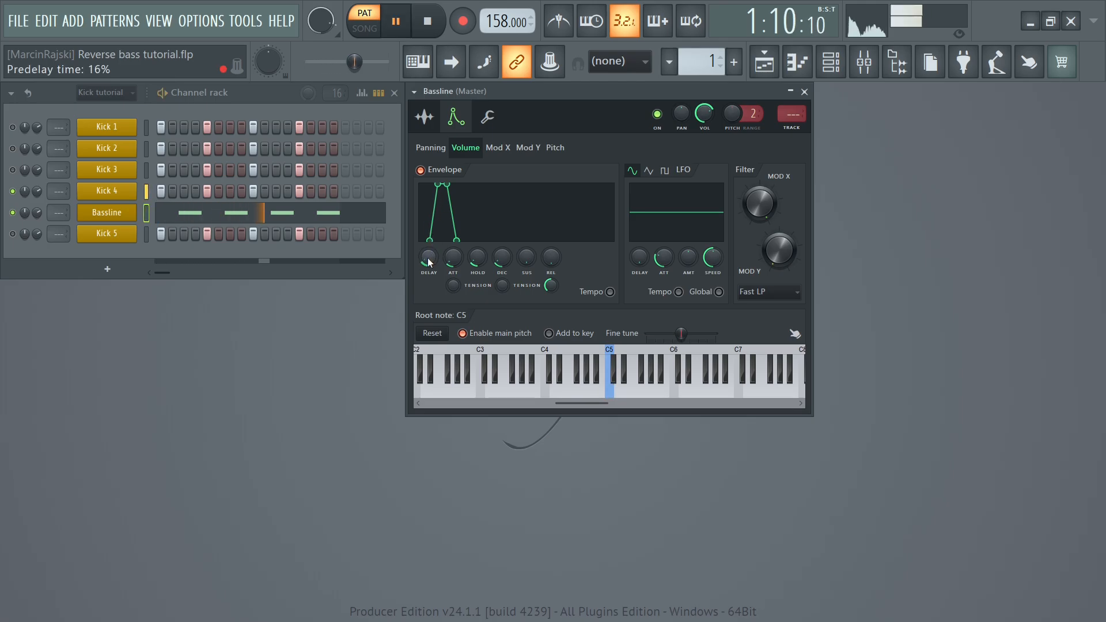
{"action": "scroll", "coordinate": [428, 257], "scroll_direction": "down", "scroll_amount": 3}
{"action": "scroll", "coordinate": [428, 258], "scroll_direction": "down", "scroll_amount": 4}
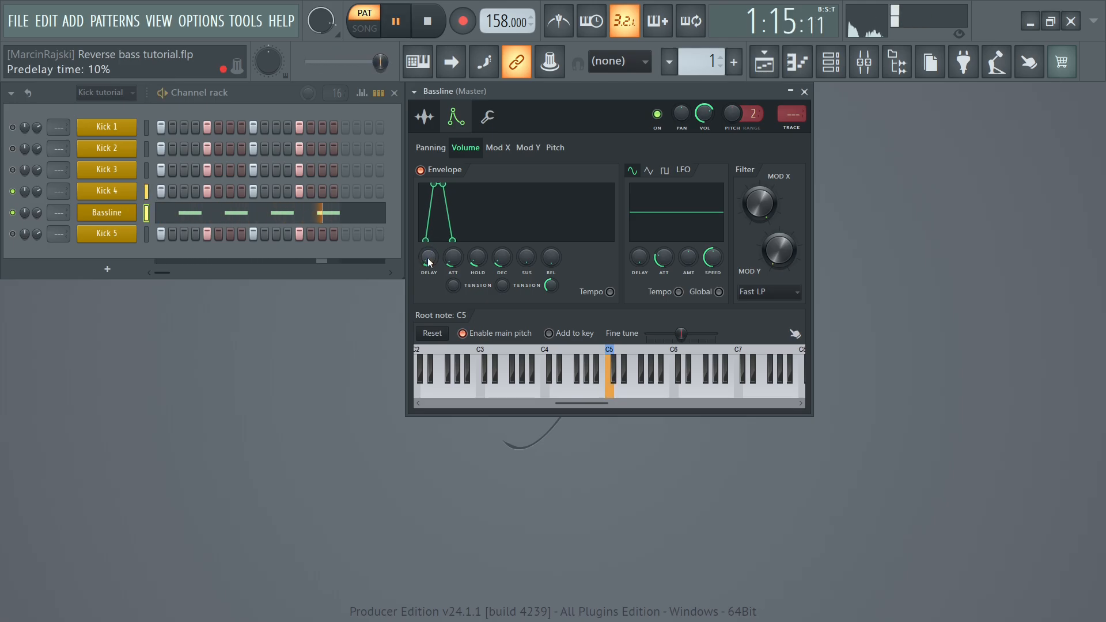
{"action": "scroll", "coordinate": [429, 260], "scroll_direction": "down", "scroll_amount": 2}
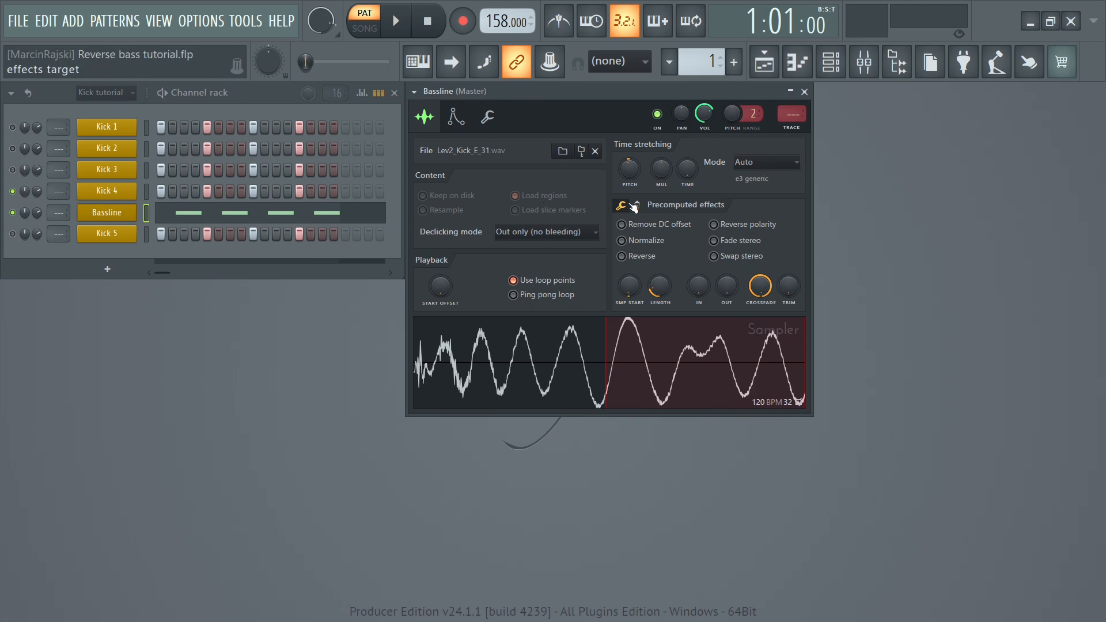
Play the pattern while reviewing the Bassline channel's volume envelope and sample settings, then stop playback.
{"action": "left_click", "coordinate": [454, 118]}
{"action": "key", "text": "space"}
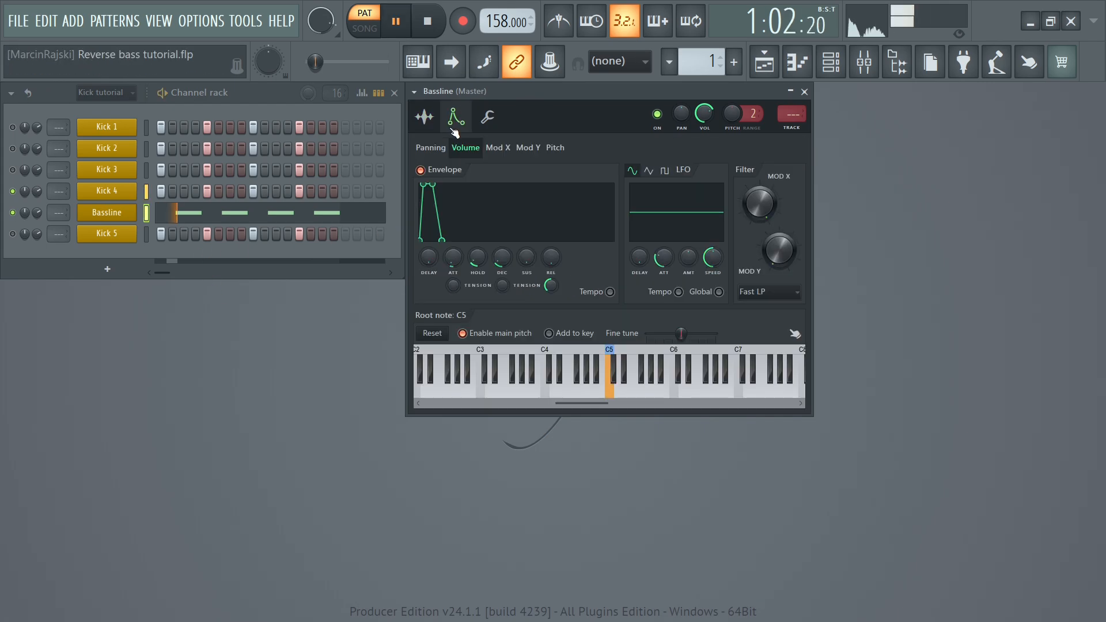
{"action": "left_click", "coordinate": [425, 117]}
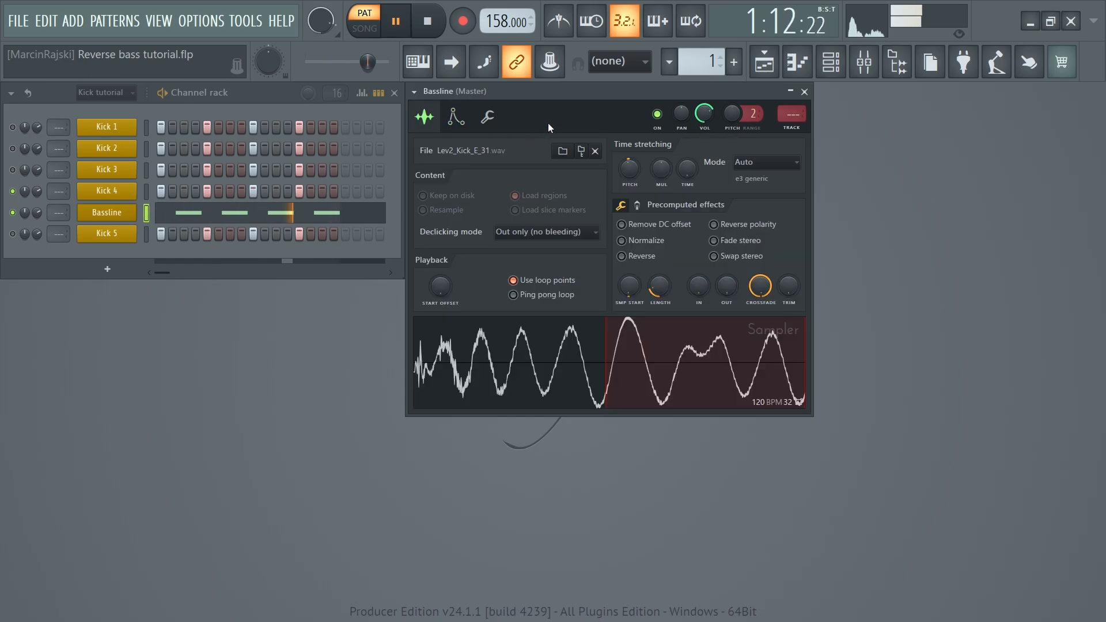
{"action": "key", "text": "space"}
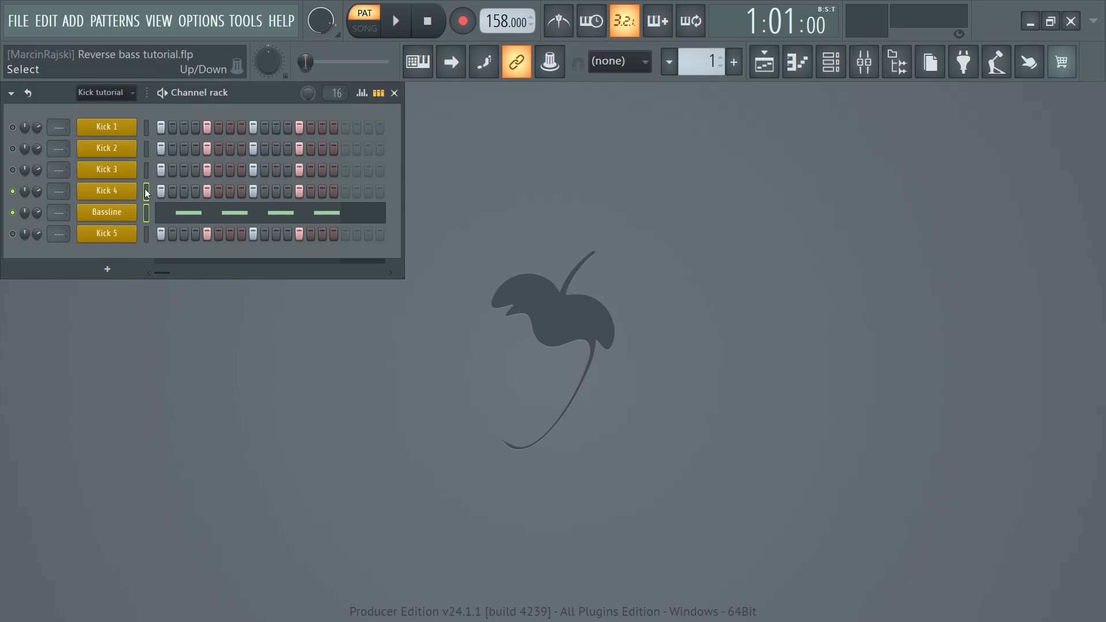
Open the mixer and move the Bassline track to insert 9 and the Kick 4 track to insert 8.
{"action": "key", "text": "F9"}
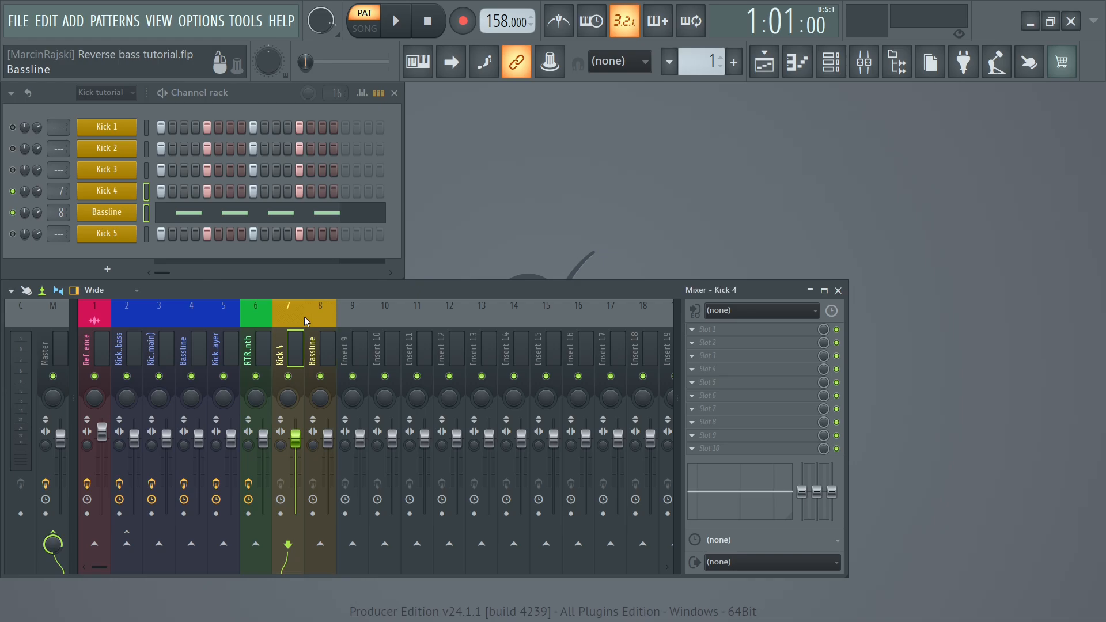
{"action": "left_click", "coordinate": [306, 316]}
{"action": "key", "text": "alt+Right"}
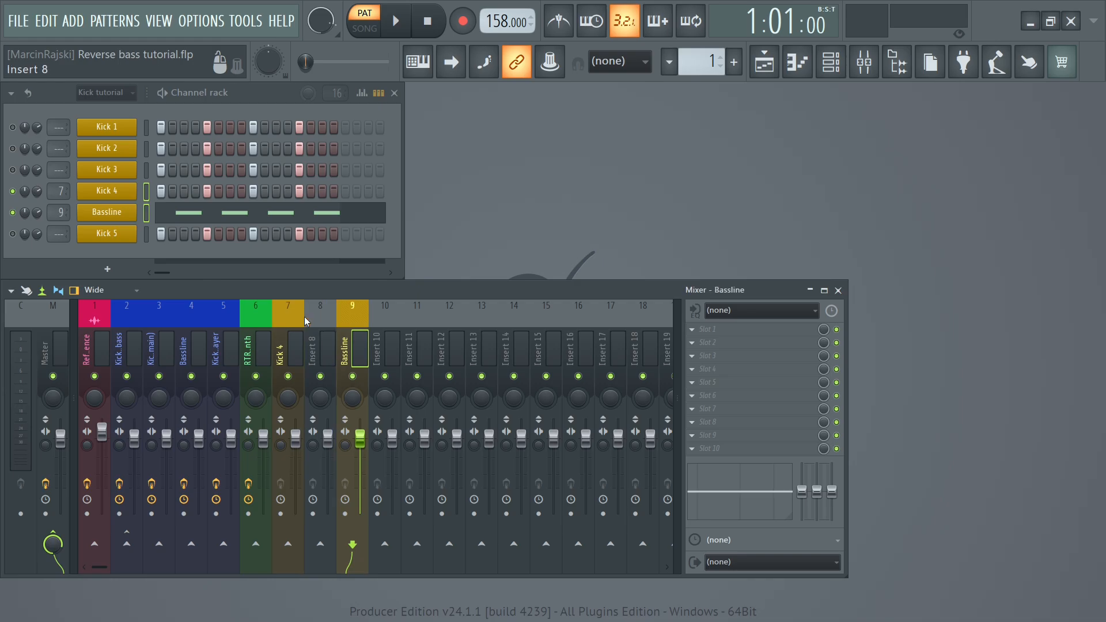
{"action": "key", "text": "Left"}
{"action": "key", "text": "Left"}
{"action": "key", "text": "alt+Right"}
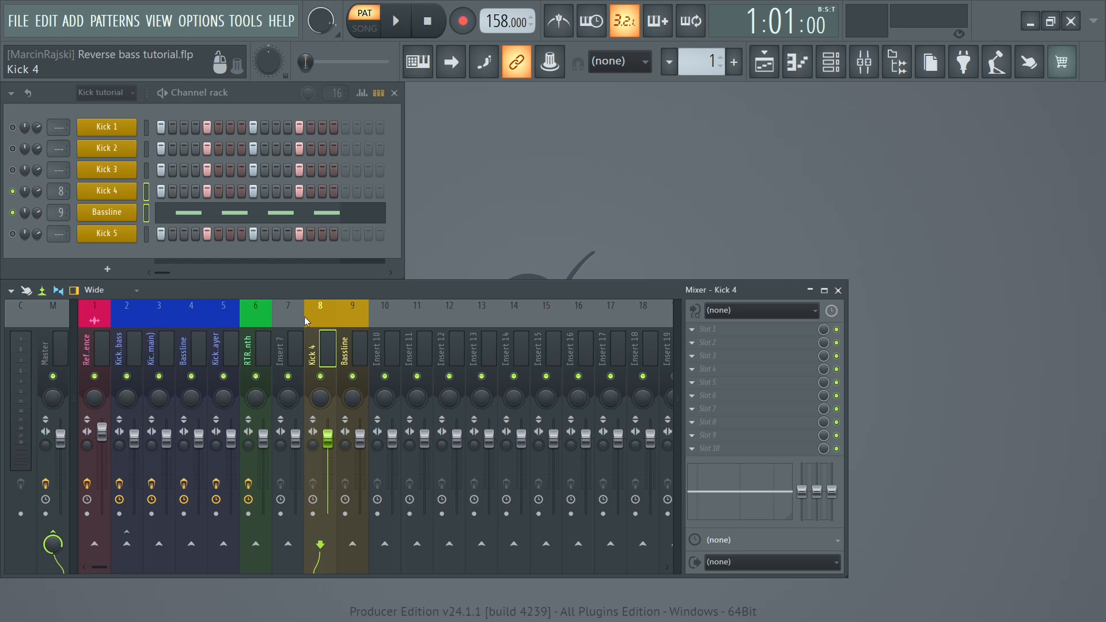
Maximize the mixer, name insert 7 "Kick + bass" and give it the same gold colour as the Kick 4 track.
{"action": "left_click", "coordinate": [286, 323]}
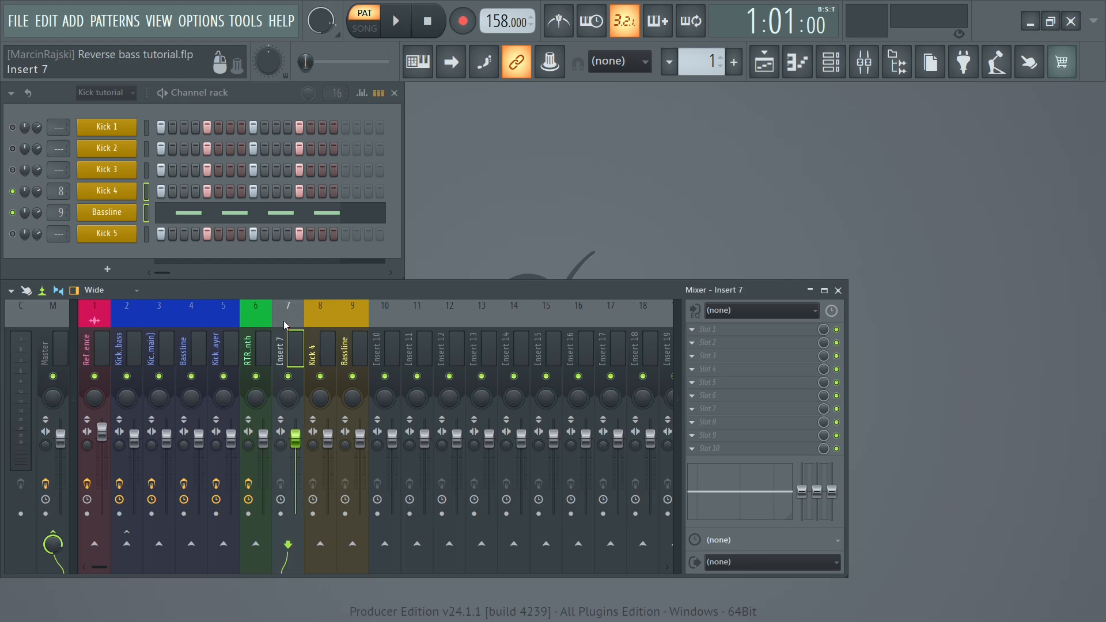
{"action": "double_click", "coordinate": [371, 296]}
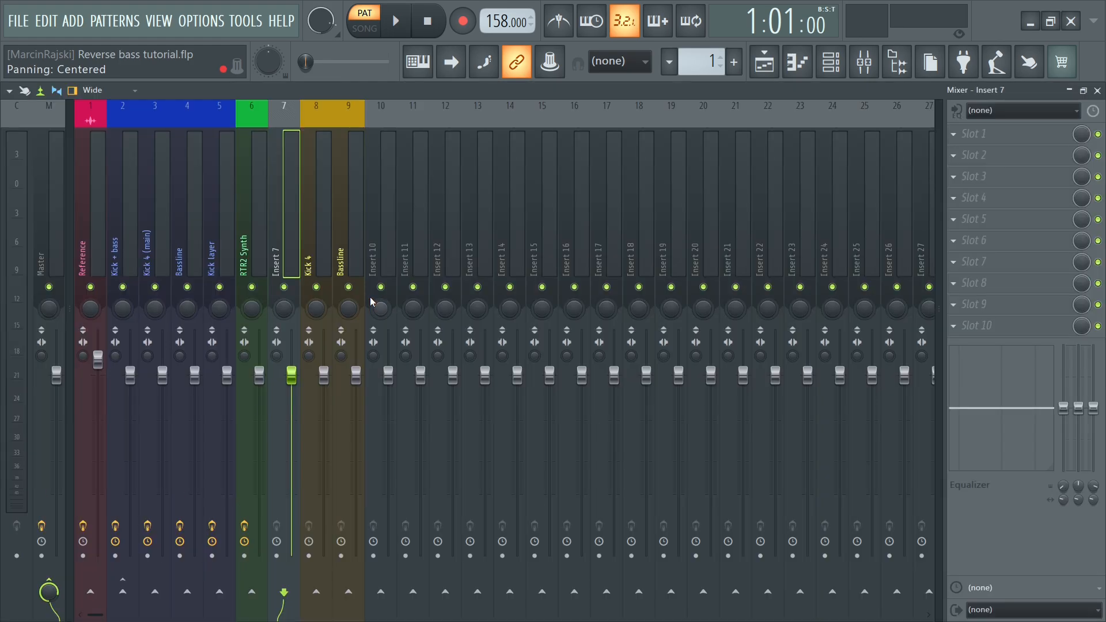
{"action": "middle_click", "coordinate": [275, 249]}
{"action": "type", "text": "Kick + bass"}
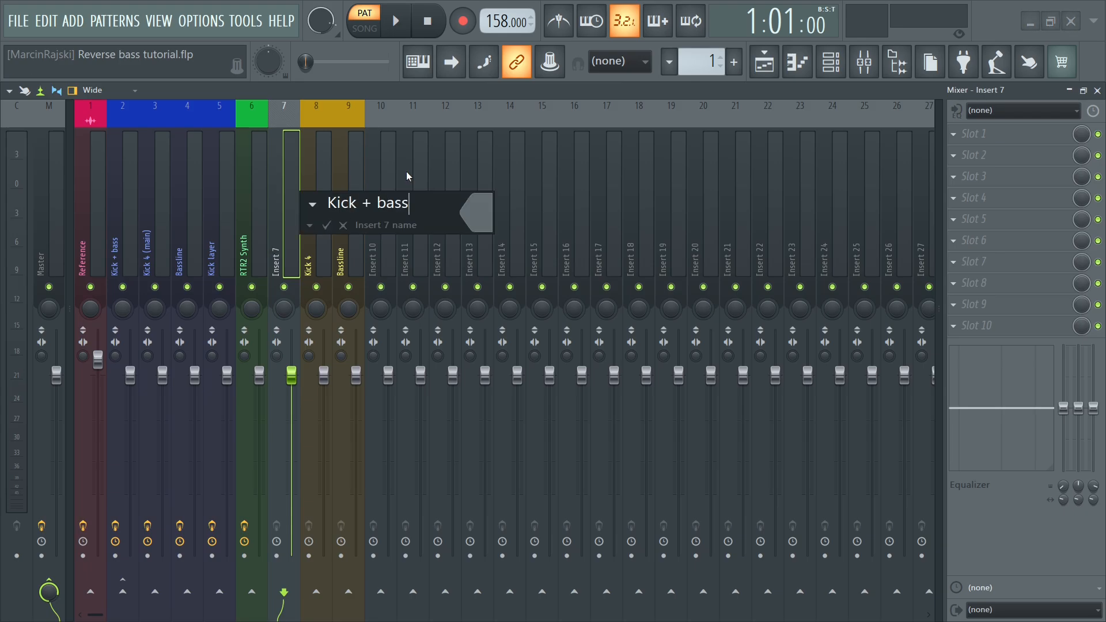
{"action": "left_click", "coordinate": [476, 212]}
{"action": "left_click", "coordinate": [529, 440]}
{"action": "key", "text": "Return"}
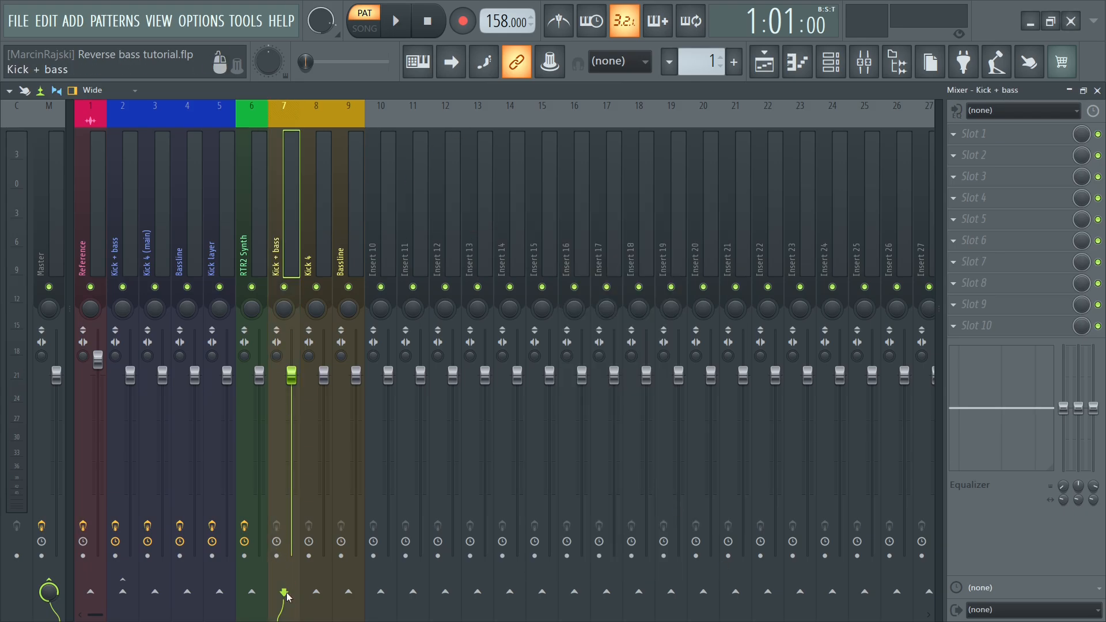
Disable the sends from the Kick 4 and Bassline mixer tracks to the Master.
{"action": "left_click", "coordinate": [318, 145]}
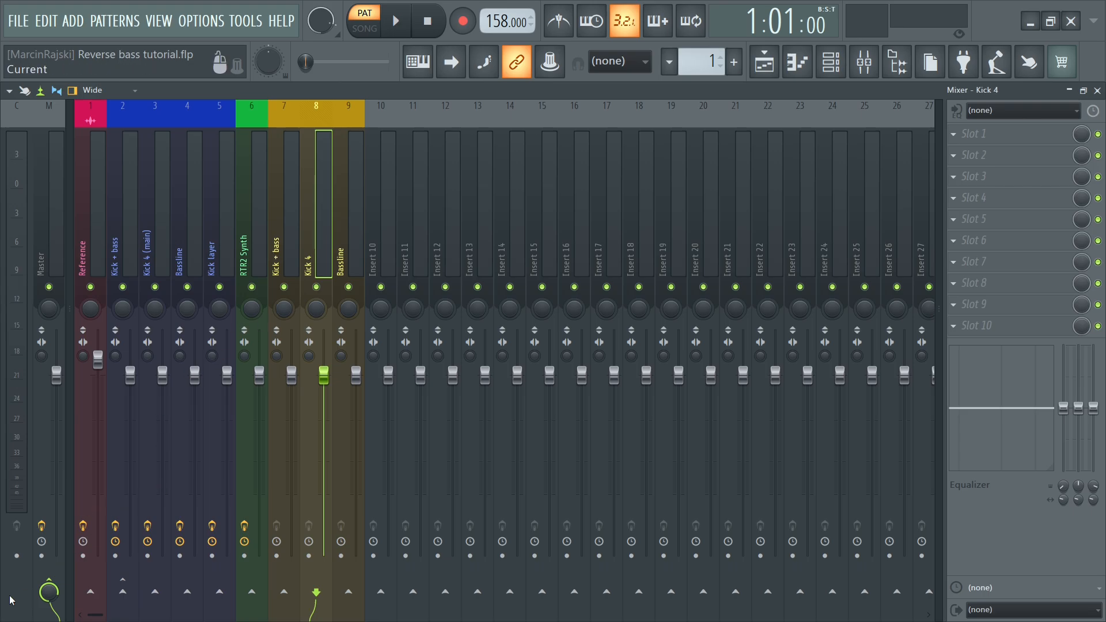
{"action": "left_click", "coordinate": [49, 583]}
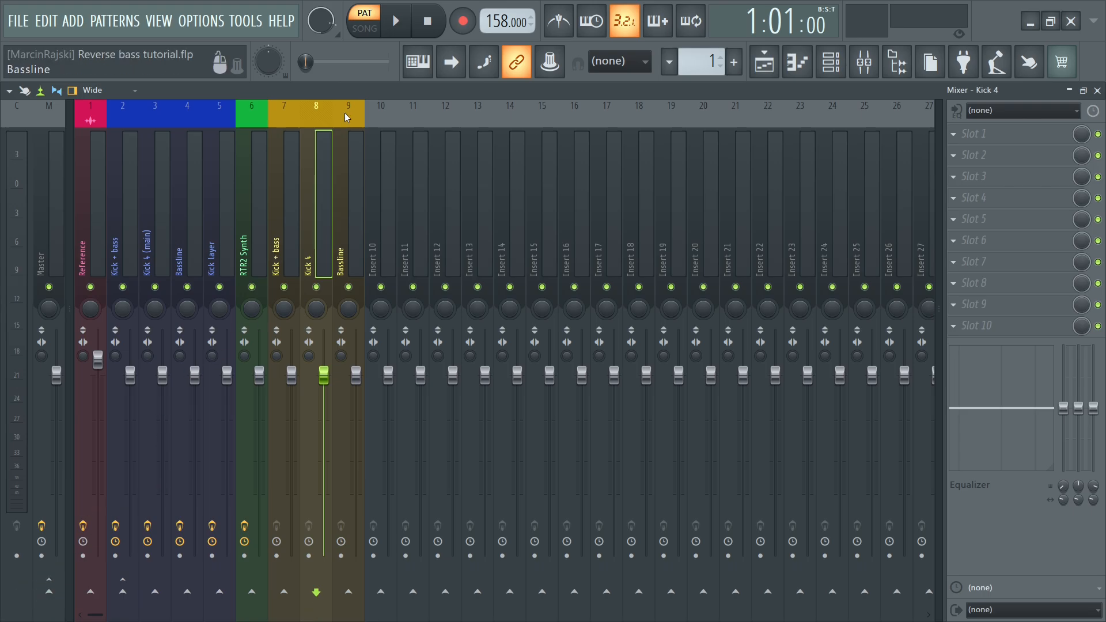
{"action": "key", "text": "Right"}
{"action": "left_click", "coordinate": [49, 586]}
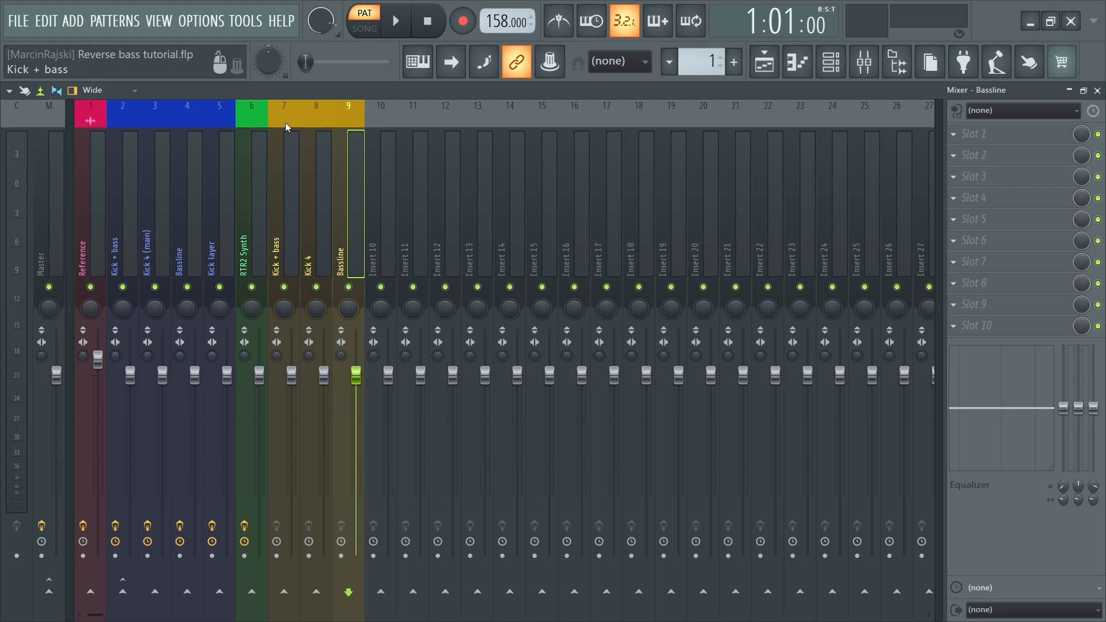
Route the Kick 4 and Bassline mixer tracks to the gold Kick + bass track and select that track.
{"action": "left_click", "coordinate": [302, 120]}
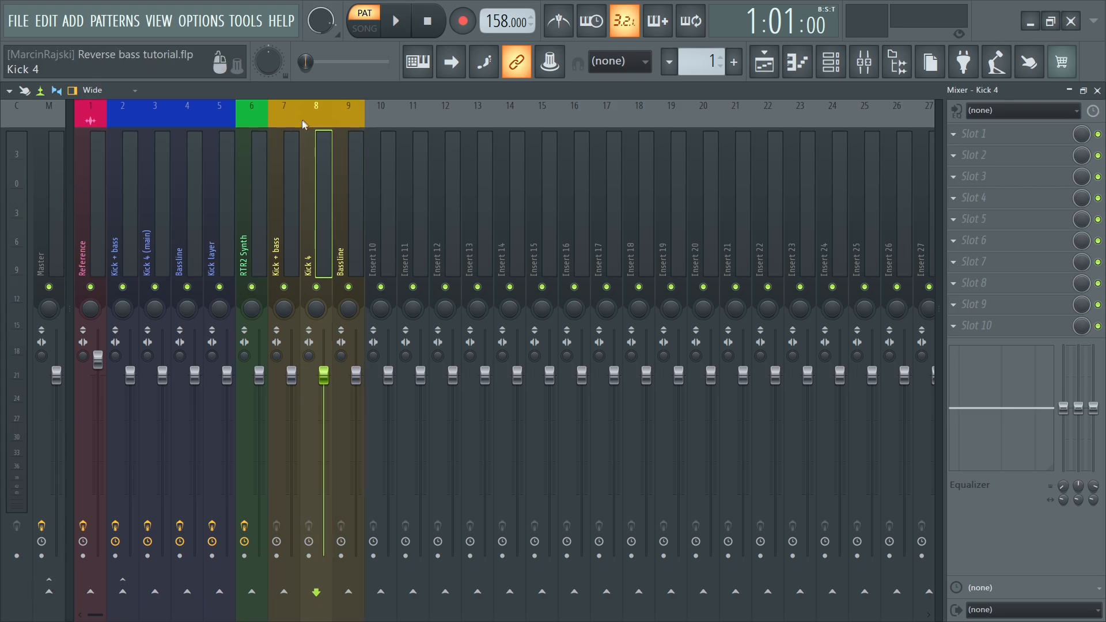
{"action": "left_click", "coordinate": [284, 591]}
{"action": "left_click", "coordinate": [357, 130]}
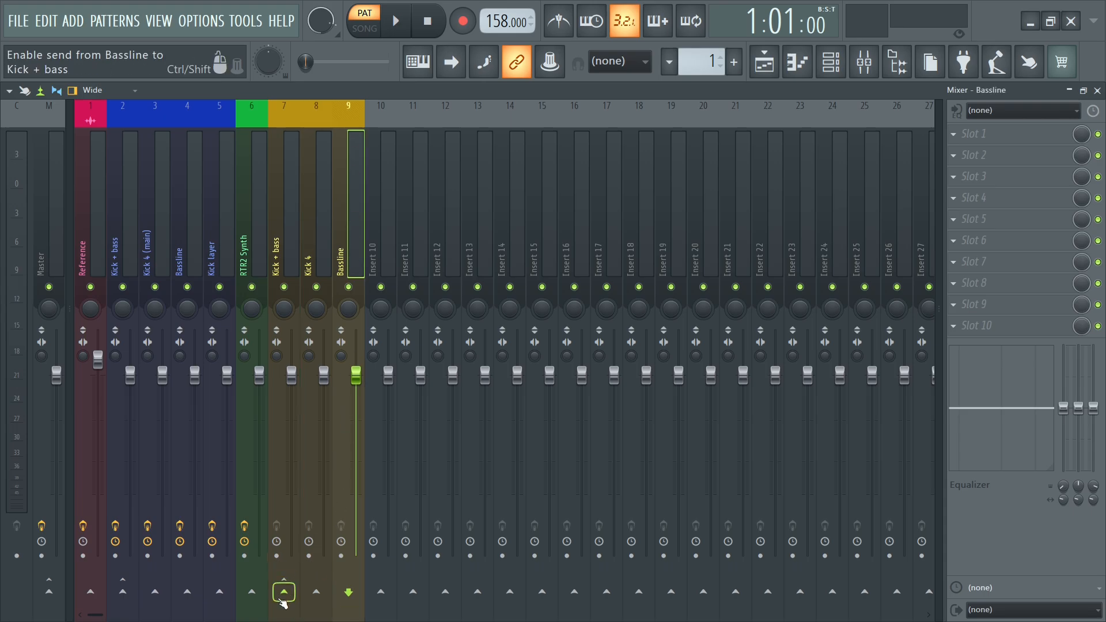
{"action": "left_click", "coordinate": [284, 592]}
{"action": "left_click", "coordinate": [285, 111]}
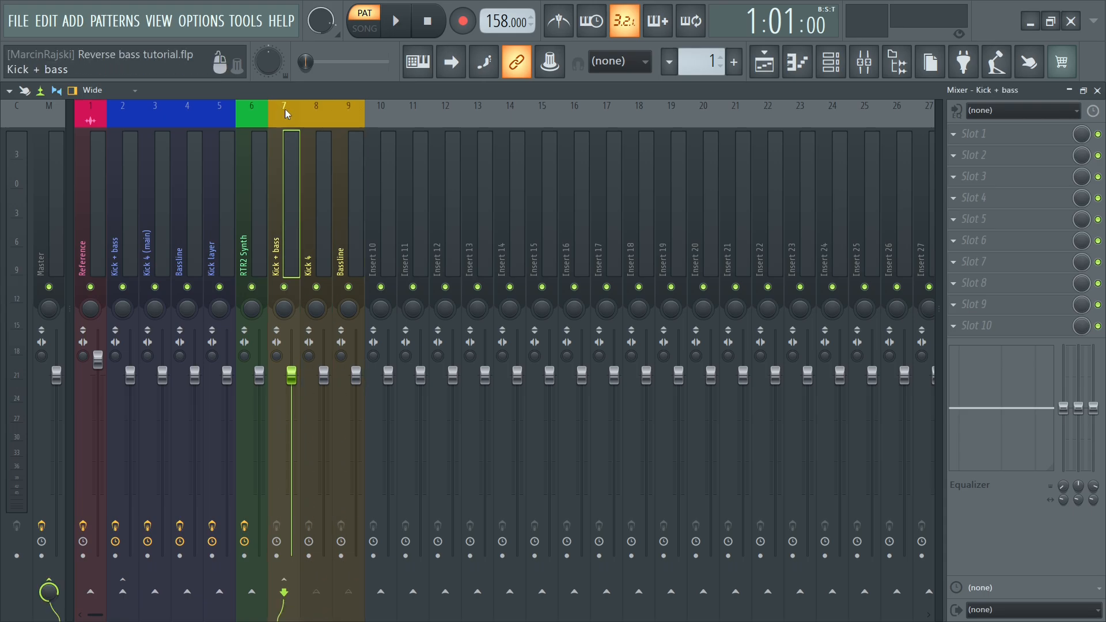
Review the mixer routing of the gold Kick 4, Bassline and Kick + bass tracks.
{"action": "left_click", "coordinate": [317, 107]}
{"action": "left_click", "coordinate": [340, 106]}
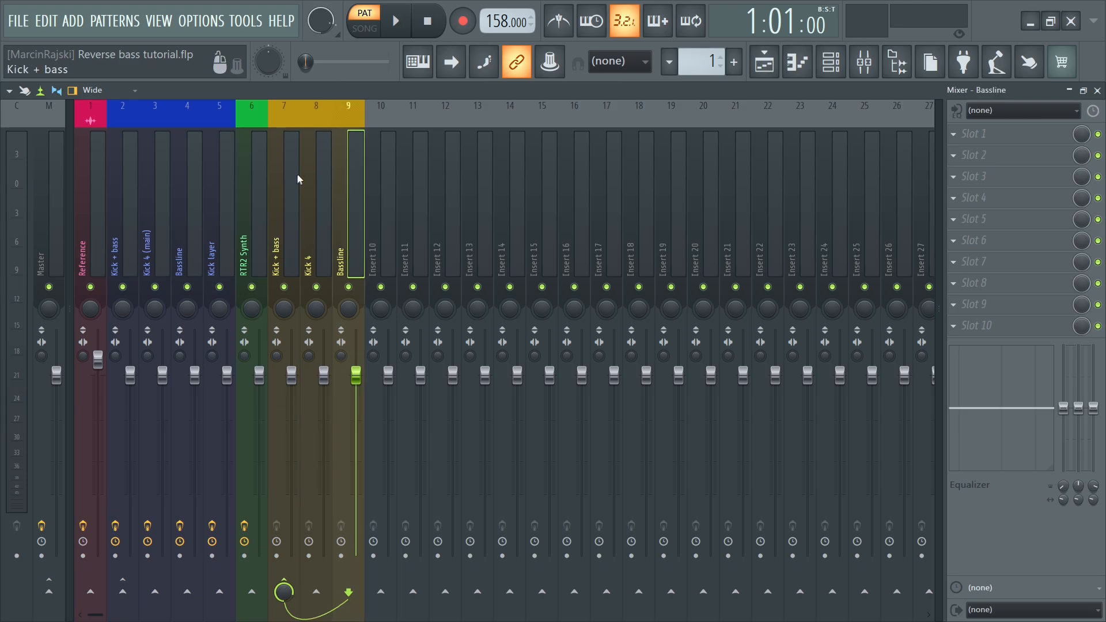
{"action": "left_click", "coordinate": [286, 105]}
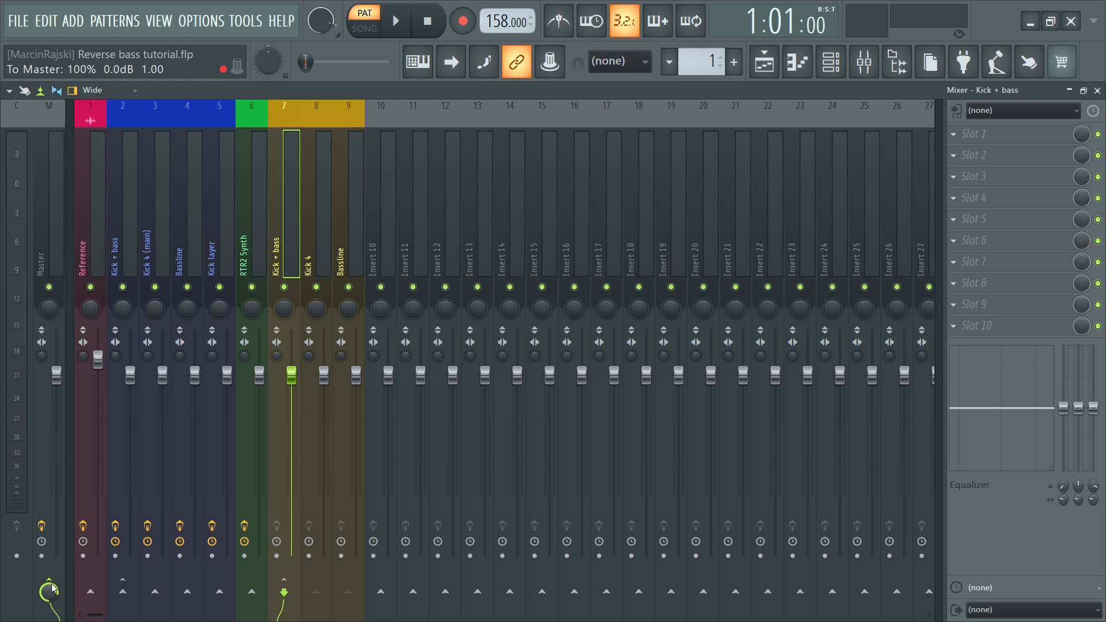
Load Fruity Balance into the first effect slot of the gold Bassline track and move its window clear of the gold tracks.
{"action": "left_click", "coordinate": [355, 219]}
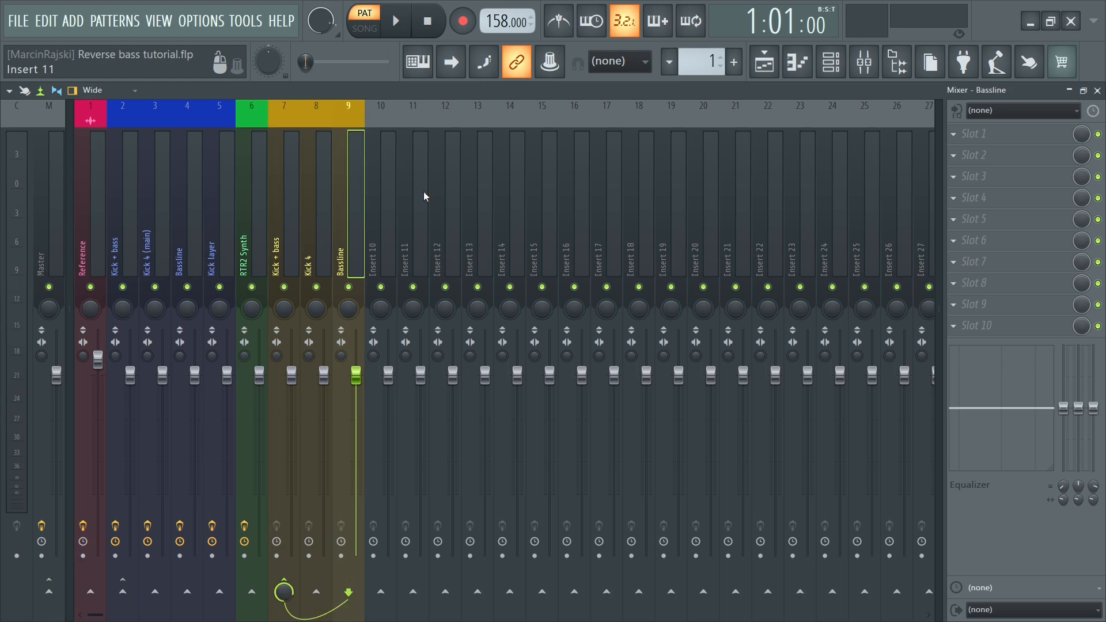
{"action": "left_click", "coordinate": [346, 223]}
{"action": "left_click", "coordinate": [953, 134]}
{"action": "mouse_move", "coordinate": [945, 151]}
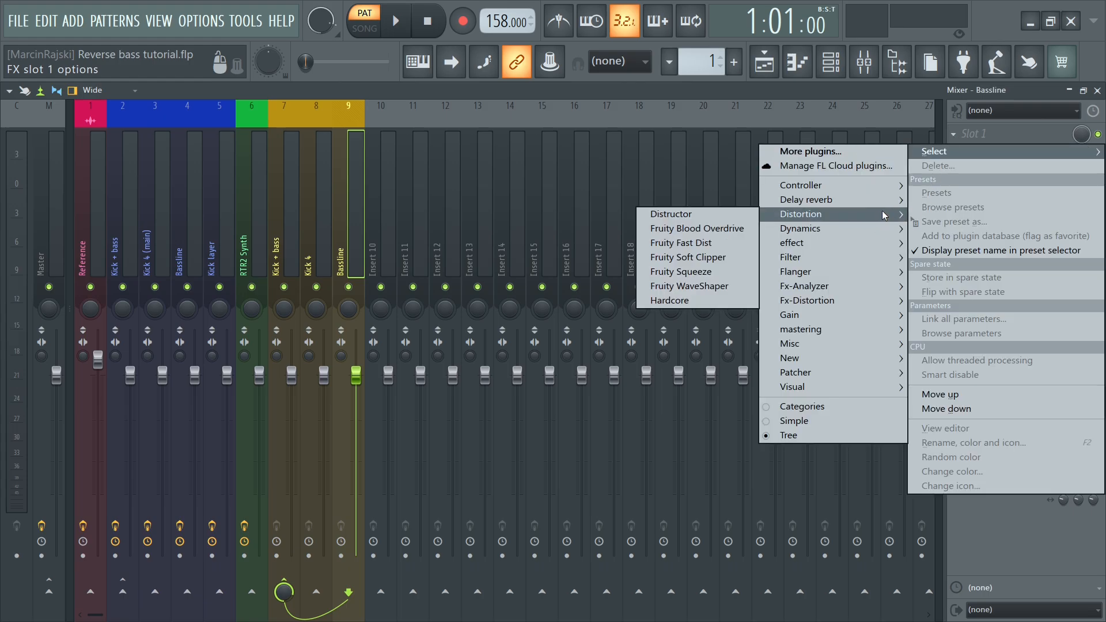
{"action": "mouse_move", "coordinate": [829, 229]}
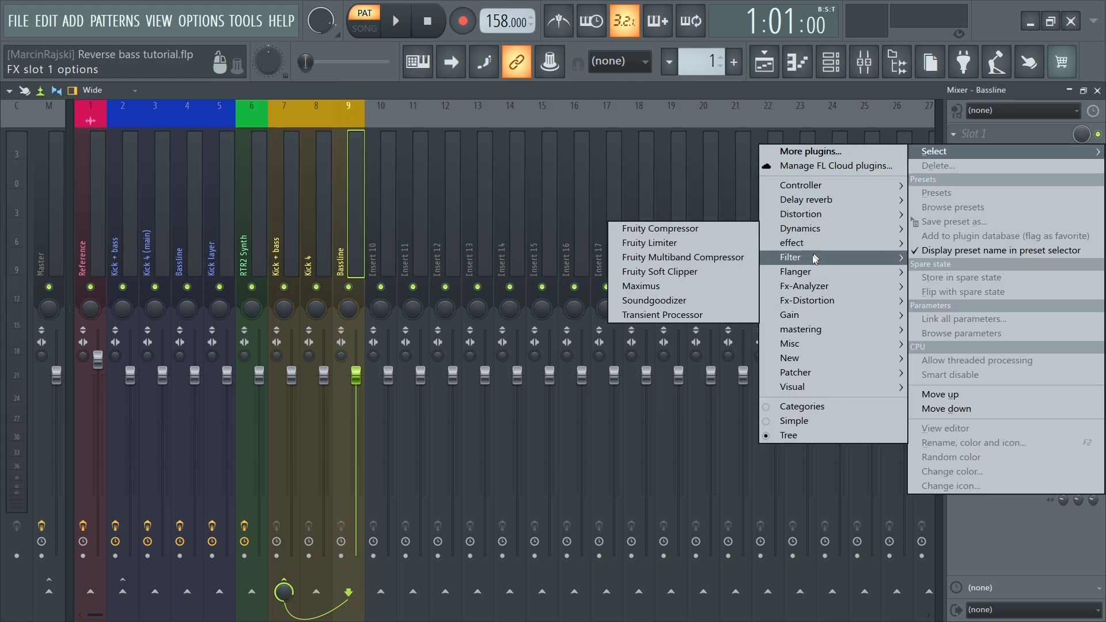
{"action": "mouse_move", "coordinate": [803, 315]}
{"action": "left_click", "coordinate": [739, 319]}
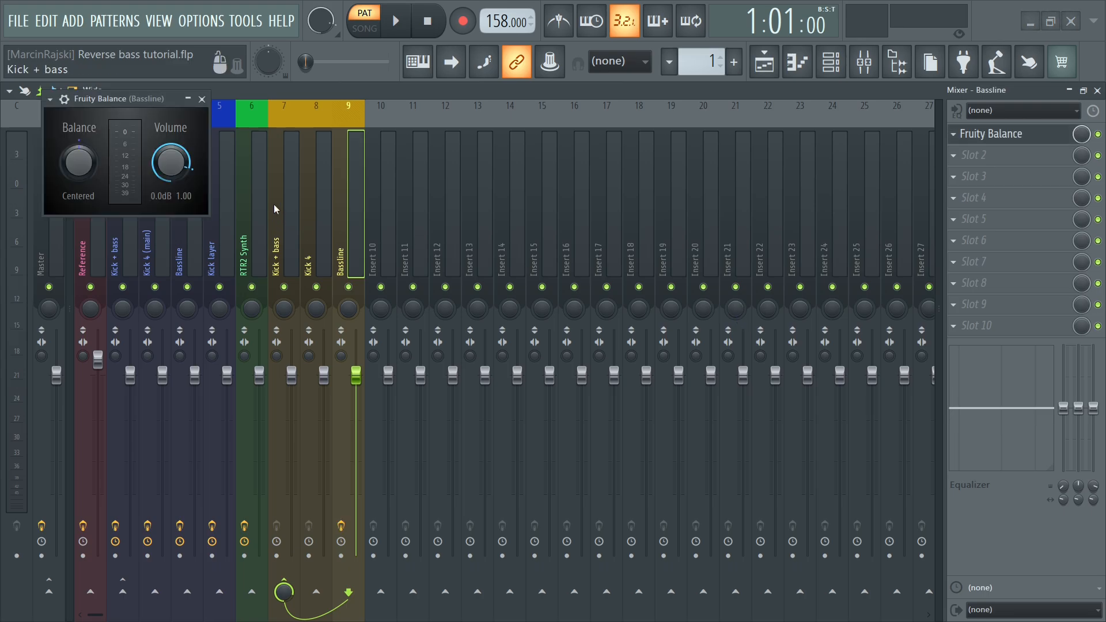
{"action": "left_click_drag", "start_coordinate": [144, 106], "coordinate": [504, 231]}
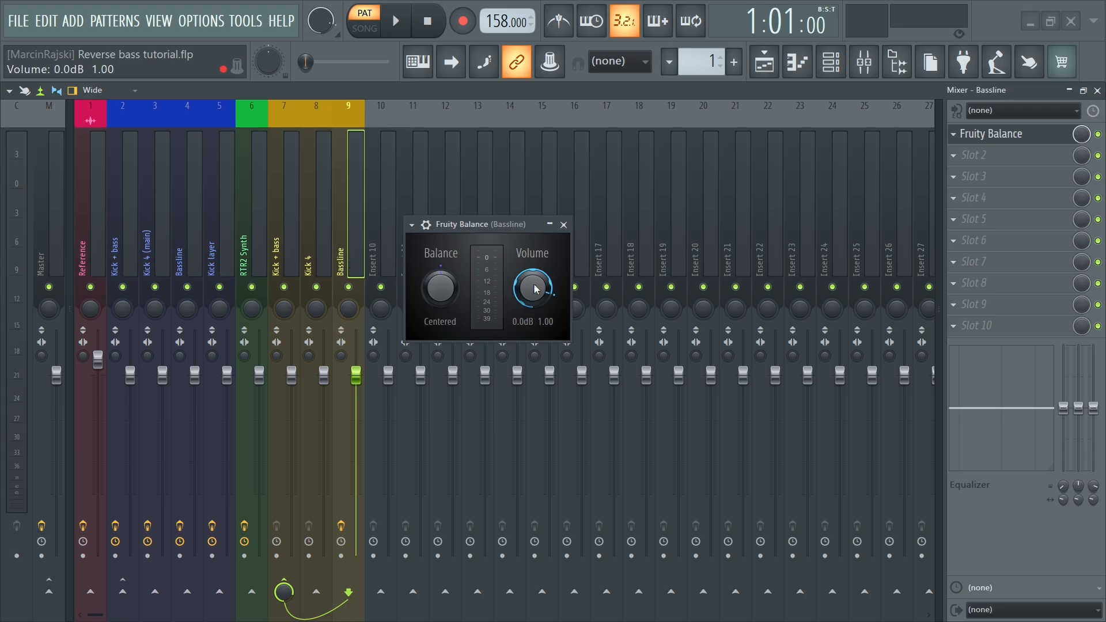
Set the Bassline's Fruity Balance volume to -2.5 dB during playback and compare the mix with the Bassline track muted and unmuted.
{"action": "key", "text": "space"}
{"action": "left_click_drag", "start_coordinate": [535, 286], "coordinate": [534, 299]}
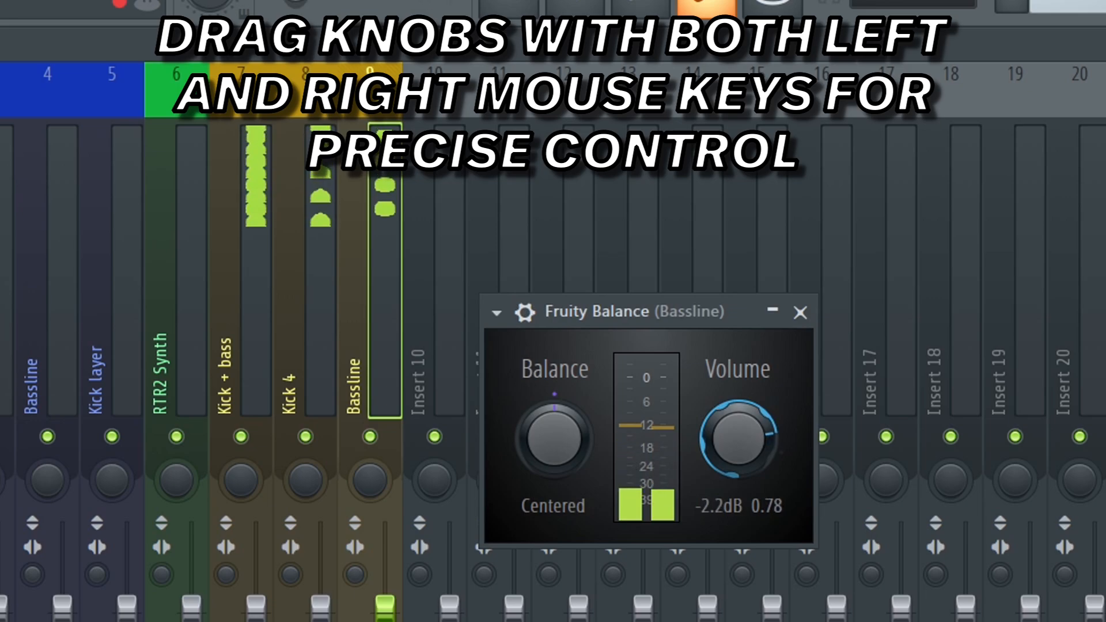
{"action": "left_click_drag", "start_coordinate": [738, 439], "coordinate": [738, 441]}
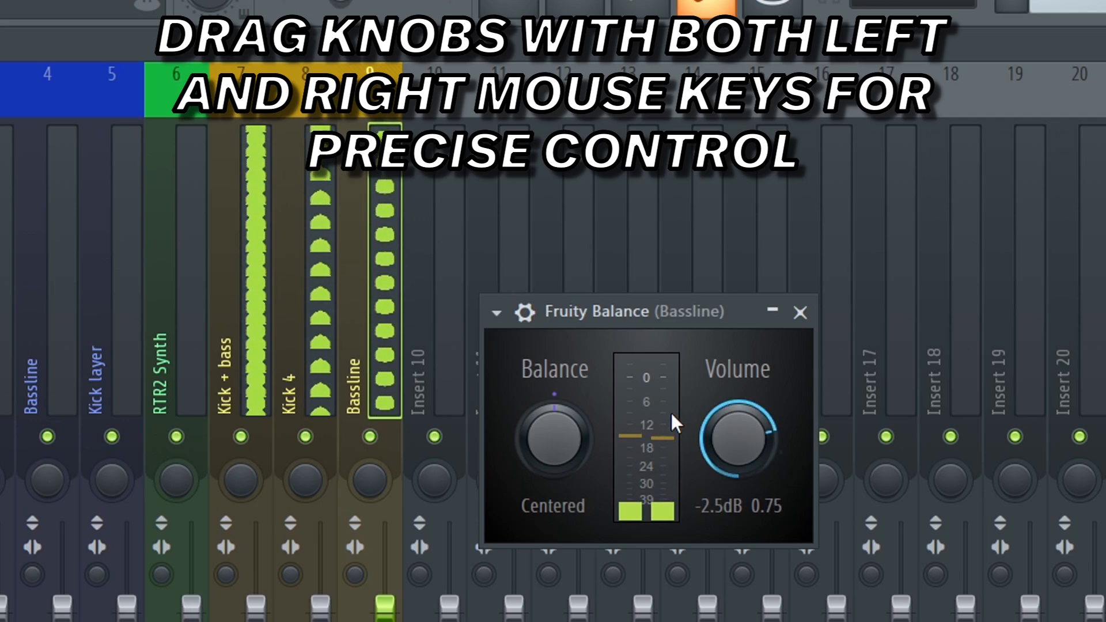
{"action": "left_click", "coordinate": [370, 437]}
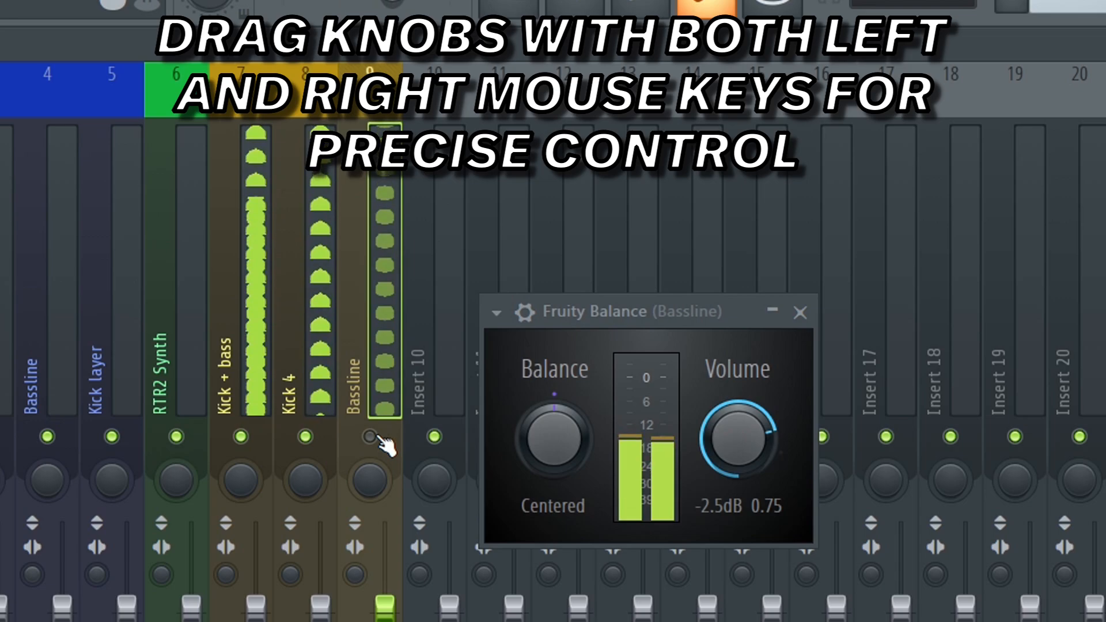
{"action": "left_click", "coordinate": [370, 437]}
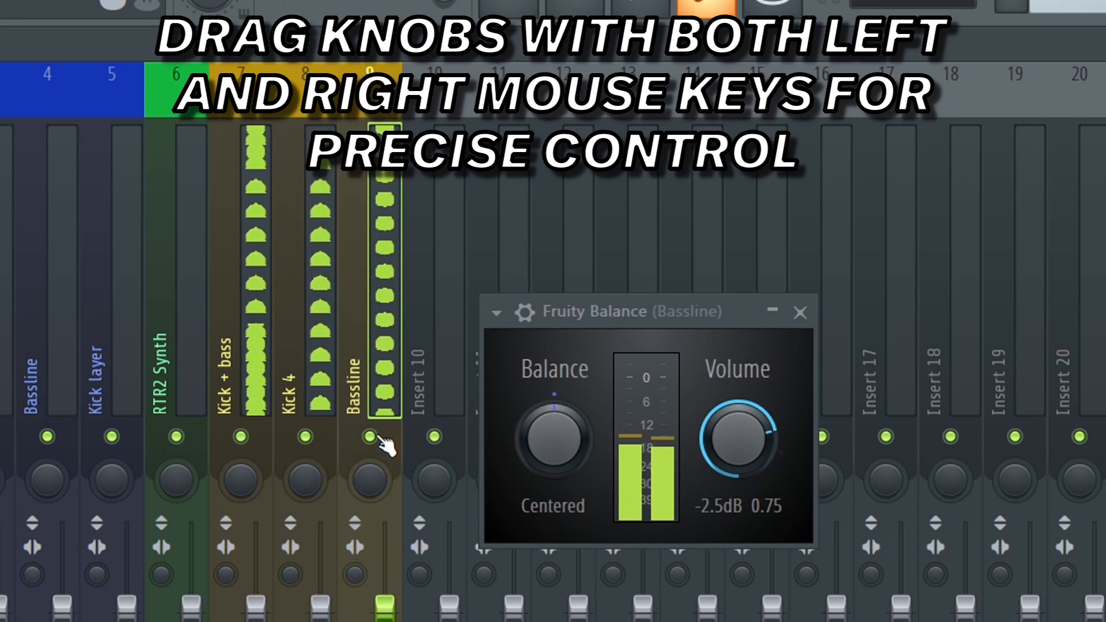
{"action": "left_click", "coordinate": [371, 436]}
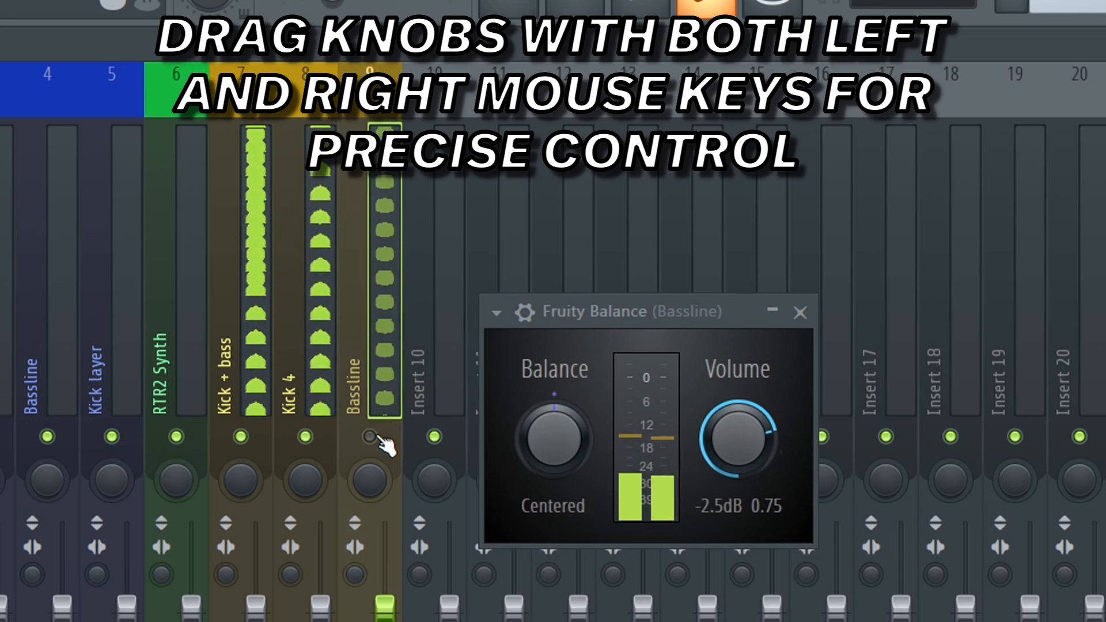
{"action": "left_click", "coordinate": [370, 436]}
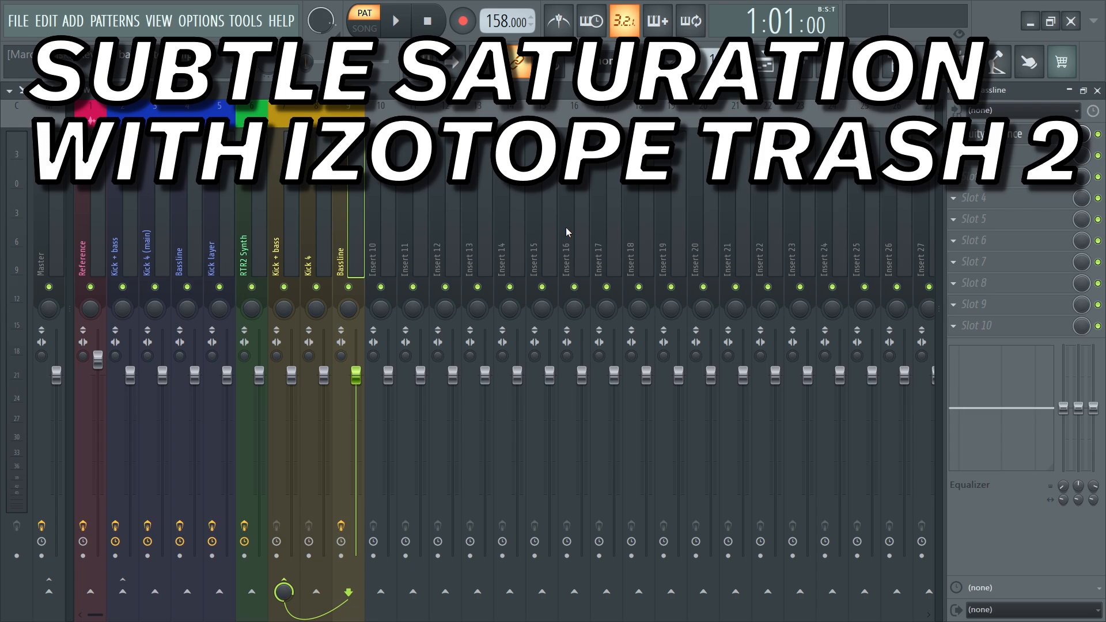
Load iZotope Trash 2 into the first effect slot of the gold Kick 4 track and reposition its window.
{"action": "left_click", "coordinate": [315, 181]}
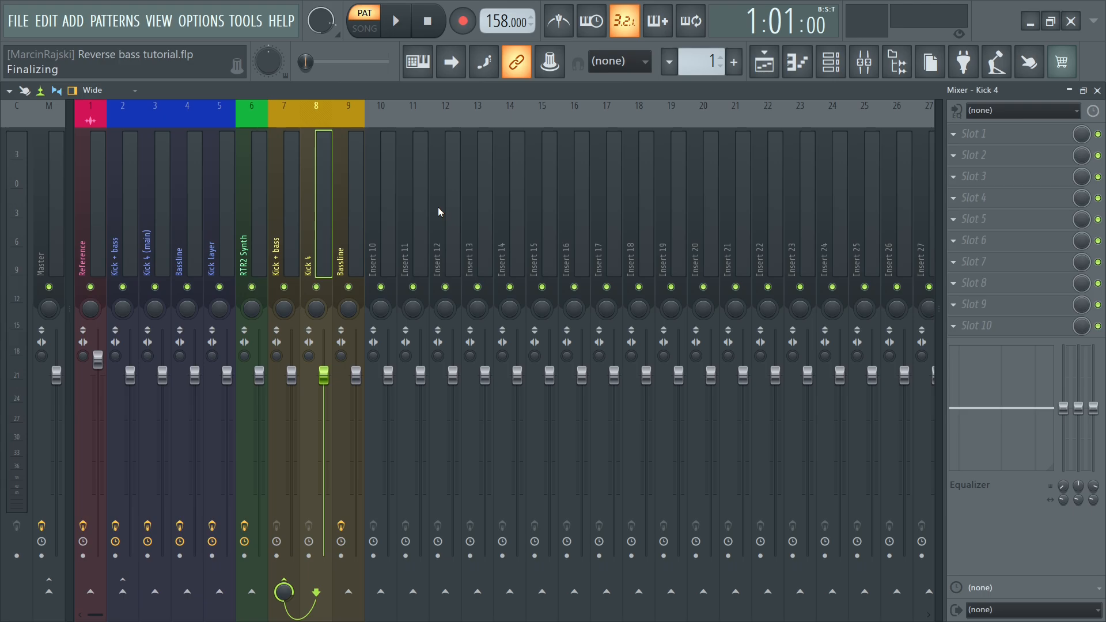
{"action": "left_click", "coordinate": [961, 142]}
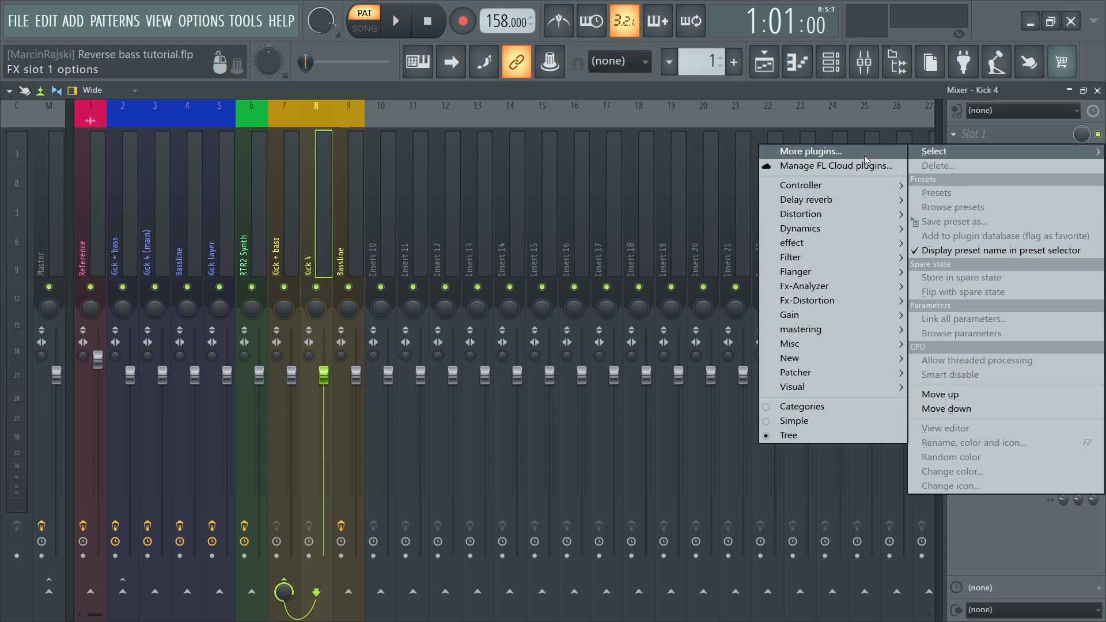
{"action": "left_click", "coordinate": [831, 153]}
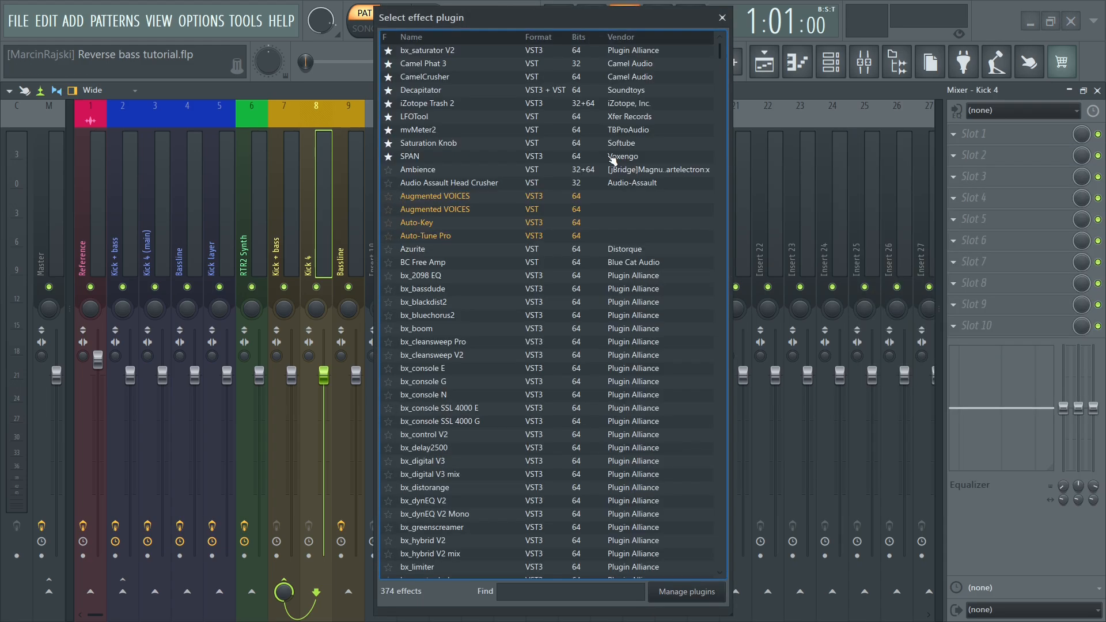
{"action": "double_click", "coordinate": [448, 104]}
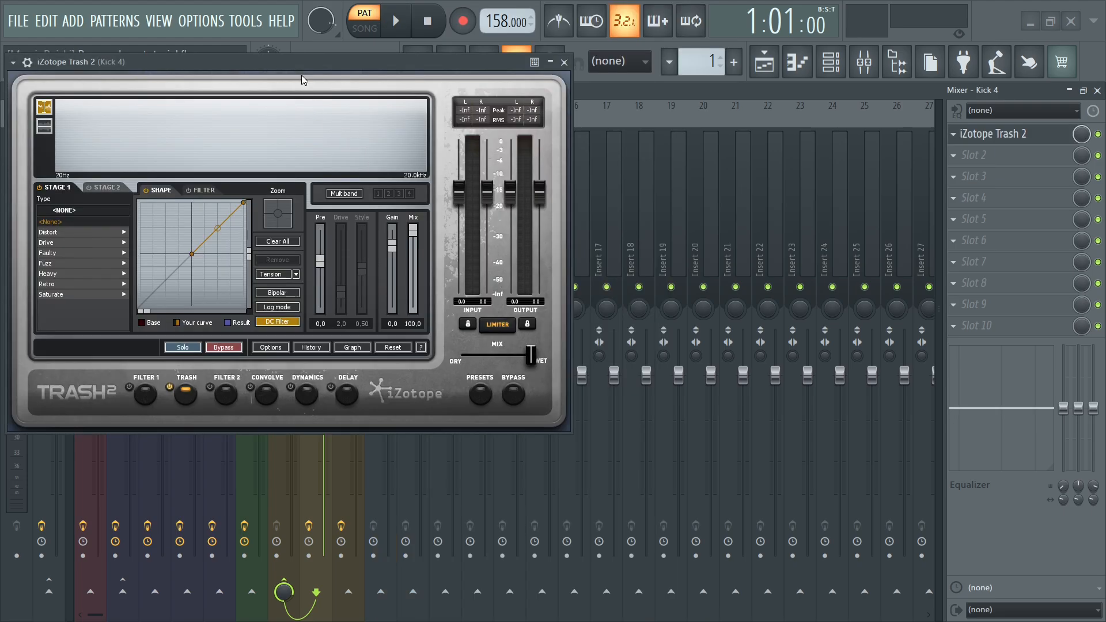
{"action": "left_click_drag", "start_coordinate": [302, 75], "coordinate": [620, 141]}
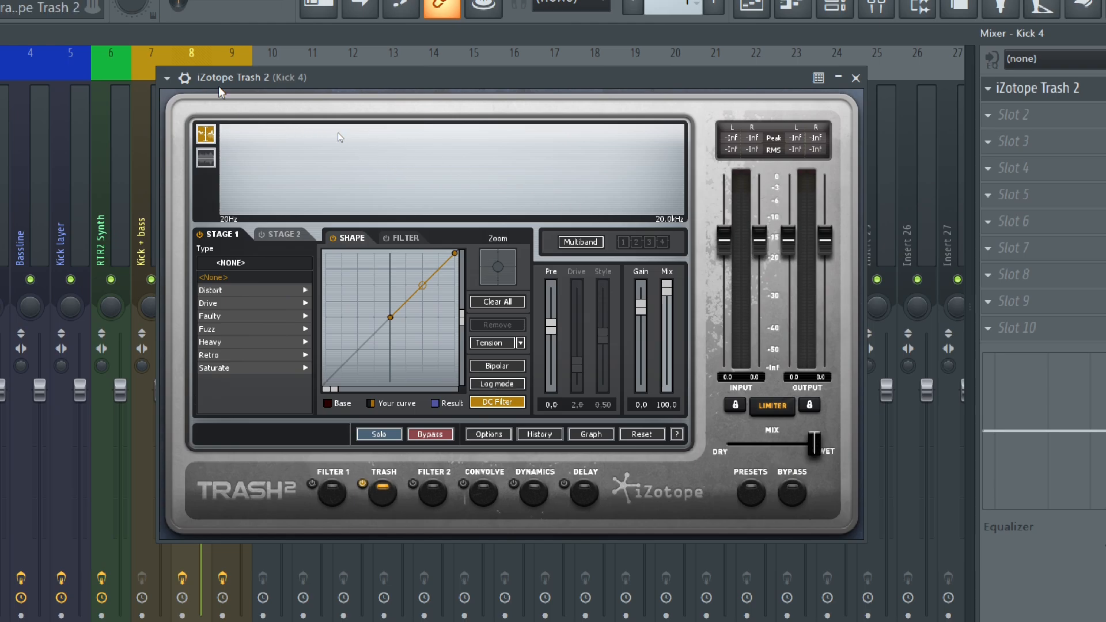
{"action": "left_click_drag", "start_coordinate": [363, 79], "coordinate": [471, 73]}
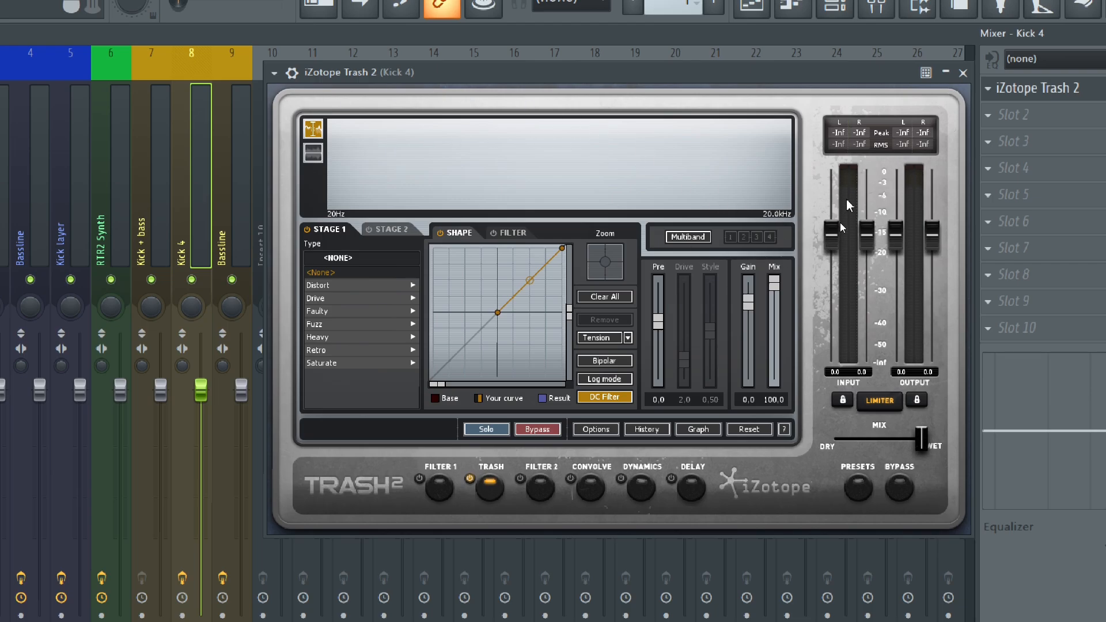
Raise the Trash 2 input gain to +8.6 dB during playback and compensate with an output gain of -8.6 dB.
{"action": "key", "text": "space"}
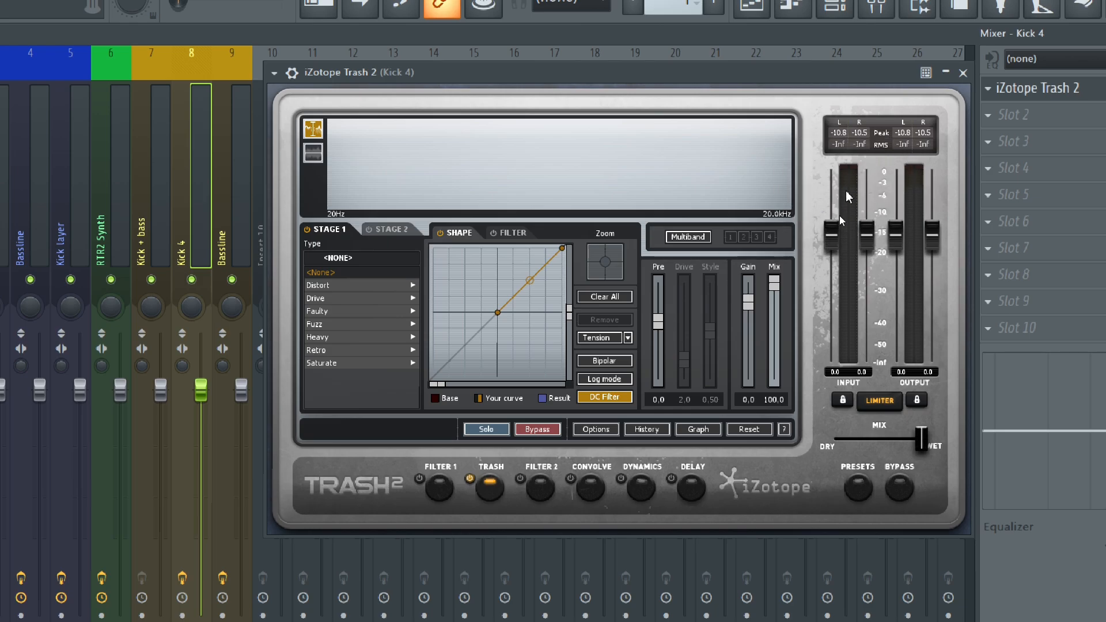
{"action": "left_click_drag", "start_coordinate": [832, 233], "coordinate": [834, 194]}
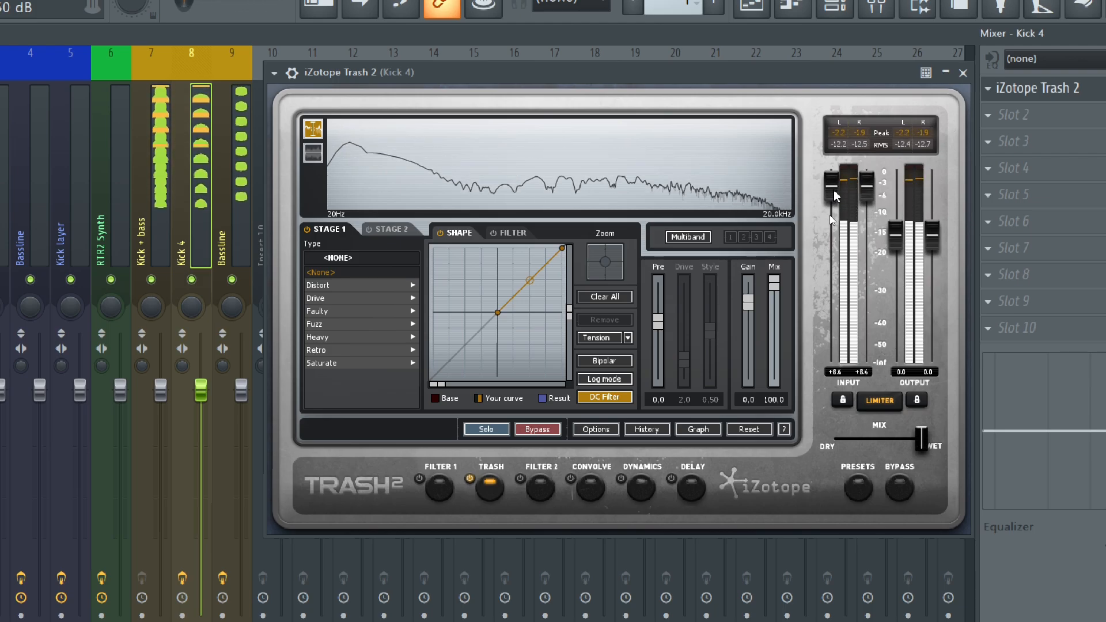
{"action": "double_click", "coordinate": [910, 372]}
{"action": "type", "text": "-8"}
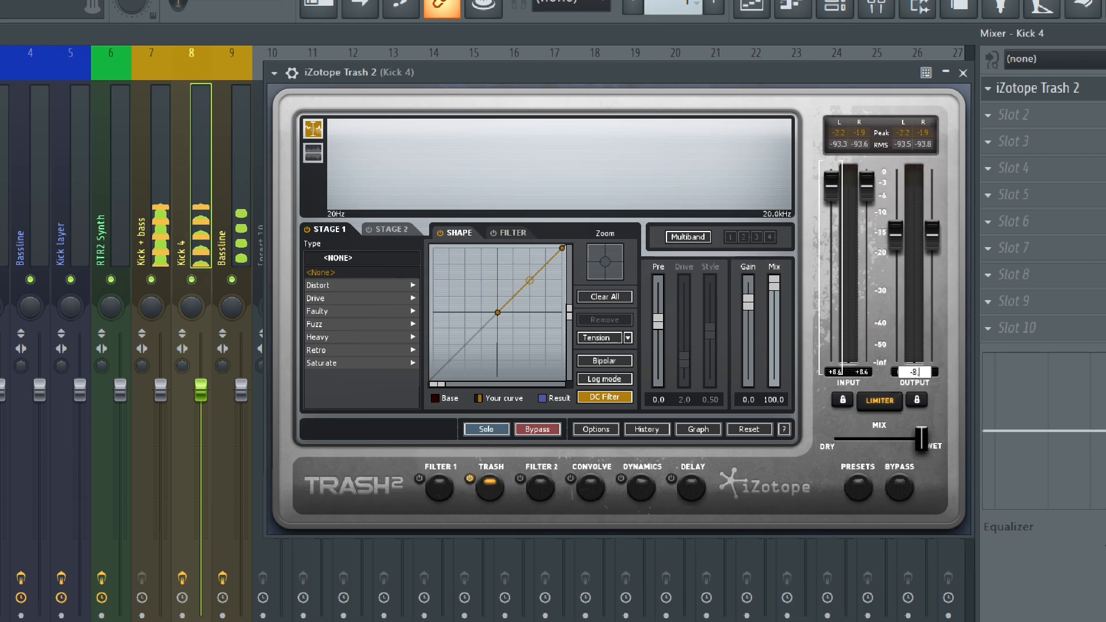
{"action": "type", "text": ".6"}
{"action": "key", "text": "Return"}
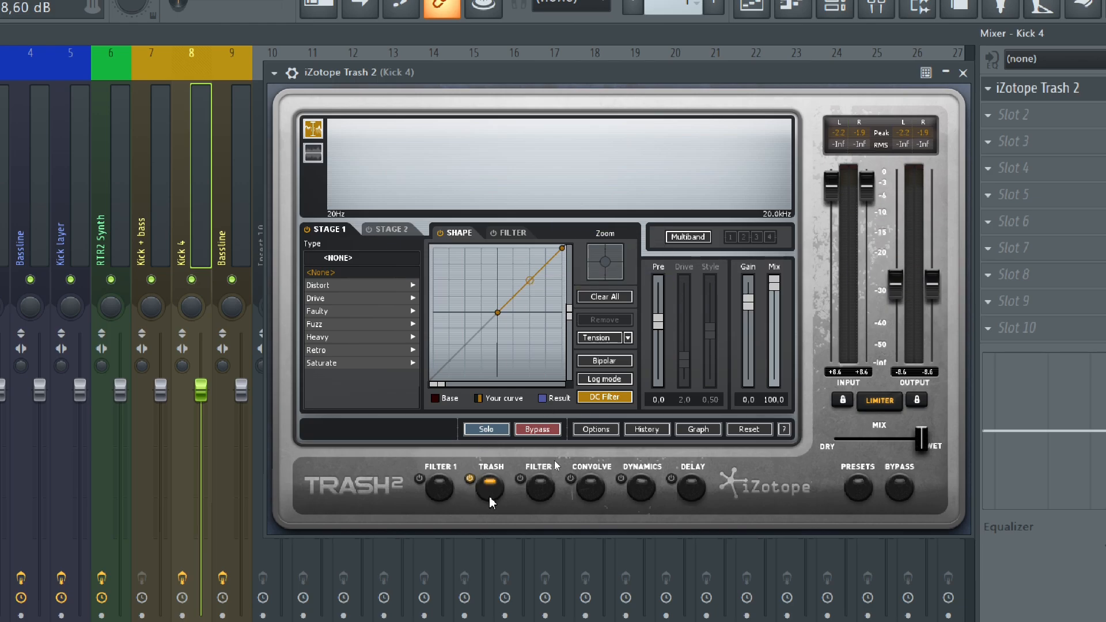
Open the Distort category in Trash 2's Stage 1 and try the Blues Driver, Busted and Crunchy Taco types on the kick.
{"action": "left_click", "coordinate": [369, 285]}
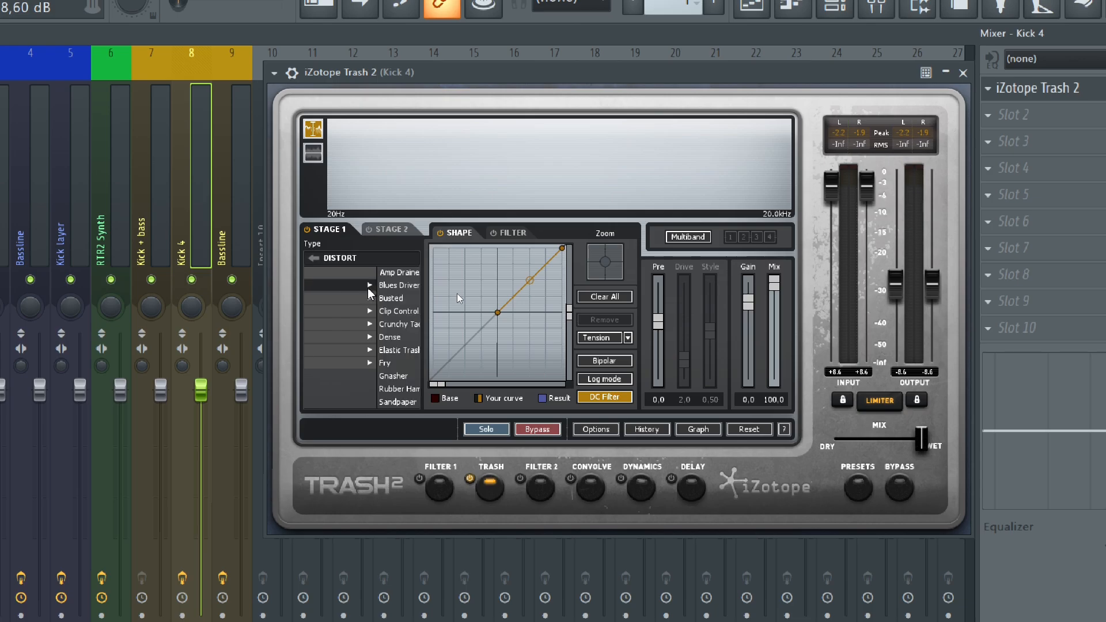
{"action": "left_click", "coordinate": [342, 273]}
{"action": "left_click", "coordinate": [339, 286]}
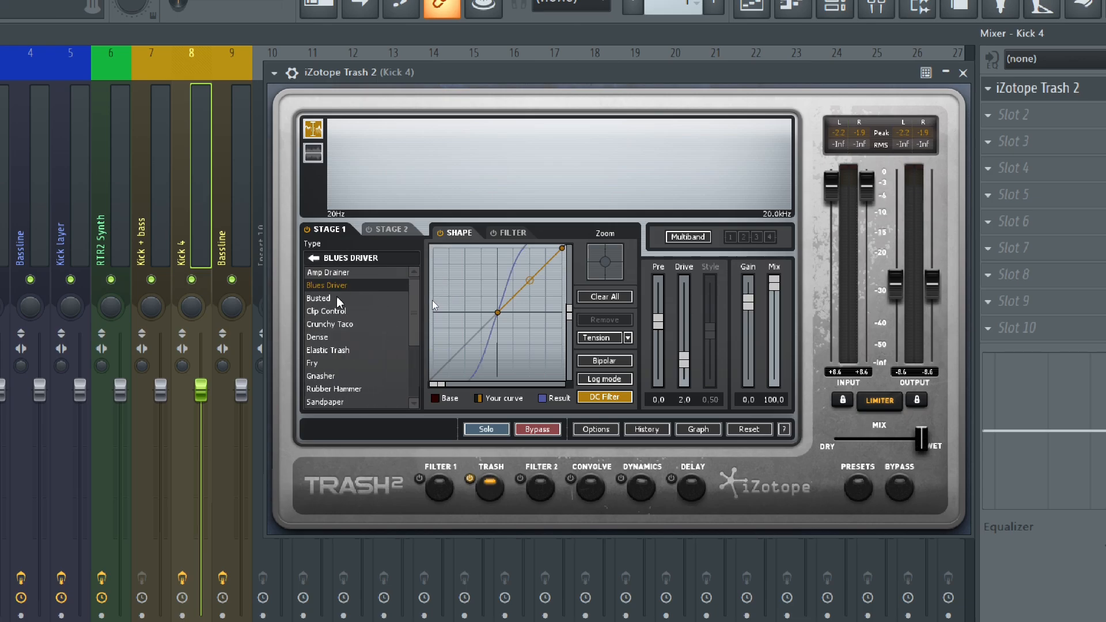
{"action": "left_click", "coordinate": [338, 298]}
{"action": "scroll", "coordinate": [345, 302], "scroll_direction": "down", "scroll_amount": 2}
{"action": "scroll", "coordinate": [347, 302], "scroll_direction": "up", "scroll_amount": 2}
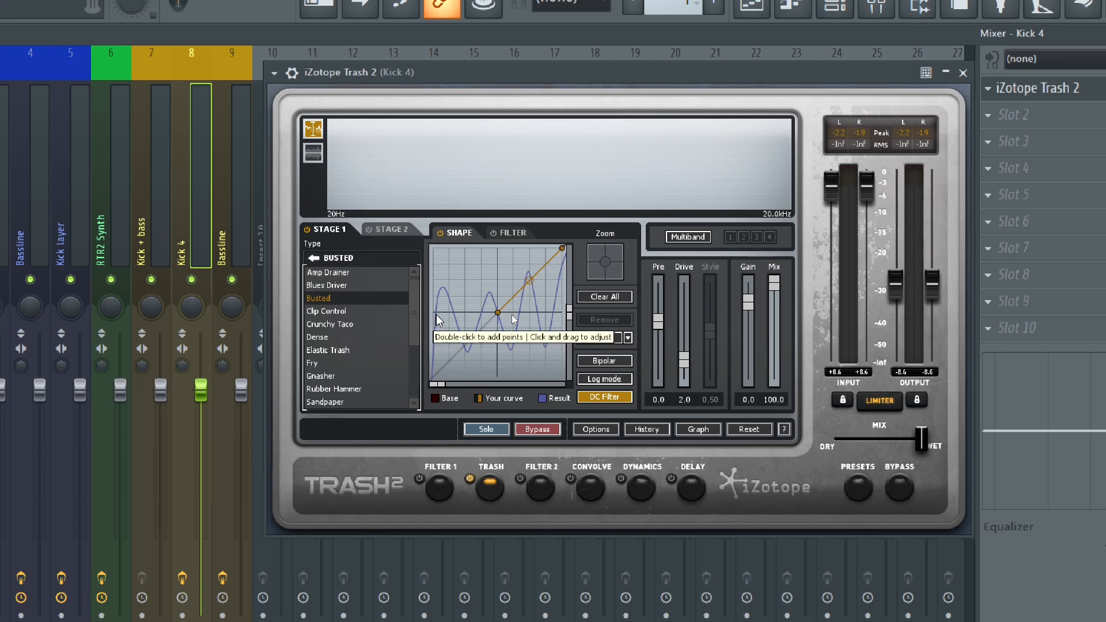
{"action": "key", "text": "space"}
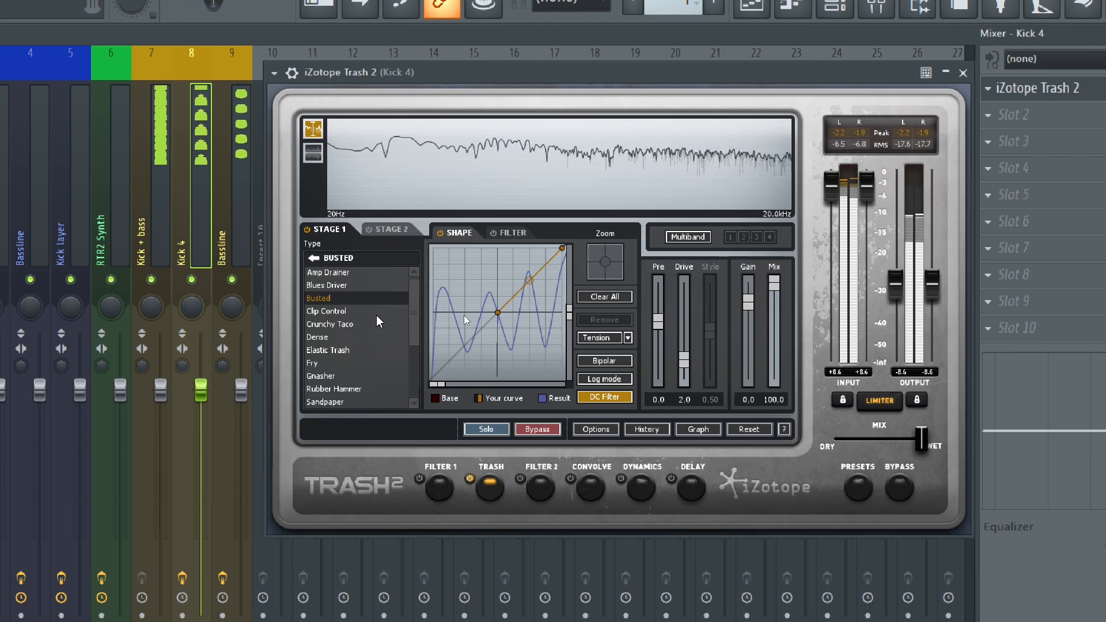
{"action": "scroll", "coordinate": [373, 322], "scroll_direction": "down", "scroll_amount": 2}
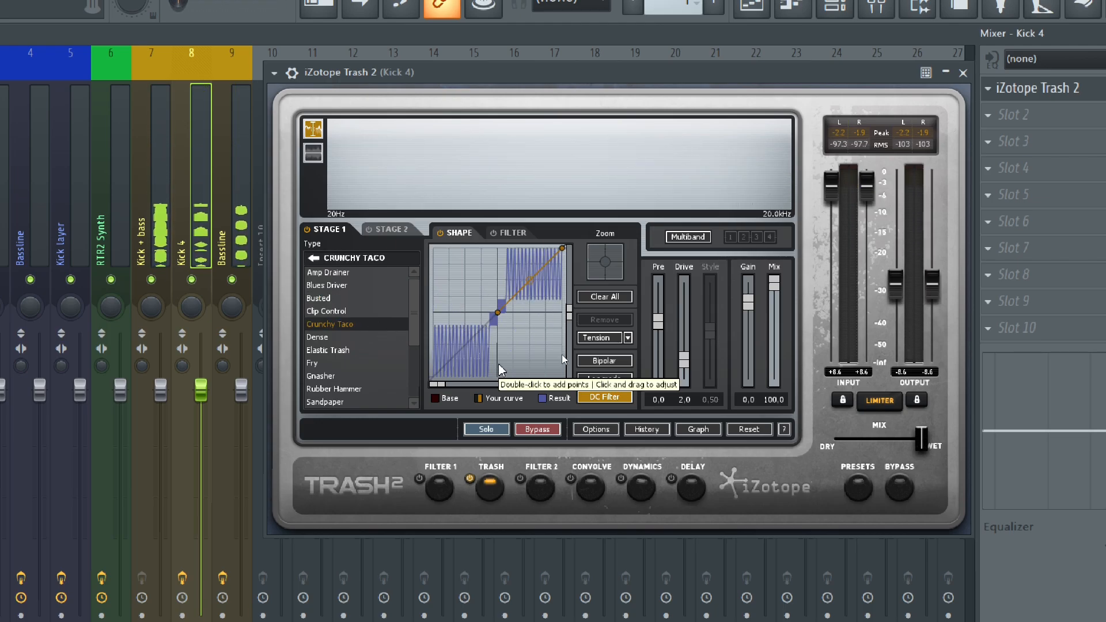
Compare the Amp Drainer and Blues Driver curves and play the kick through Blues Driver.
{"action": "left_click", "coordinate": [333, 273]}
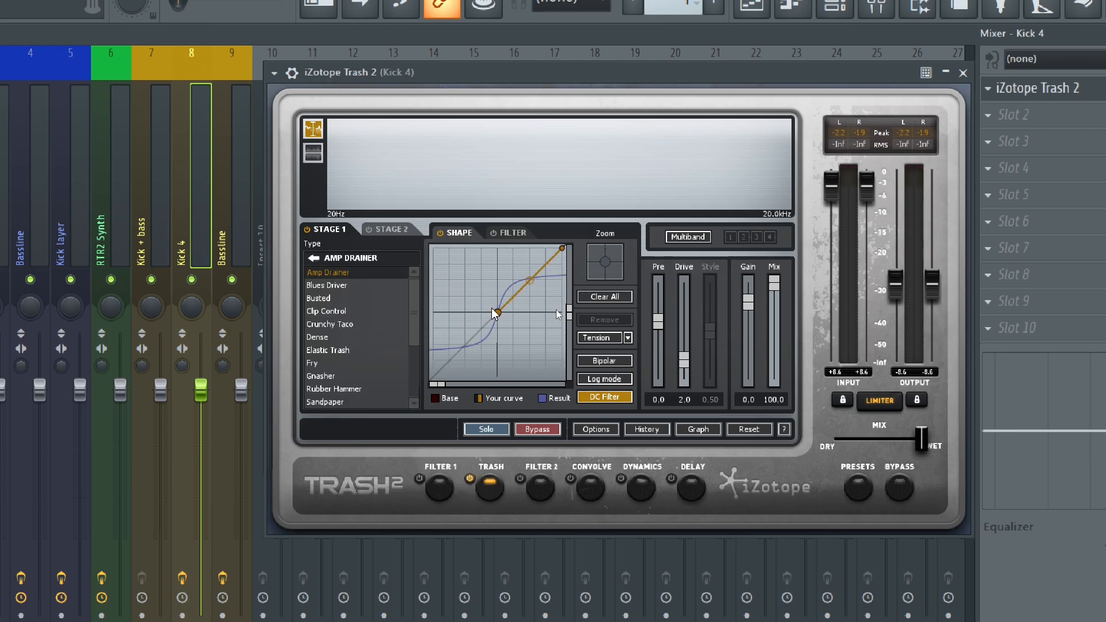
{"action": "left_click", "coordinate": [327, 285]}
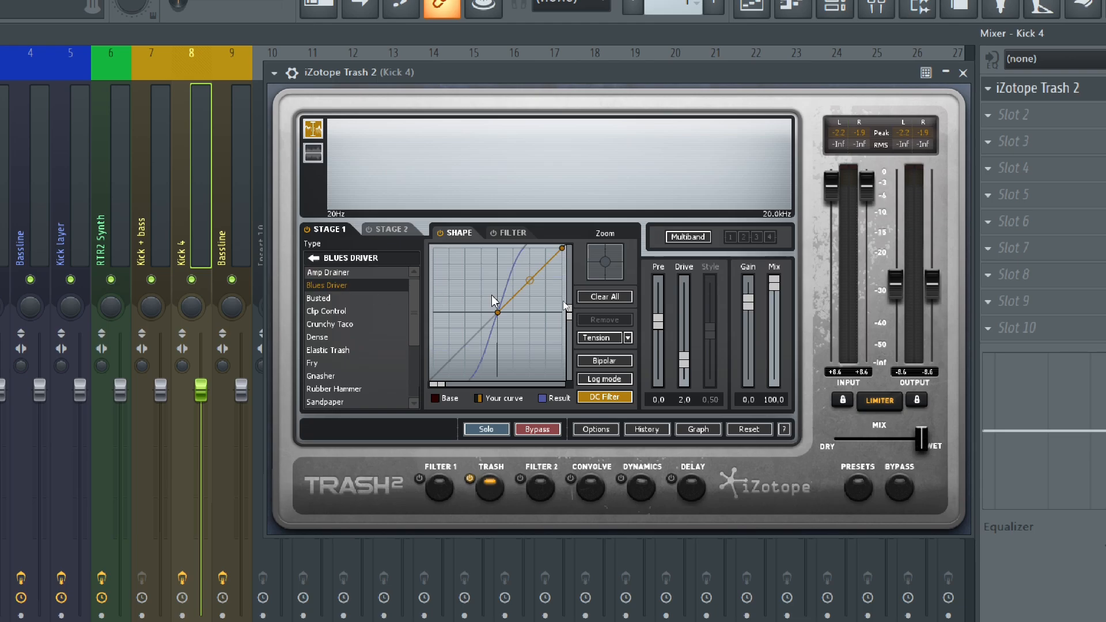
{"action": "key", "text": "space"}
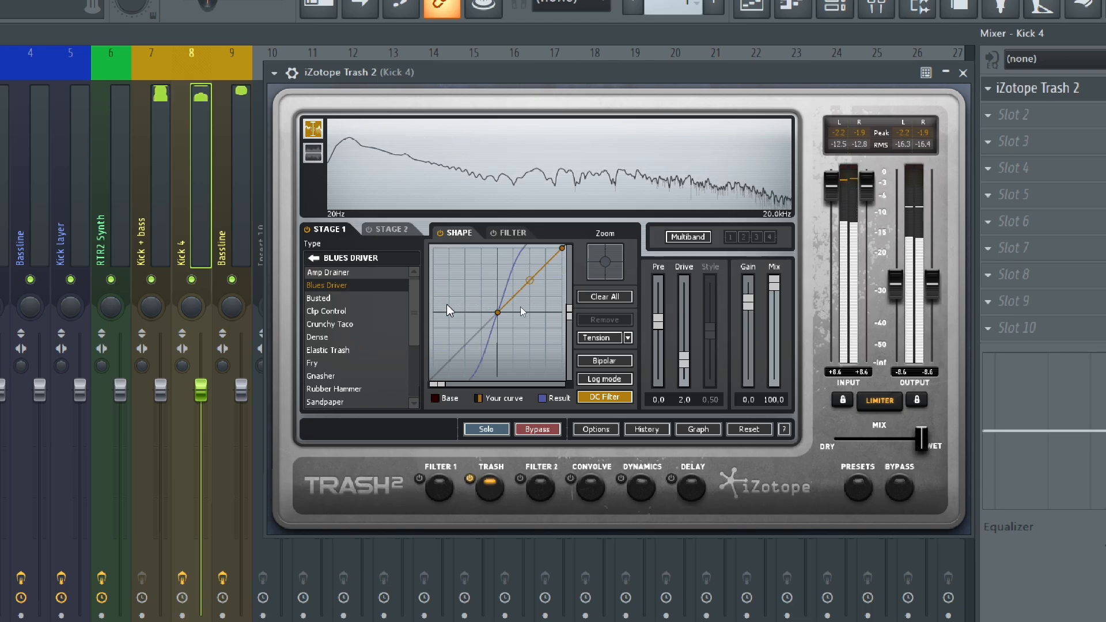
Audition the Crunchy Taco, Dense, Elastic Trash, Fry, Gnasher and Rubber Hammer distortion types on the kick during playback.
{"action": "left_click", "coordinate": [358, 276]}
{"action": "left_click", "coordinate": [357, 323]}
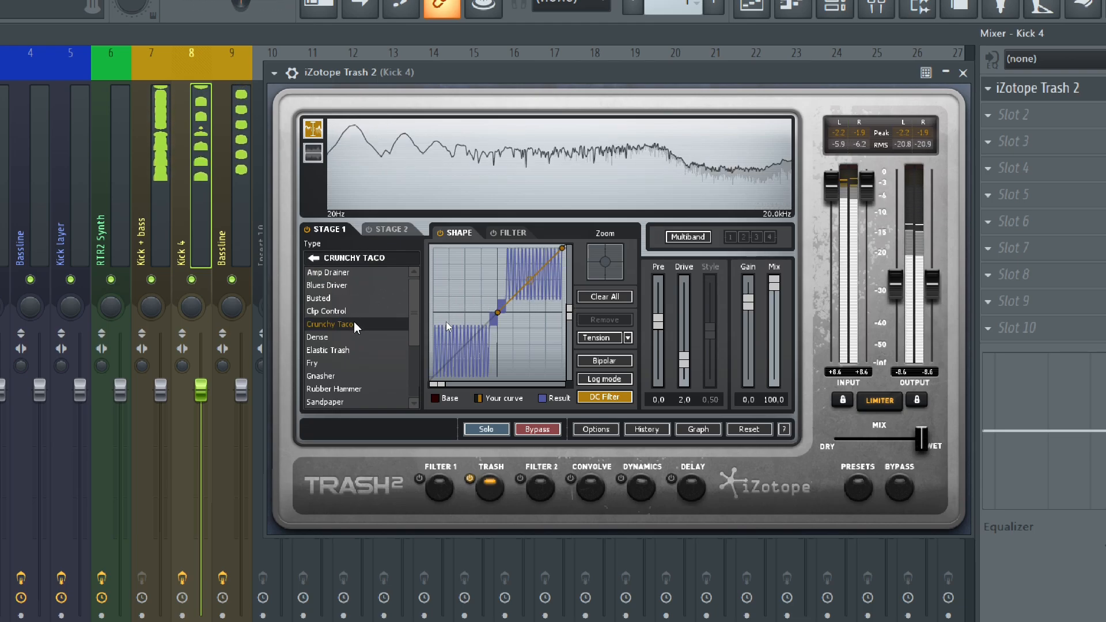
{"action": "left_click", "coordinate": [358, 337]}
{"action": "left_click", "coordinate": [358, 350]}
{"action": "left_click", "coordinate": [358, 363]}
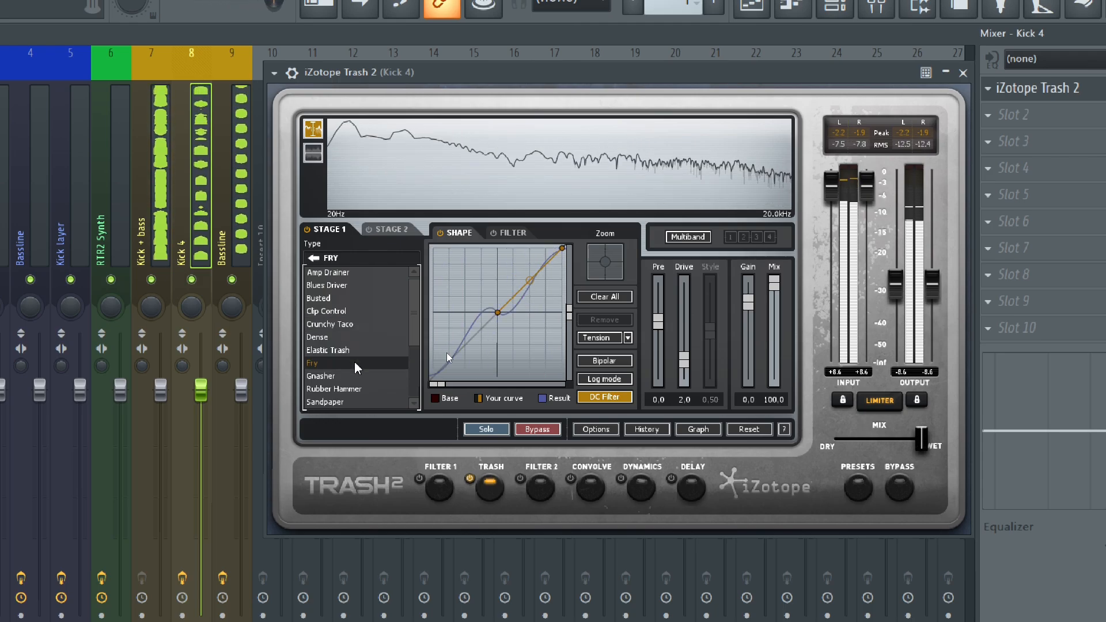
{"action": "left_click", "coordinate": [357, 375]}
{"action": "scroll", "coordinate": [357, 364], "scroll_direction": "down", "scroll_amount": 2}
{"action": "left_click", "coordinate": [358, 365]}
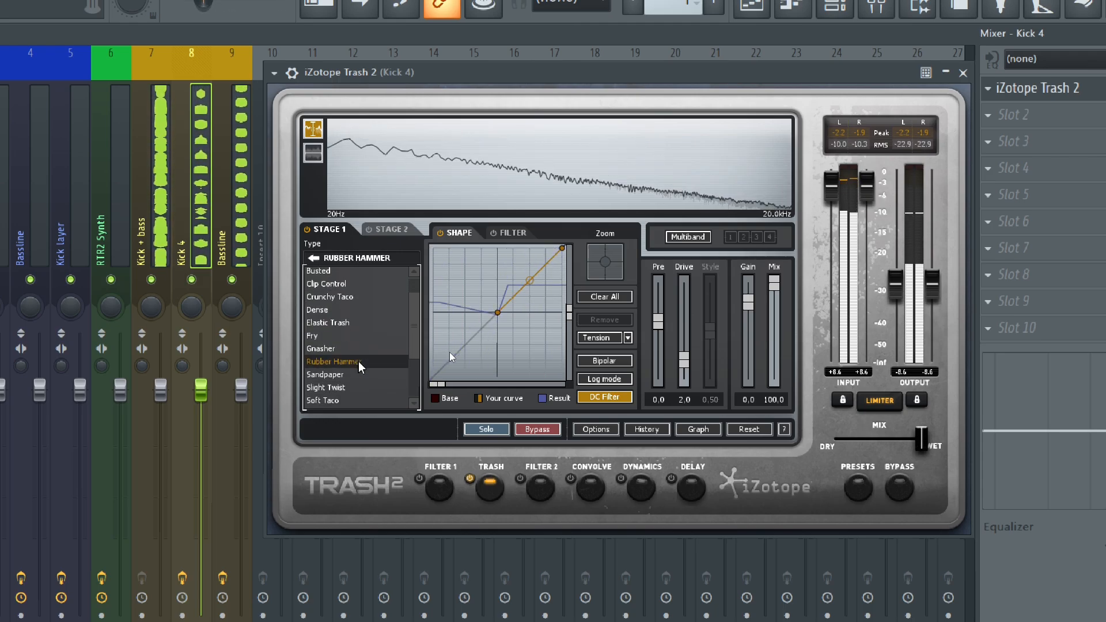
Audition the types further down to Soft Taco and Squealer, return to Blues Driver and stop playback.
{"action": "scroll", "coordinate": [358, 364], "scroll_direction": "down", "scroll_amount": 1}
{"action": "left_click", "coordinate": [358, 365]}
{"action": "scroll", "coordinate": [358, 364], "scroll_direction": "down", "scroll_amount": 1}
{"action": "left_click", "coordinate": [358, 364]}
{"action": "scroll", "coordinate": [358, 365], "scroll_direction": "down", "scroll_amount": 1}
{"action": "left_click", "coordinate": [358, 364]}
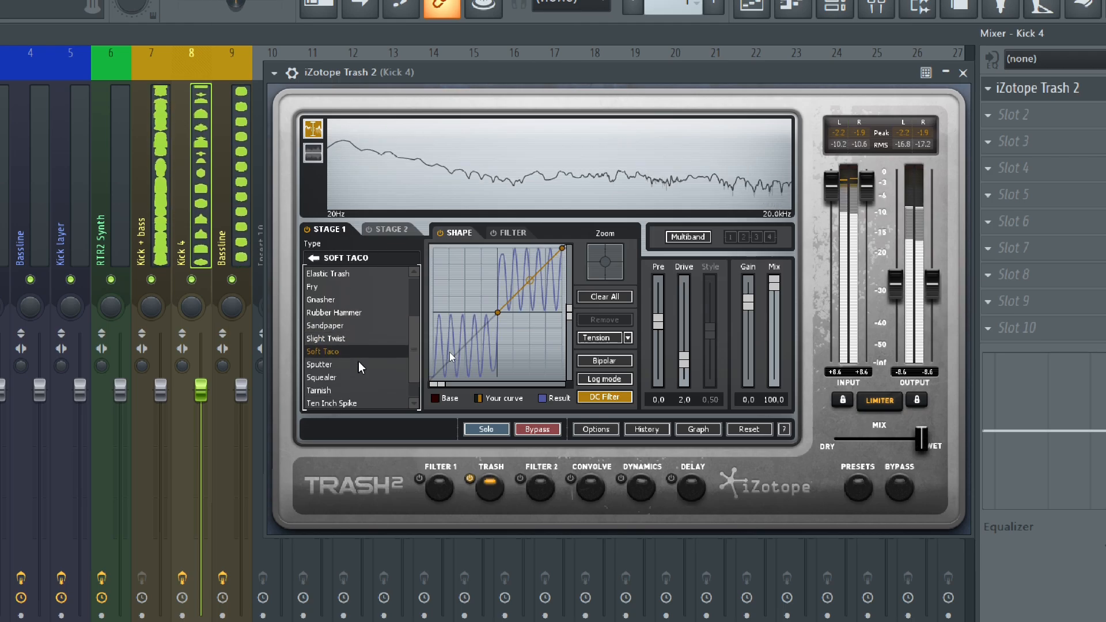
{"action": "scroll", "coordinate": [358, 364], "scroll_direction": "down", "scroll_amount": 1}
{"action": "left_click", "coordinate": [359, 364]}
{"action": "scroll", "coordinate": [359, 367], "scroll_direction": "up", "scroll_amount": 6}
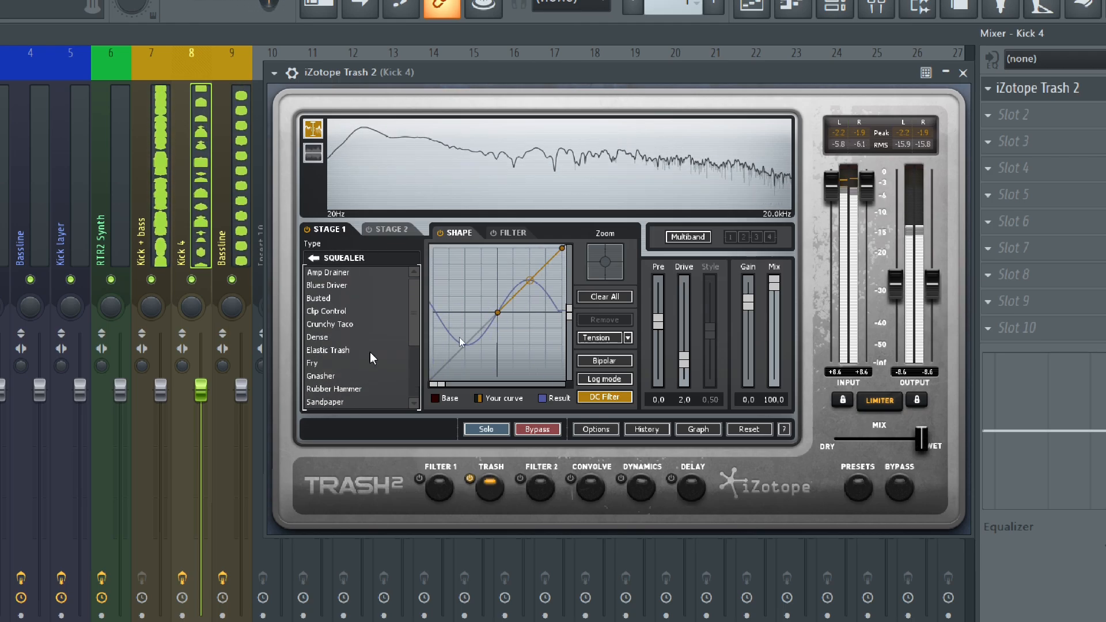
{"action": "left_click", "coordinate": [369, 286]}
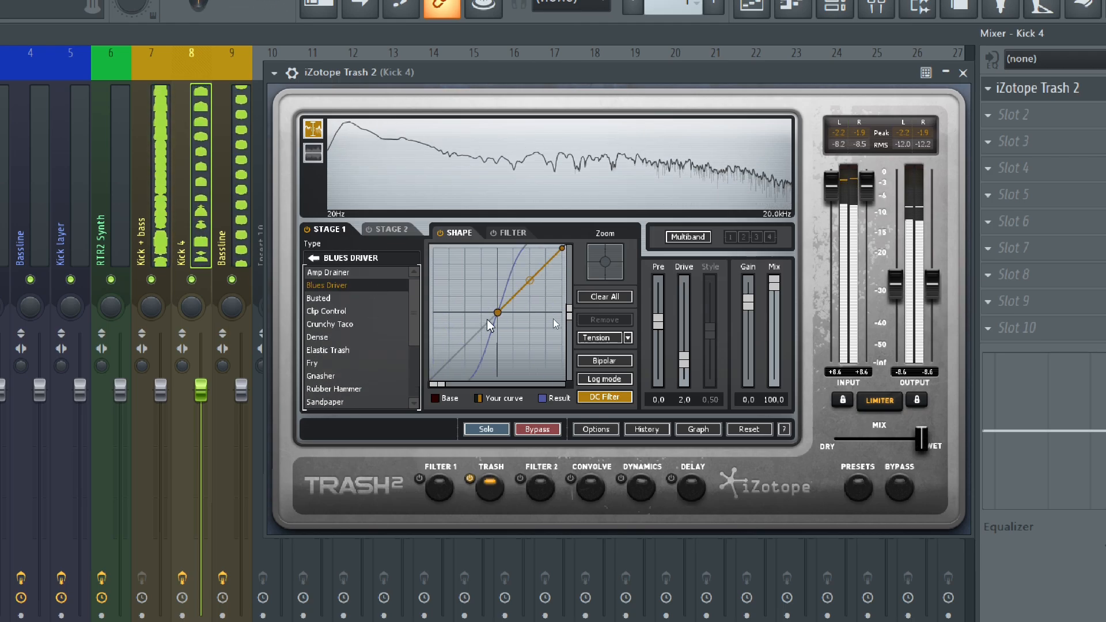
{"action": "key", "text": "space"}
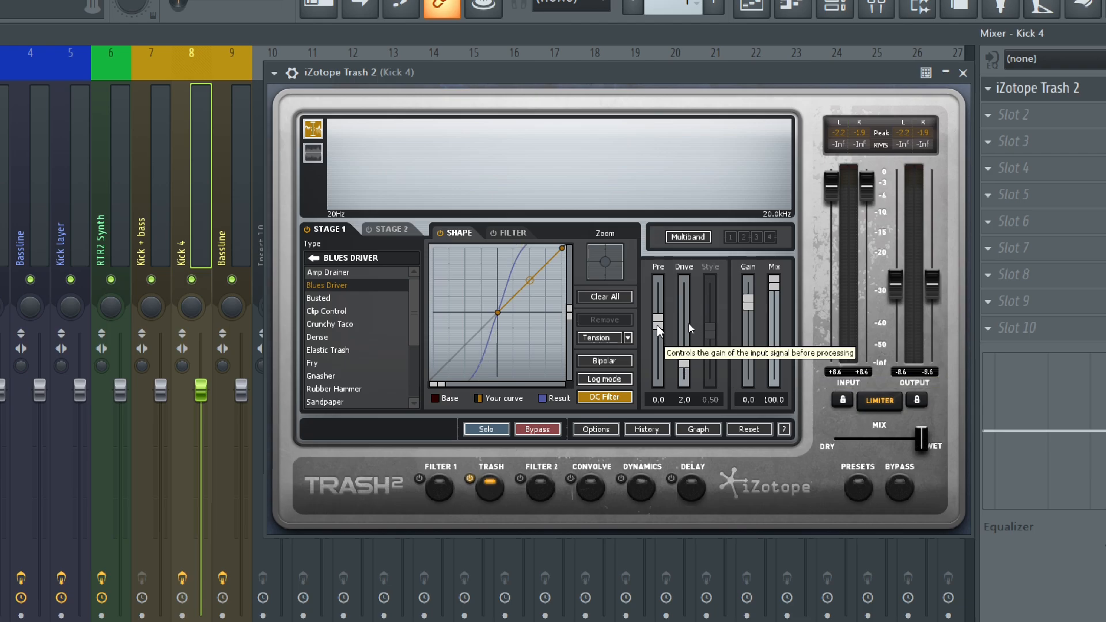
Play the kick and compare the Blues Driver distortion with the bypassed signal.
{"action": "scroll", "coordinate": [658, 328], "scroll_direction": "up", "scroll_amount": 5}
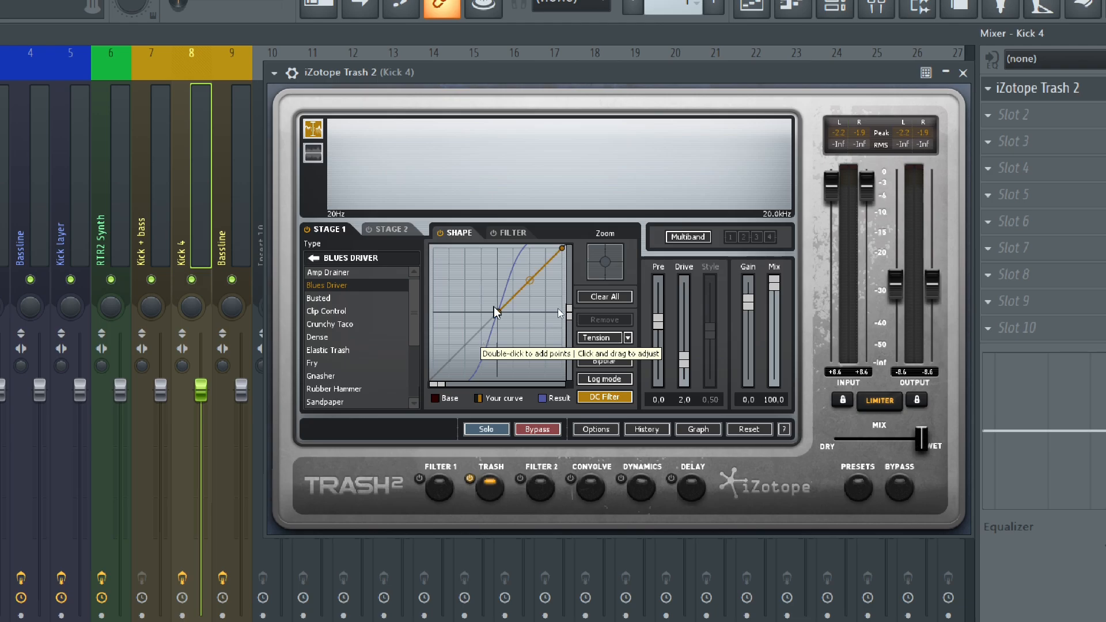
{"action": "key", "text": "space"}
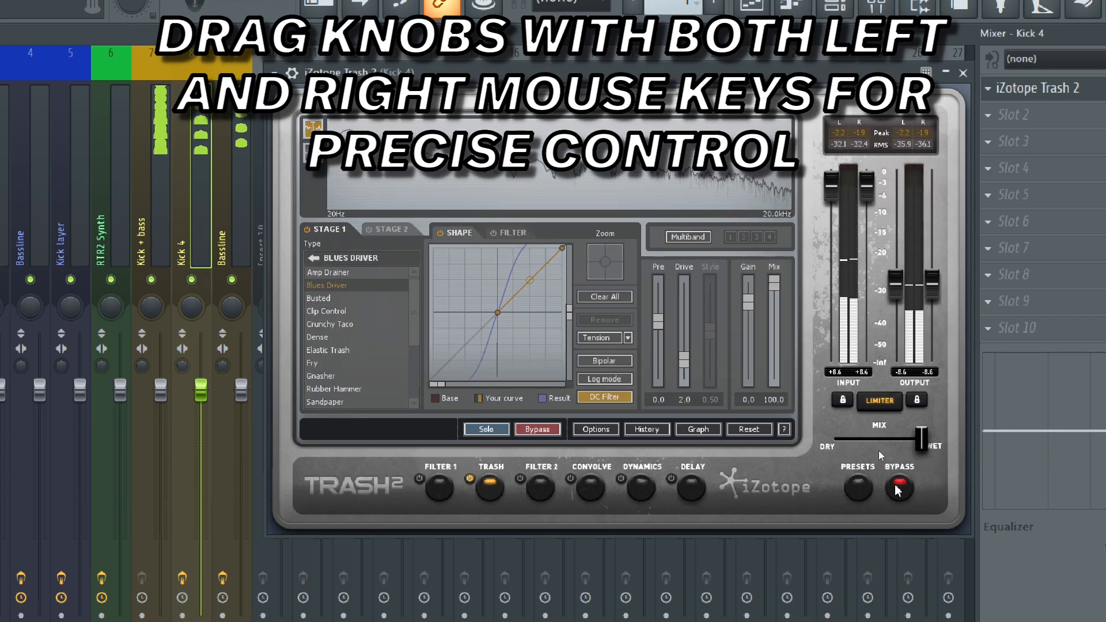
{"action": "left_click", "coordinate": [895, 486]}
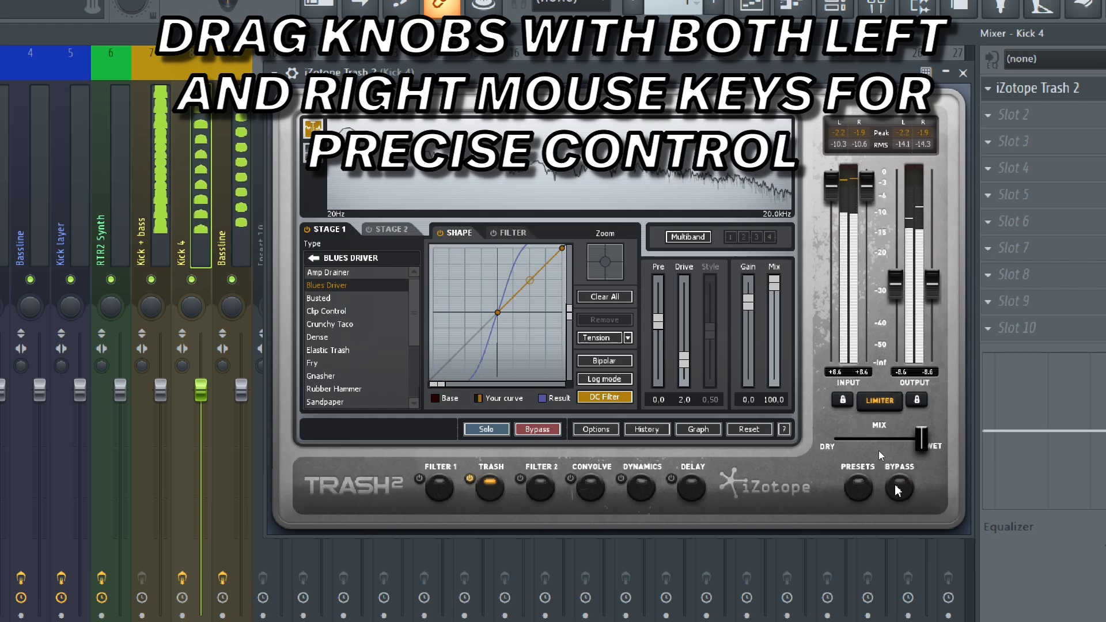
{"action": "left_click", "coordinate": [896, 488]}
{"action": "left_click", "coordinate": [895, 488]}
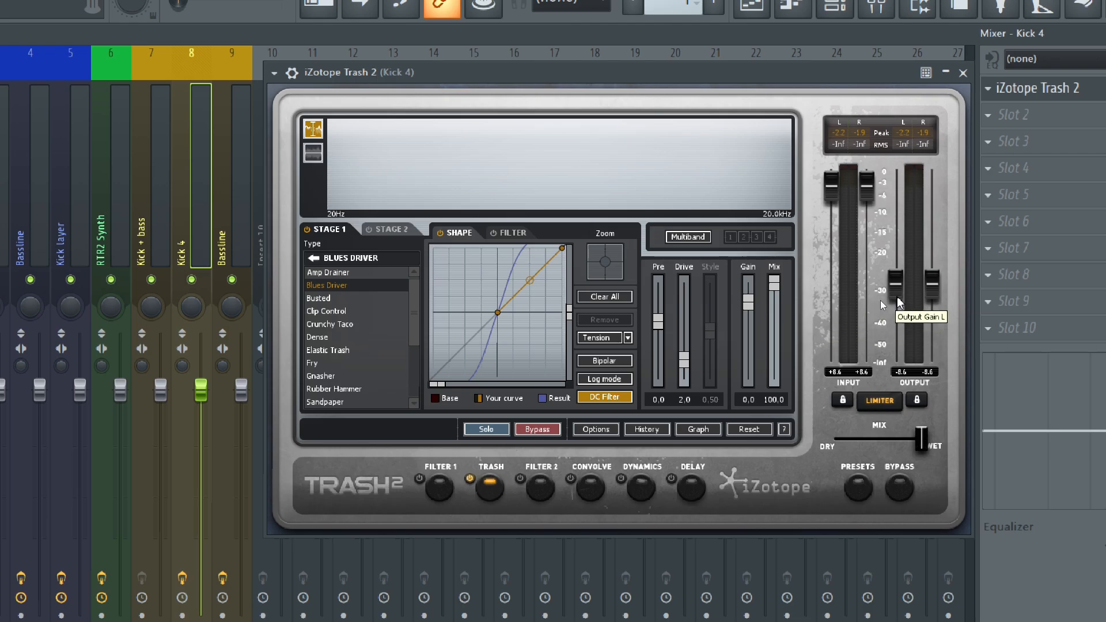
Lower the Trash 2 output gain to -11.8 dB and play the kick to check its loudness.
{"action": "left_click_drag", "start_coordinate": [896, 293], "coordinate": [896, 302]}
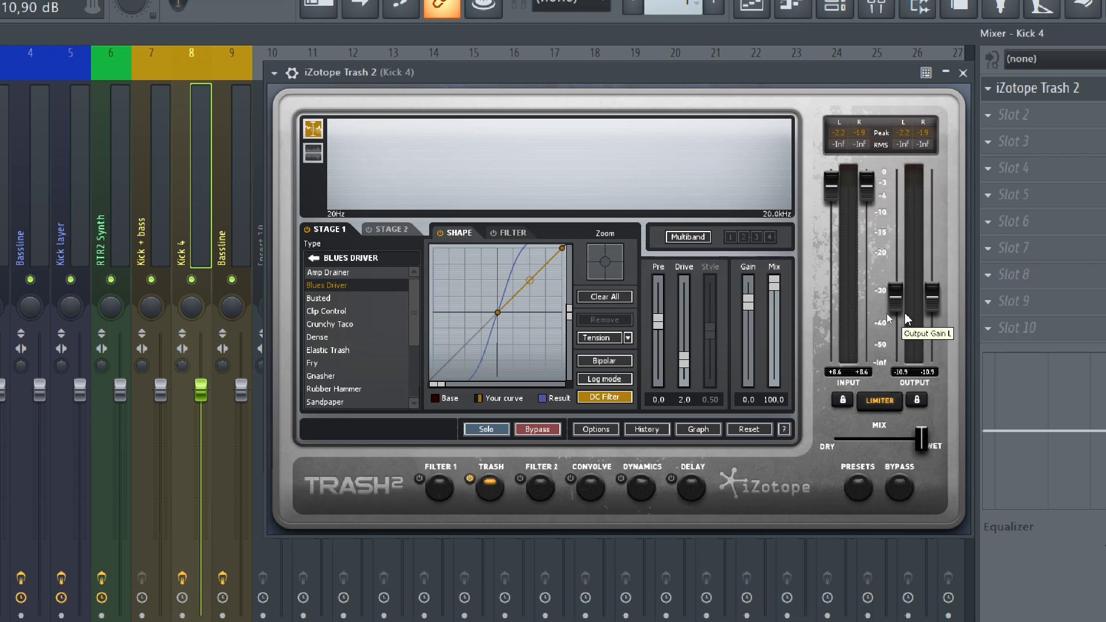
{"action": "key", "text": "space"}
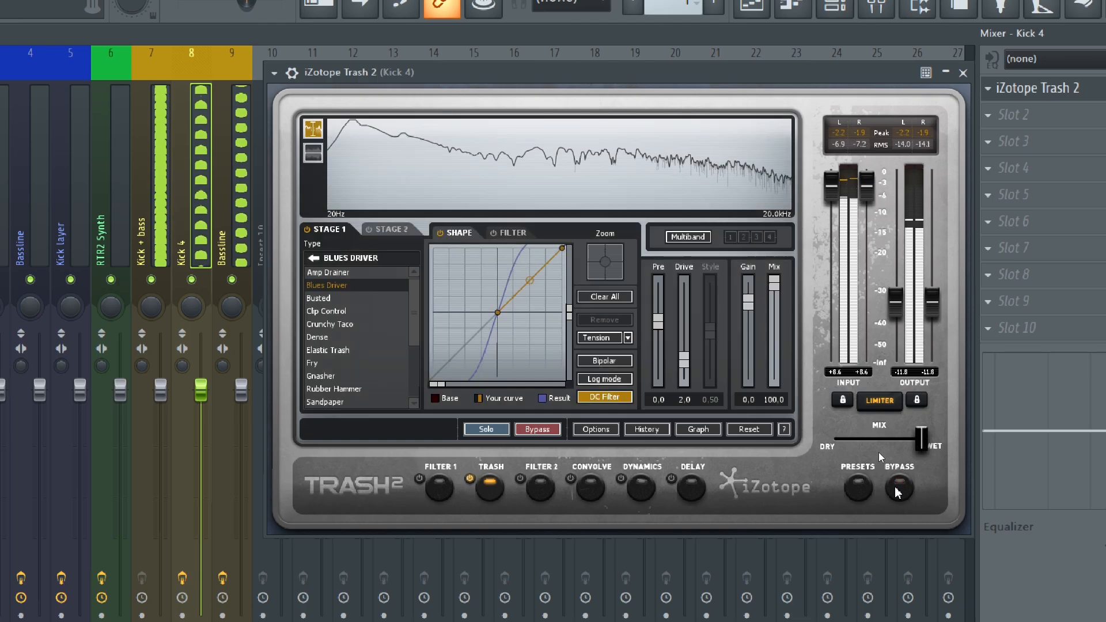
{"action": "key", "text": "space"}
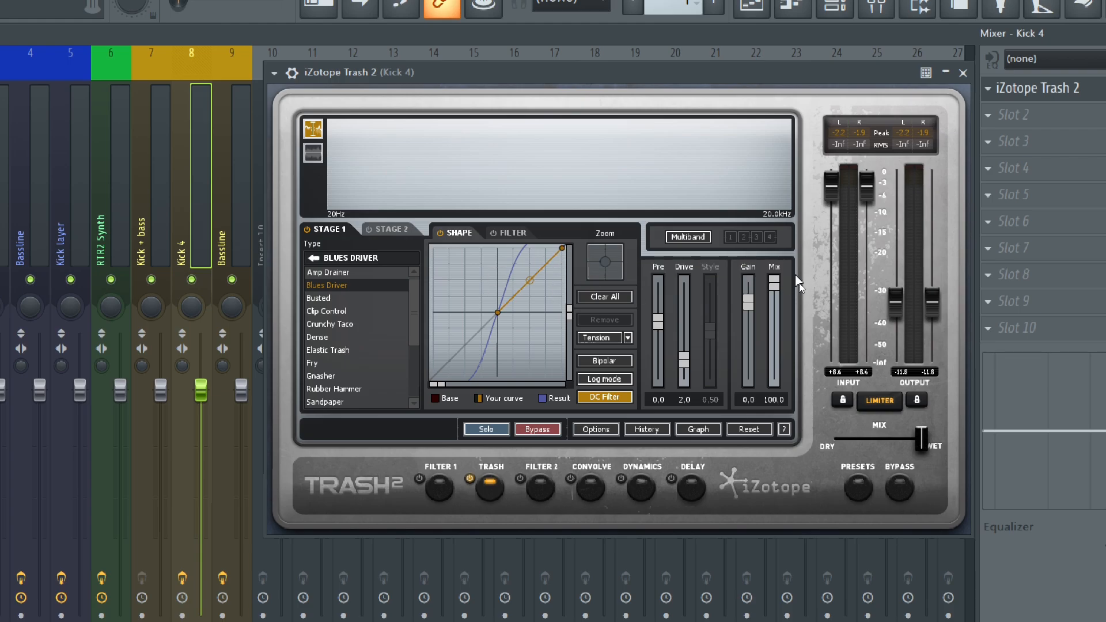
Reduce the Stage 1 mix to 26.9 and lower the Trash 2 output gain to -12.3 dB during playback.
{"action": "left_click_drag", "start_coordinate": [775, 279], "coordinate": [774, 341]}
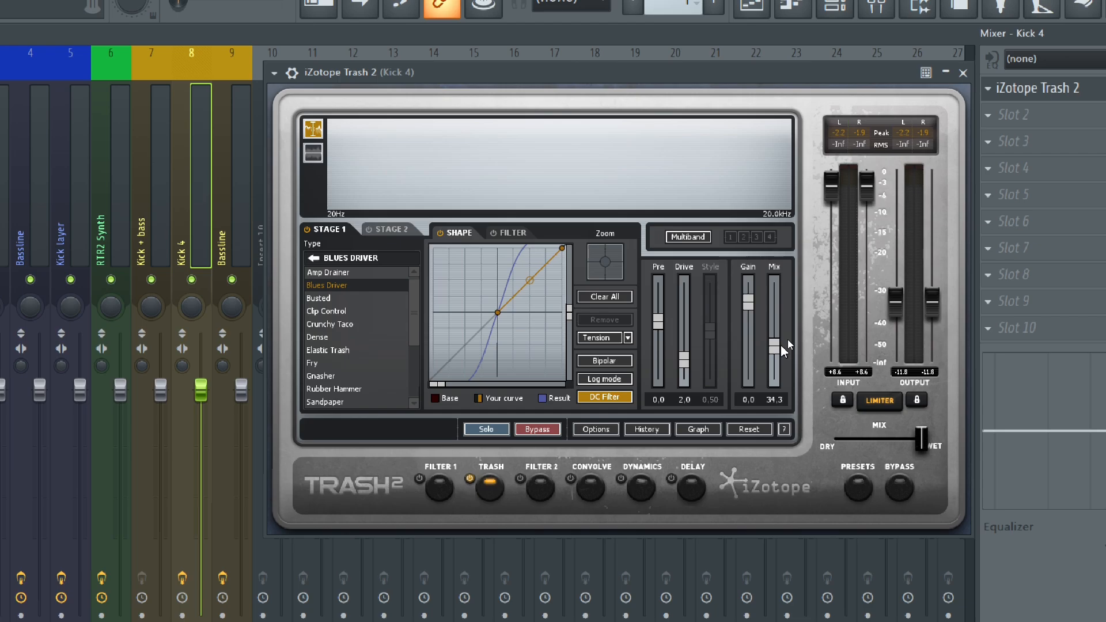
{"action": "left_click_drag", "start_coordinate": [782, 341], "coordinate": [772, 349]}
{"action": "key", "text": "space"}
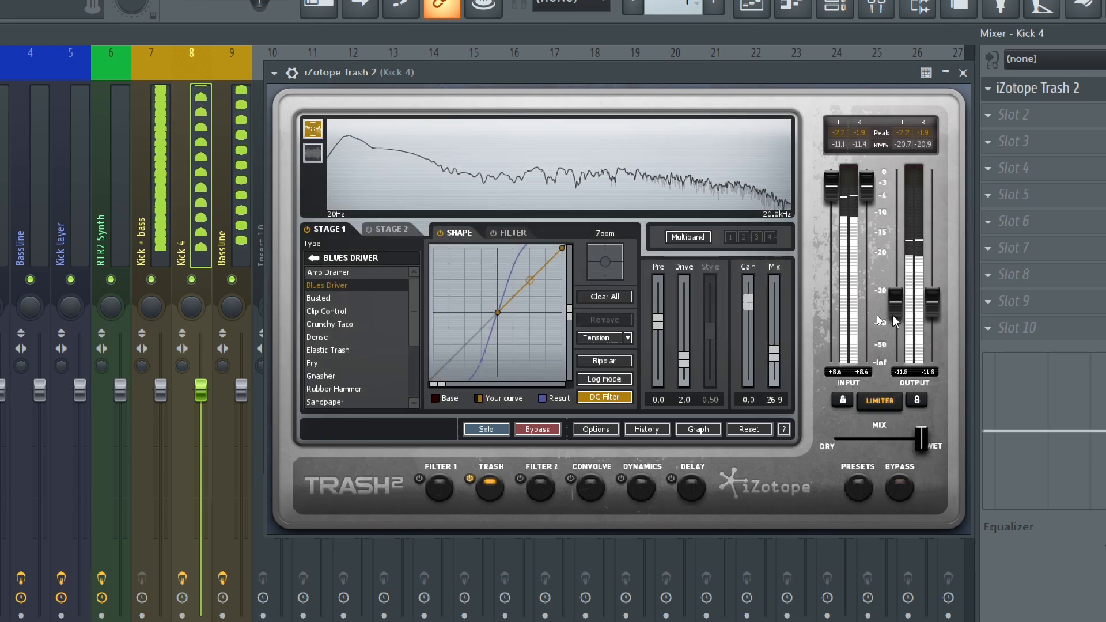
{"action": "left_click_drag", "start_coordinate": [893, 316], "coordinate": [893, 320]}
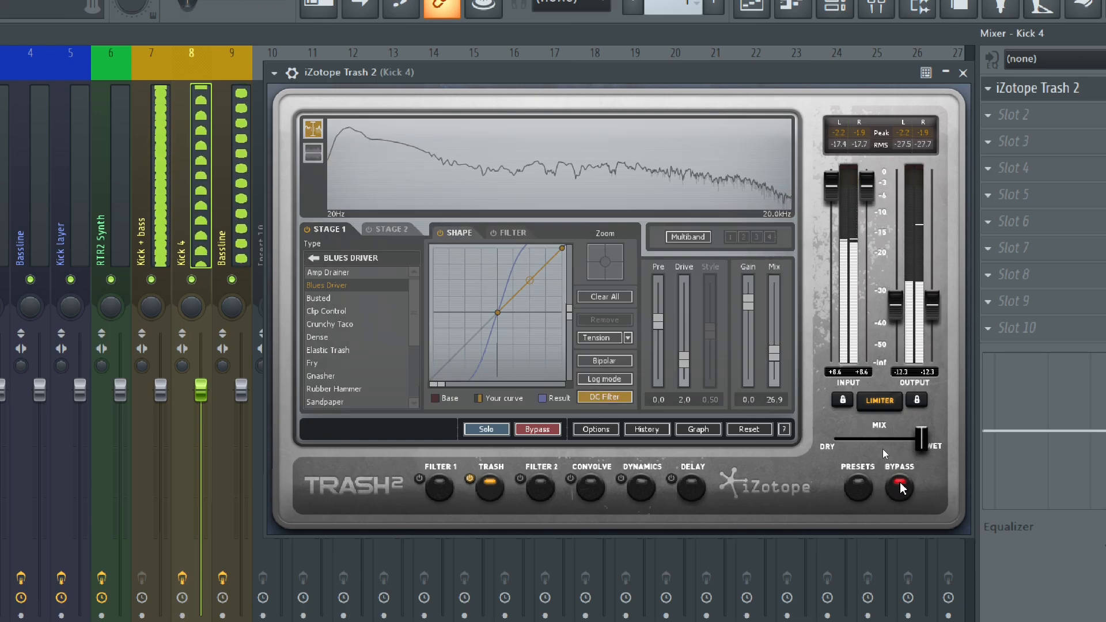
Raise the Stage 1 mix to 29.9 and compare the kick with Trash 2 bypassed and active.
{"action": "left_click_drag", "start_coordinate": [772, 352], "coordinate": [774, 350]}
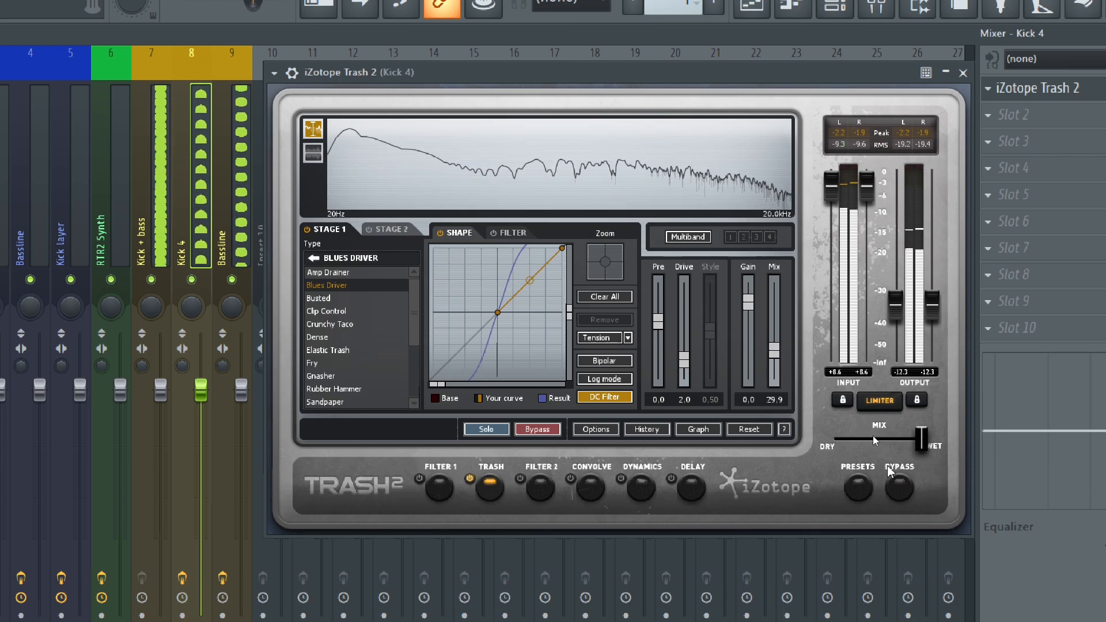
{"action": "left_click", "coordinate": [904, 488]}
{"action": "left_click", "coordinate": [903, 490]}
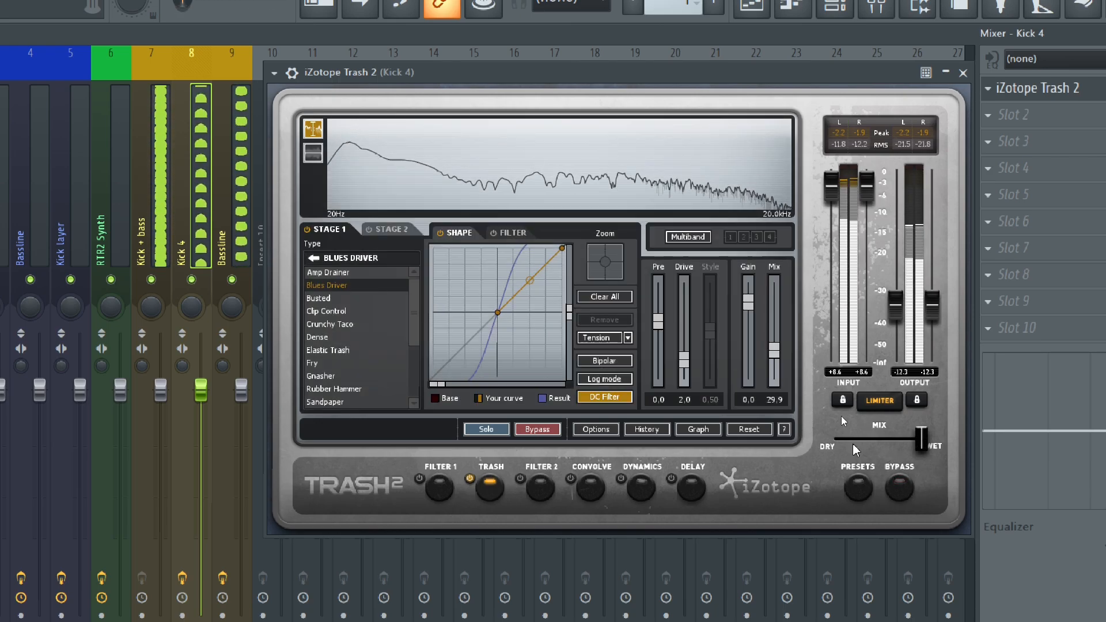
{"action": "key", "text": "space"}
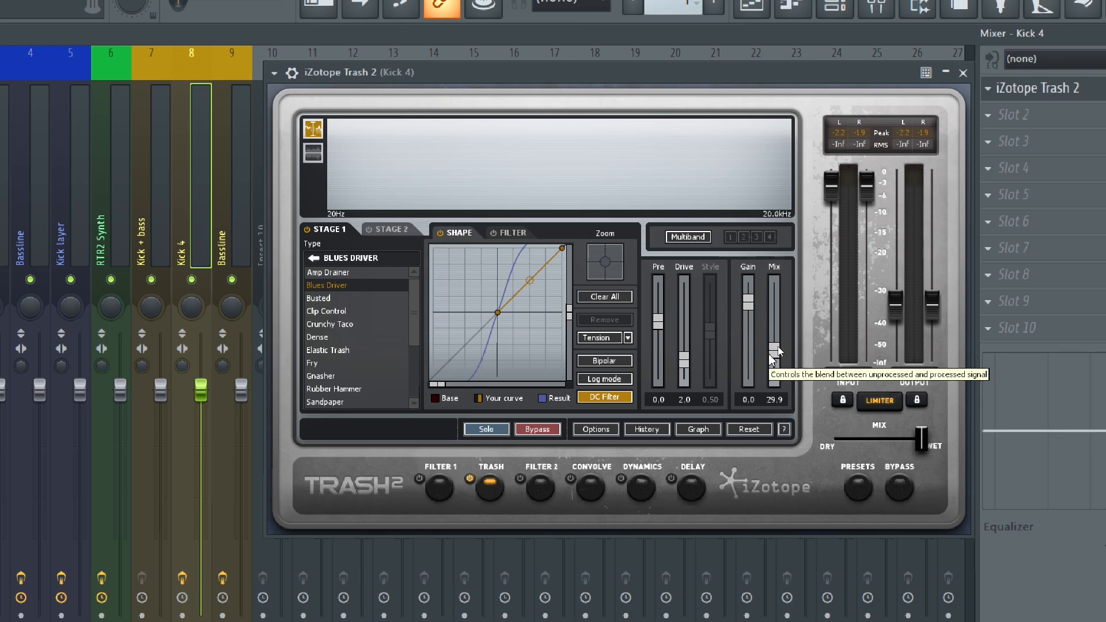
Set the Stage 1 drive to 1.3 and the mix to 44.3 while listening to the kick.
{"action": "left_click", "coordinate": [682, 363]}
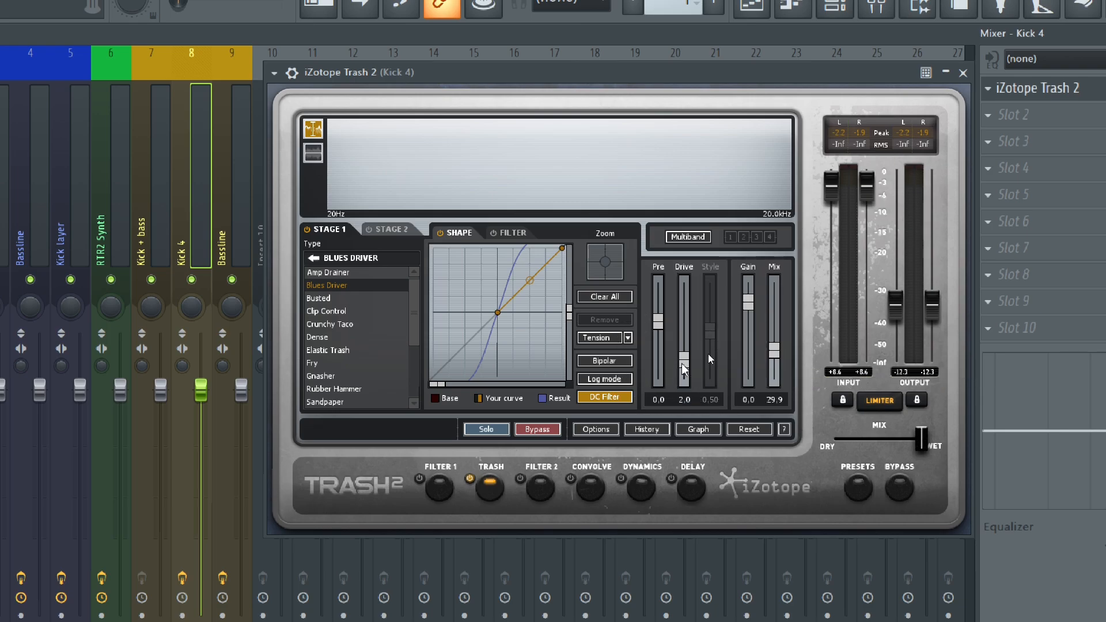
{"action": "left_click_drag", "start_coordinate": [682, 363], "coordinate": [681, 374]}
{"action": "key", "text": "space"}
{"action": "left_click_drag", "start_coordinate": [775, 350], "coordinate": [775, 335]}
{"action": "left_click_drag", "start_coordinate": [680, 375], "coordinate": [680, 371]}
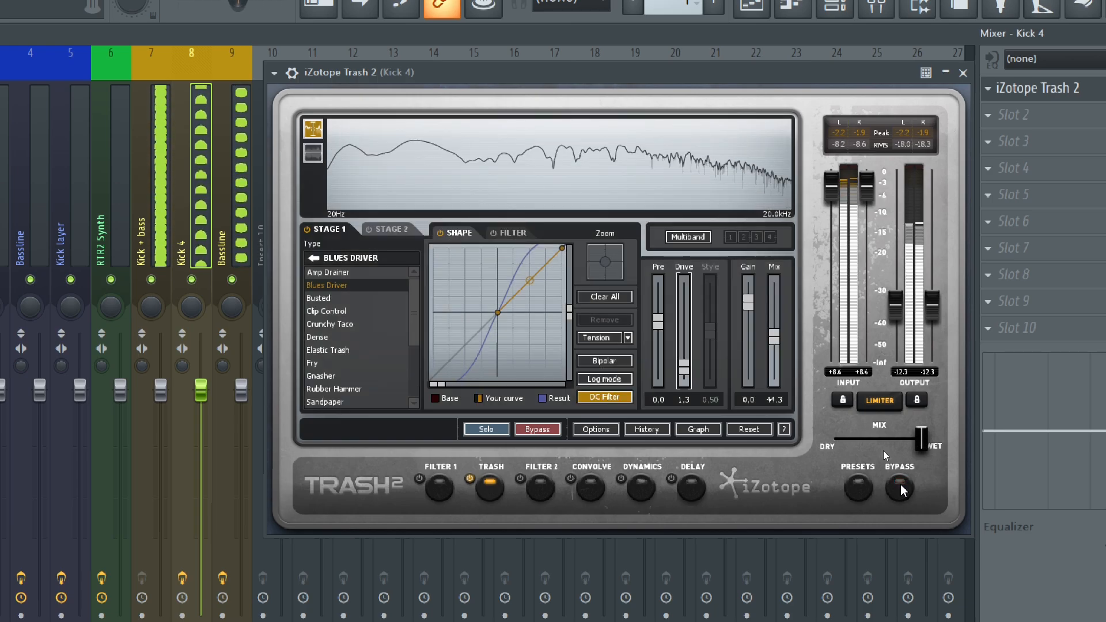
{"action": "left_click", "coordinate": [684, 373]}
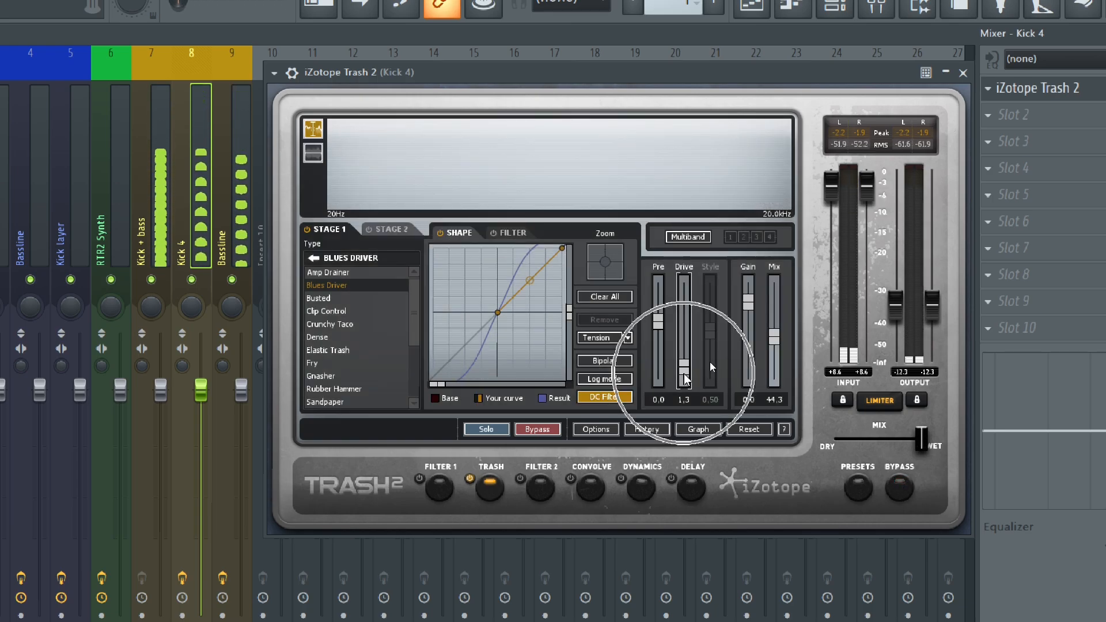
{"action": "left_click", "coordinate": [790, 343]}
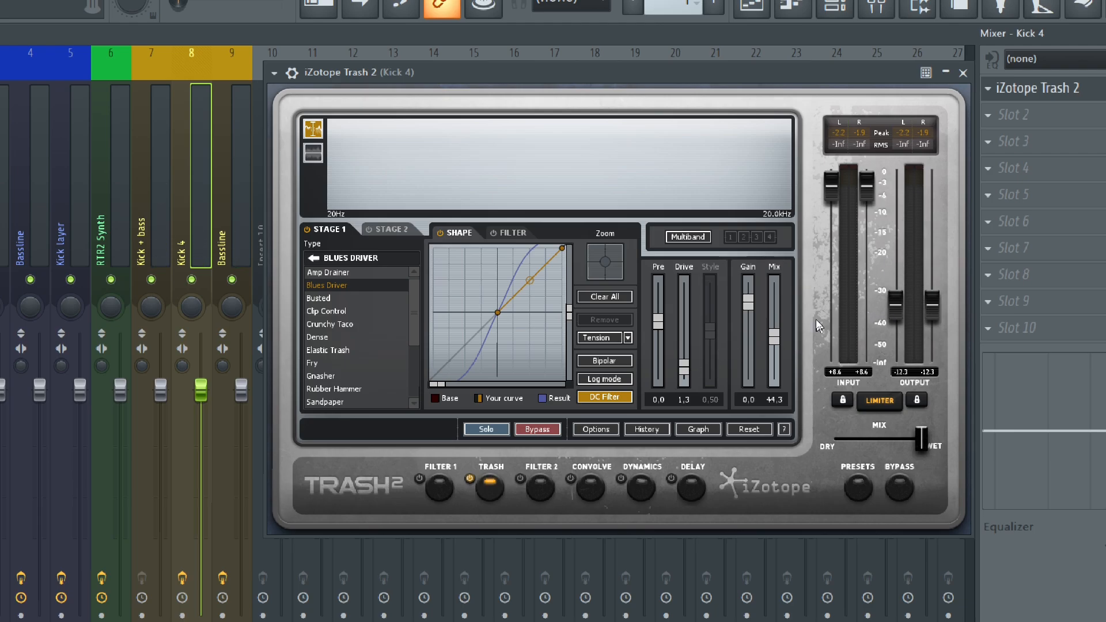
{"action": "left_click", "coordinate": [895, 312]}
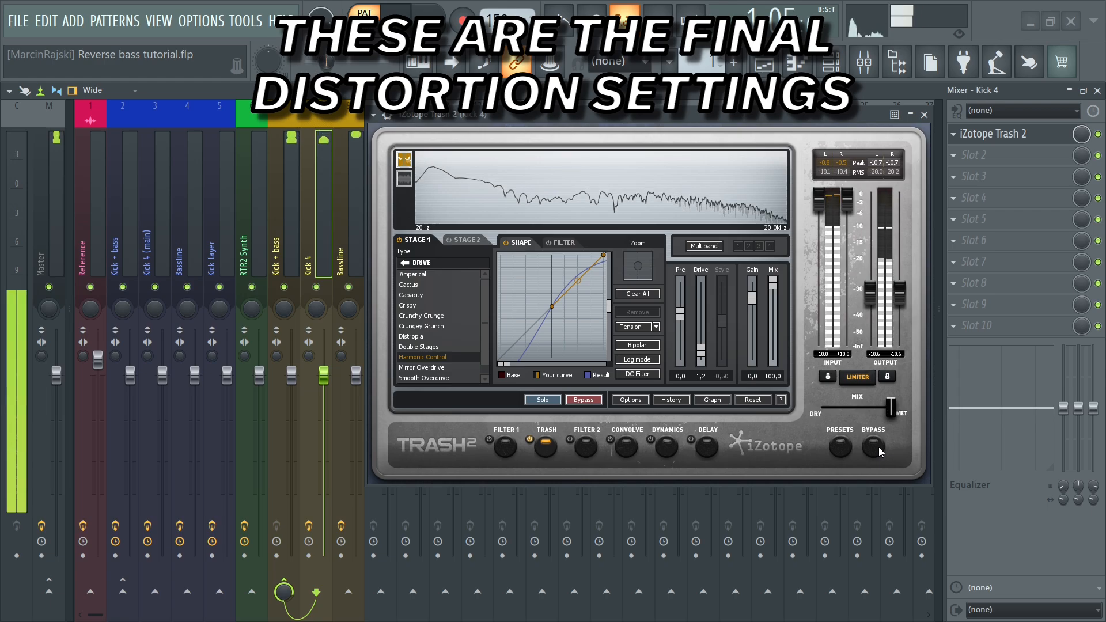
Toggle Trash 2's global bypass repeatedly during playback to compare the dry kick with the Harmonic Control distortion.
{"action": "left_click", "coordinate": [878, 451]}
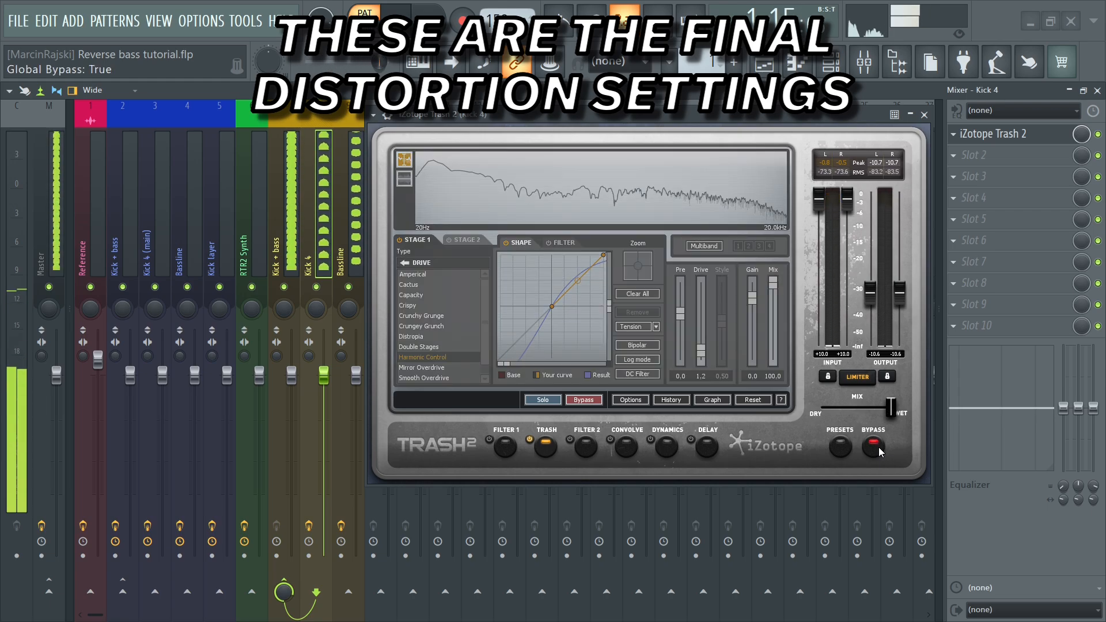
{"action": "left_click", "coordinate": [878, 451]}
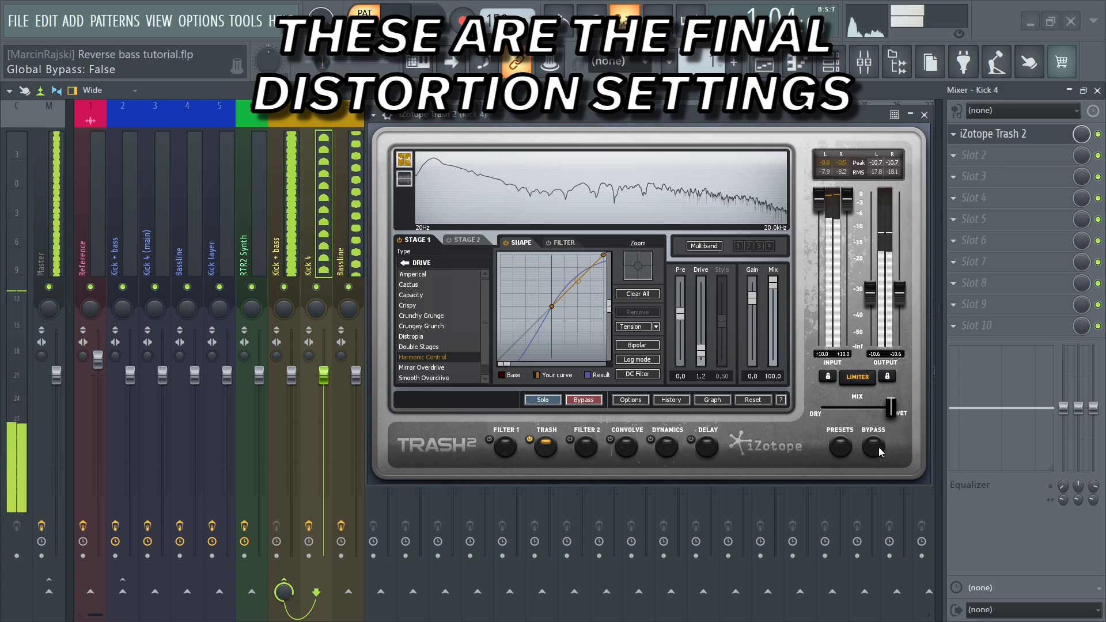
{"action": "left_click", "coordinate": [878, 451]}
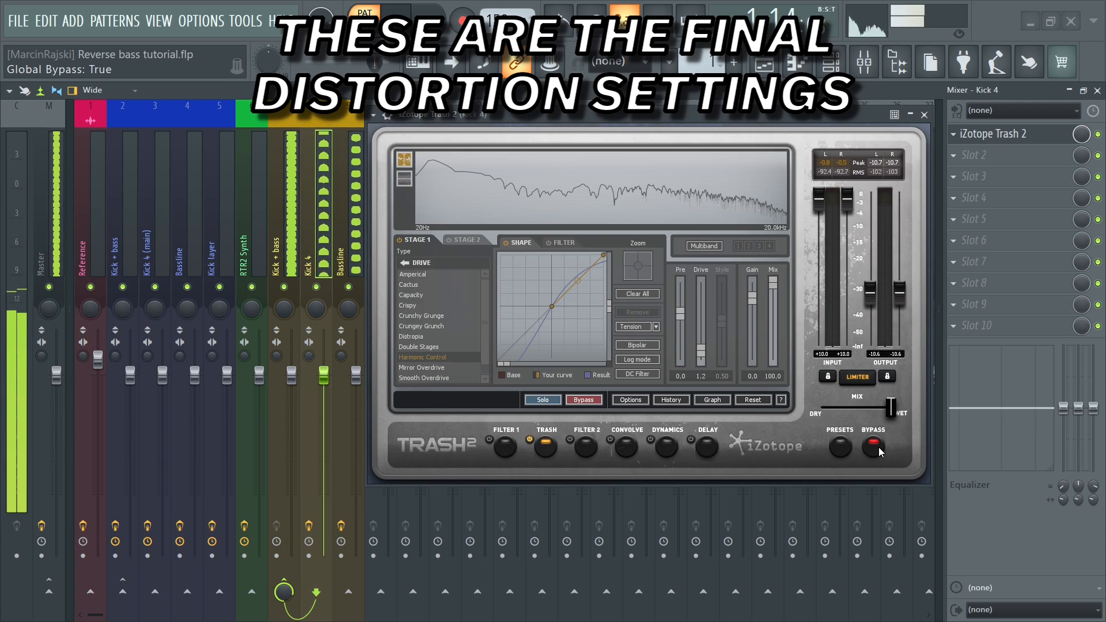
{"action": "left_click", "coordinate": [879, 451]}
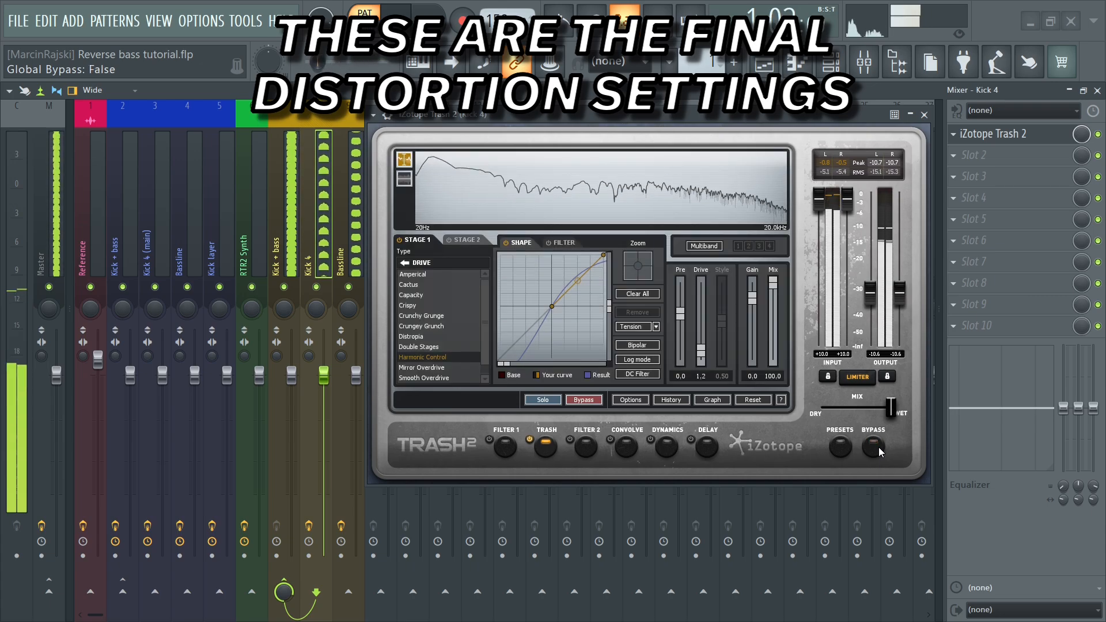
Leave the Trash 2 window and select the gold Bassline track in the mixer.
{"action": "key", "text": "alt+Tab"}
{"action": "key", "text": "alt+Tab"}
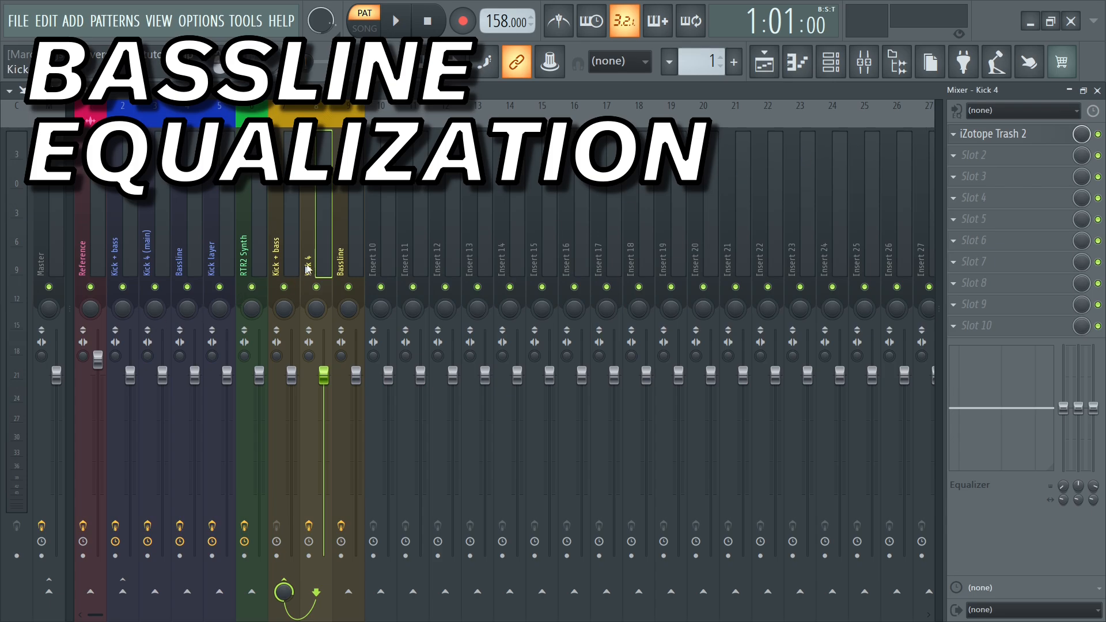
{"action": "left_click", "coordinate": [345, 262]}
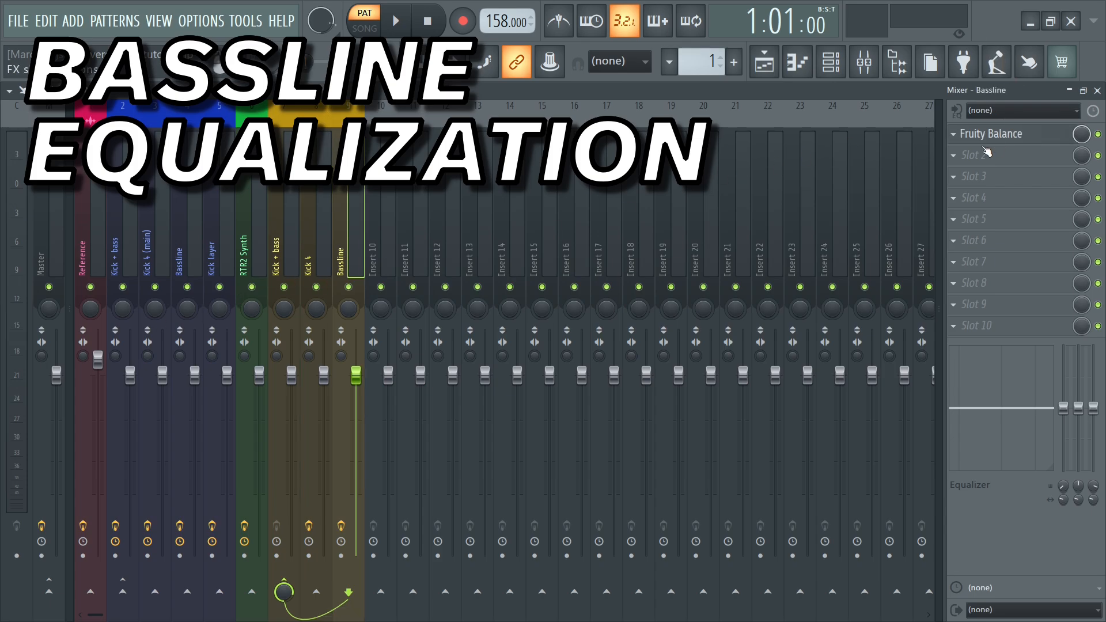
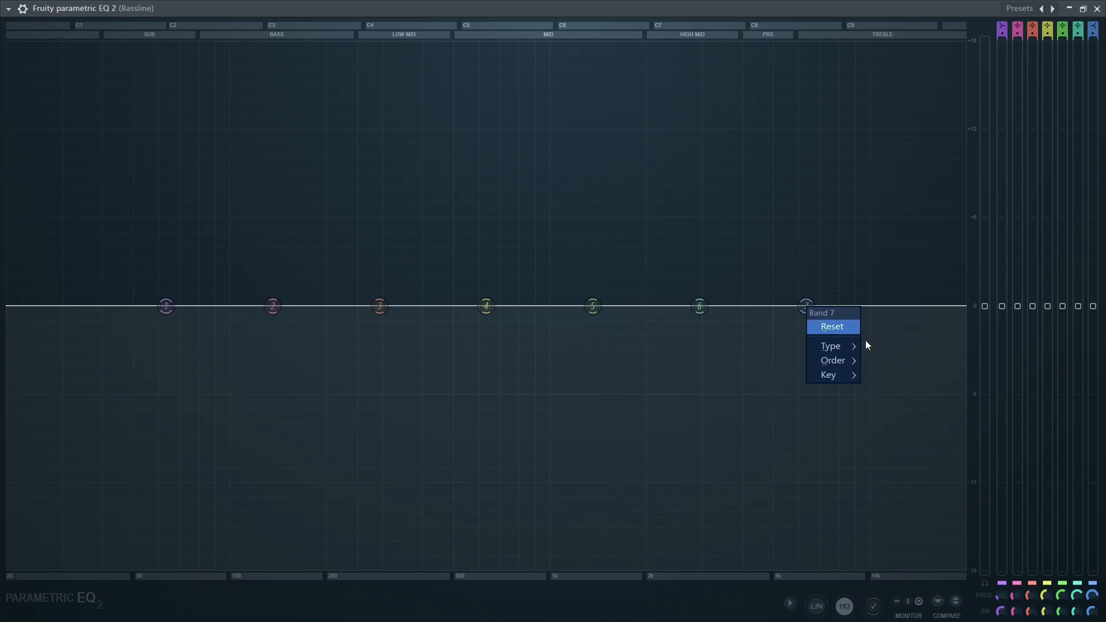
Turn band 7 of the bassline's Parametric EQ 2 into a low-pass filter at about 11596 Hz with a steeper order.
{"action": "mouse_move", "coordinate": [859, 345]}
{"action": "left_click", "coordinate": [887, 361]}
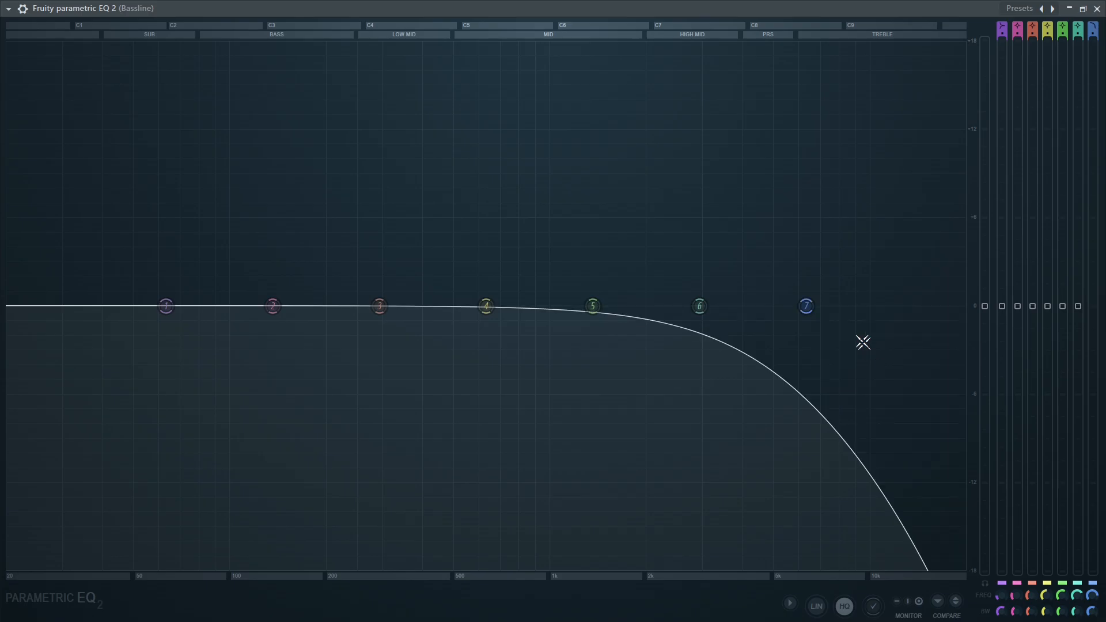
{"action": "left_click_drag", "start_coordinate": [817, 306], "coordinate": [890, 305]}
{"action": "right_click", "coordinate": [890, 306]}
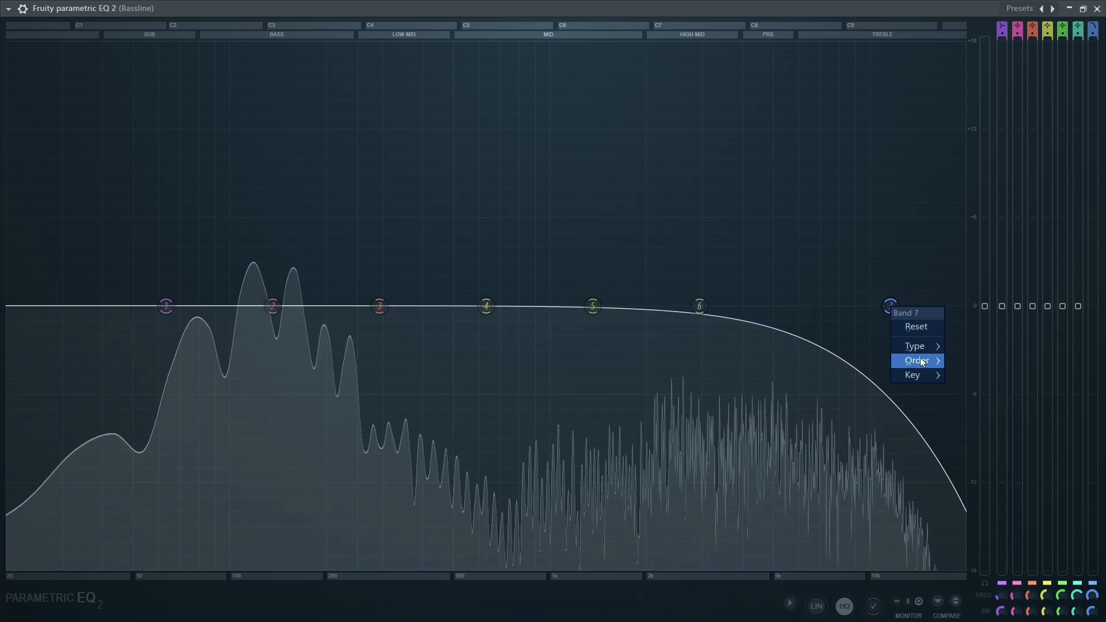
{"action": "mouse_move", "coordinate": [921, 361]}
{"action": "left_click", "coordinate": [970, 374]}
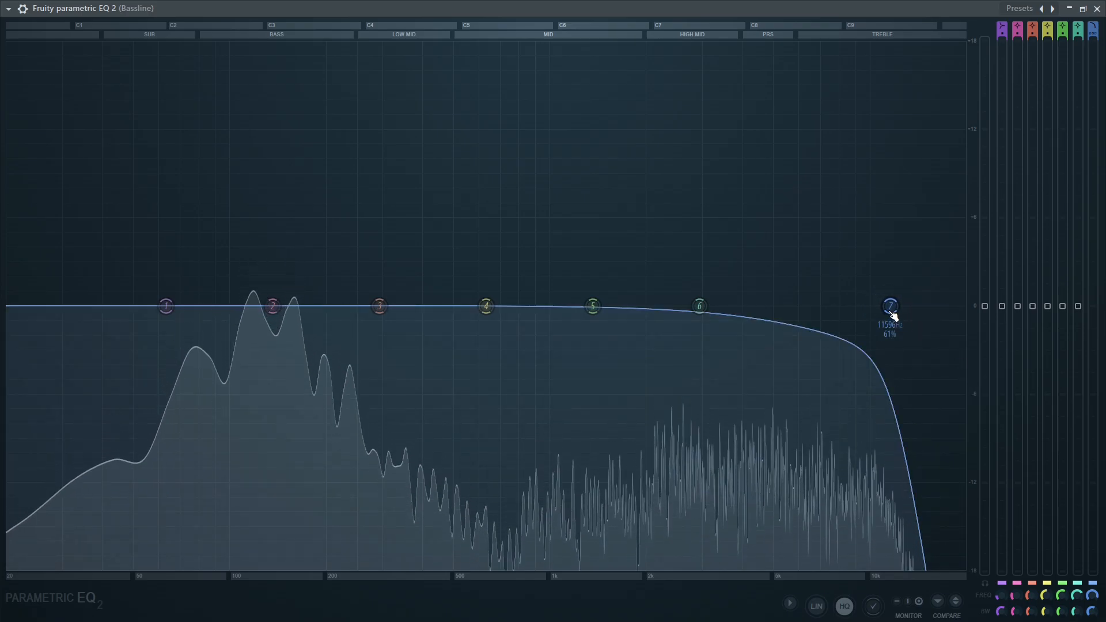
Lower band 7's low-pass cutoff to slightly above 7591 Hz and fine-tune its bandwidth, checking the bassline with the band briefly disabled.
{"action": "left_click_drag", "start_coordinate": [1093, 611], "coordinate": [1093, 620]}
{"action": "left_click_drag", "start_coordinate": [889, 305], "coordinate": [830, 306]}
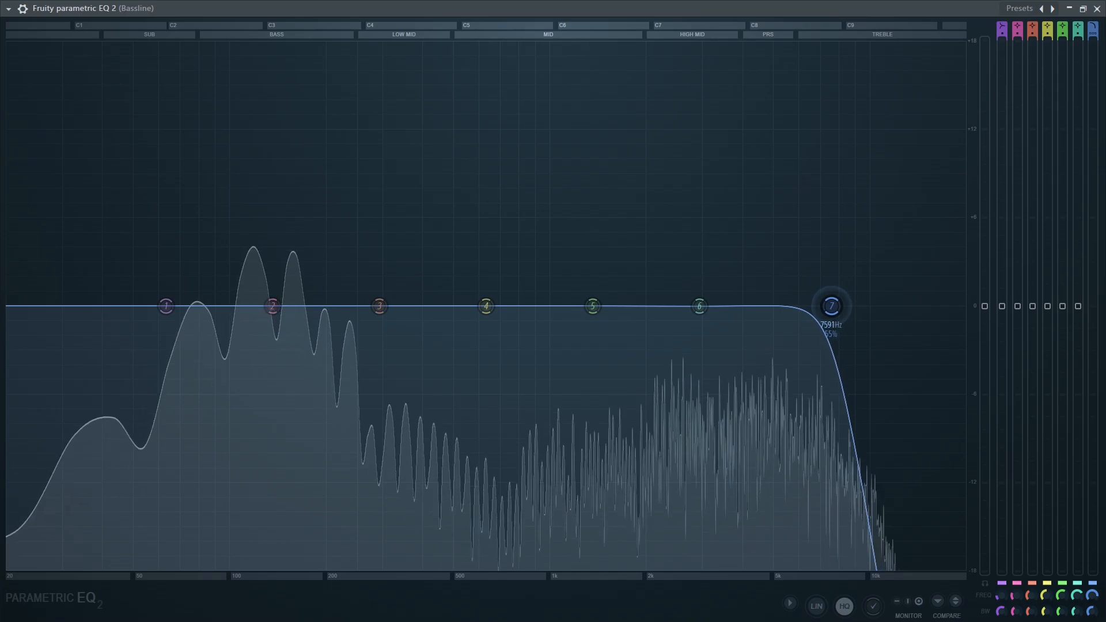
{"action": "left_click", "coordinate": [1093, 583]}
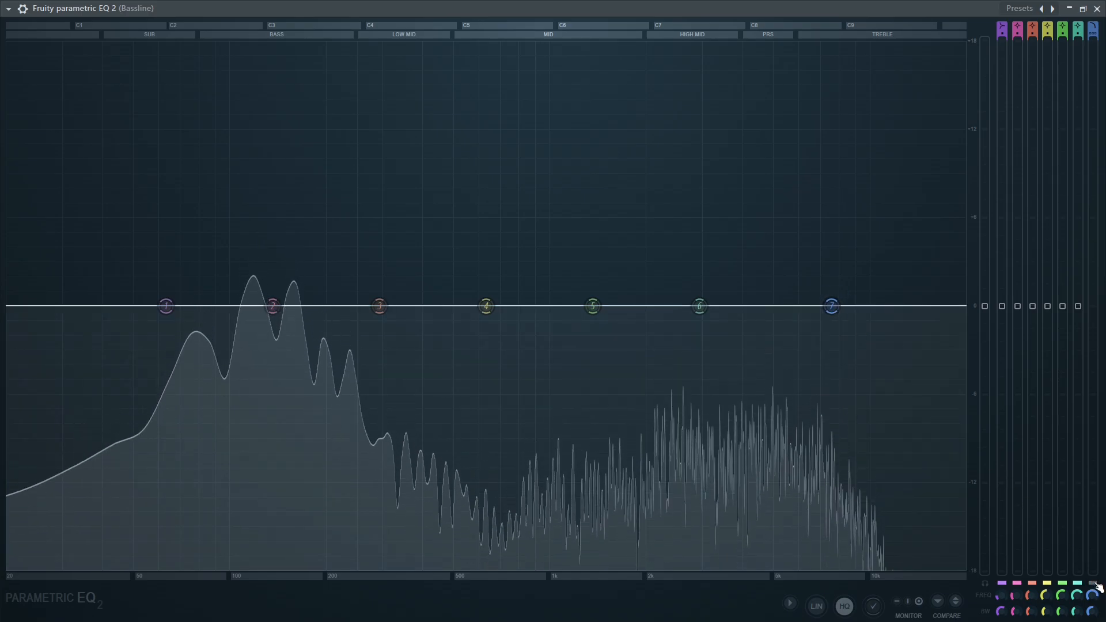
{"action": "left_click", "coordinate": [1093, 583]}
{"action": "left_click_drag", "start_coordinate": [833, 308], "coordinate": [843, 306]}
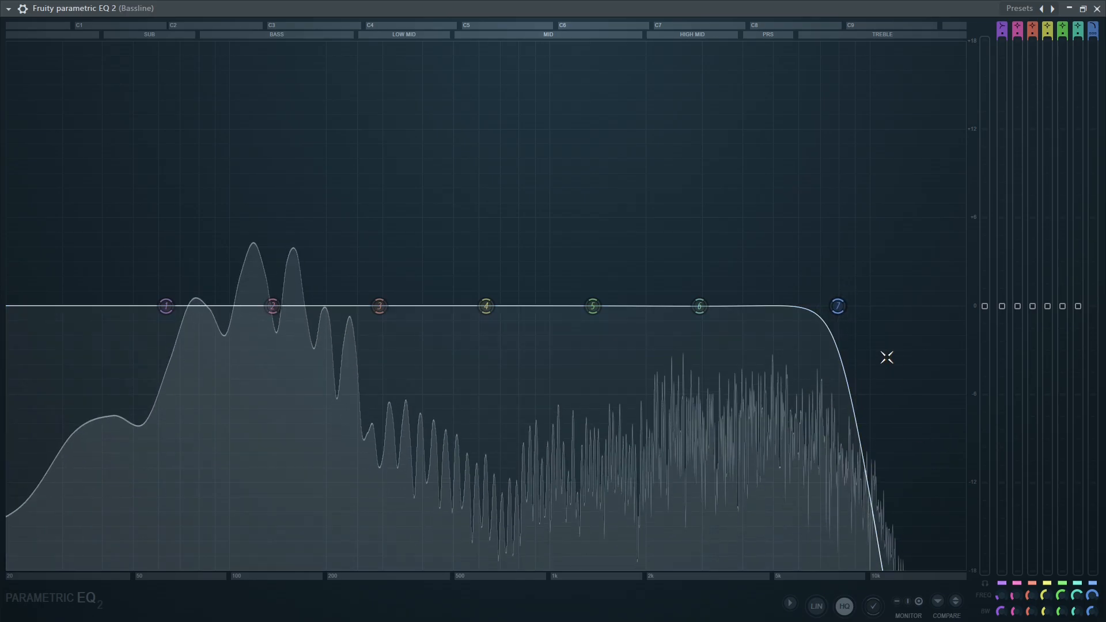
{"action": "scroll", "coordinate": [1090, 32], "scroll_direction": "down", "scroll_amount": 1}
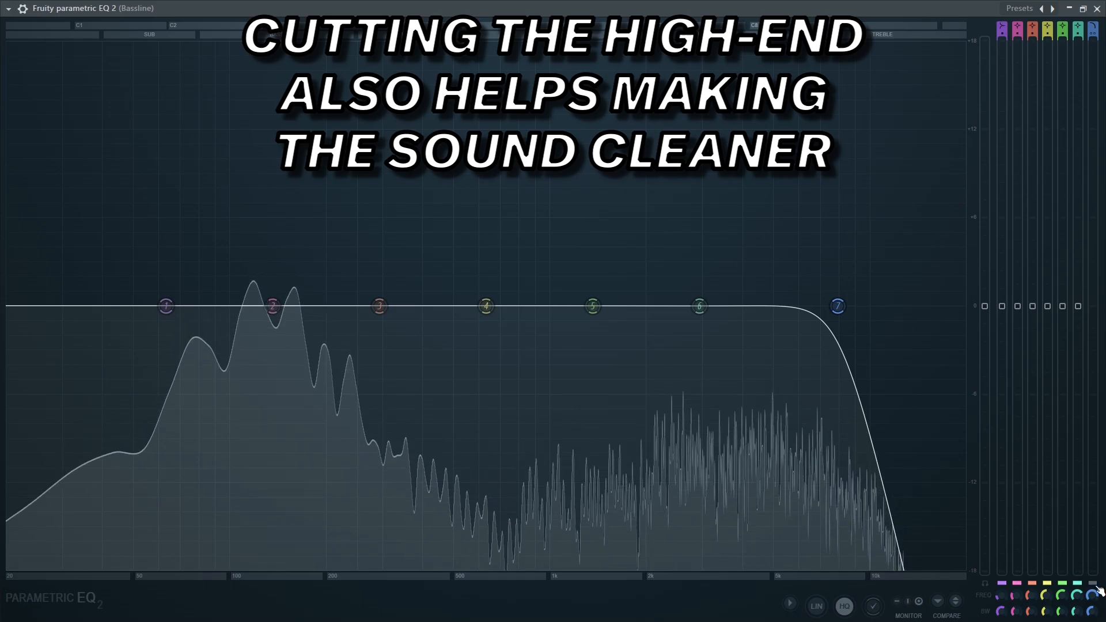
Toggle band 7 off and on during playback to compare the bassline with and without the high-end cut, ending with playback stopped.
{"action": "left_click", "coordinate": [1095, 585]}
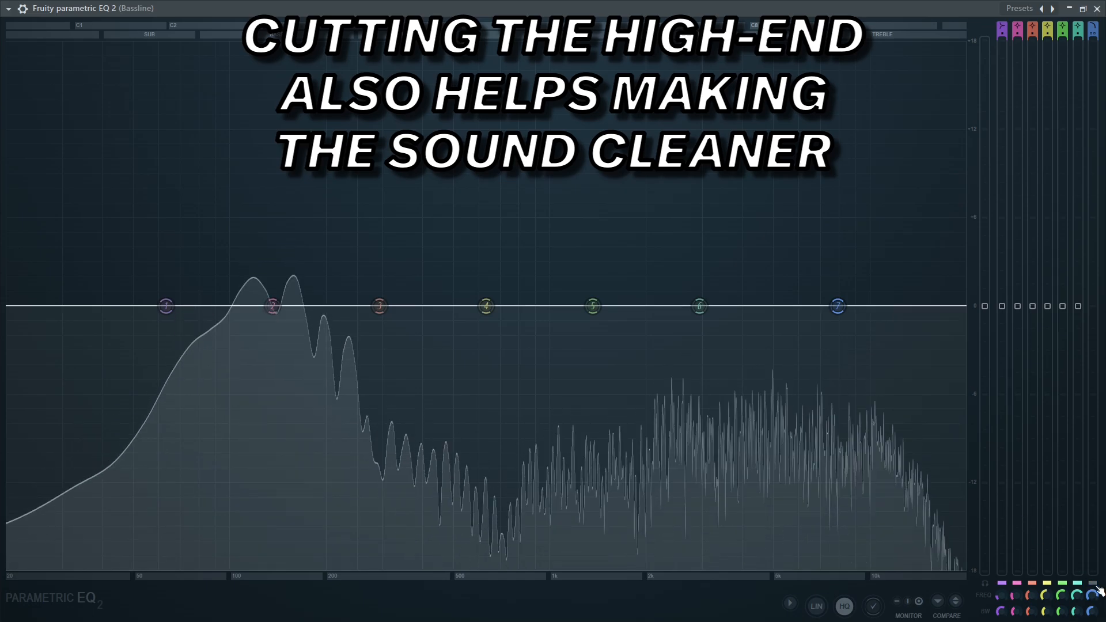
{"action": "left_click", "coordinate": [1095, 585]}
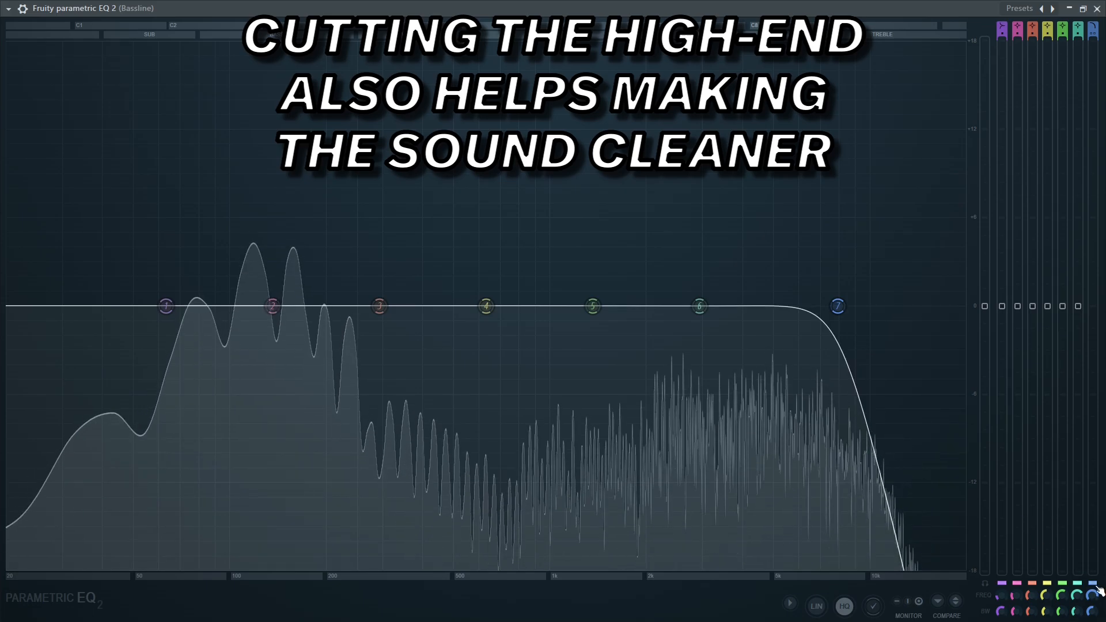
{"action": "left_click", "coordinate": [1095, 585]}
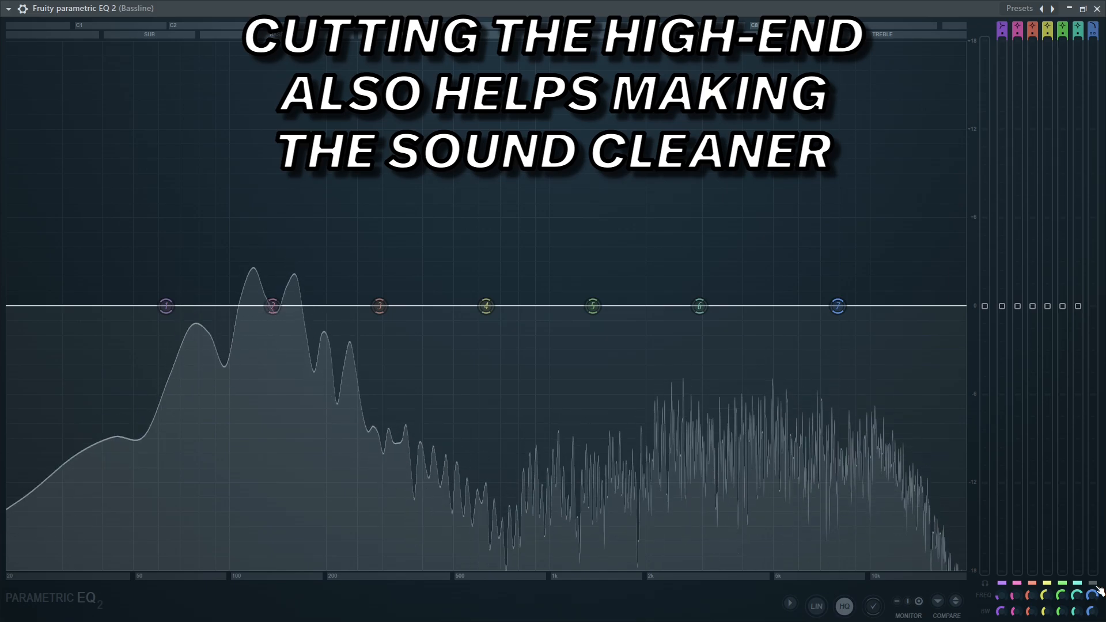
{"action": "left_click", "coordinate": [1095, 585]}
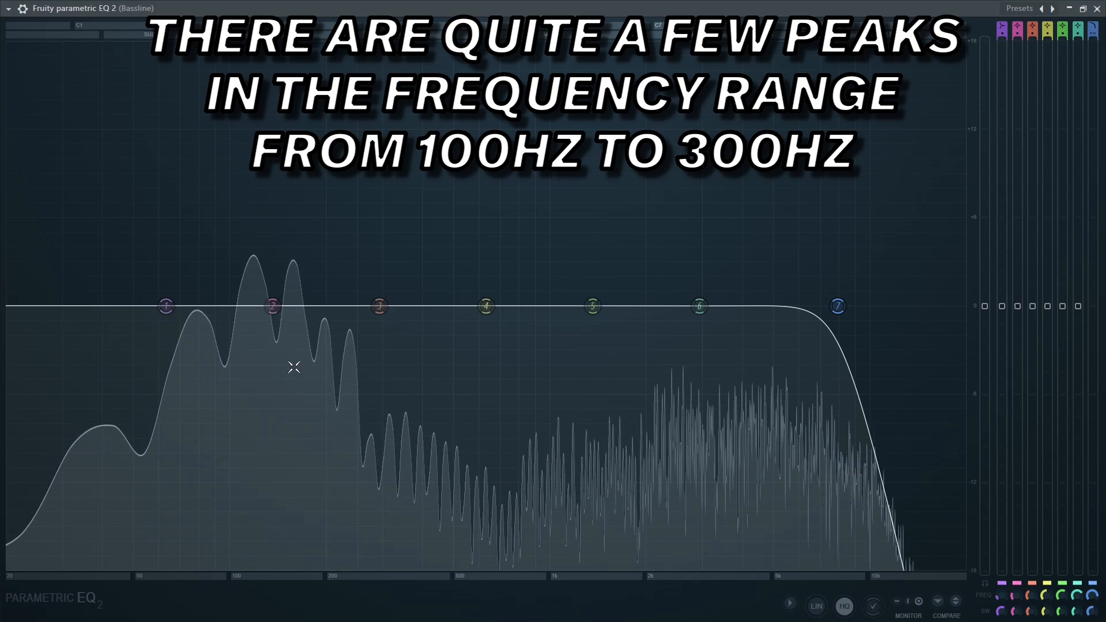
{"action": "key", "text": "space"}
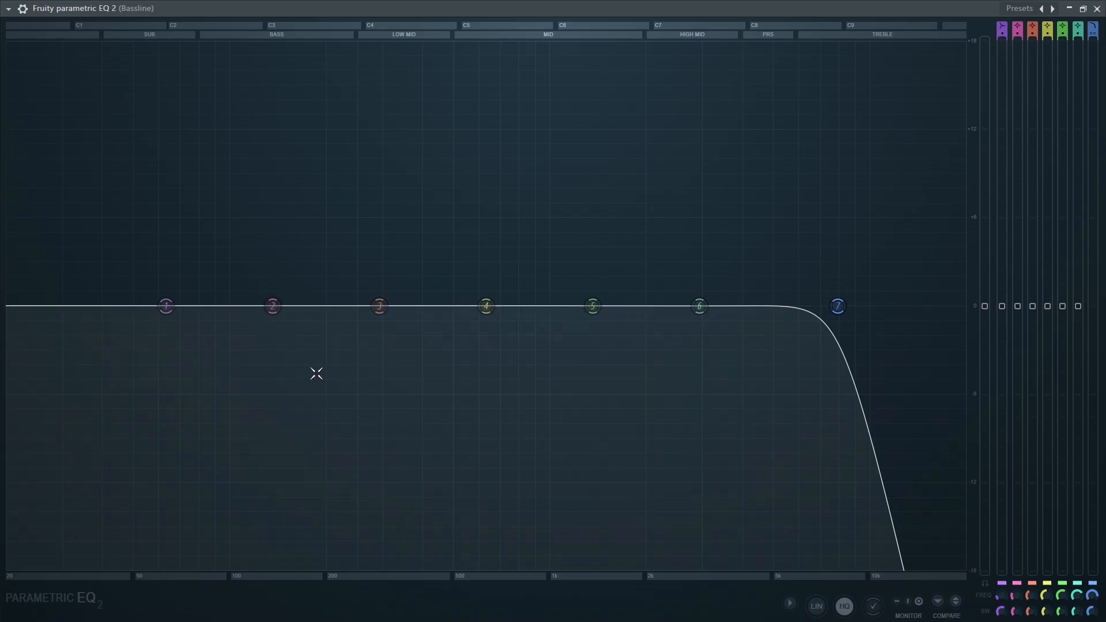
Set the EQ histogram's frequency precision to High.
{"action": "left_click", "coordinate": [790, 602]}
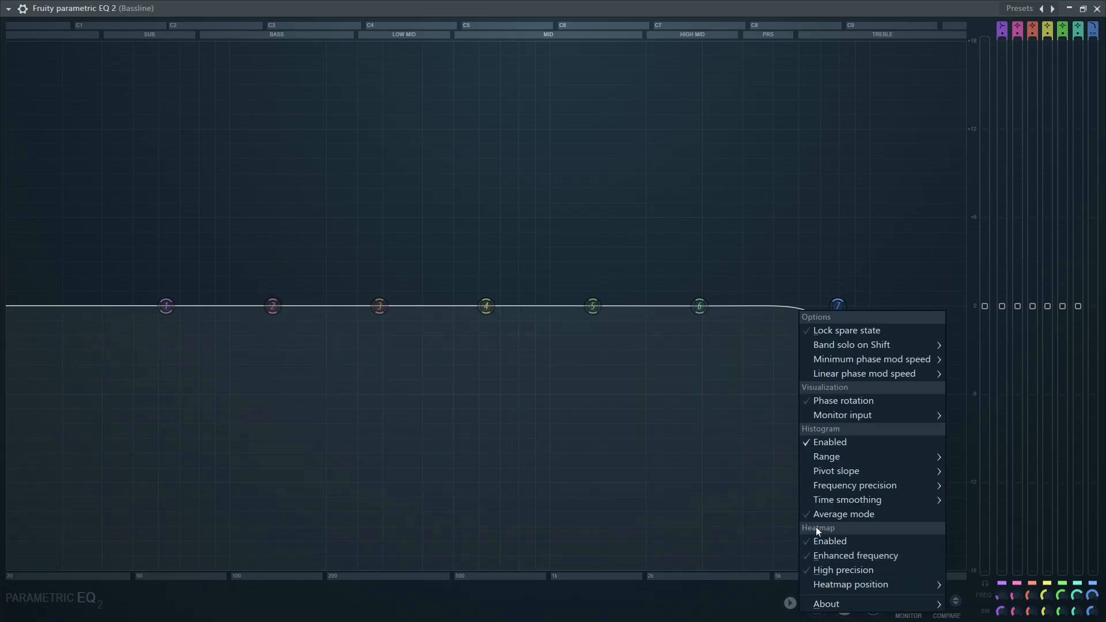
{"action": "mouse_move", "coordinate": [828, 488]}
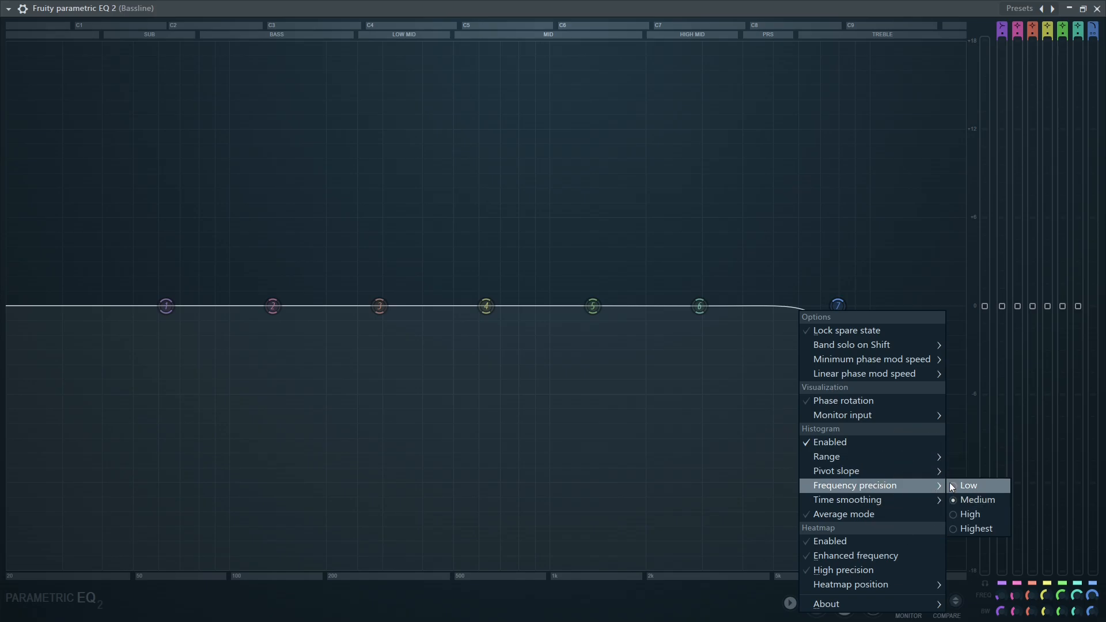
{"action": "left_click", "coordinate": [969, 514]}
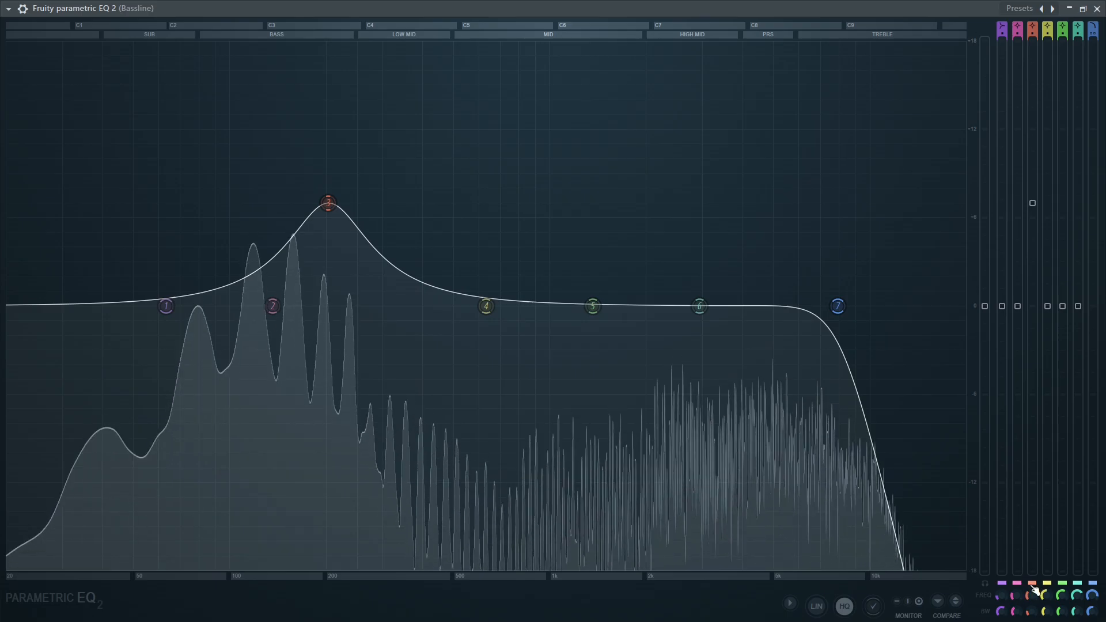
Compare the bassline with band 3's boost muted and active during playback, leaving the band active.
{"action": "left_click", "coordinate": [1032, 583]}
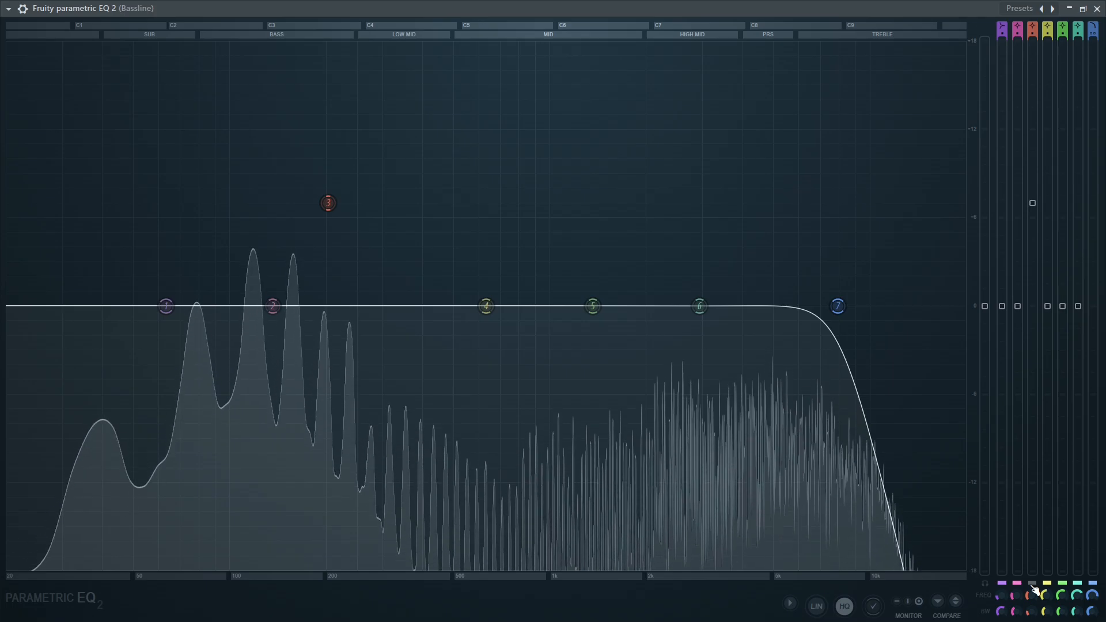
{"action": "left_click", "coordinate": [1032, 583]}
{"action": "left_click", "coordinate": [1032, 583]}
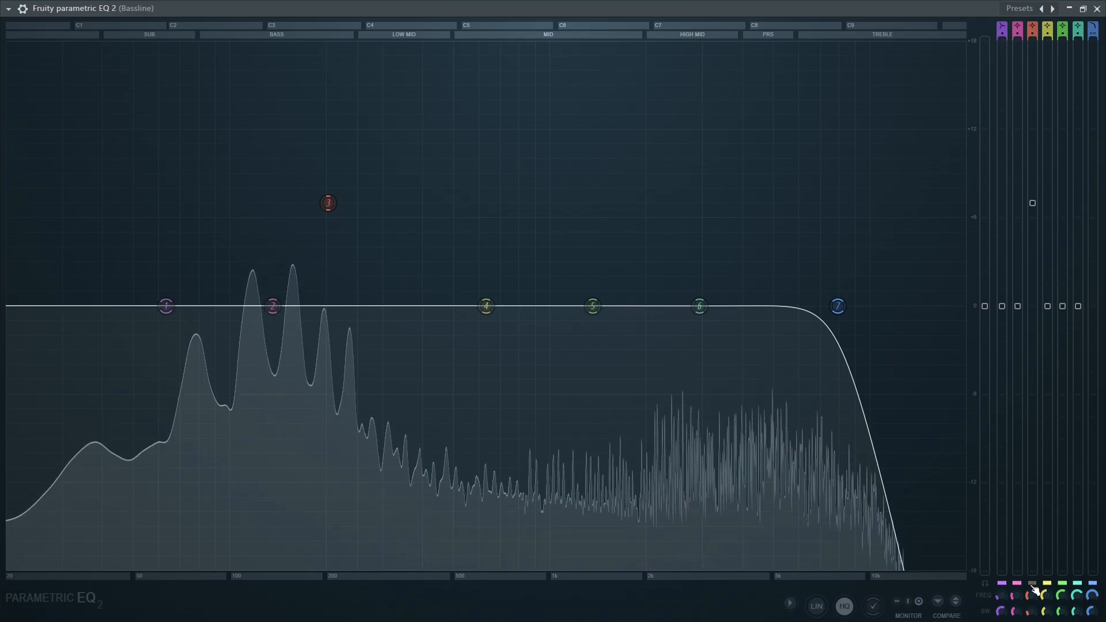
{"action": "left_click", "coordinate": [1032, 583]}
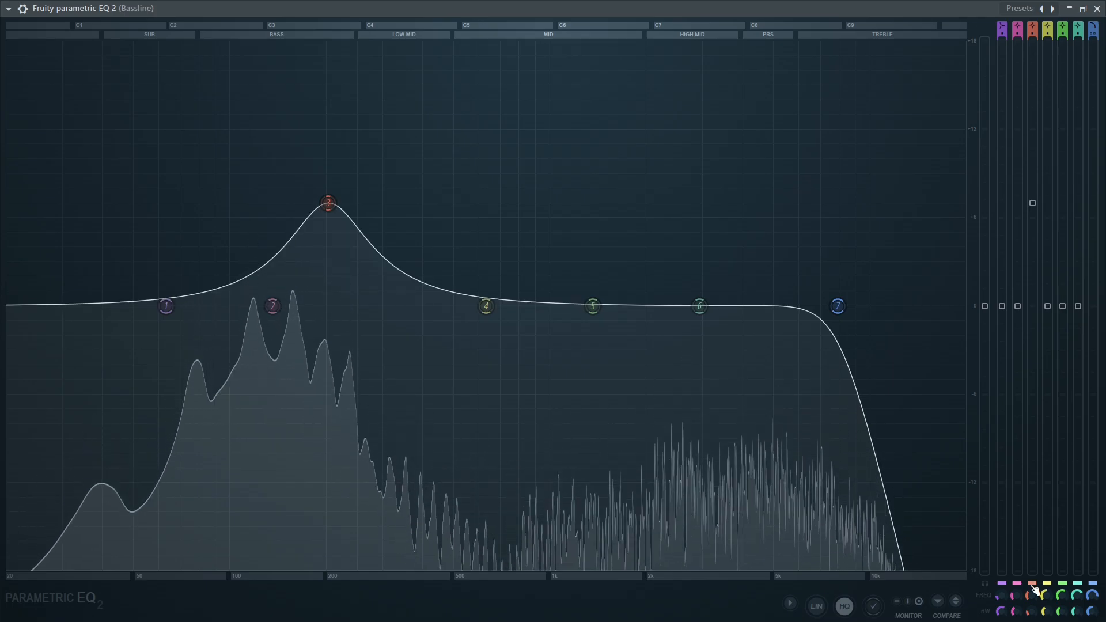
{"action": "left_click", "coordinate": [1032, 583]}
{"action": "key", "text": "space"}
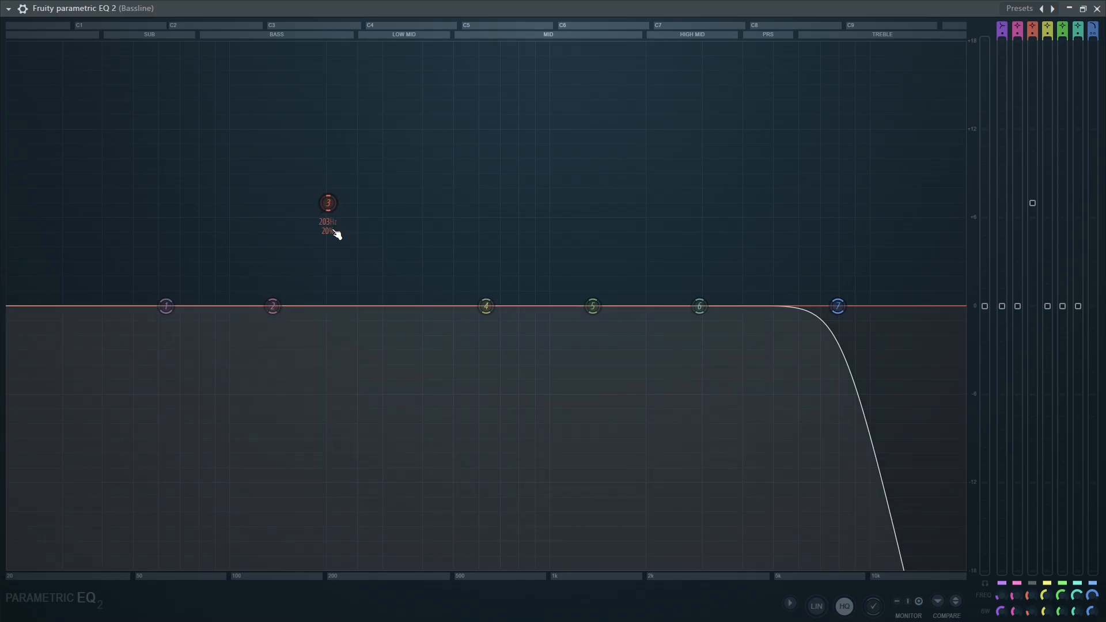
{"action": "left_click", "coordinate": [1032, 583]}
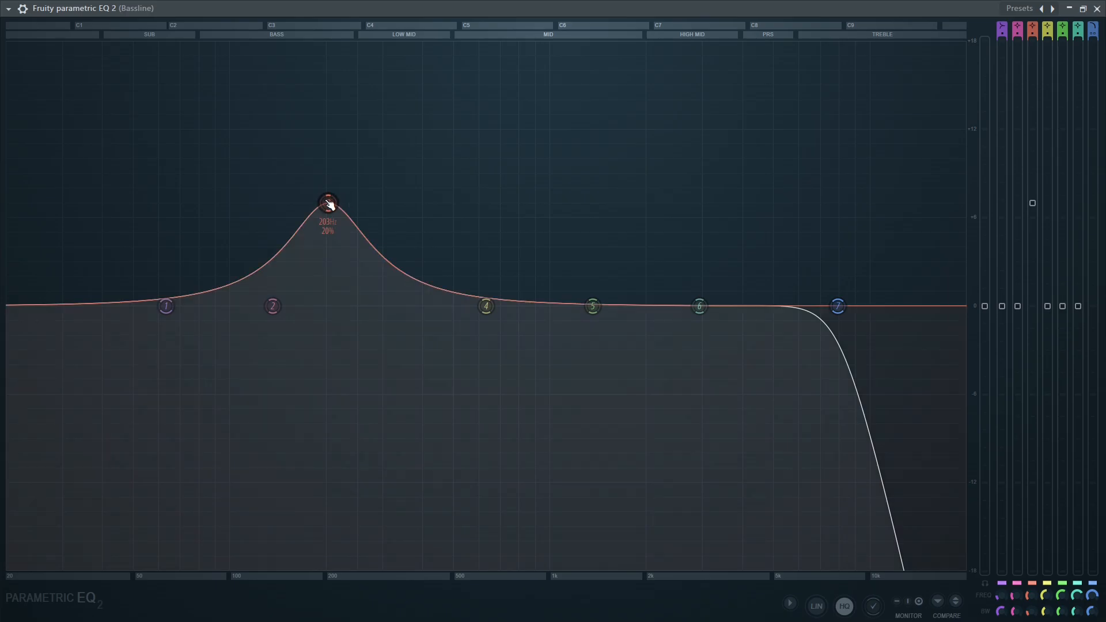
Turn band 3 into a cut of about 4.5 dB at 193 Hz with a 10% bandwidth while the bassline plays.
{"action": "left_click_drag", "start_coordinate": [330, 206], "coordinate": [338, 383]}
{"action": "scroll", "coordinate": [341, 387], "scroll_direction": "down", "scroll_amount": 6}
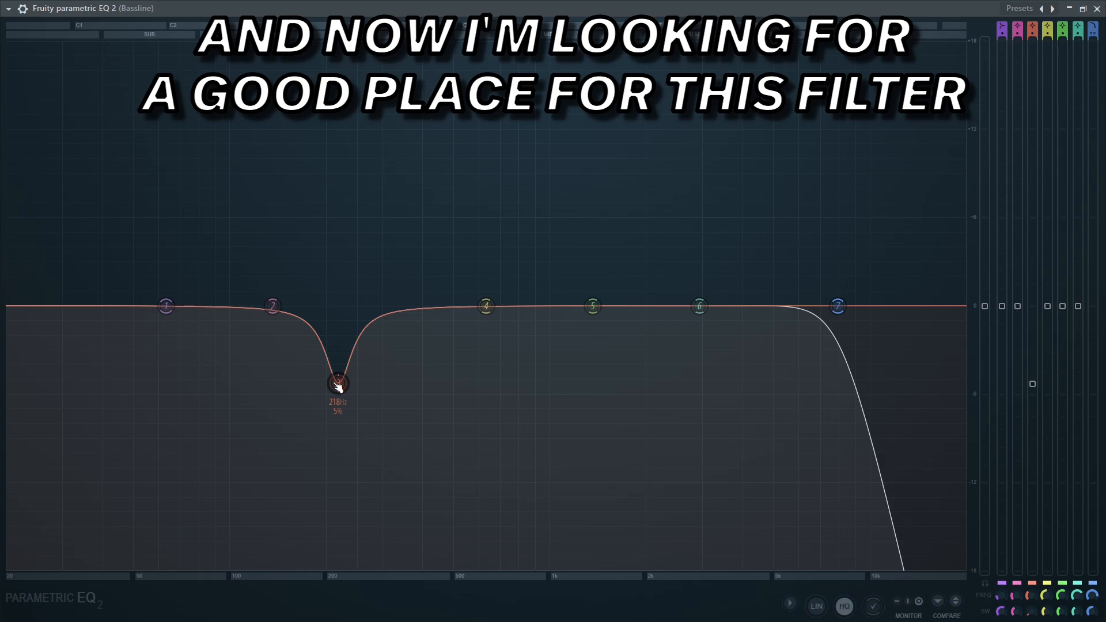
{"action": "key", "text": "space"}
{"action": "mouse_move", "coordinate": [338, 384]}
{"action": "left_mouse_down"}
{"action": "mouse_move", "coordinate": [348, 400]}
{"action": "mouse_move", "coordinate": [322, 410]}
{"action": "mouse_move", "coordinate": [341, 423]}
{"action": "mouse_move", "coordinate": [294, 397]}
{"action": "mouse_move", "coordinate": [313, 385]}
{"action": "mouse_move", "coordinate": [300, 377]}
{"action": "mouse_move", "coordinate": [250, 385]}
{"action": "mouse_move", "coordinate": [299, 388]}
{"action": "mouse_move", "coordinate": [323, 375]}
{"action": "left_mouse_up"}
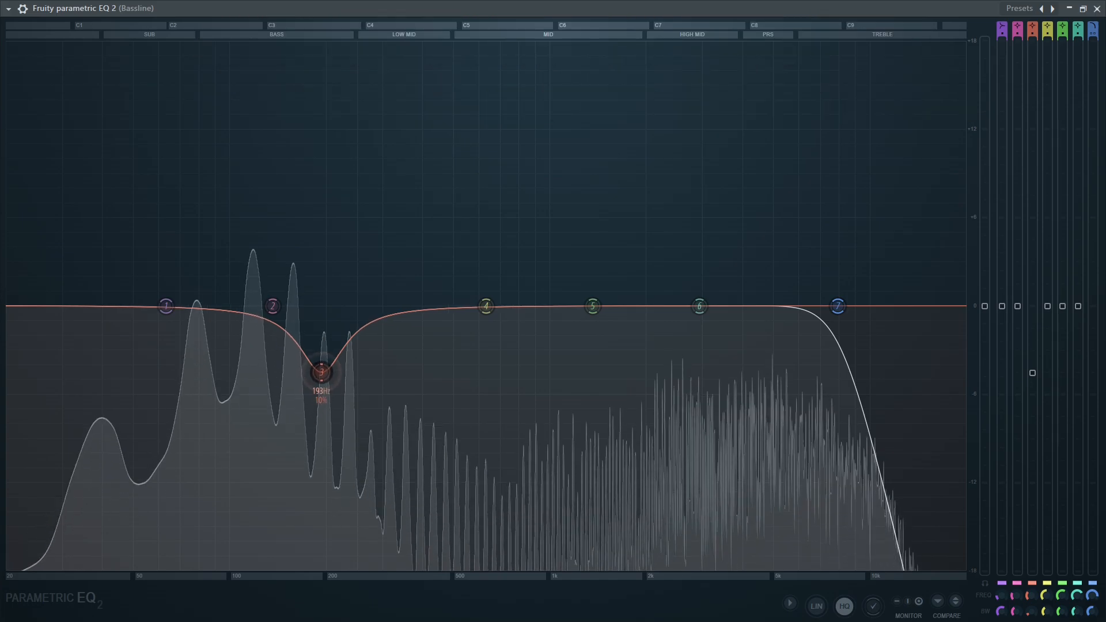
Compare the bassline with band 3's low-mid cut muted and active, leaving the cut active.
{"action": "left_click", "coordinate": [1031, 583]}
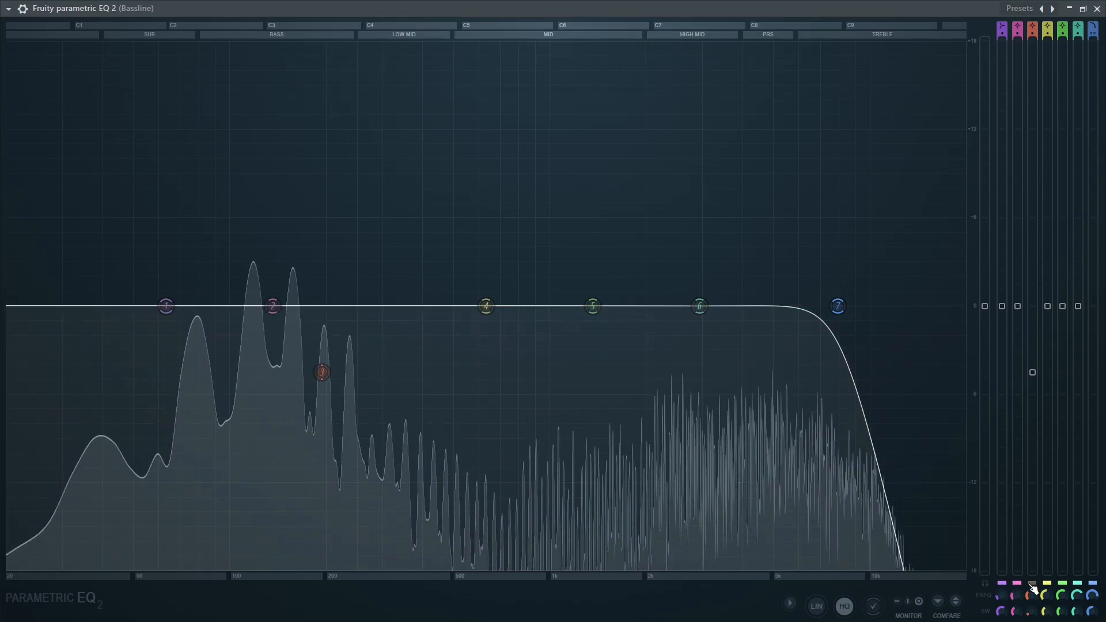
{"action": "left_click", "coordinate": [1032, 584]}
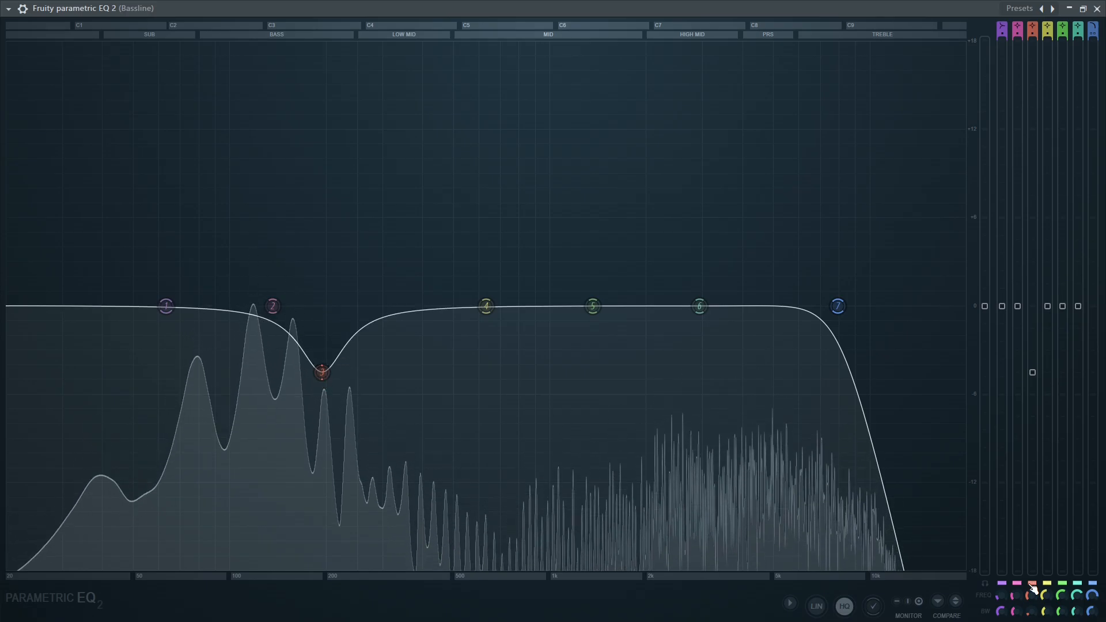
{"action": "left_click", "coordinate": [1032, 584]}
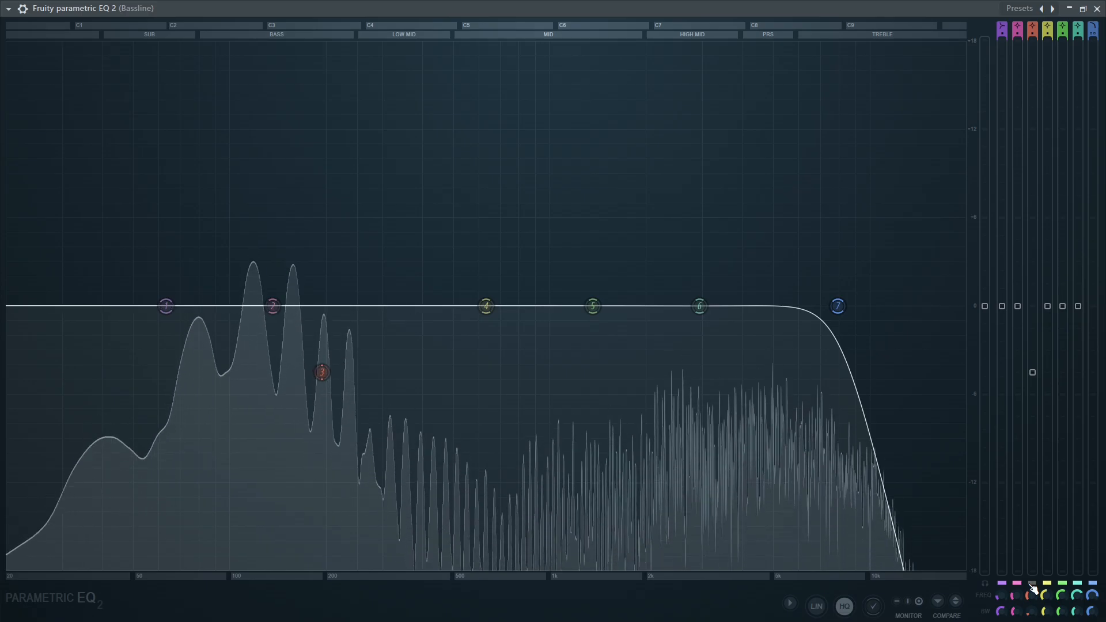
{"action": "left_click", "coordinate": [1032, 584]}
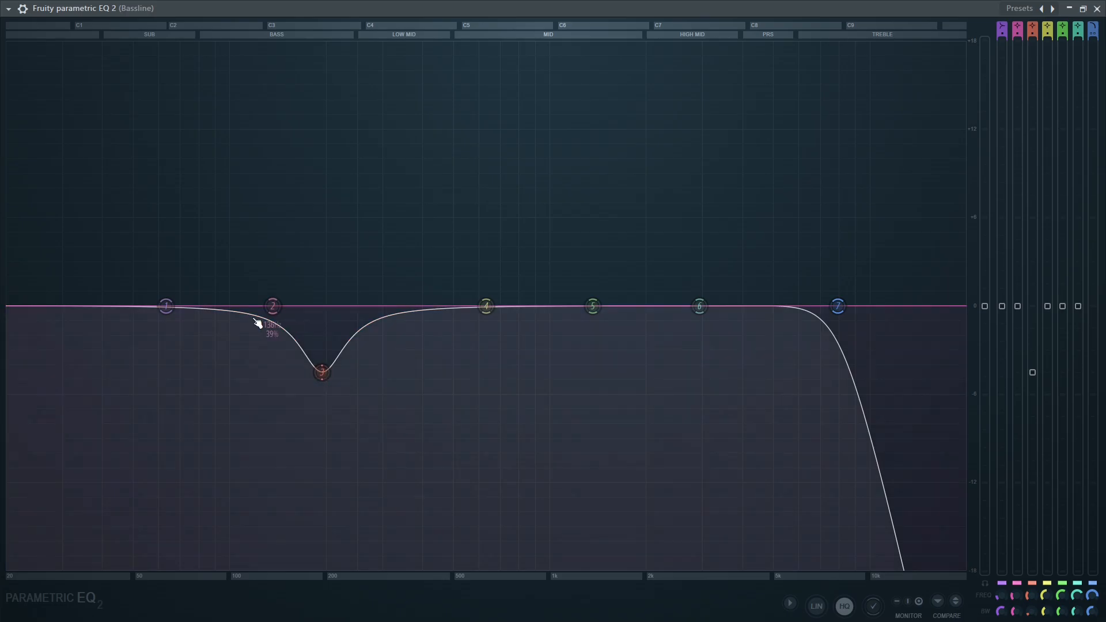
Boost the lows about 4 dB with band 1 as a low shelf at band 2's frequency, and steepen its slope.
{"action": "right_click", "coordinate": [166, 306]}
{"action": "mouse_move", "coordinate": [212, 346]}
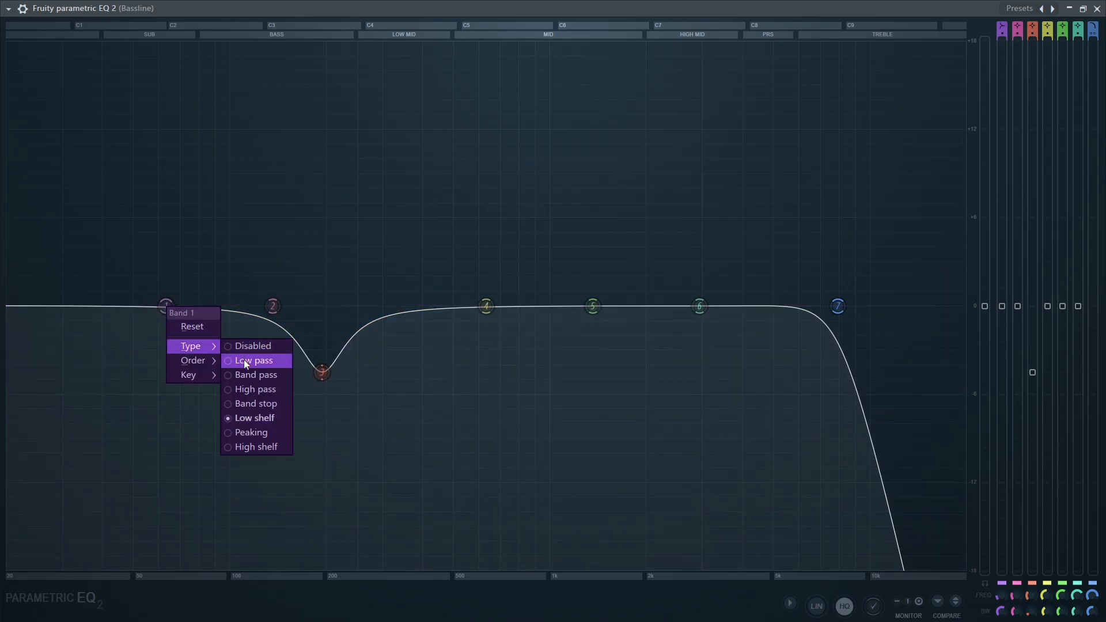
{"action": "left_click", "coordinate": [246, 424]}
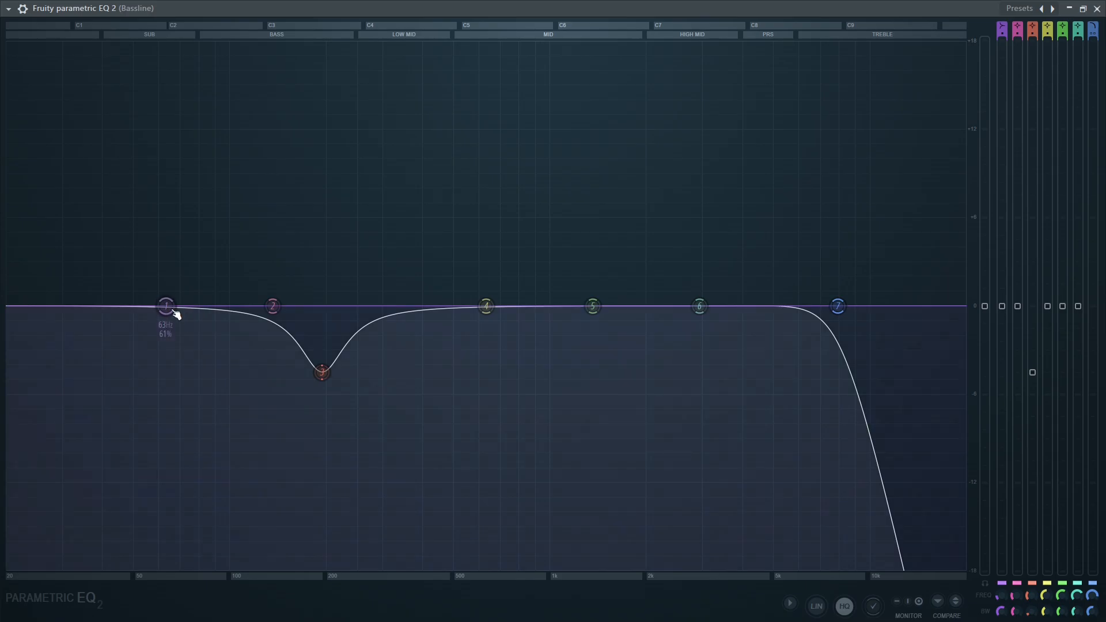
{"action": "left_click_drag", "start_coordinate": [167, 306], "coordinate": [255, 233]}
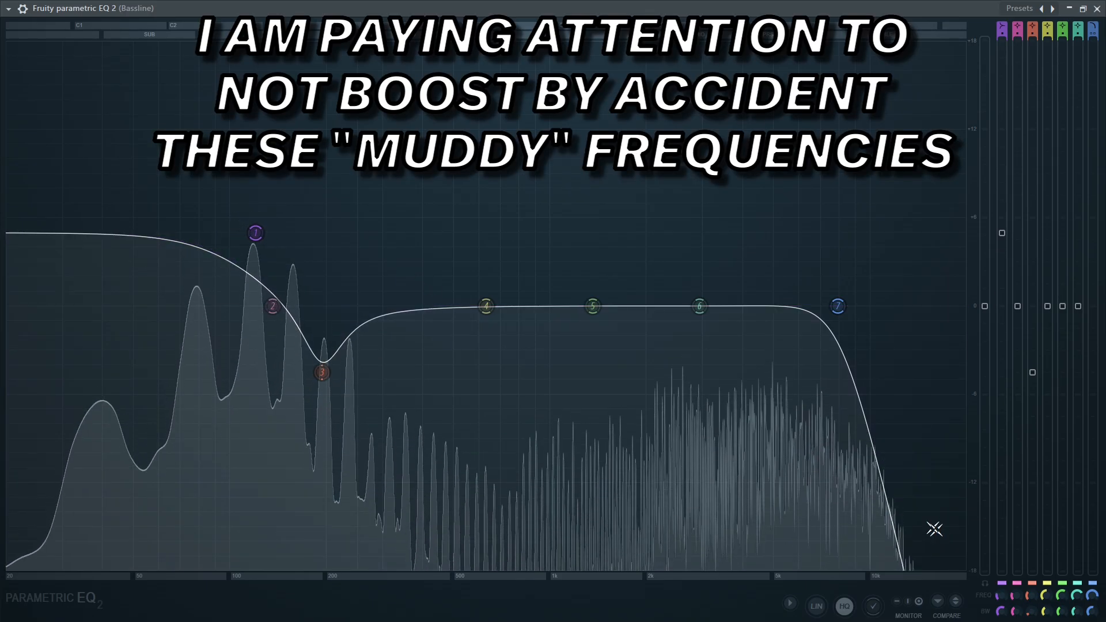
{"action": "left_click_drag", "start_coordinate": [1001, 611], "coordinate": [1000, 621]}
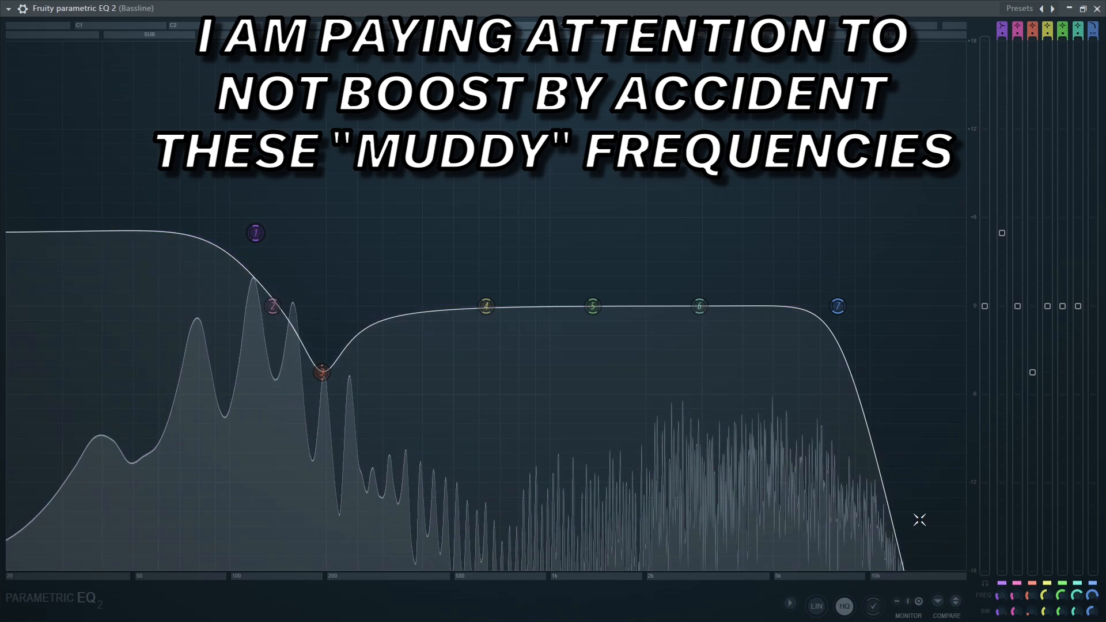
{"action": "mouse_move", "coordinate": [271, 238]}
{"action": "left_mouse_down"}
{"action": "mouse_move", "coordinate": [262, 248]}
{"action": "mouse_move", "coordinate": [289, 242]}
{"action": "mouse_move", "coordinate": [272, 245]}
{"action": "left_mouse_up"}
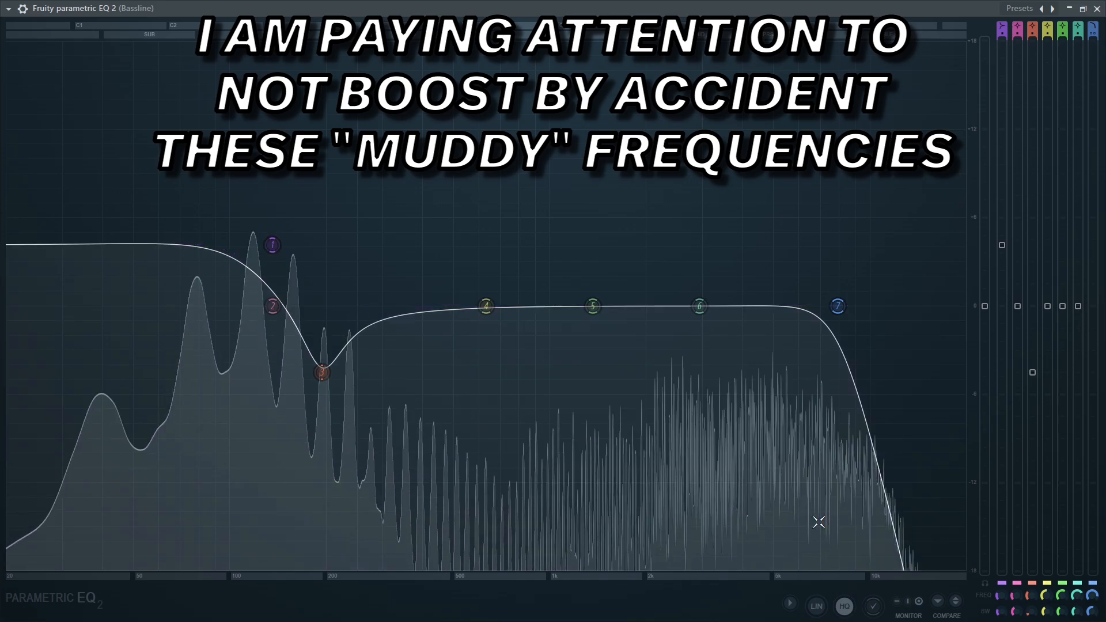
Compare the bassline with band 1's low-shelf boost muted and active, leave it active and stop playback.
{"action": "left_click", "coordinate": [1002, 584]}
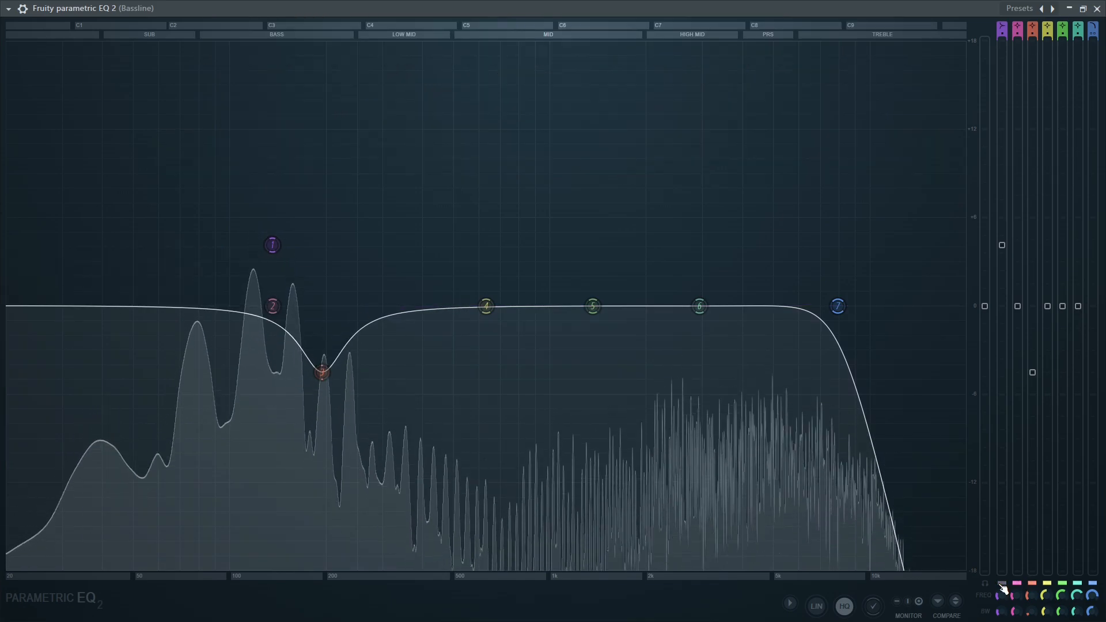
{"action": "left_click", "coordinate": [1002, 584]}
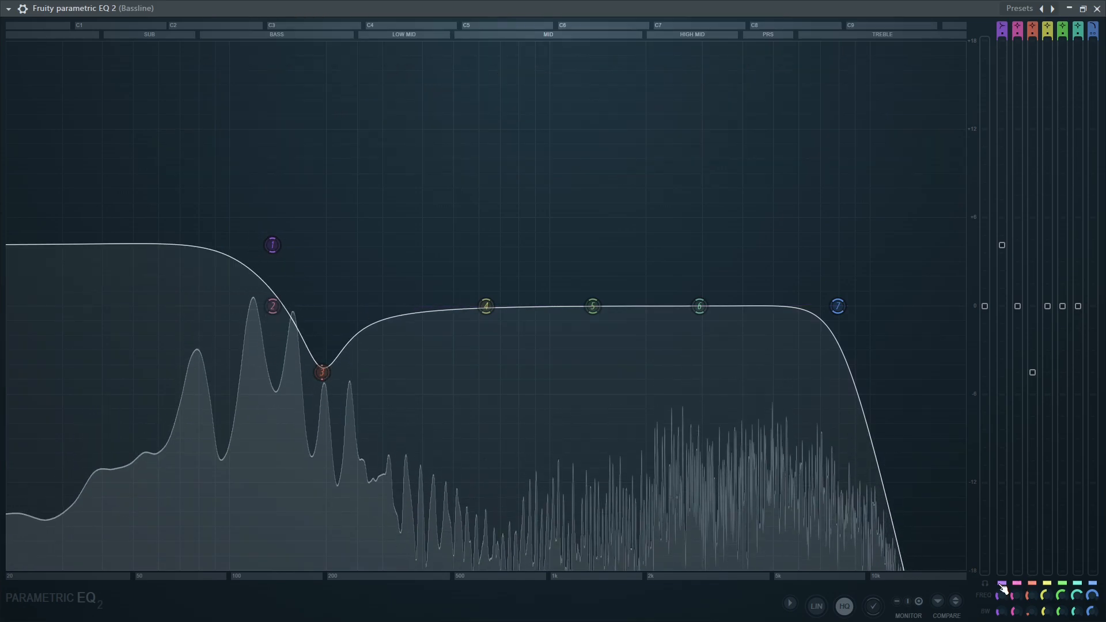
{"action": "left_click", "coordinate": [1001, 584]}
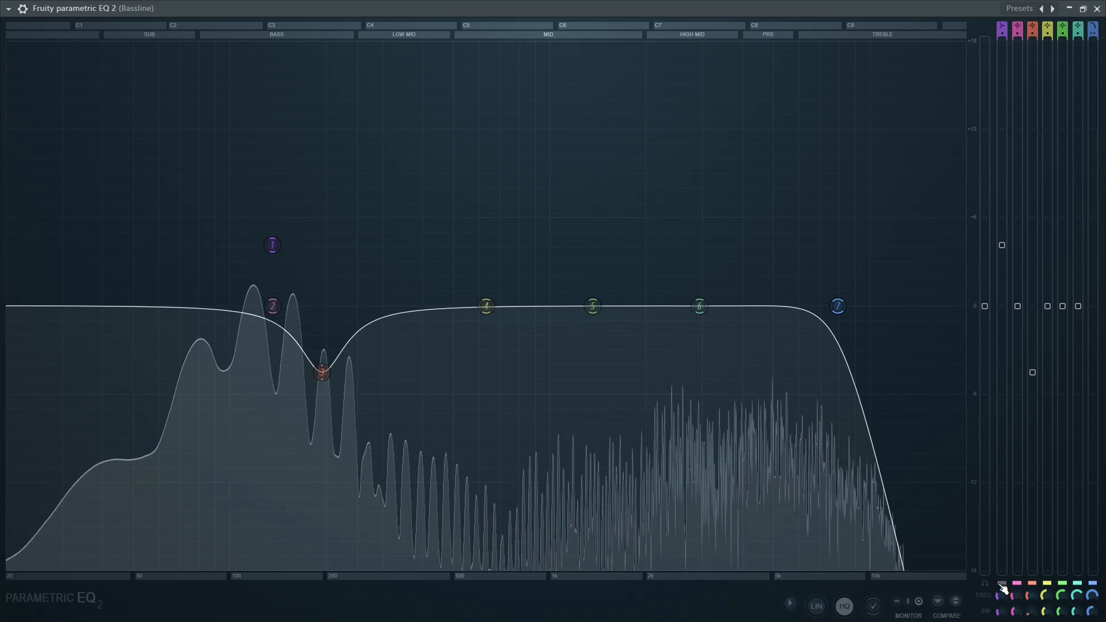
{"action": "left_click", "coordinate": [1001, 584]}
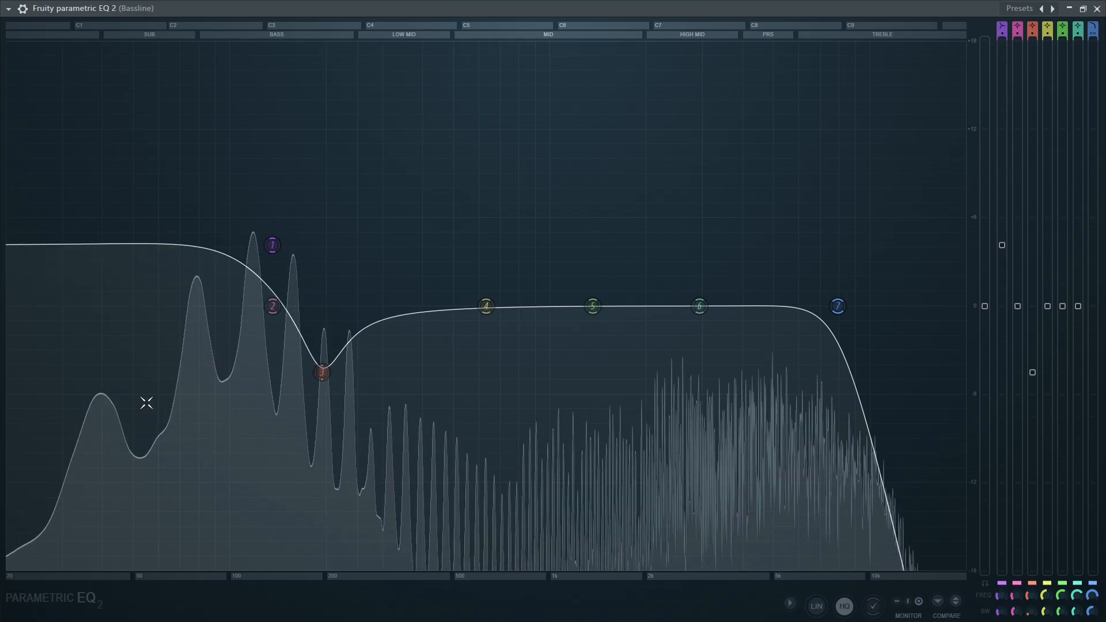
{"action": "mouse_move", "coordinate": [476, 288]}
{"action": "key", "text": "space"}
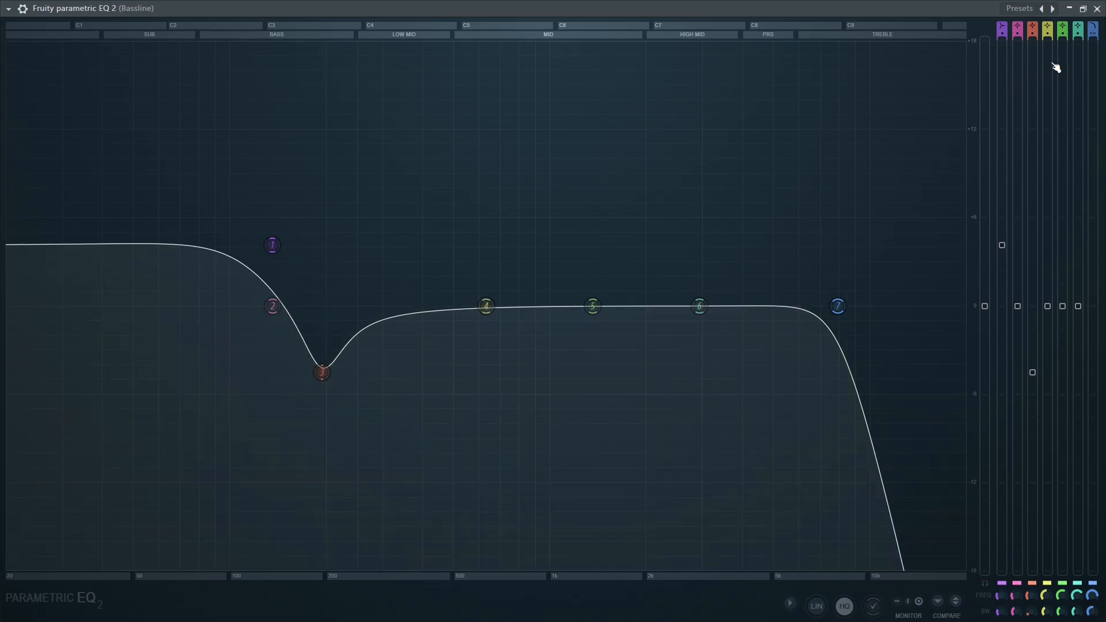
Restore the EQ to a smaller window beside the mixer's first tracks and compare playback with Fruity parametric EQ 2 bypassed and enabled.
{"action": "left_click", "coordinate": [1081, 10]}
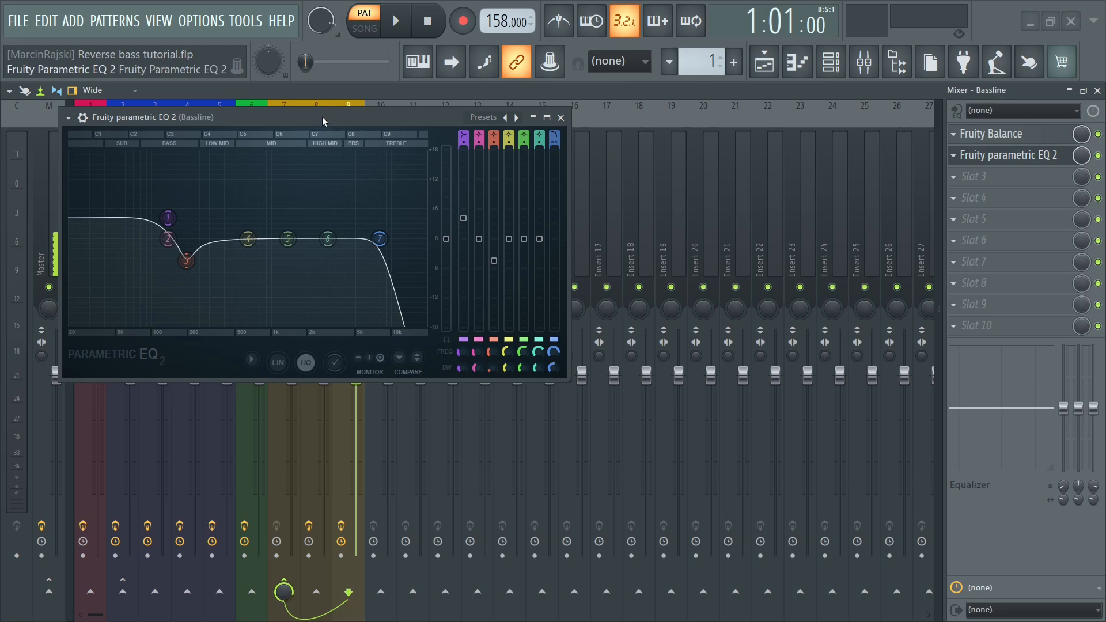
{"action": "left_click_drag", "start_coordinate": [323, 116], "coordinate": [692, 99]}
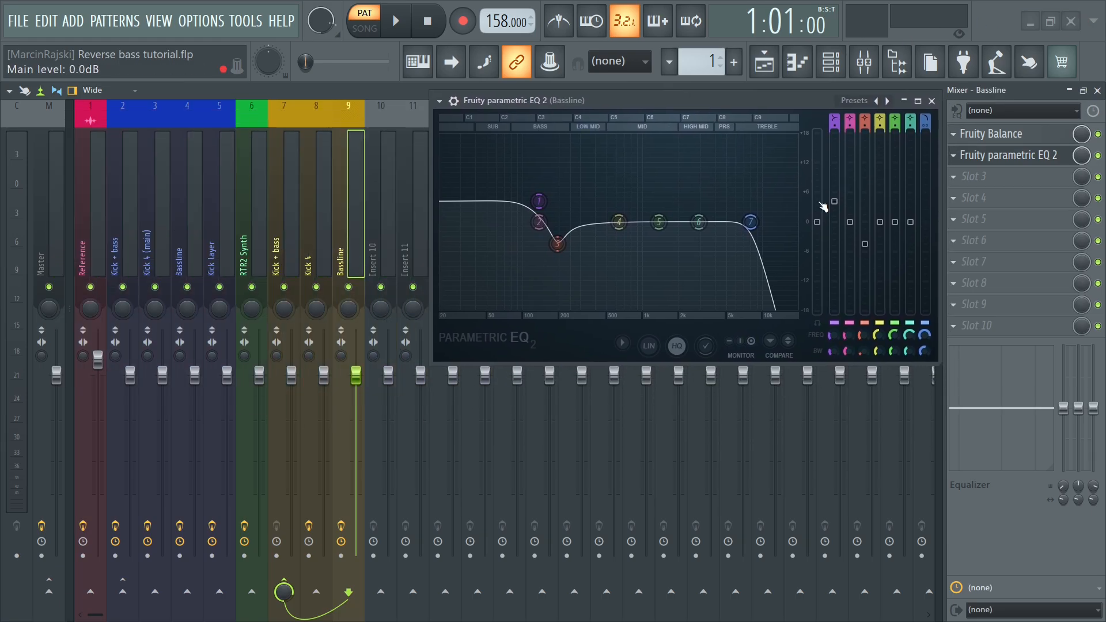
{"action": "key", "text": "space"}
{"action": "left_click", "coordinate": [1098, 157]}
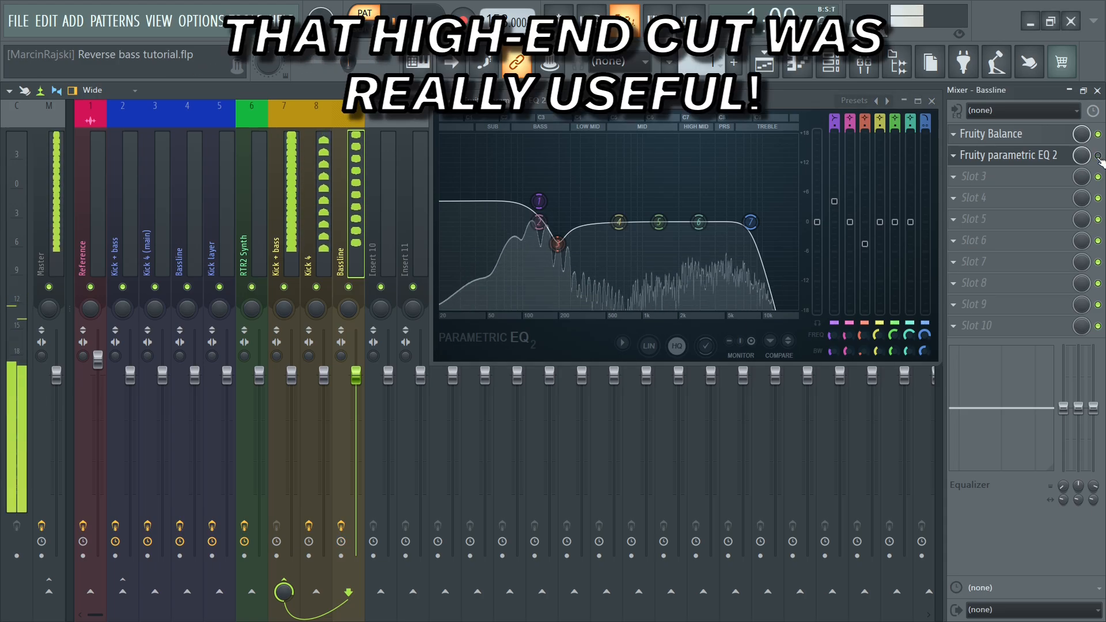
{"action": "left_click", "coordinate": [1098, 157]}
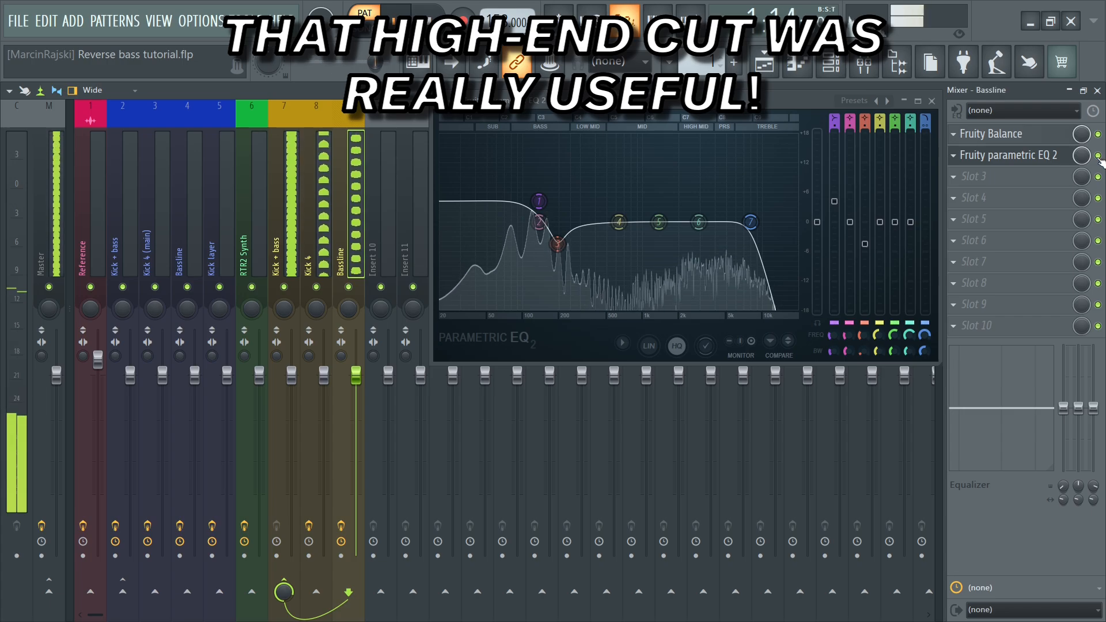
{"action": "left_click", "coordinate": [1098, 157]}
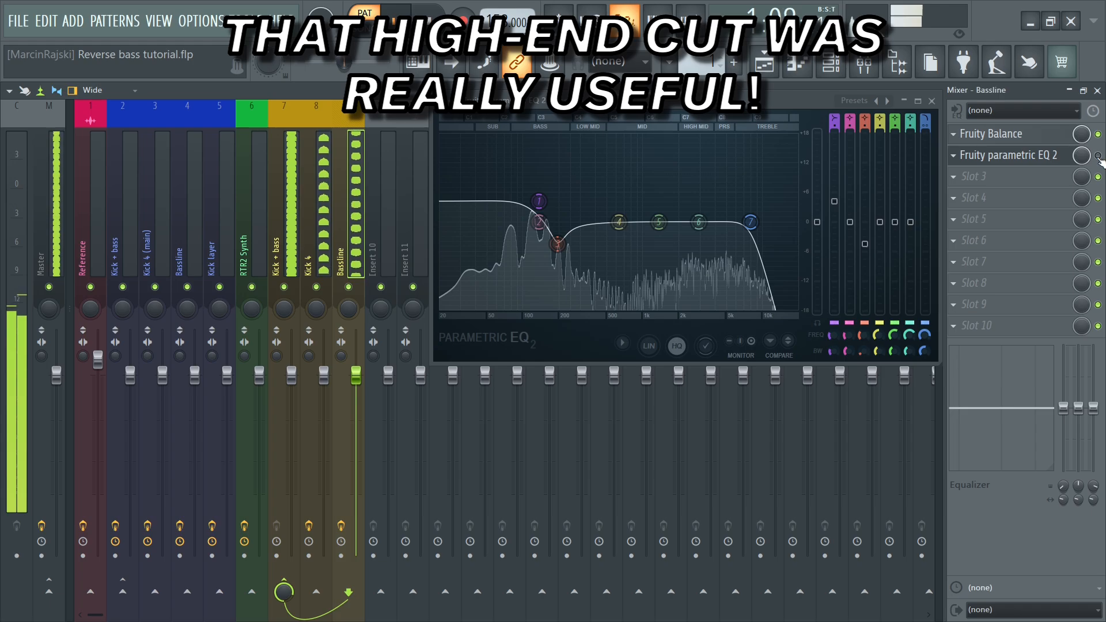
{"action": "left_click", "coordinate": [1098, 157]}
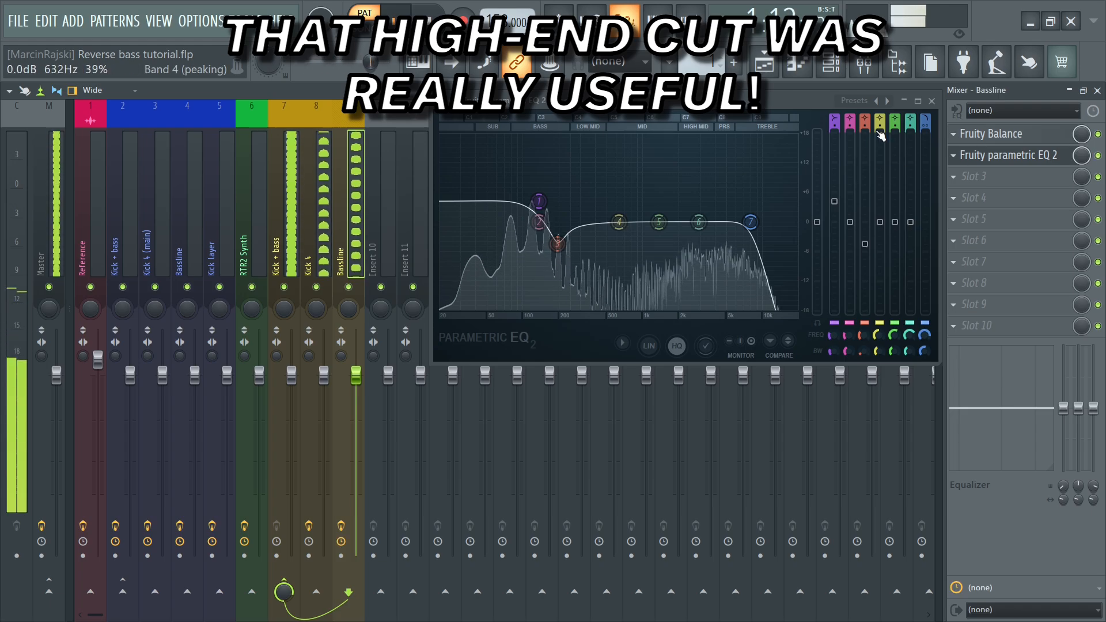
{"action": "key", "text": "space"}
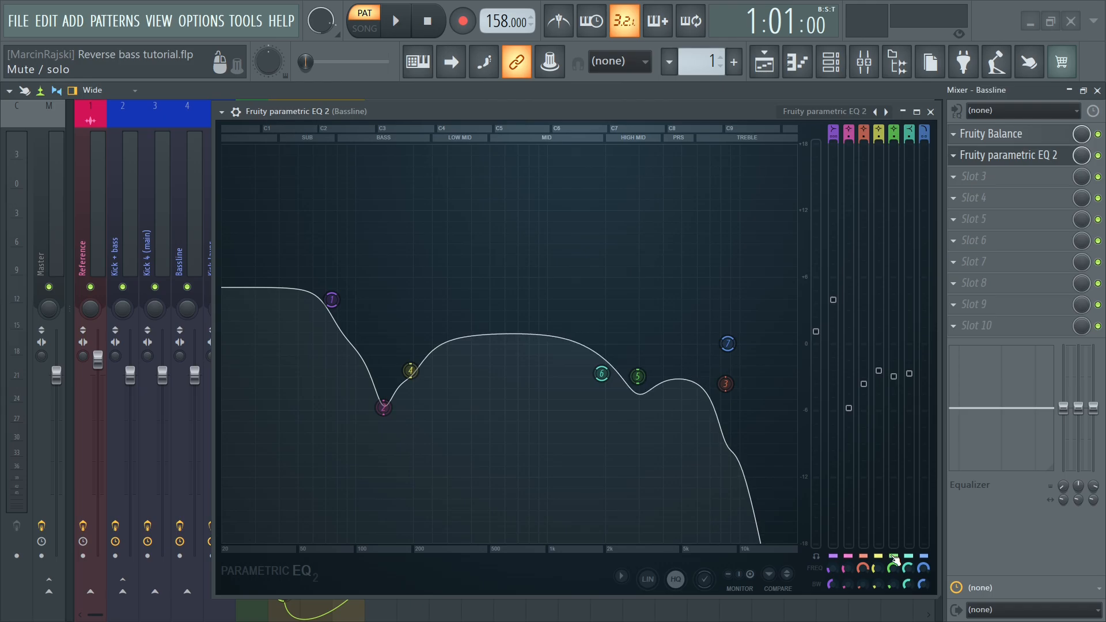
Play the bassline and compare it with band 5's cut at 2944 Hz muted and active.
{"action": "key", "text": "space"}
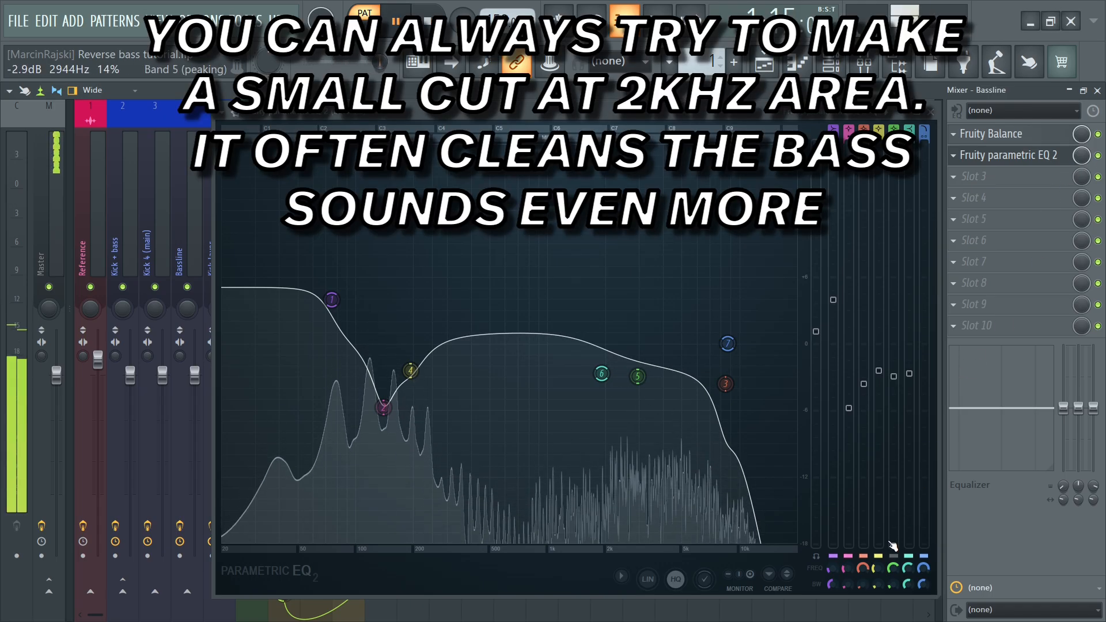
{"action": "left_click", "coordinate": [898, 559]}
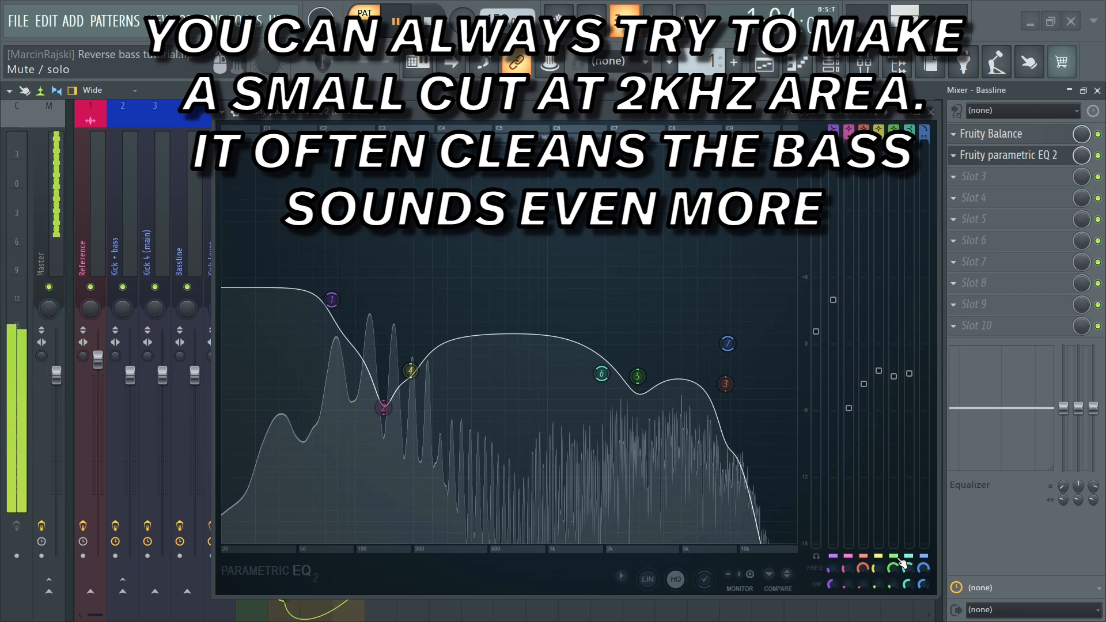
{"action": "left_click", "coordinate": [898, 559]}
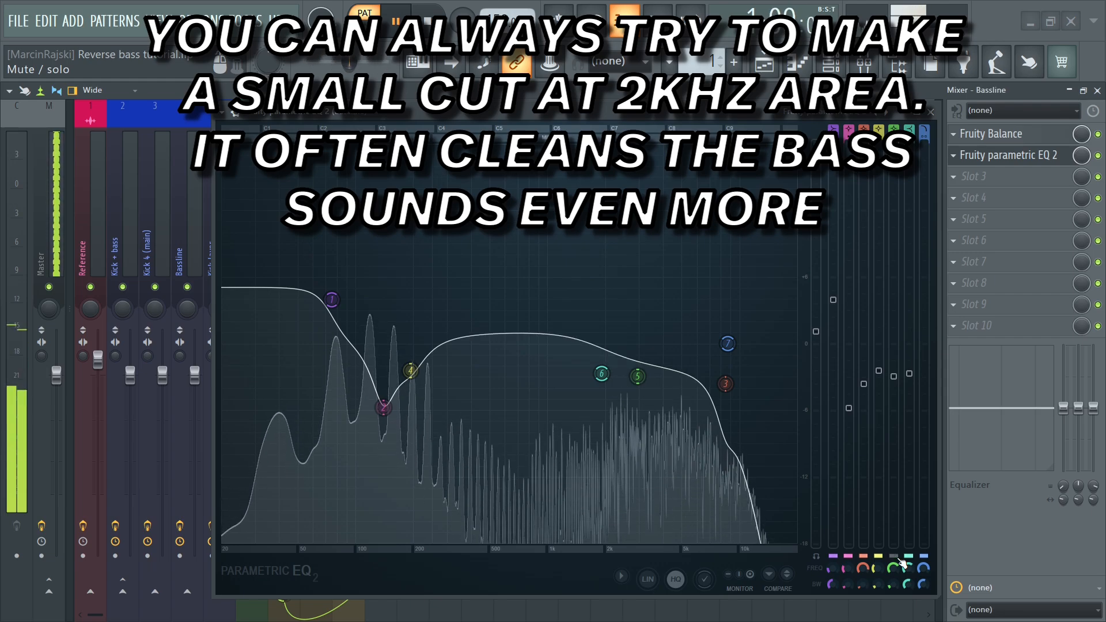
{"action": "left_click", "coordinate": [897, 558]}
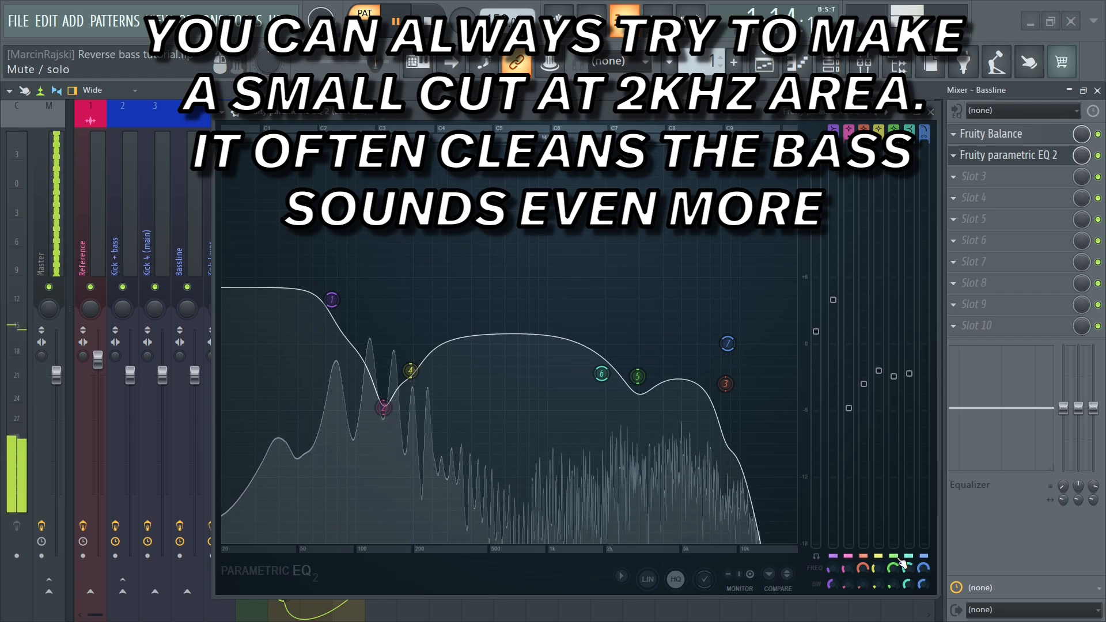
Mute band 5 once more to hear the bassline without its cut.
{"action": "left_click", "coordinate": [898, 558]}
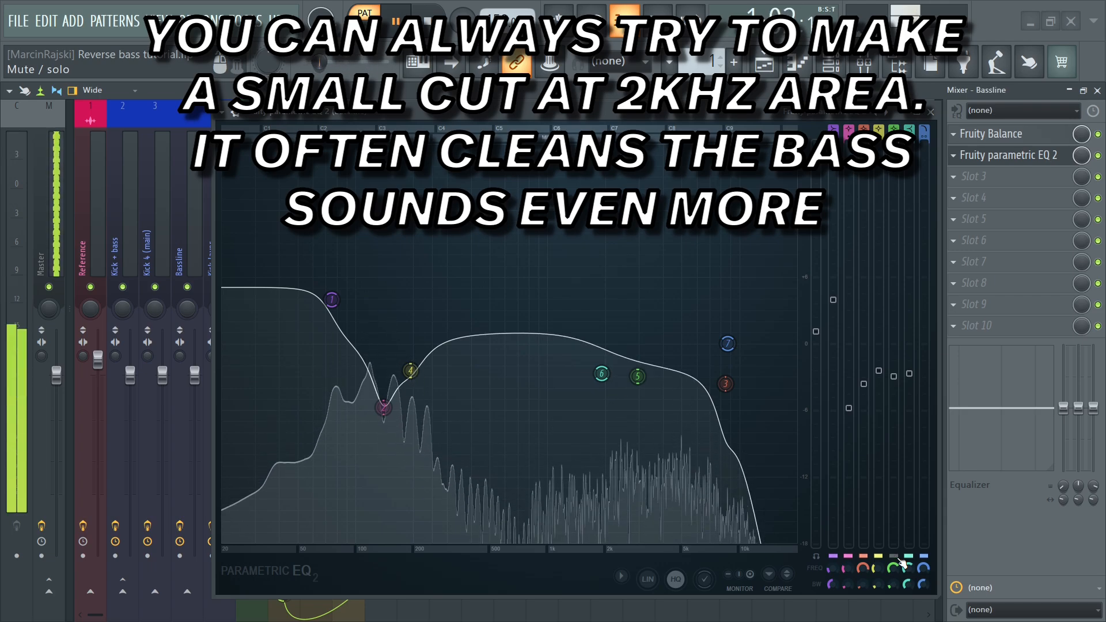
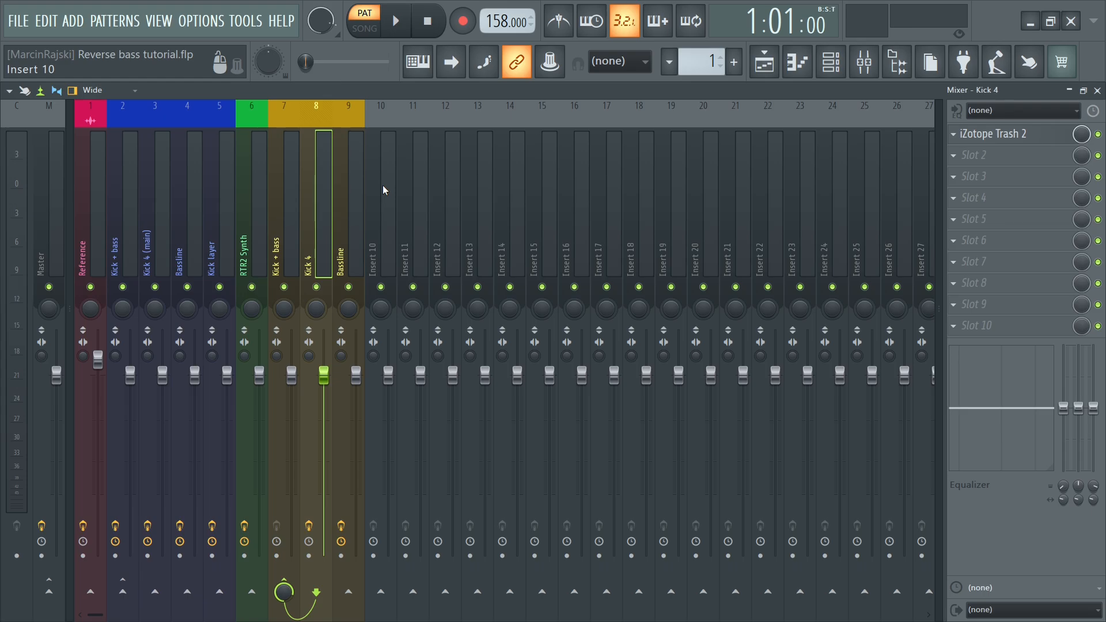
Load Fruity Parametric EQ 2 into slot 2 of the Kick 4 mixer track and maximize its window.
{"action": "right_click", "coordinate": [960, 162]}
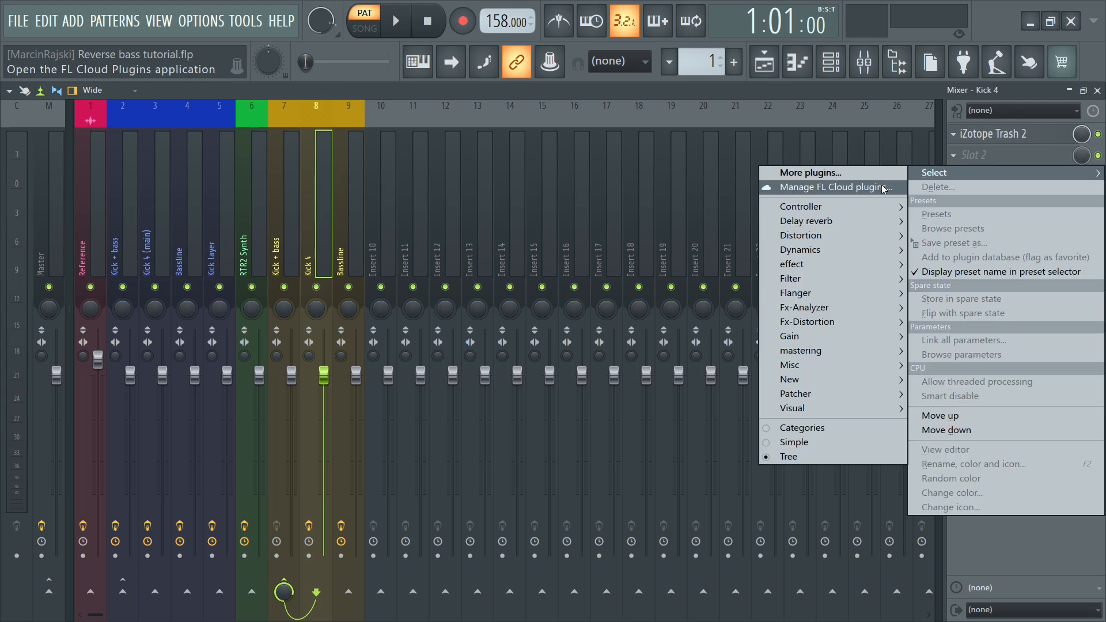
{"action": "mouse_move", "coordinate": [871, 293]}
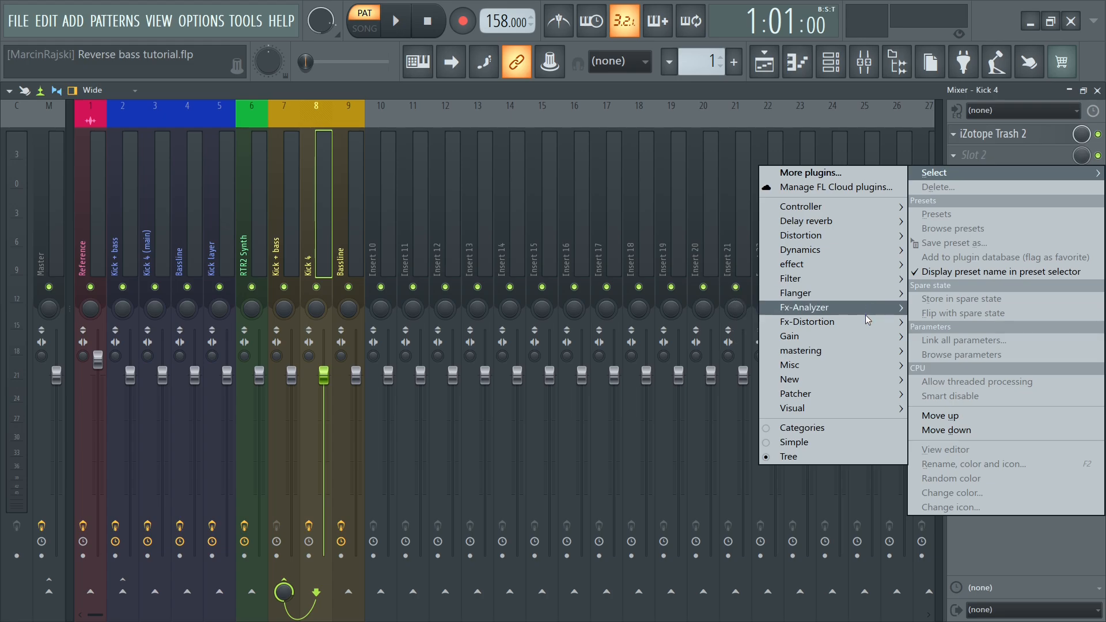
{"action": "mouse_move", "coordinate": [838, 278]}
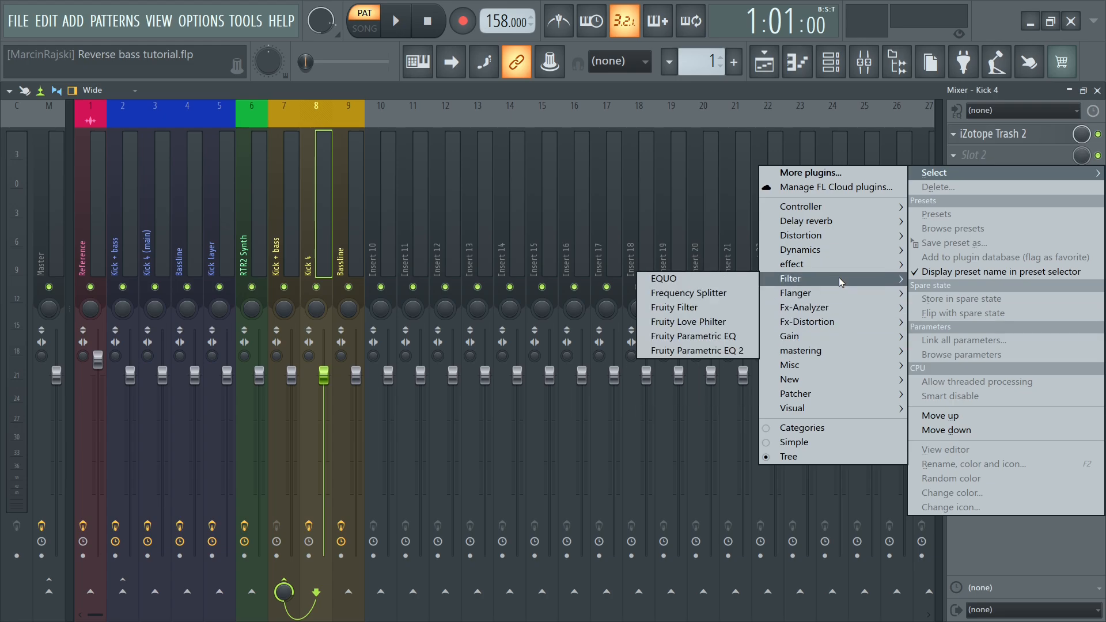
{"action": "left_click", "coordinate": [724, 348]}
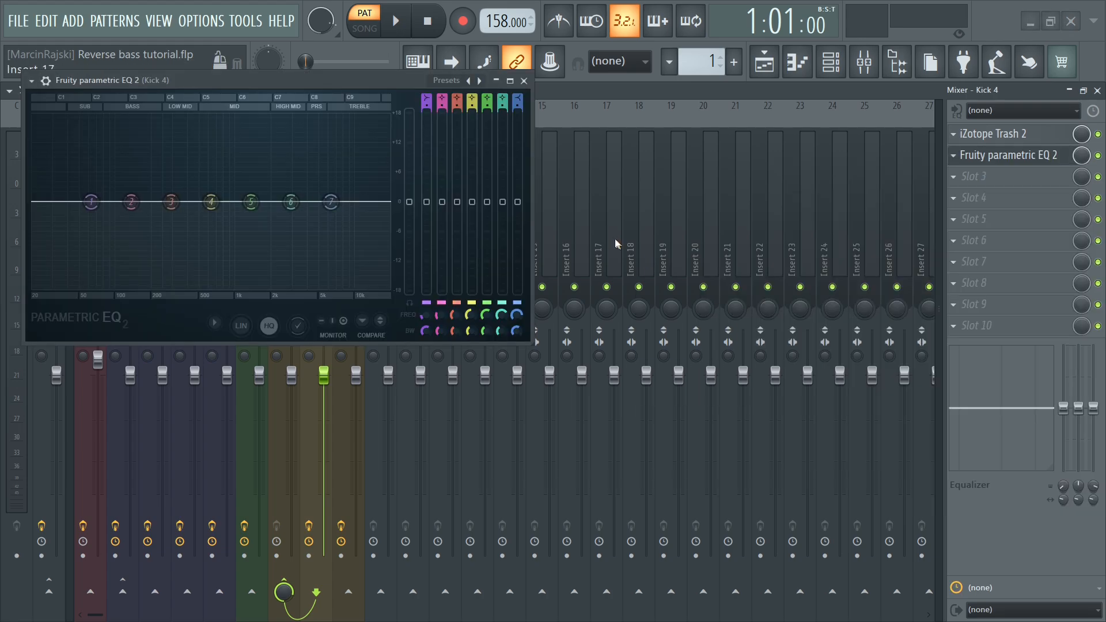
{"action": "left_click_drag", "start_coordinate": [530, 344], "coordinate": [920, 609]}
{"action": "left_click_drag", "start_coordinate": [316, 83], "coordinate": [348, 85]}
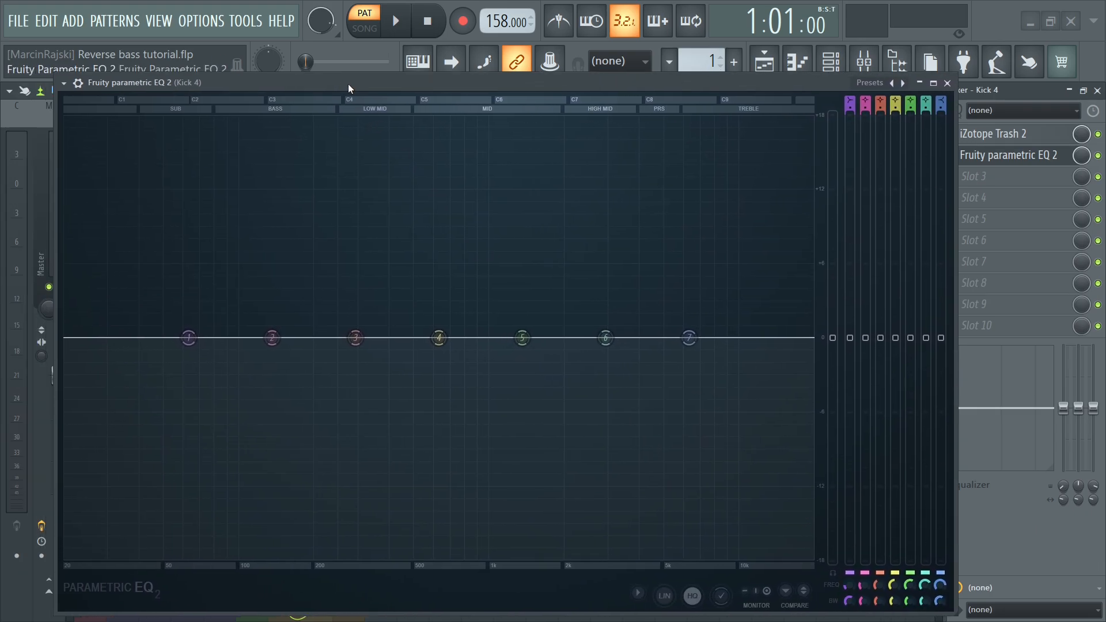
{"action": "left_click", "coordinate": [933, 82]}
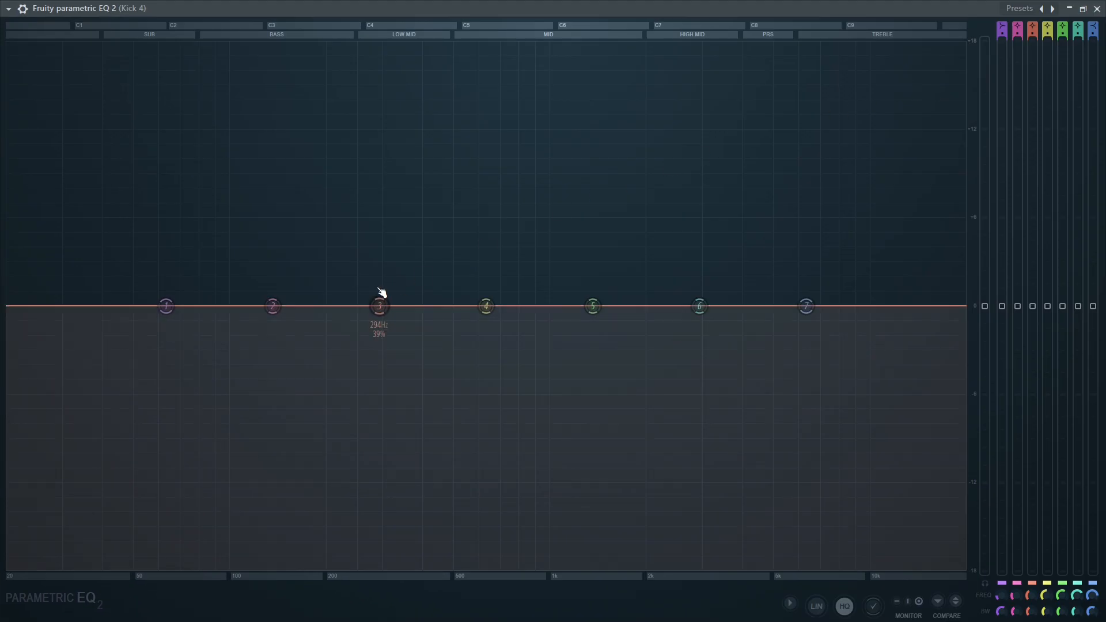
Audition a band 2 boost between 65 and 156 Hz on the kick, settling on about 7 dB near 130 Hz.
{"action": "key", "text": "space"}
{"action": "left_click_drag", "start_coordinate": [272, 305], "coordinate": [322, 223]}
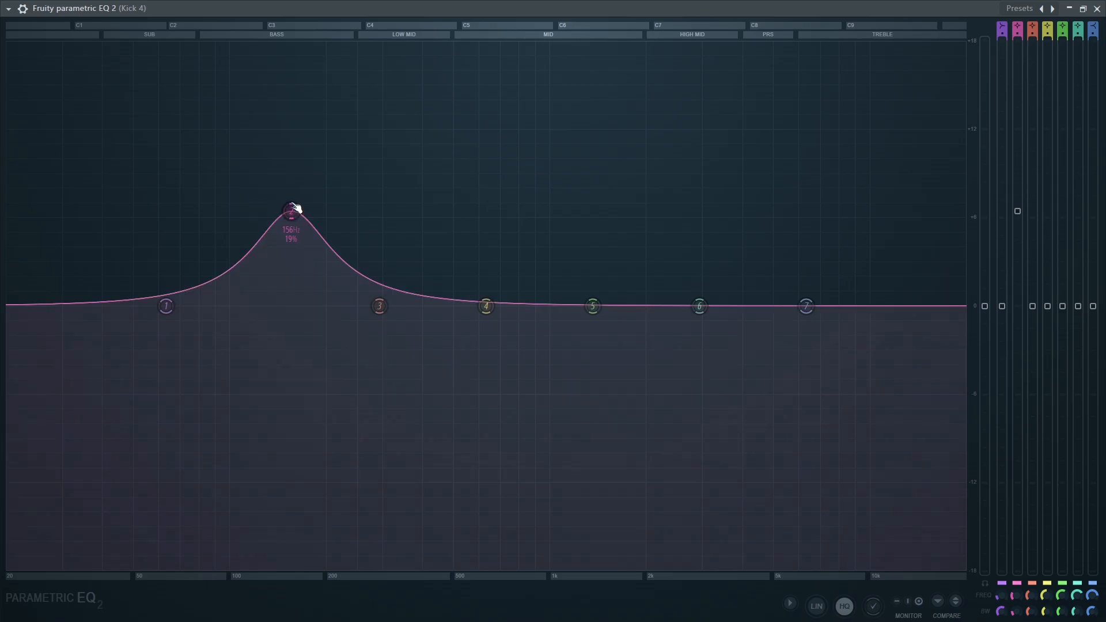
{"action": "left_click_drag", "start_coordinate": [291, 211], "coordinate": [169, 207]}
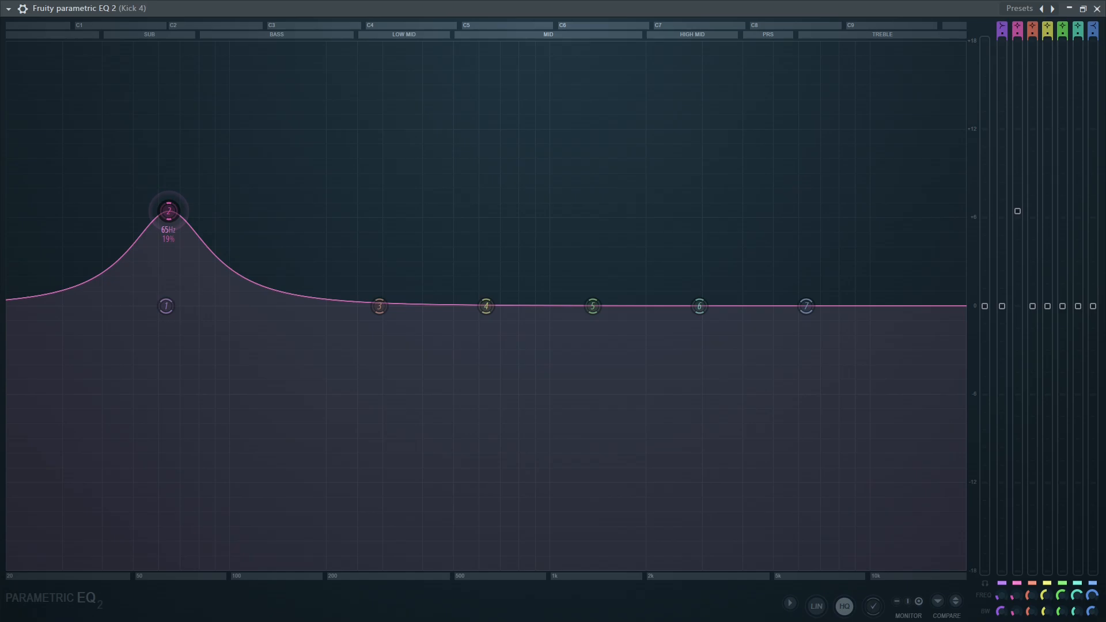
{"action": "key", "text": "space"}
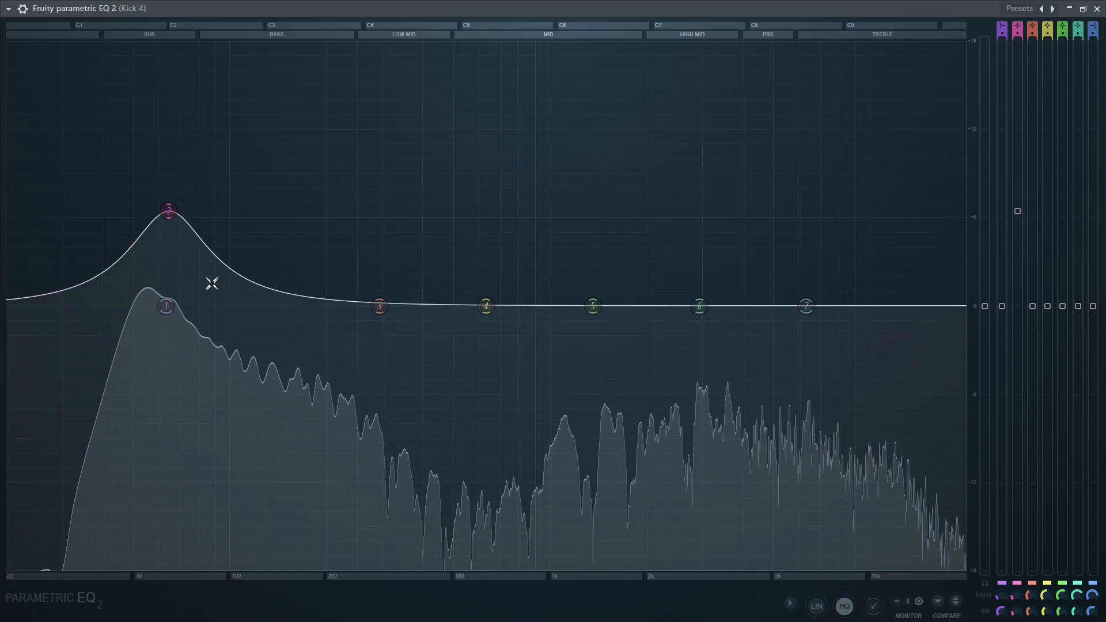
{"action": "left_click_drag", "start_coordinate": [172, 216], "coordinate": [284, 212]}
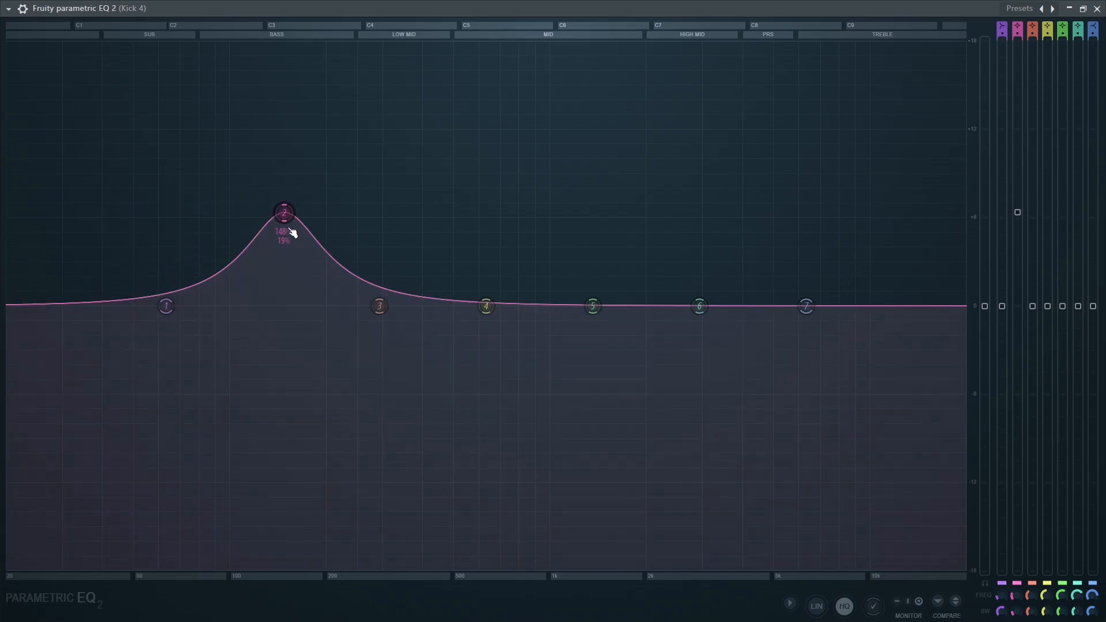
{"action": "key", "text": "space"}
{"action": "mouse_move", "coordinate": [284, 212]}
{"action": "left_mouse_down"}
{"action": "mouse_move", "coordinate": [279, 234]}
{"action": "mouse_move", "coordinate": [255, 194]}
{"action": "mouse_move", "coordinate": [287, 203]}
{"action": "mouse_move", "coordinate": [269, 203]}
{"action": "left_mouse_up"}
{"action": "key", "text": "space"}
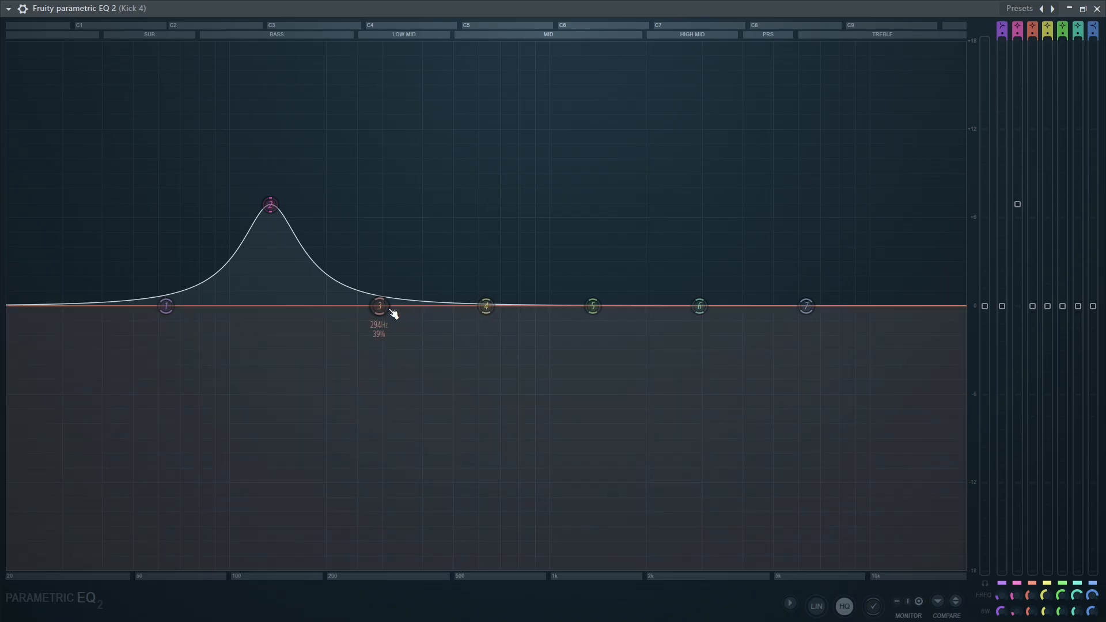
Cut the kick about 5 dB near 300 Hz with band 3 and compare playback with the band muted and active.
{"action": "left_click_drag", "start_coordinate": [381, 309], "coordinate": [384, 382]}
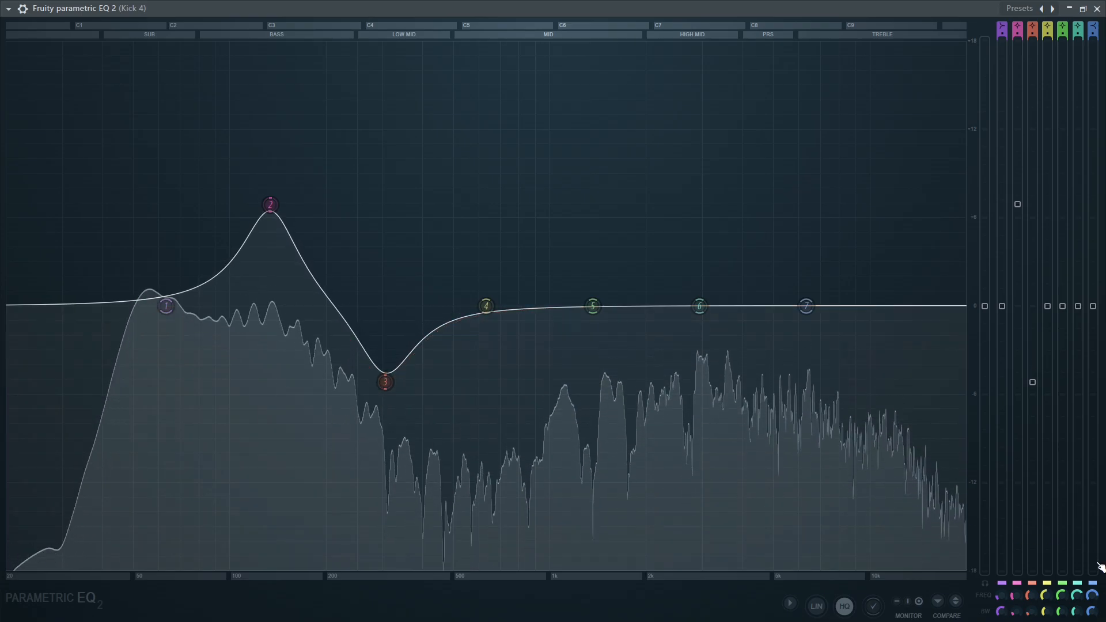
{"action": "left_click", "coordinate": [1035, 583]}
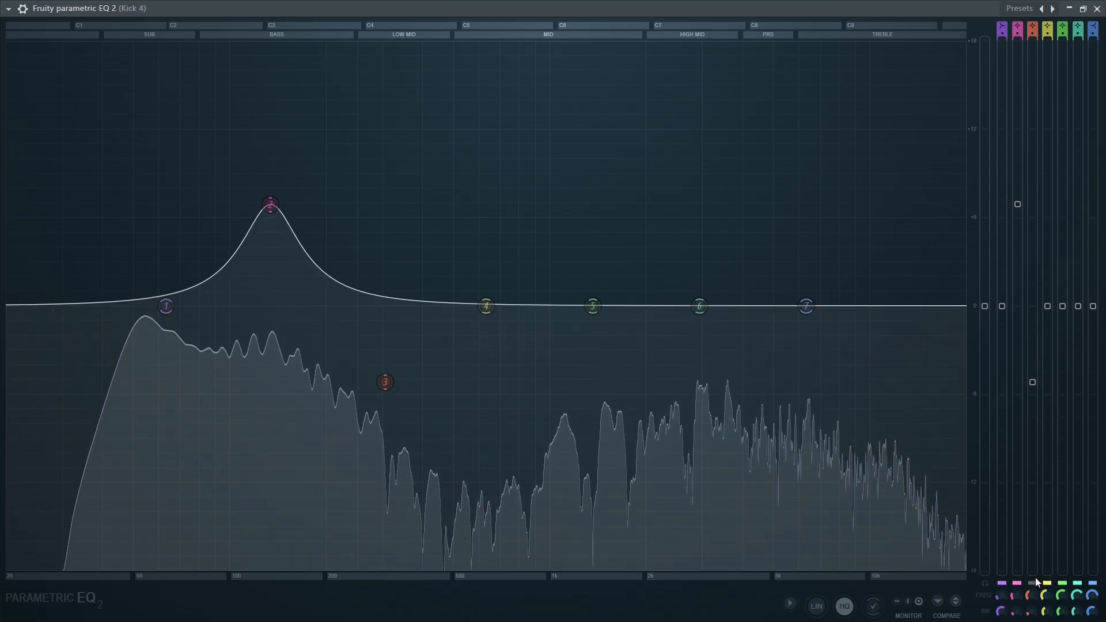
{"action": "left_click", "coordinate": [1036, 583]}
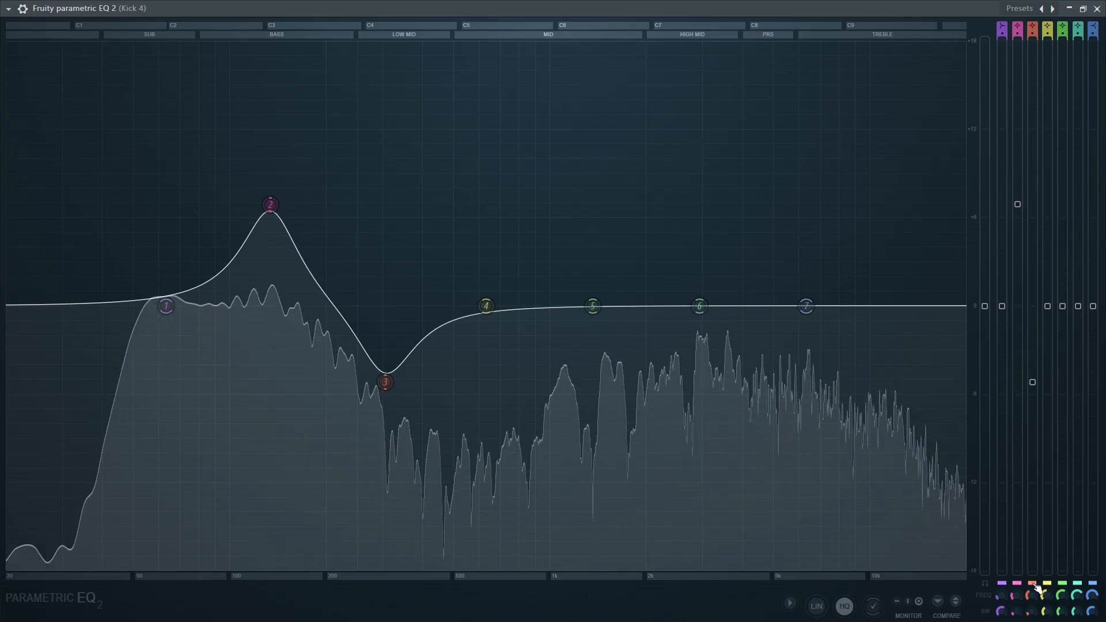
{"action": "left_click", "coordinate": [1036, 583]}
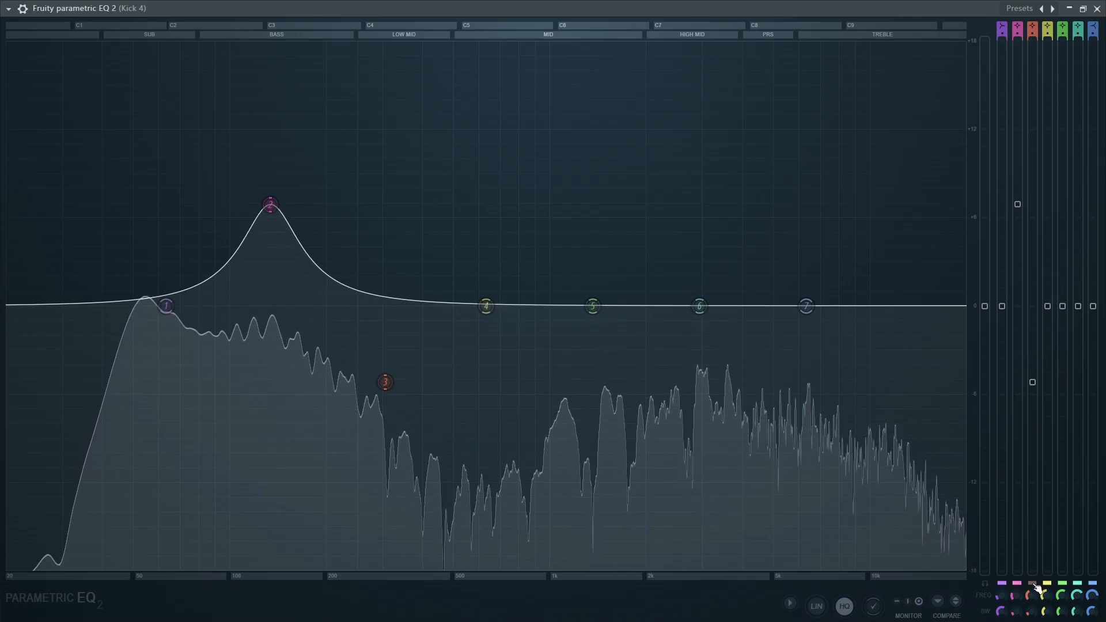
{"action": "left_click", "coordinate": [1035, 583]}
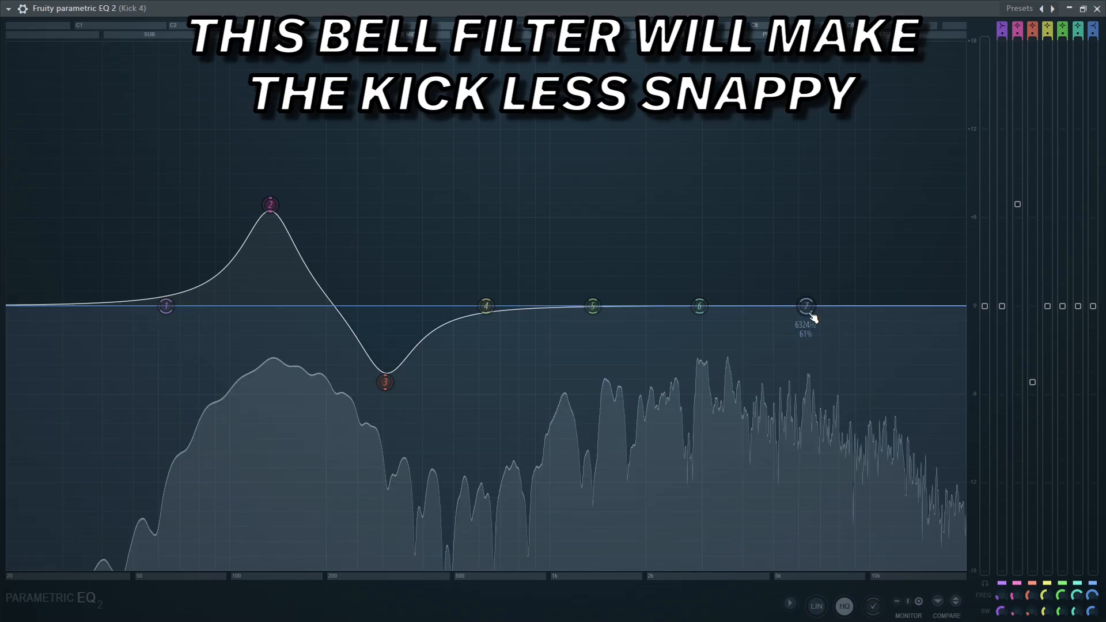
Cut the kick about 5 dB near 3 kHz with band 6, compare it muted and active, and leave it active.
{"action": "left_click_drag", "start_coordinate": [699, 306], "coordinate": [702, 394]}
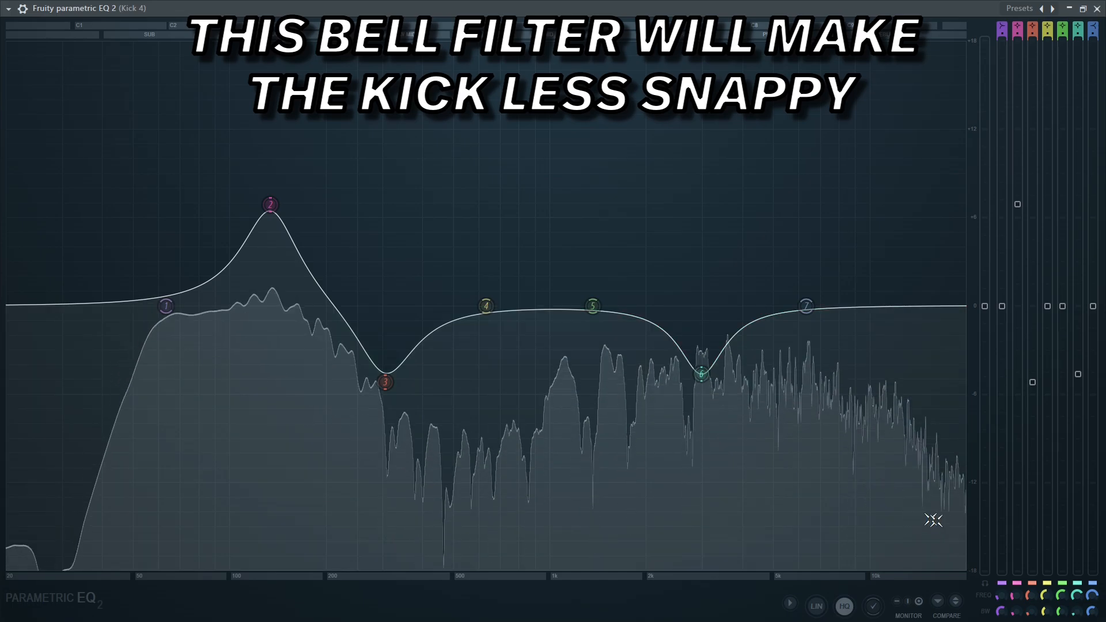
{"action": "left_click", "coordinate": [1077, 584]}
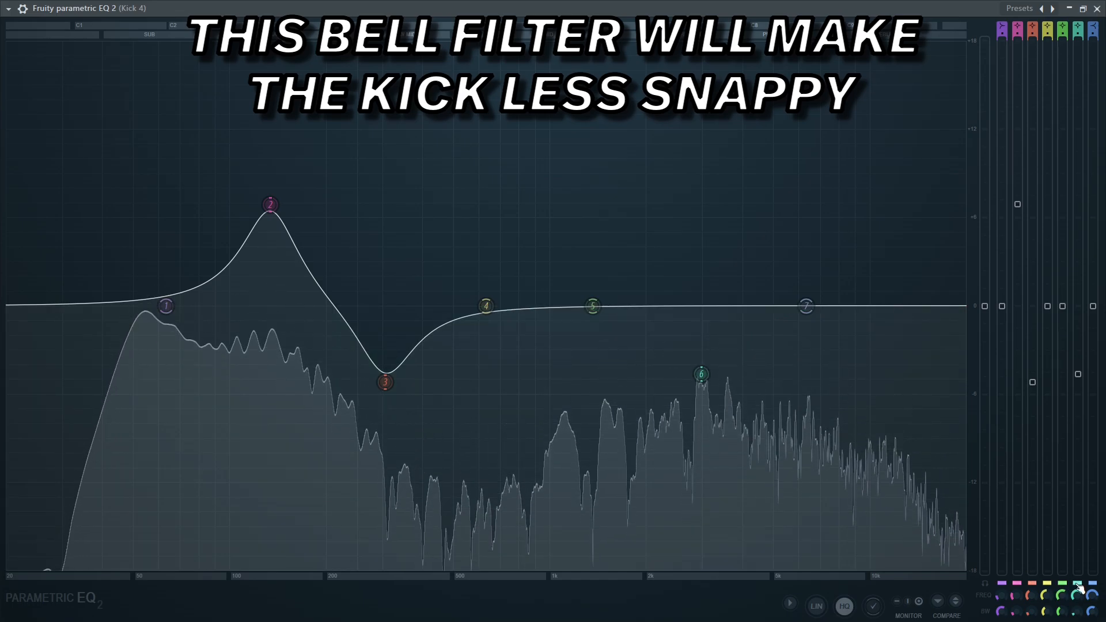
{"action": "left_click", "coordinate": [1077, 583]}
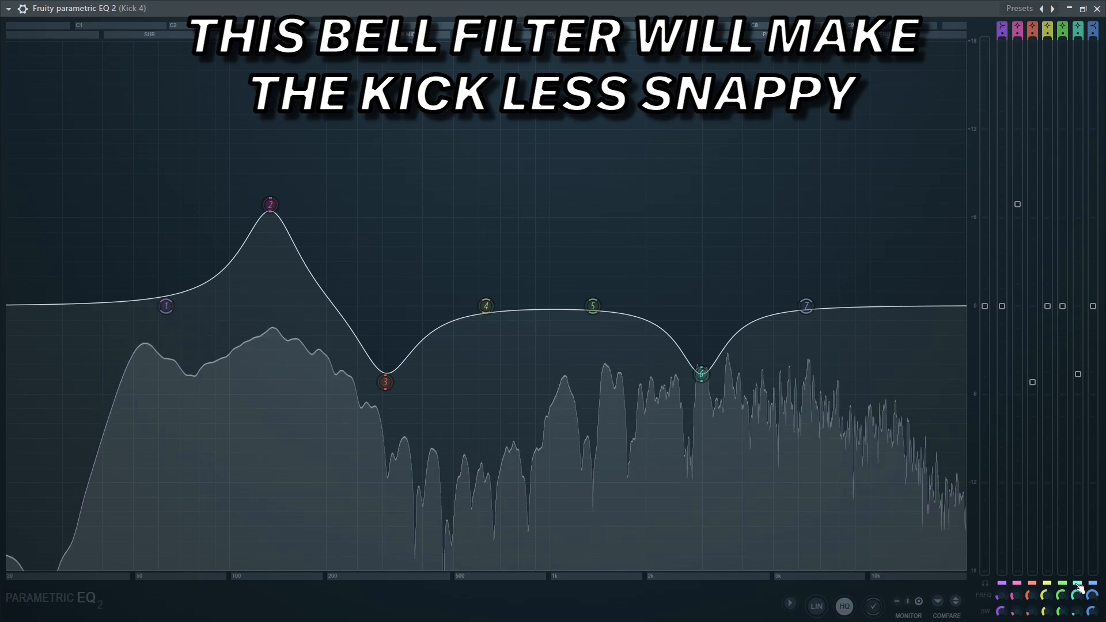
{"action": "left_click", "coordinate": [1077, 583]}
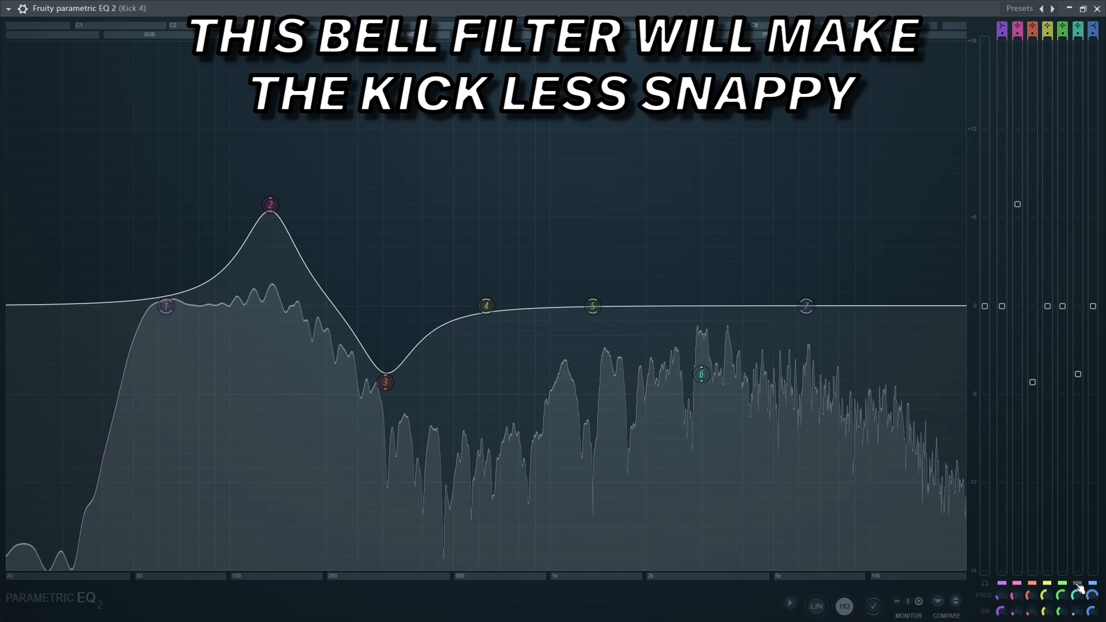
{"action": "left_click", "coordinate": [1077, 583]}
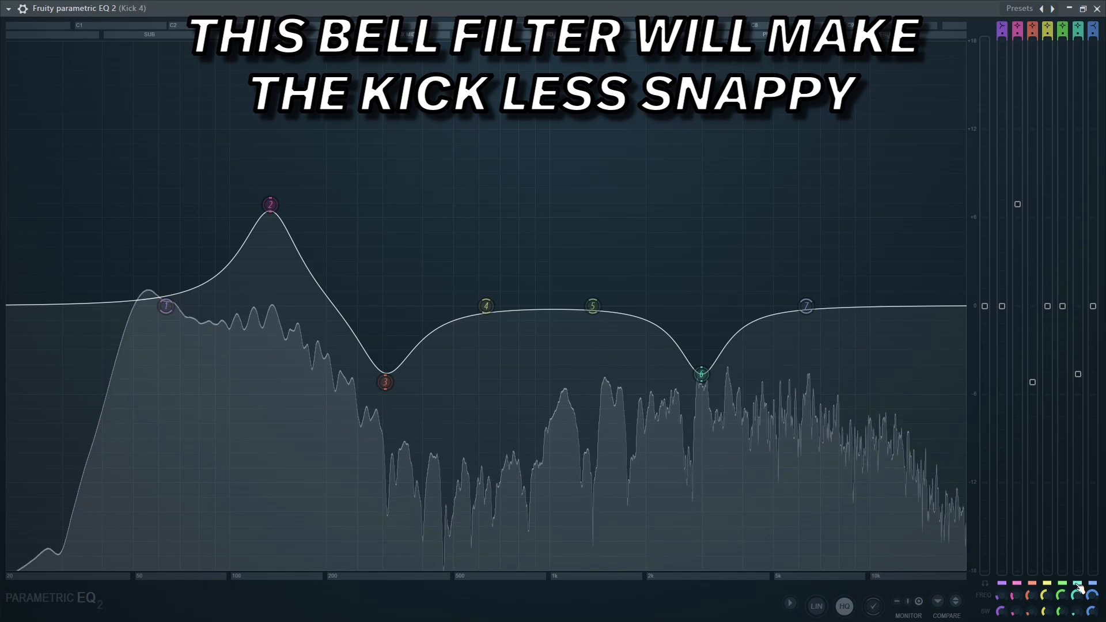
{"action": "left_click", "coordinate": [1076, 583]}
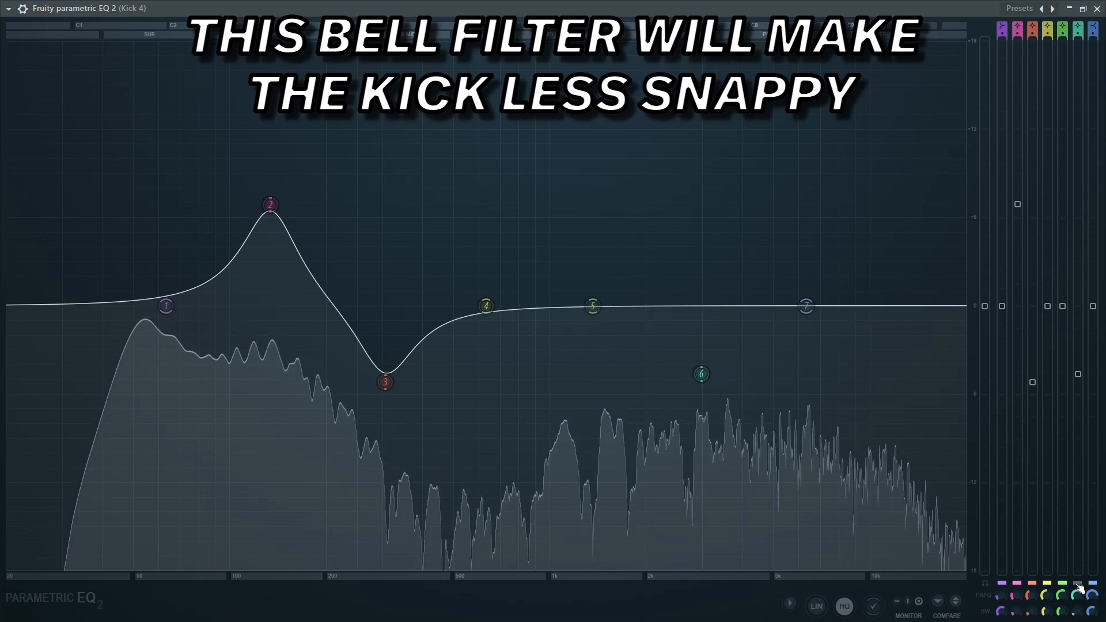
{"action": "left_click", "coordinate": [1077, 583]}
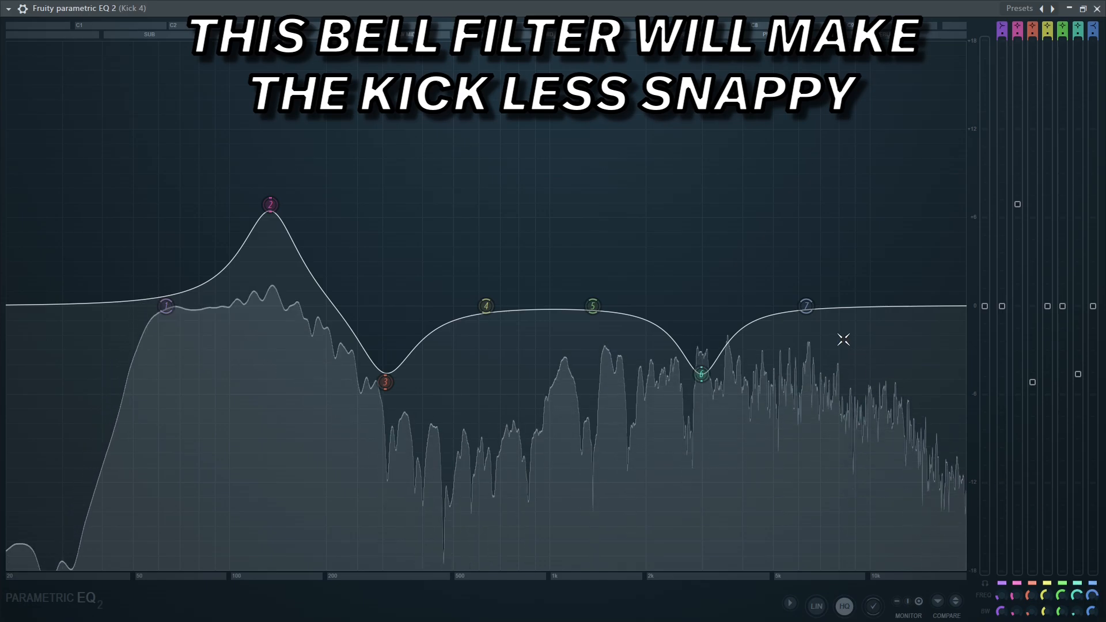
Turn band 7 into a low-pass filter and raise its cutoff to about 13.6 kHz.
{"action": "right_click", "coordinate": [805, 306]}
{"action": "left_click", "coordinate": [824, 350]}
{"action": "left_click", "coordinate": [901, 375]}
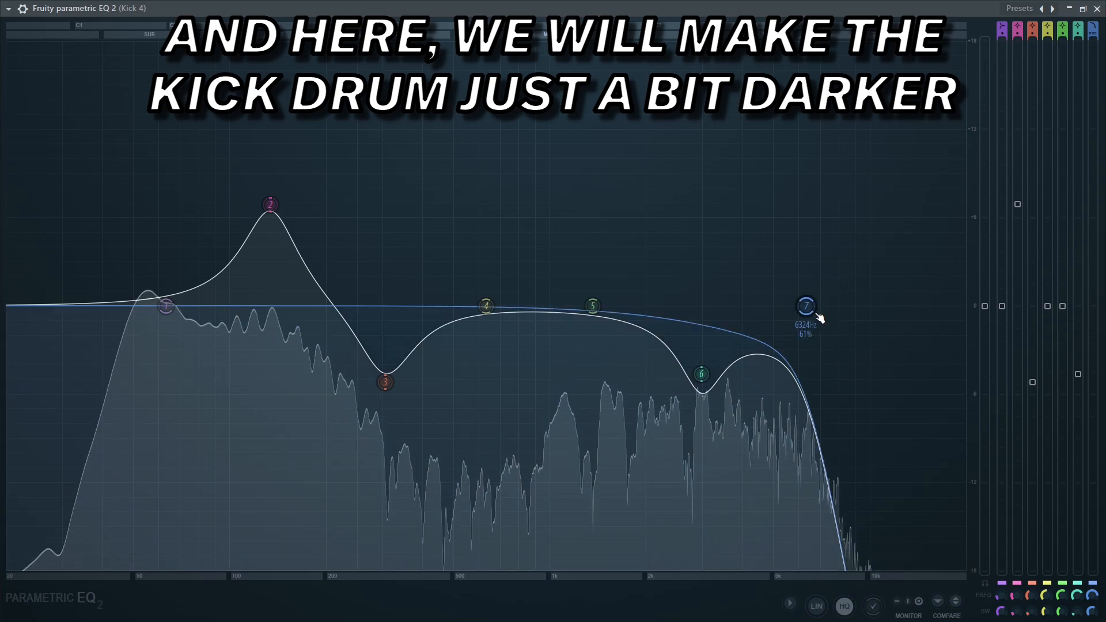
{"action": "left_click_drag", "start_coordinate": [805, 306], "coordinate": [913, 306]}
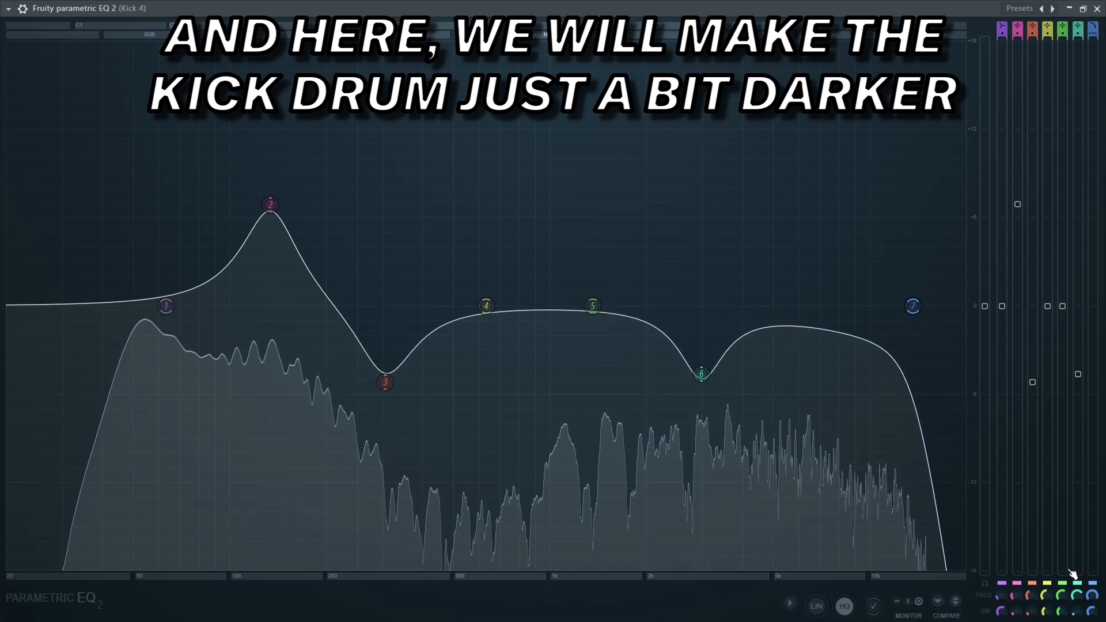
Give band 7's low-pass a gentler slope with 55% bandwidth, nudge its cutoff to about 14 kHz, and close the EQ.
{"action": "scroll", "coordinate": [1094, 607], "scroll_direction": "down", "scroll_amount": 3}
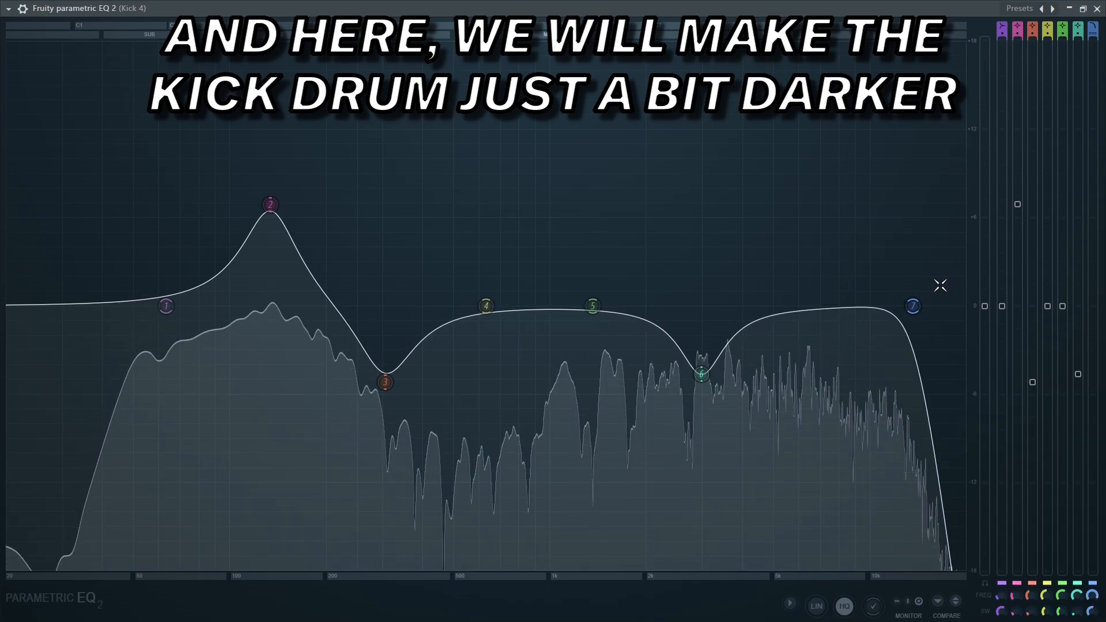
{"action": "scroll", "coordinate": [921, 305], "scroll_direction": "down", "scroll_amount": 3}
{"action": "scroll", "coordinate": [1092, 36], "scroll_direction": "down", "scroll_amount": 2}
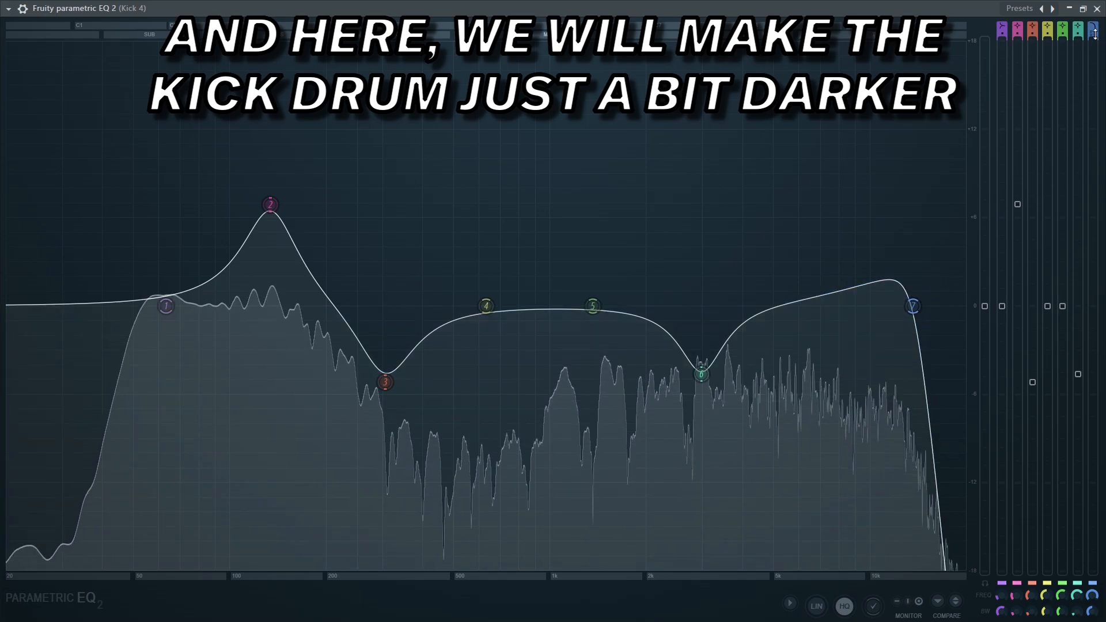
{"action": "scroll", "coordinate": [912, 309], "scroll_direction": "down", "scroll_amount": 3}
{"action": "scroll", "coordinate": [912, 308], "scroll_direction": "up", "scroll_amount": 3}
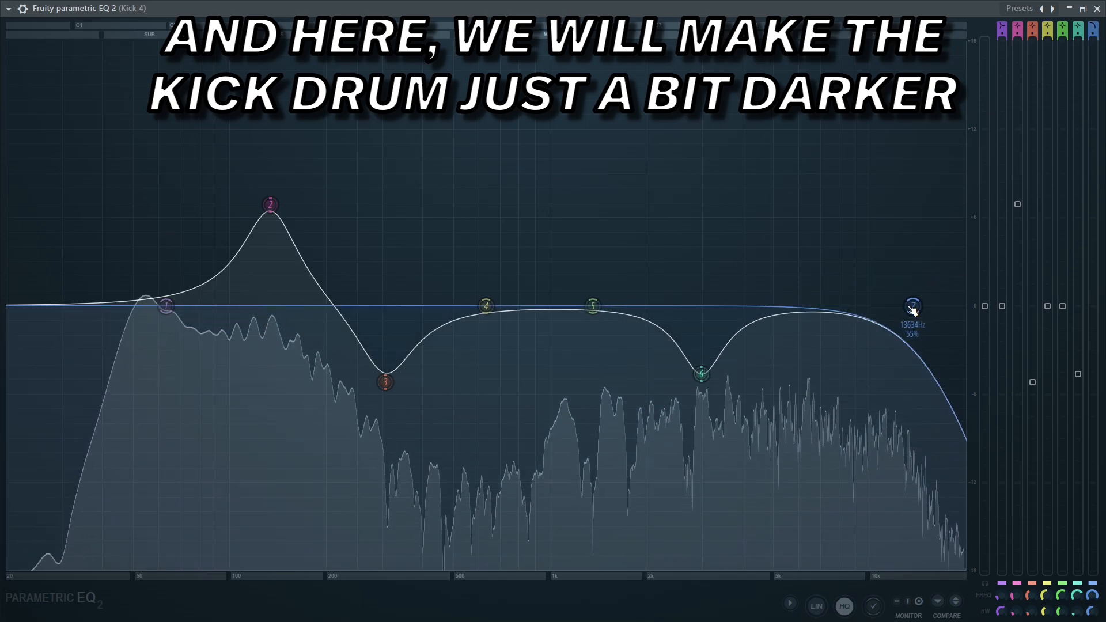
{"action": "mouse_move", "coordinate": [912, 309]}
{"action": "left_mouse_down"}
{"action": "mouse_move", "coordinate": [891, 309]}
{"action": "mouse_move", "coordinate": [919, 306]}
{"action": "left_mouse_up"}
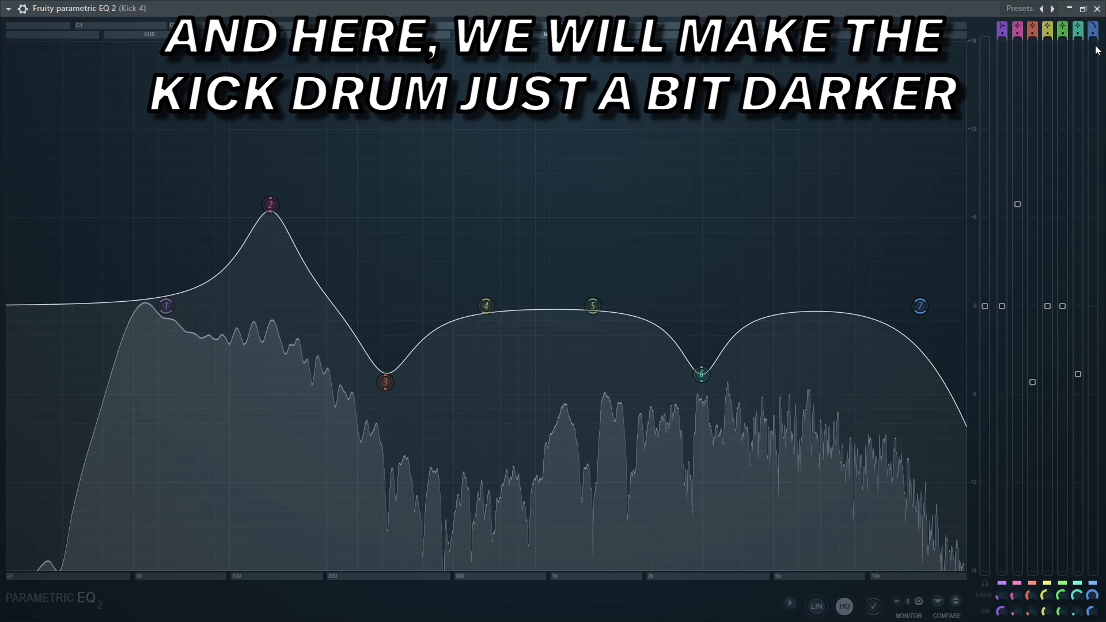
{"action": "left_click", "coordinate": [1096, 8]}
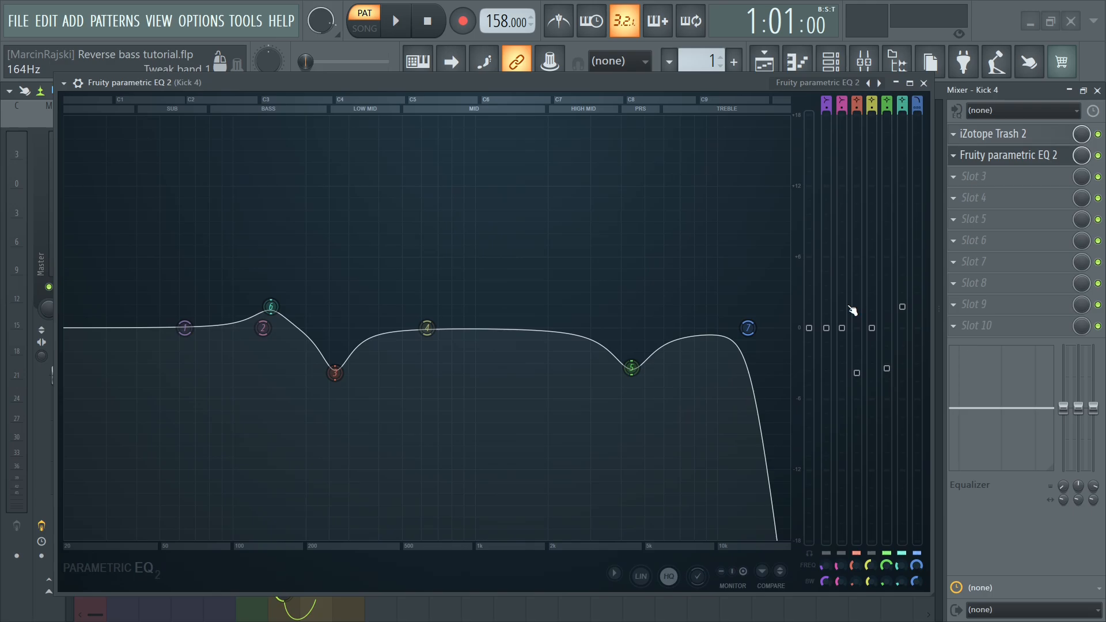
Play the kick and compare how it sounds with Fruity parametric EQ 2 bypassed and active.
{"action": "key", "text": "space"}
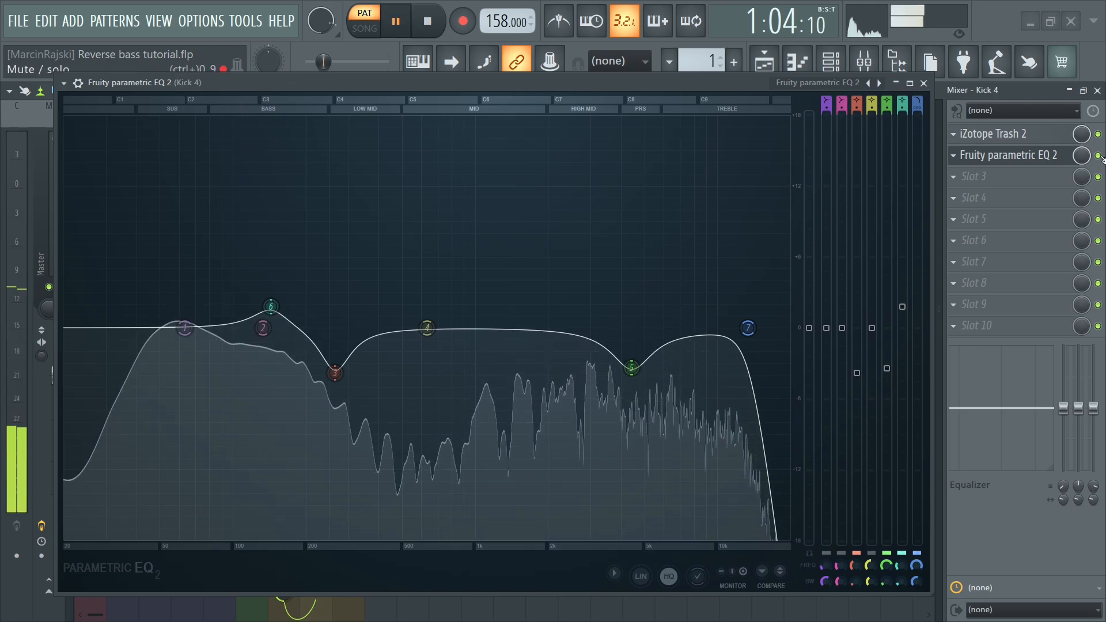
{"action": "left_click", "coordinate": [1098, 155]}
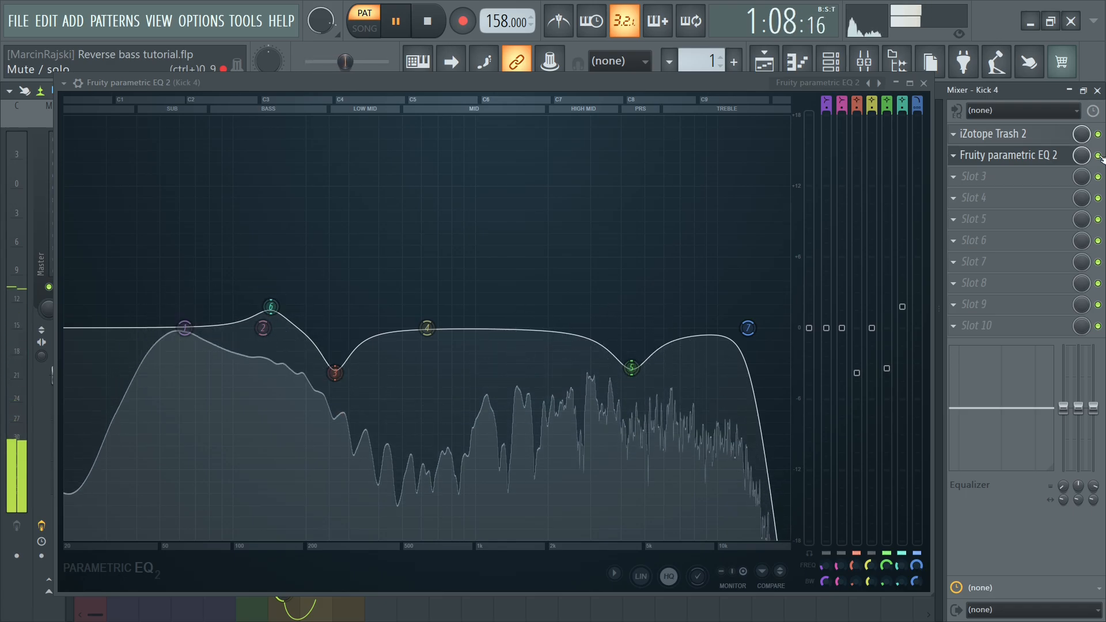
{"action": "left_click", "coordinate": [1097, 156]}
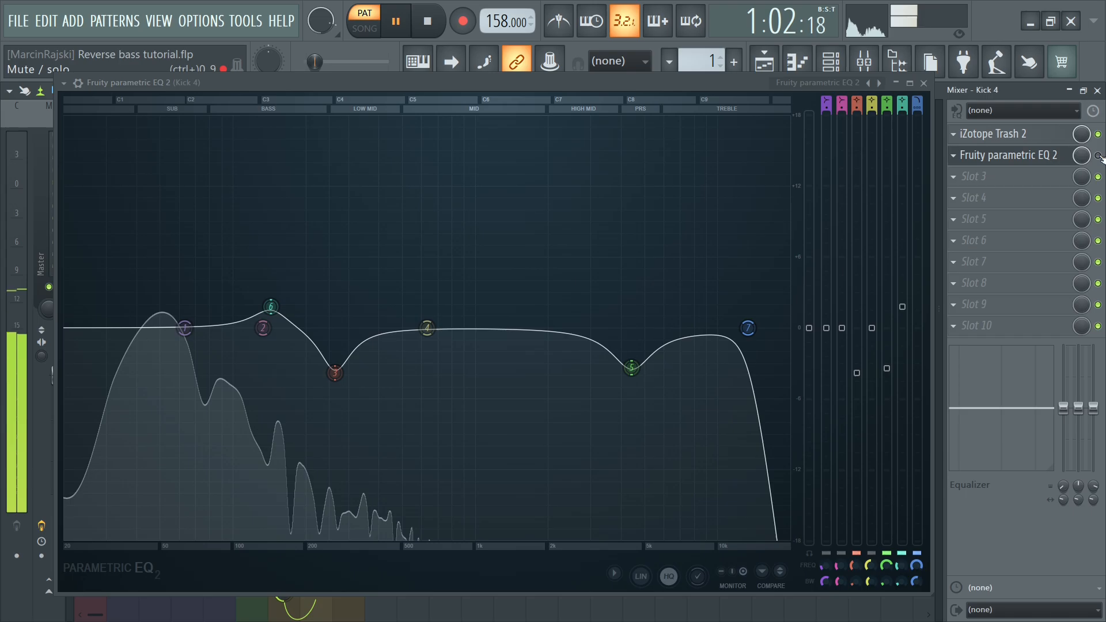
{"action": "left_click", "coordinate": [1097, 155]}
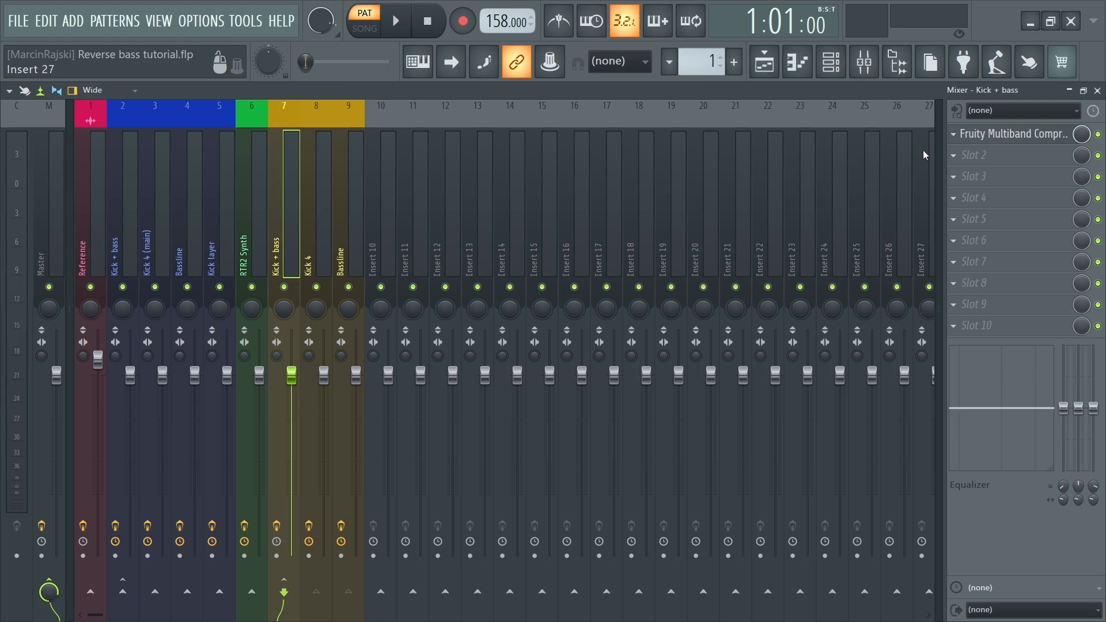
Open Fruity Multiband Compressor on the Kick + bass track and examine its low, mid and high band states and the mid band's settings.
{"action": "left_click", "coordinate": [990, 136]}
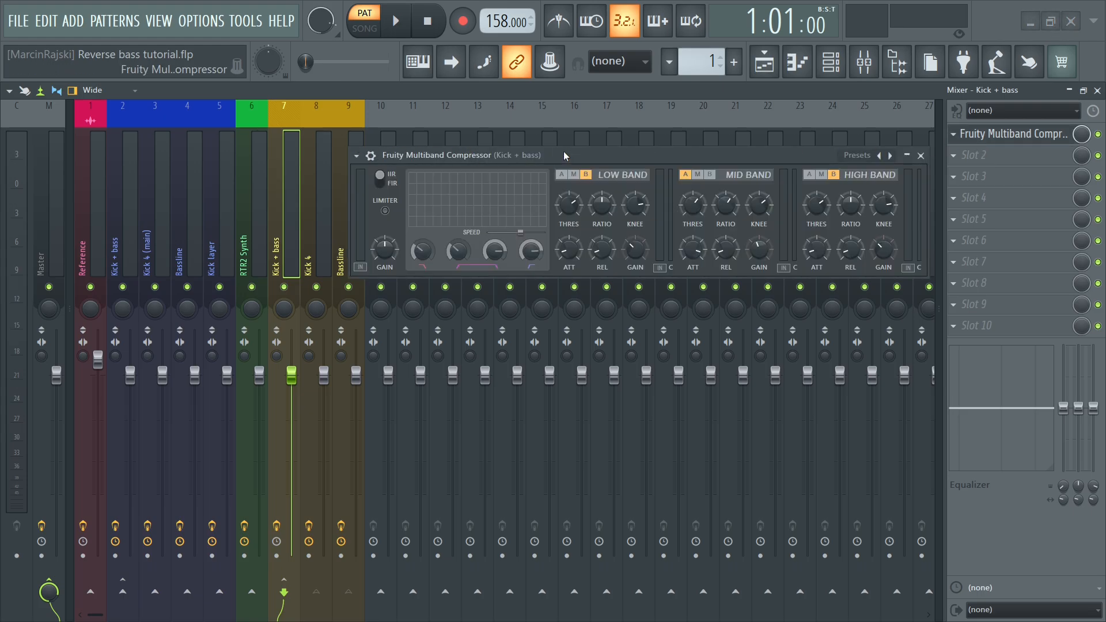
{"action": "left_click_drag", "start_coordinate": [563, 151], "coordinate": [576, 105]}
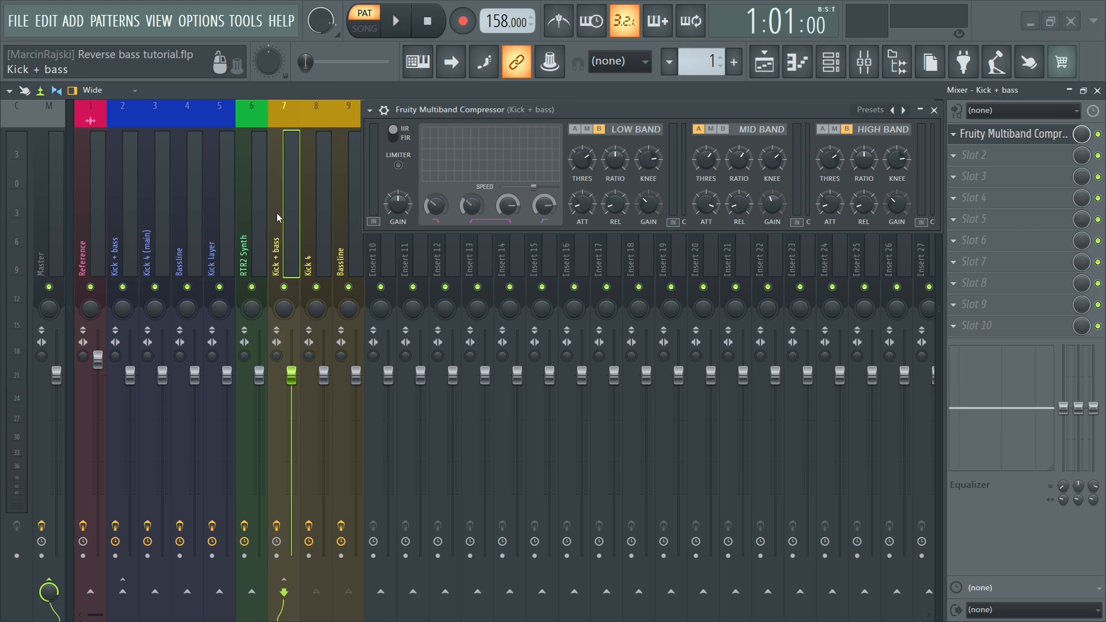
{"action": "left_click", "coordinate": [1037, 136]}
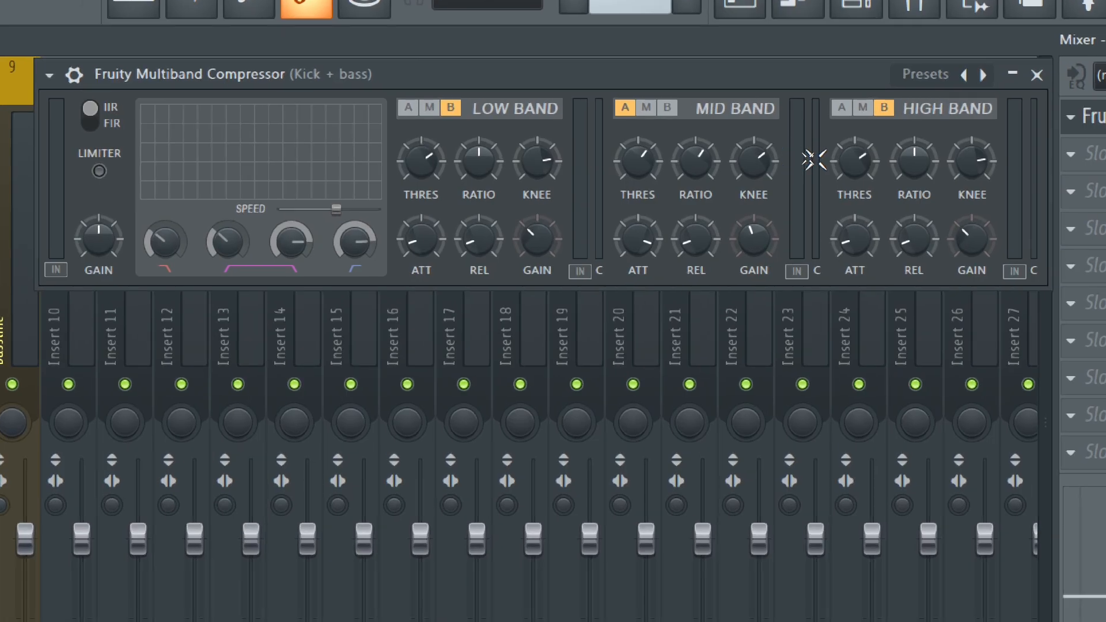
{"action": "left_click_drag", "start_coordinate": [710, 92], "coordinate": [711, 198]}
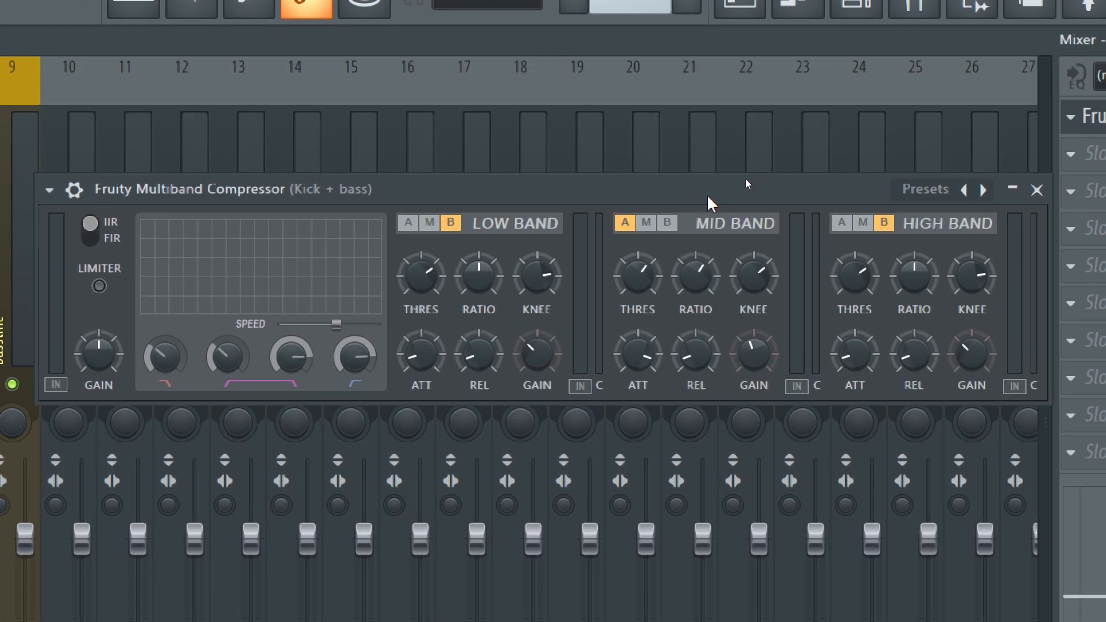
{"action": "left_click", "coordinate": [876, 222]}
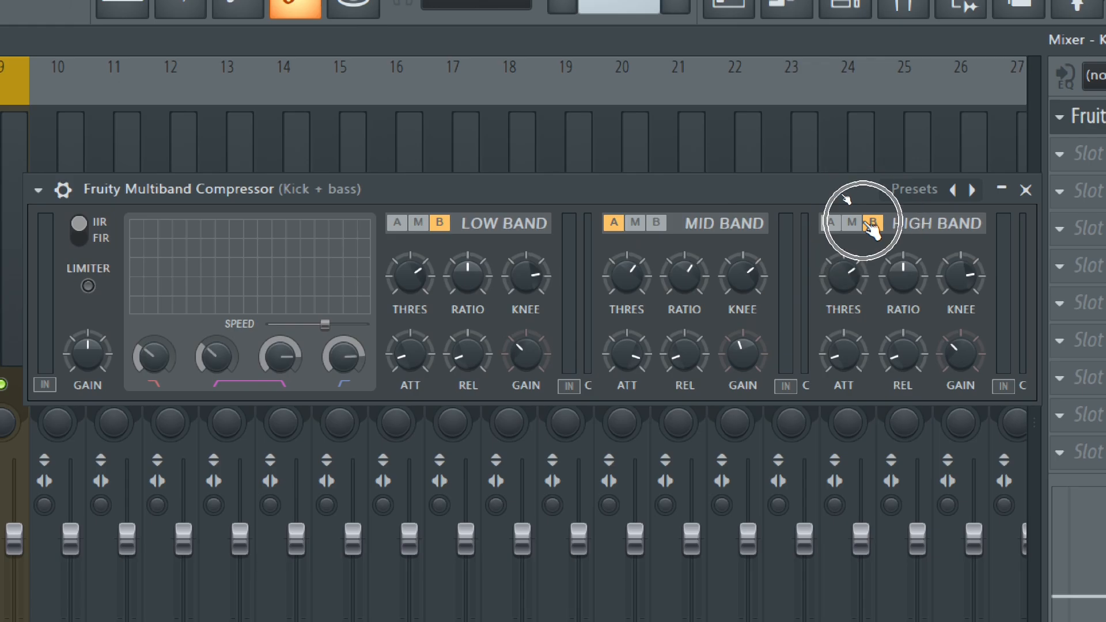
{"action": "left_click", "coordinate": [435, 226]}
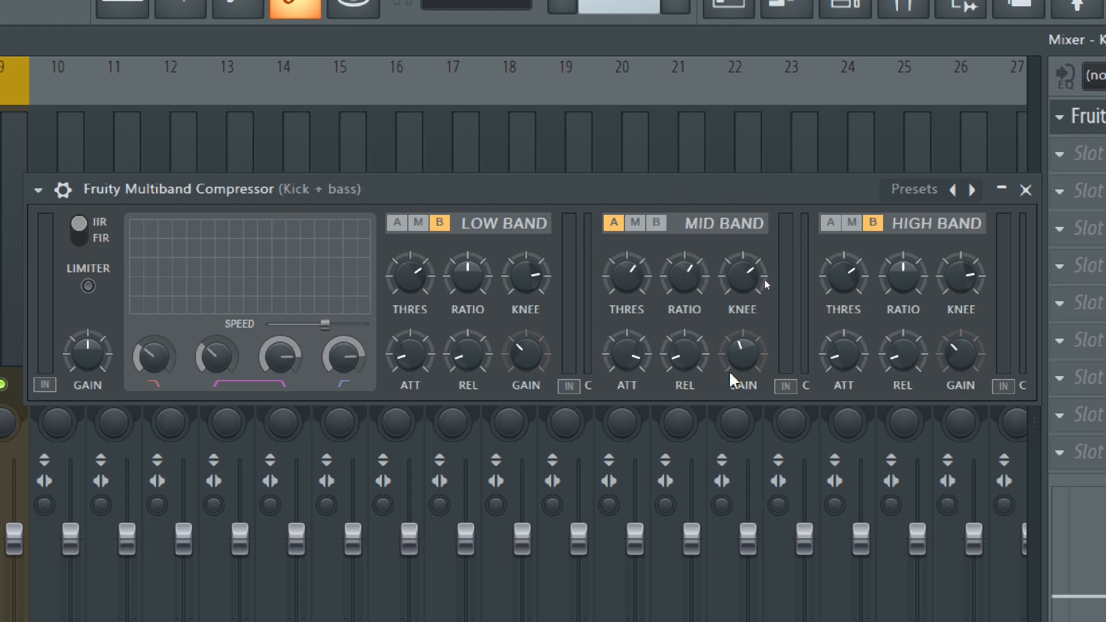
{"action": "left_click", "coordinate": [627, 357]}
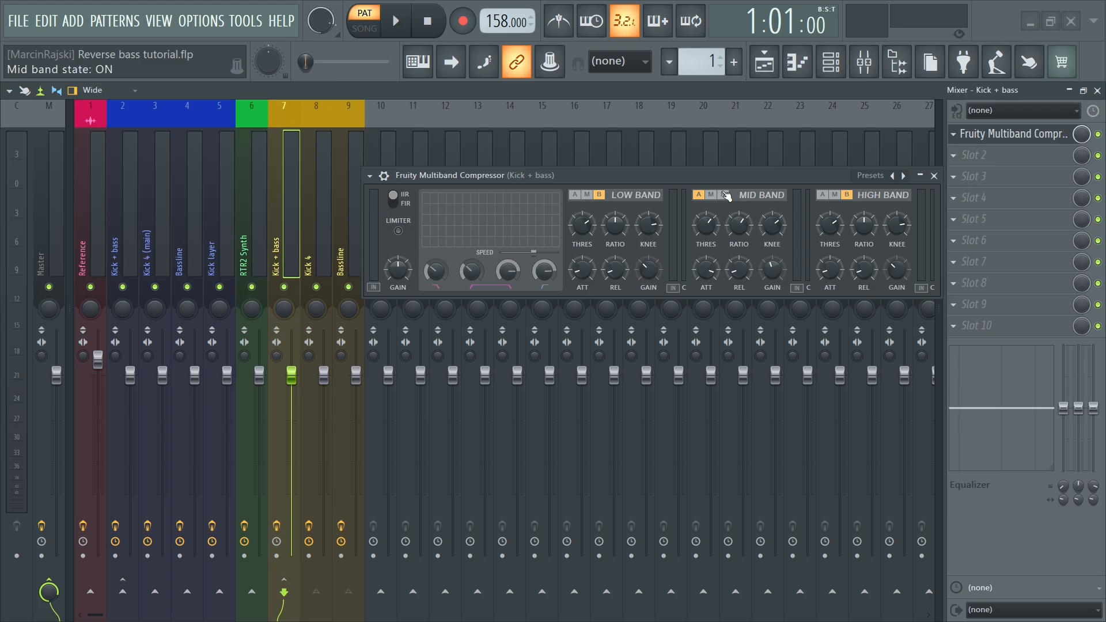
{"action": "left_click_drag", "start_coordinate": [720, 179], "coordinate": [720, 113]}
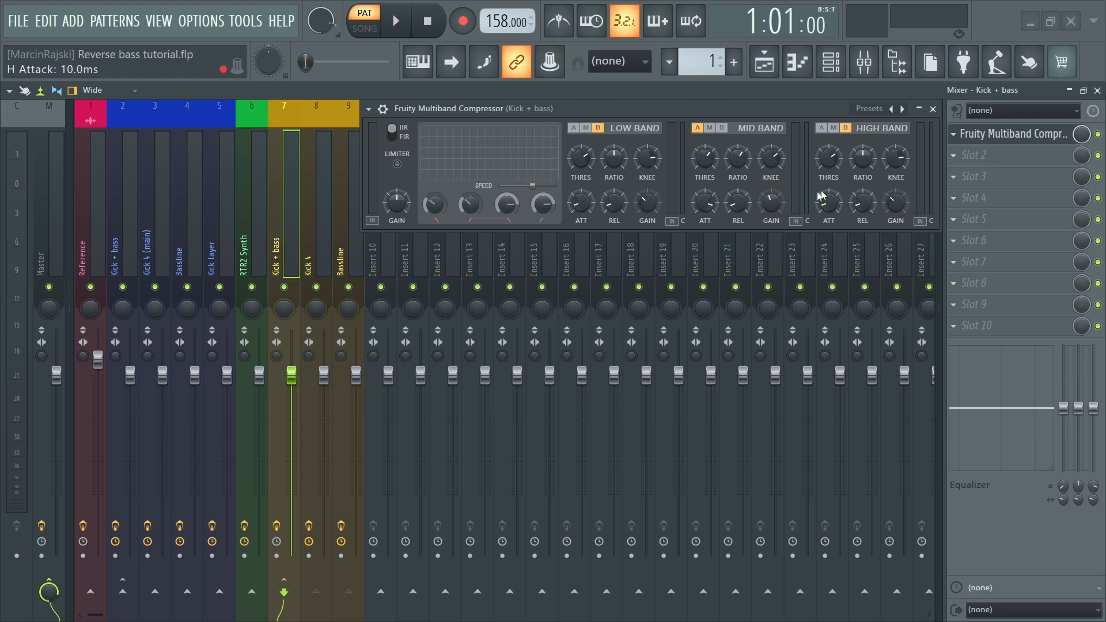
Play the Kick + bass track, compare it with the multiband compressor bypassed and active, and close the compressor with it active.
{"action": "key", "text": "space"}
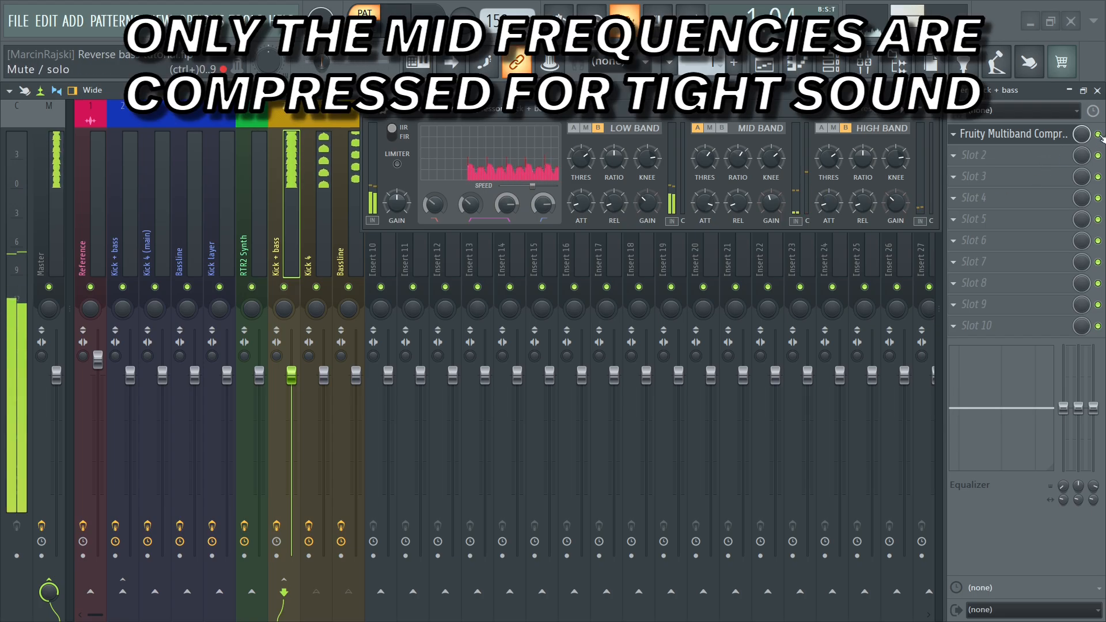
{"action": "left_click", "coordinate": [1097, 134]}
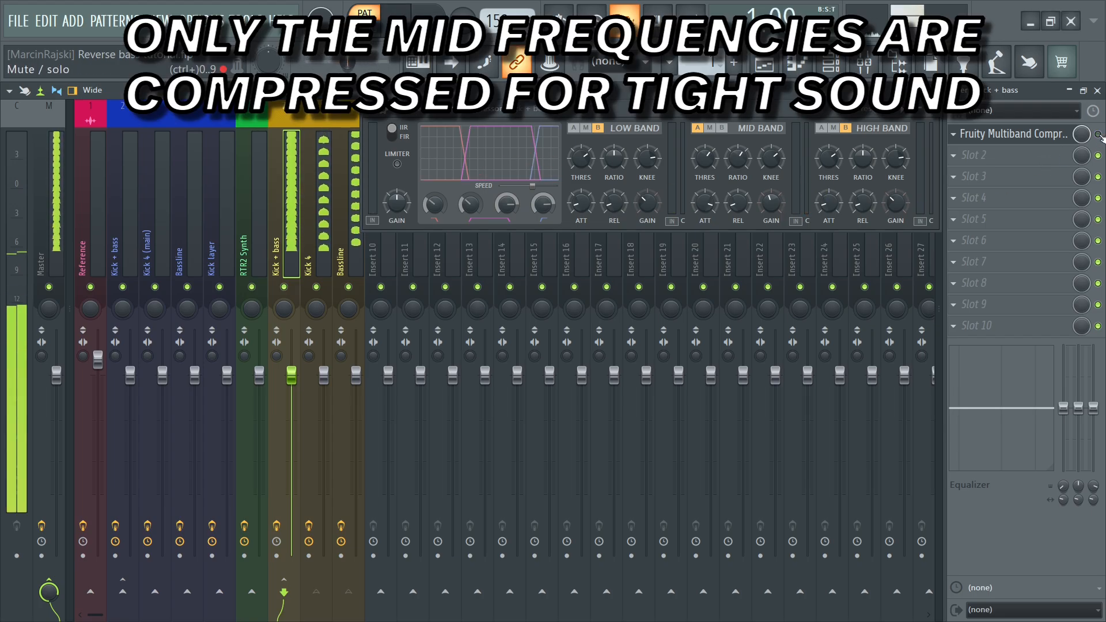
{"action": "left_click", "coordinate": [1098, 134]}
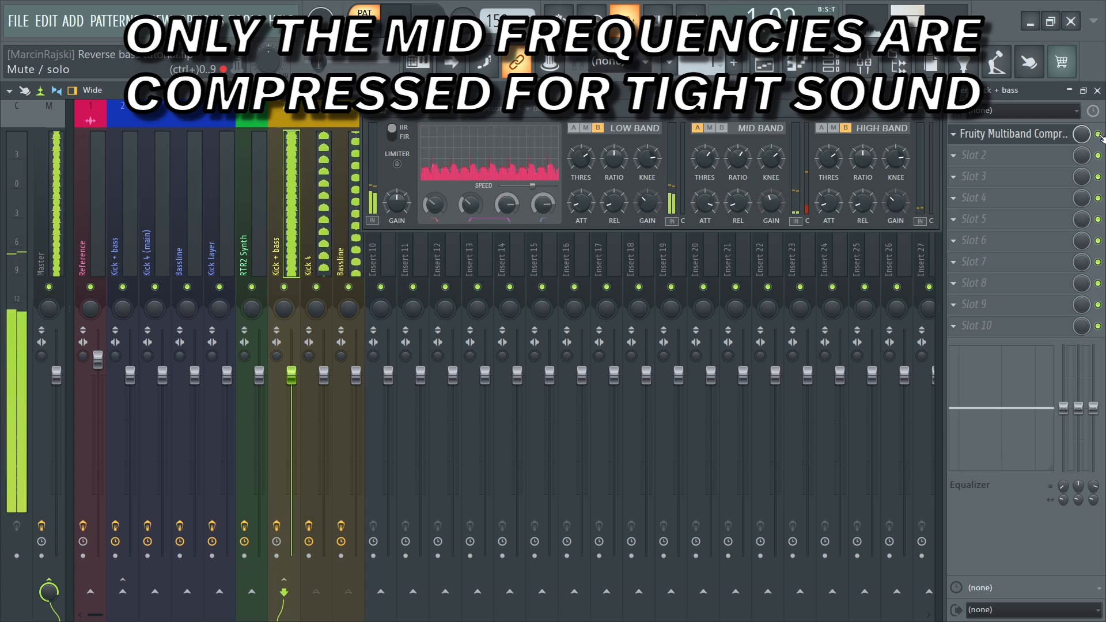
{"action": "left_click", "coordinate": [1098, 134]}
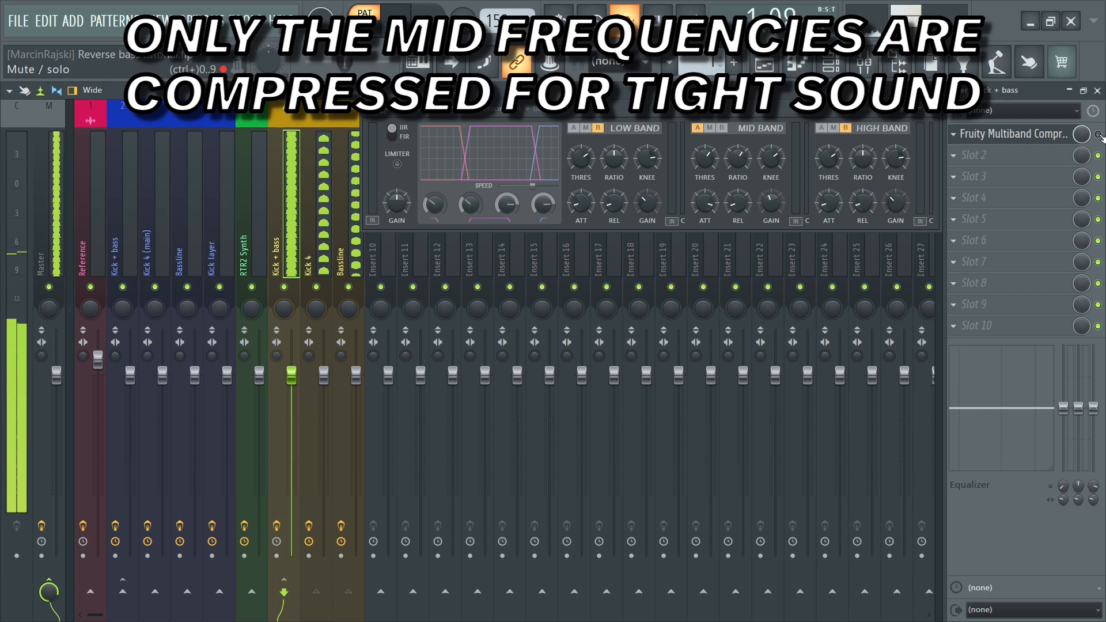
{"action": "left_click", "coordinate": [1098, 134]}
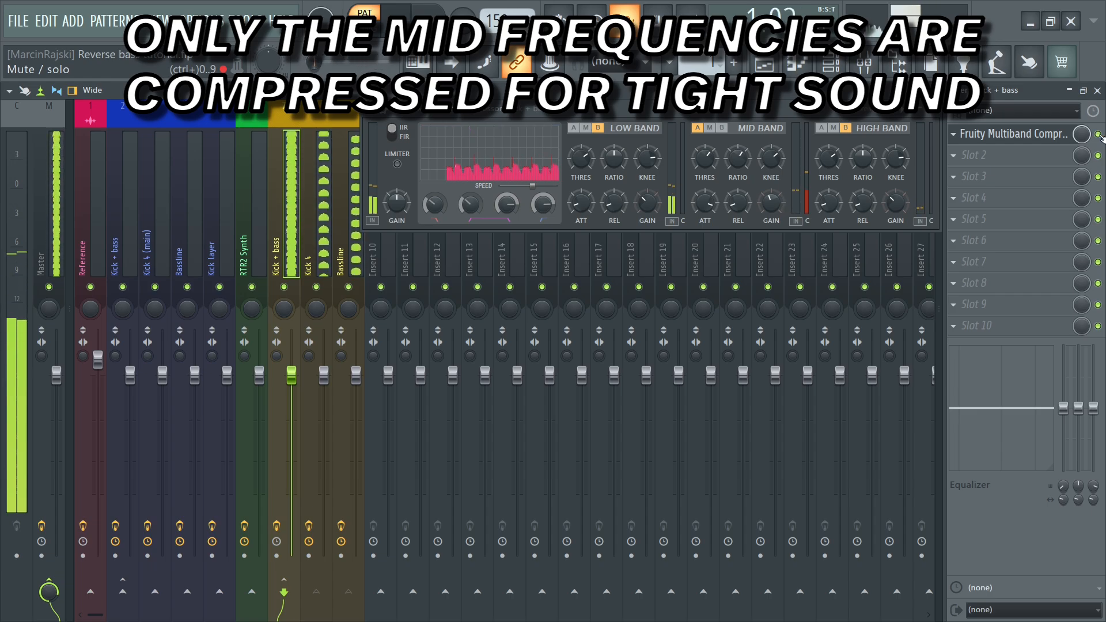
{"action": "left_click", "coordinate": [1097, 135]}
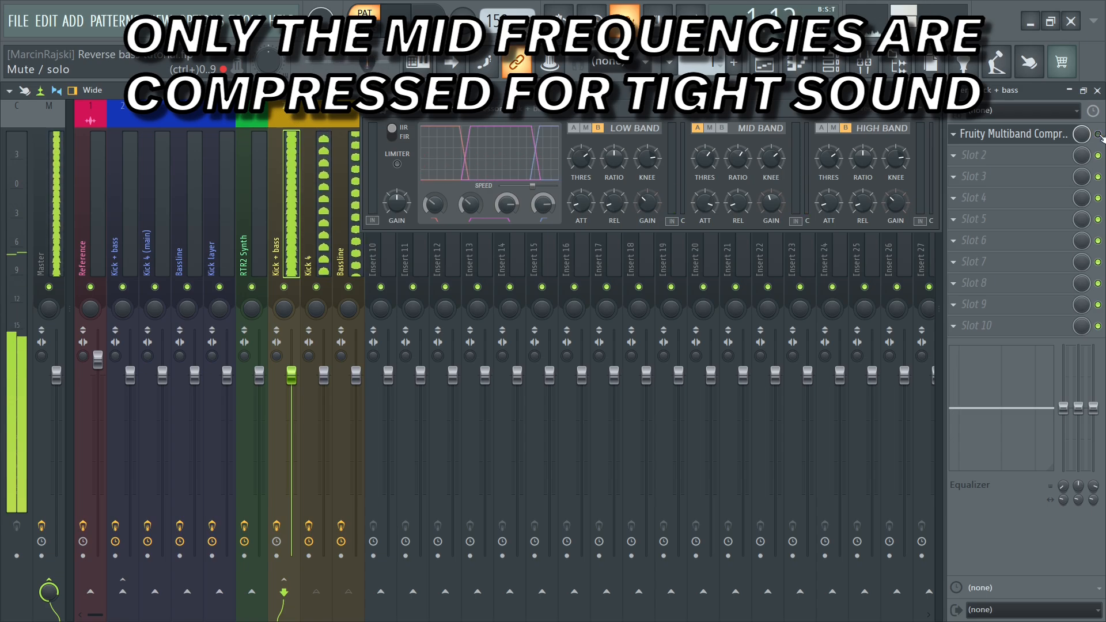
{"action": "left_click", "coordinate": [1098, 134]}
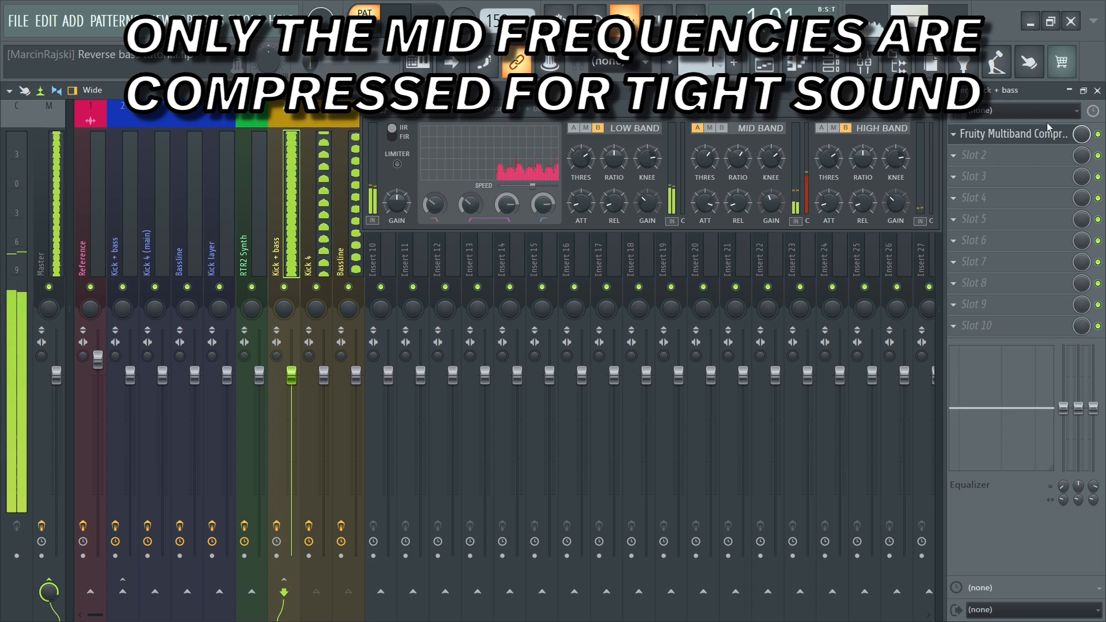
{"action": "left_click", "coordinate": [931, 109]}
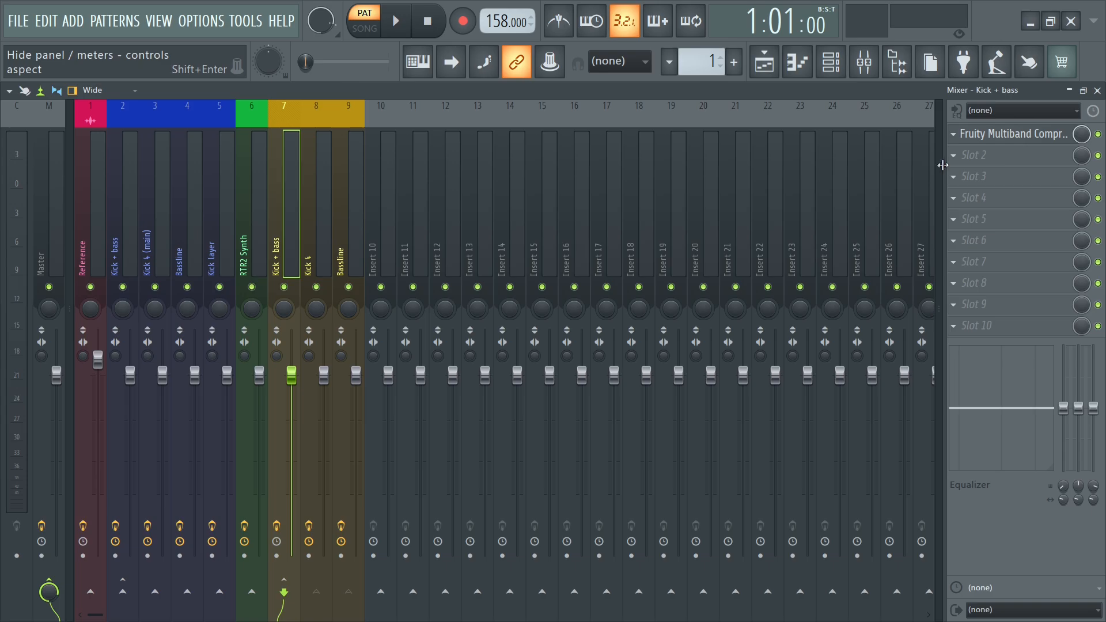
Add Fruity parametric EQ 2 to slot 2 of the Kick + bass track and maximize its window.
{"action": "left_click", "coordinate": [961, 160]}
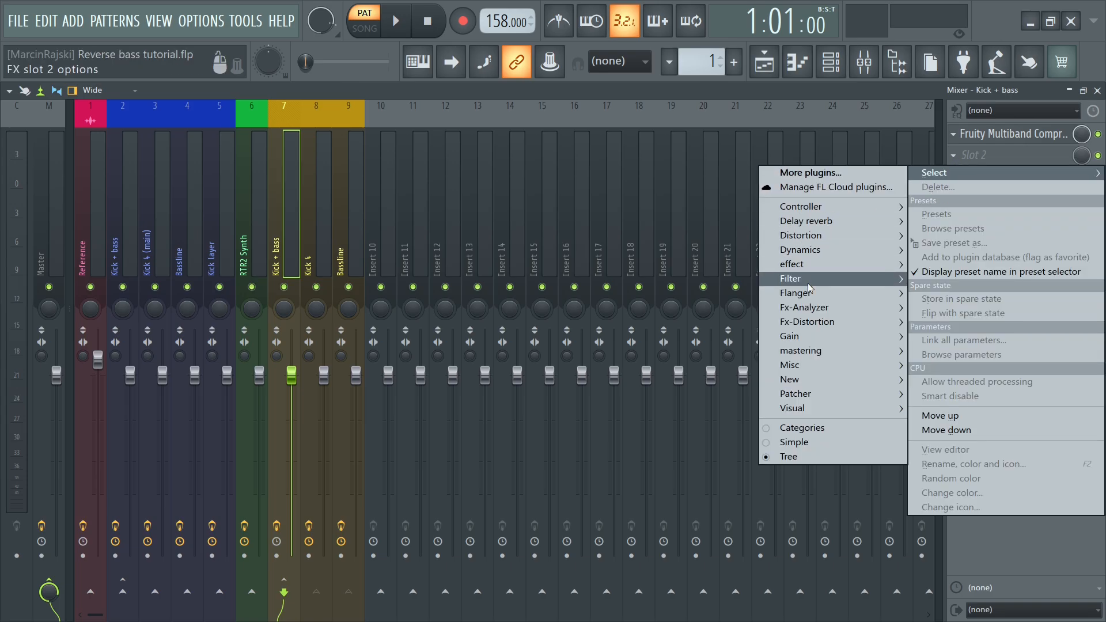
{"action": "mouse_move", "coordinate": [817, 279]}
{"action": "left_click", "coordinate": [743, 350]}
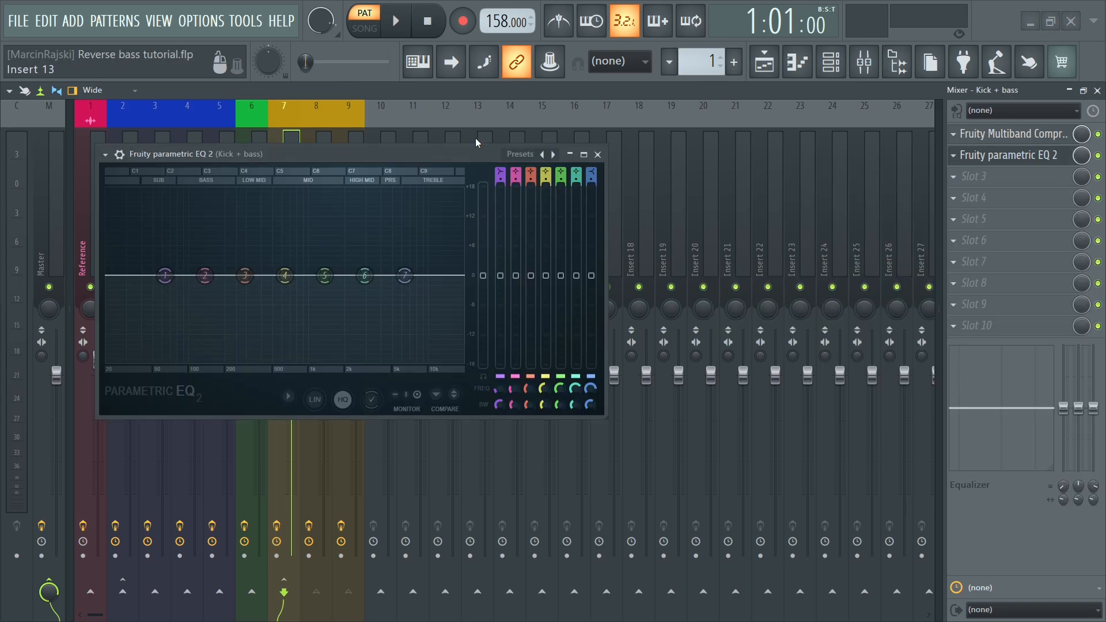
{"action": "left_click", "coordinate": [582, 157]}
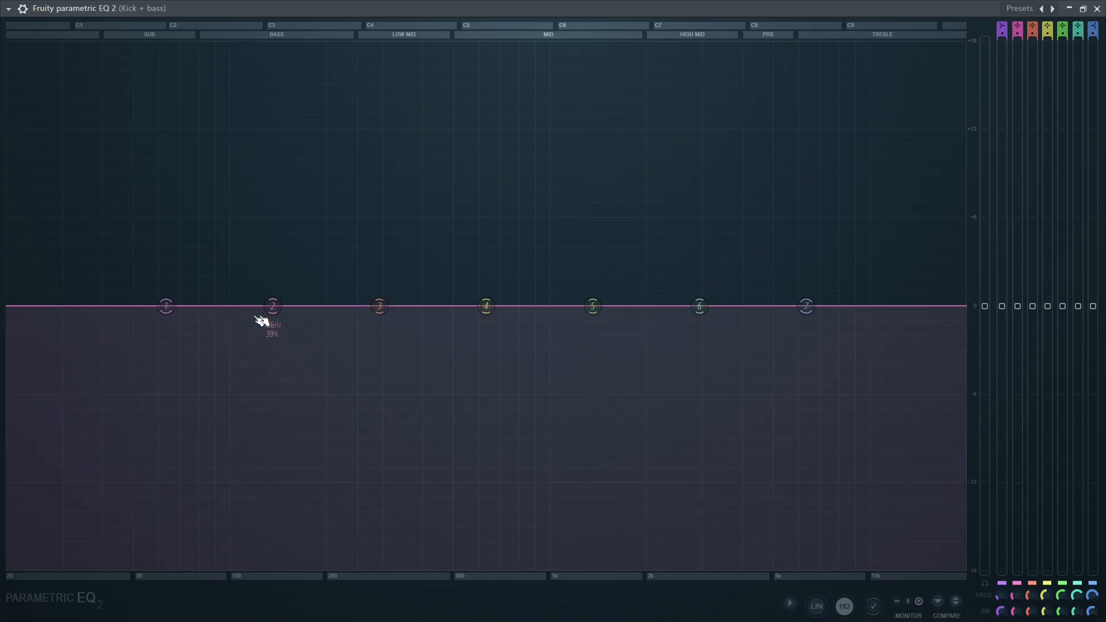
{"action": "right_click", "coordinate": [168, 309]}
{"action": "mouse_move", "coordinate": [196, 346]}
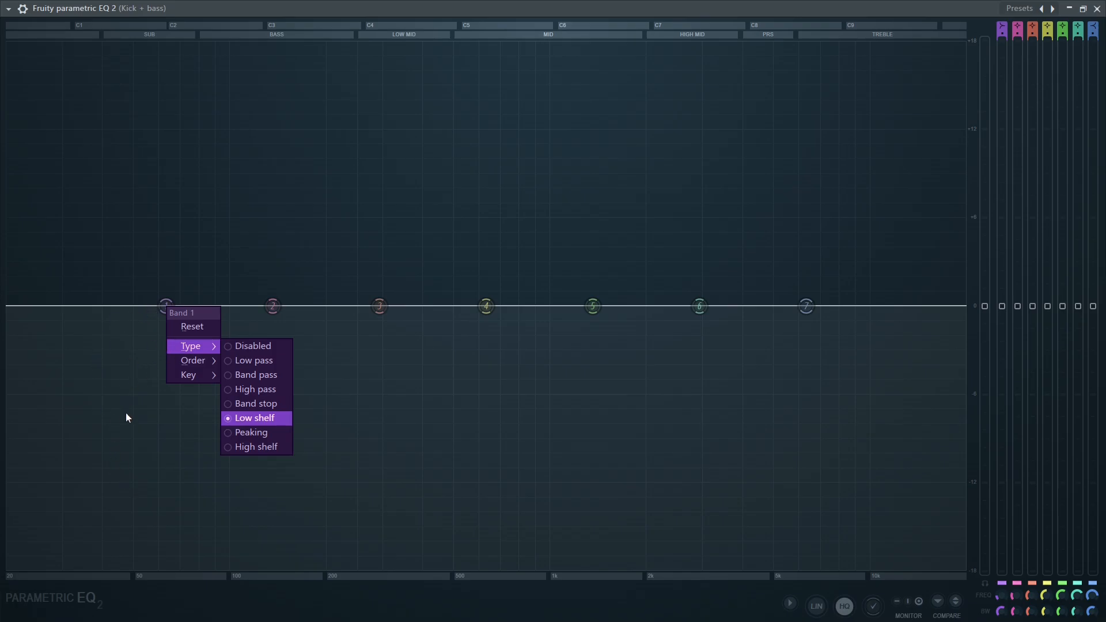
{"action": "mouse_move", "coordinate": [182, 365]}
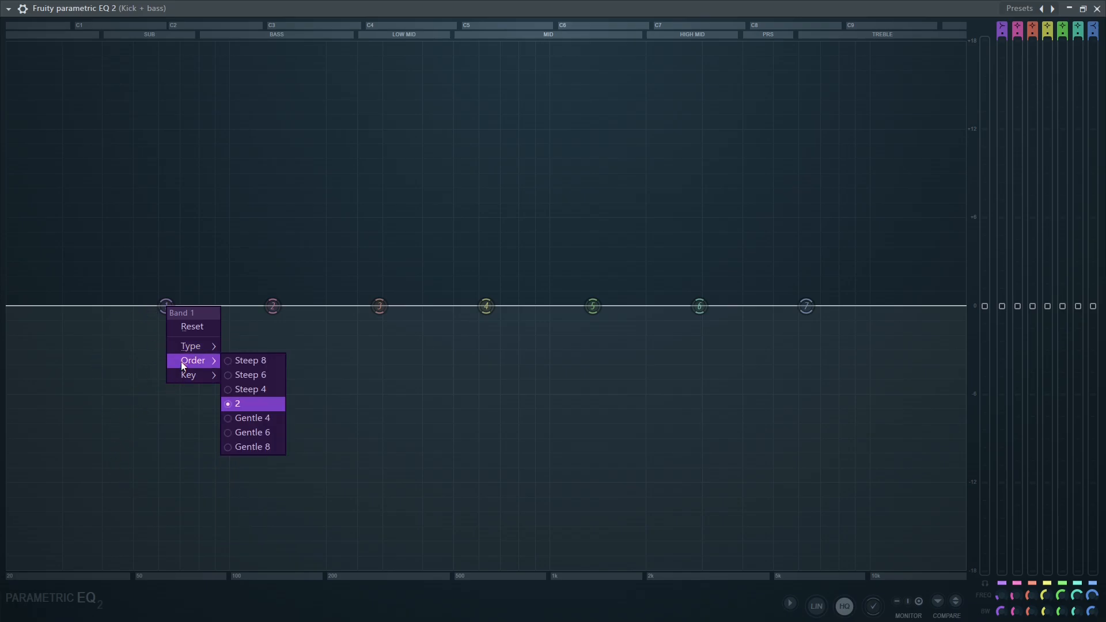
{"action": "left_click", "coordinate": [181, 386]}
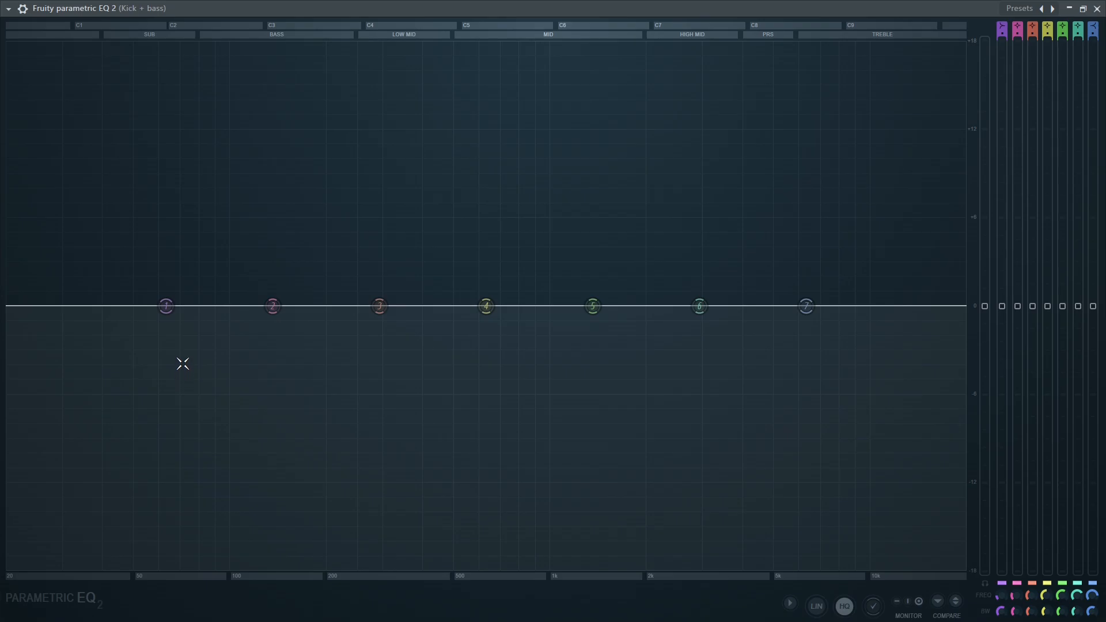
Turn band 1 of the Kick + bass EQ into a high-pass filter with the Steep 8 order.
{"action": "right_click", "coordinate": [171, 309]}
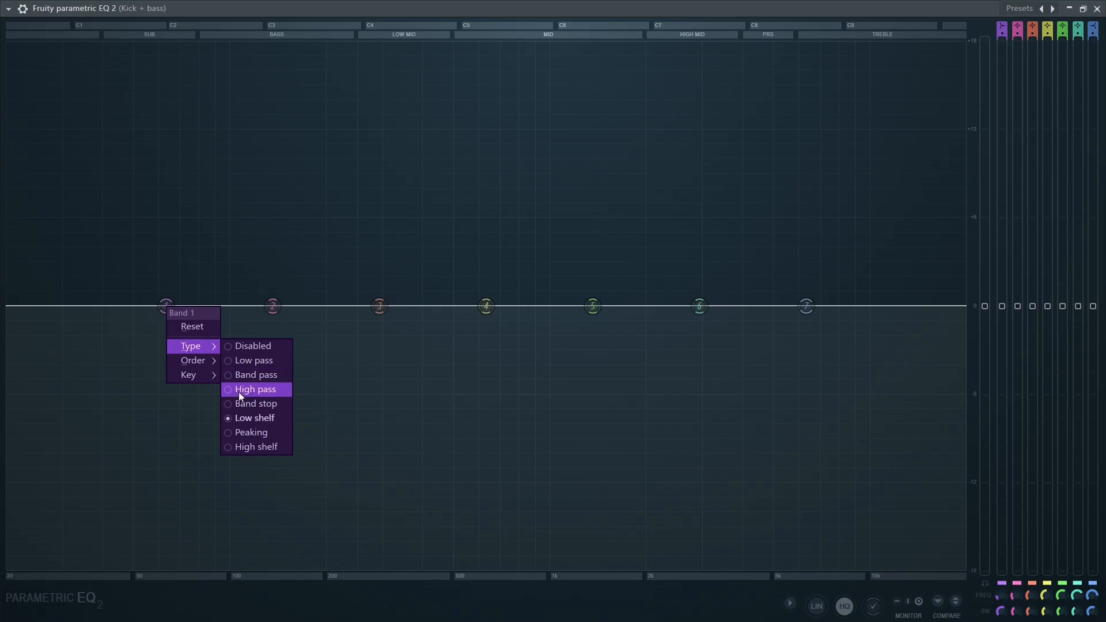
{"action": "left_click", "coordinate": [239, 390]}
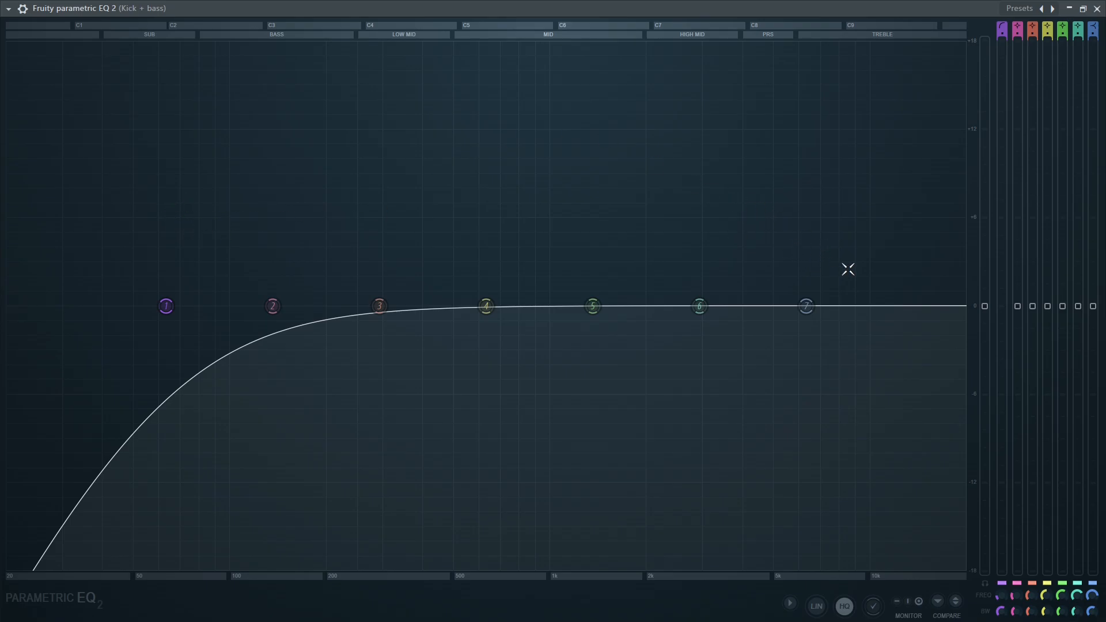
{"action": "mouse_move", "coordinate": [184, 315]}
{"action": "right_click", "coordinate": [172, 310]}
{"action": "mouse_move", "coordinate": [186, 345]}
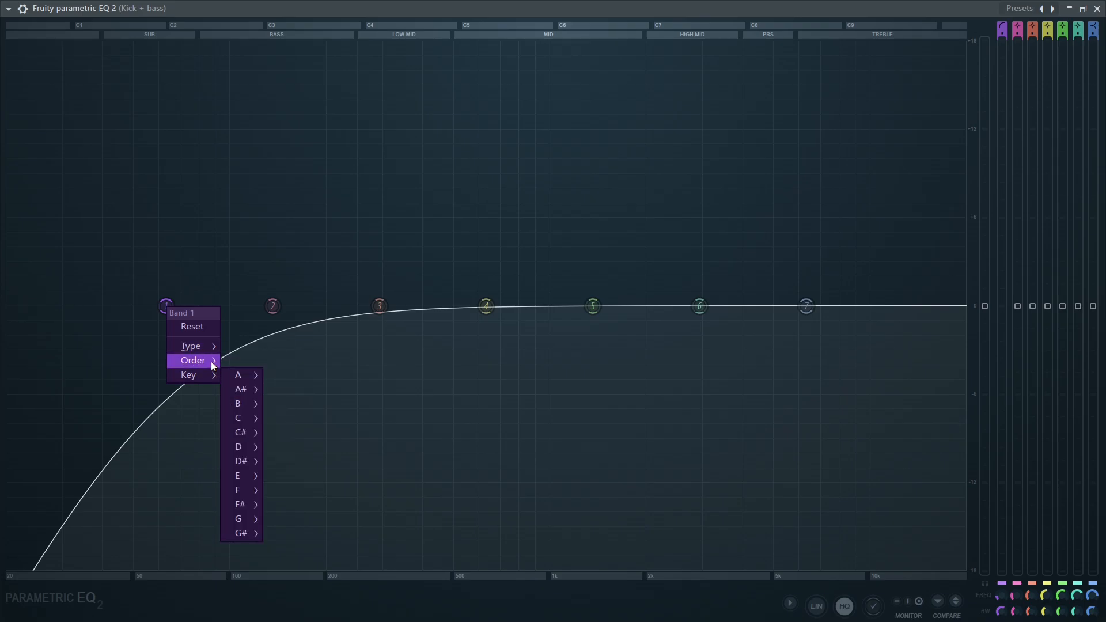
{"action": "left_click", "coordinate": [234, 362]}
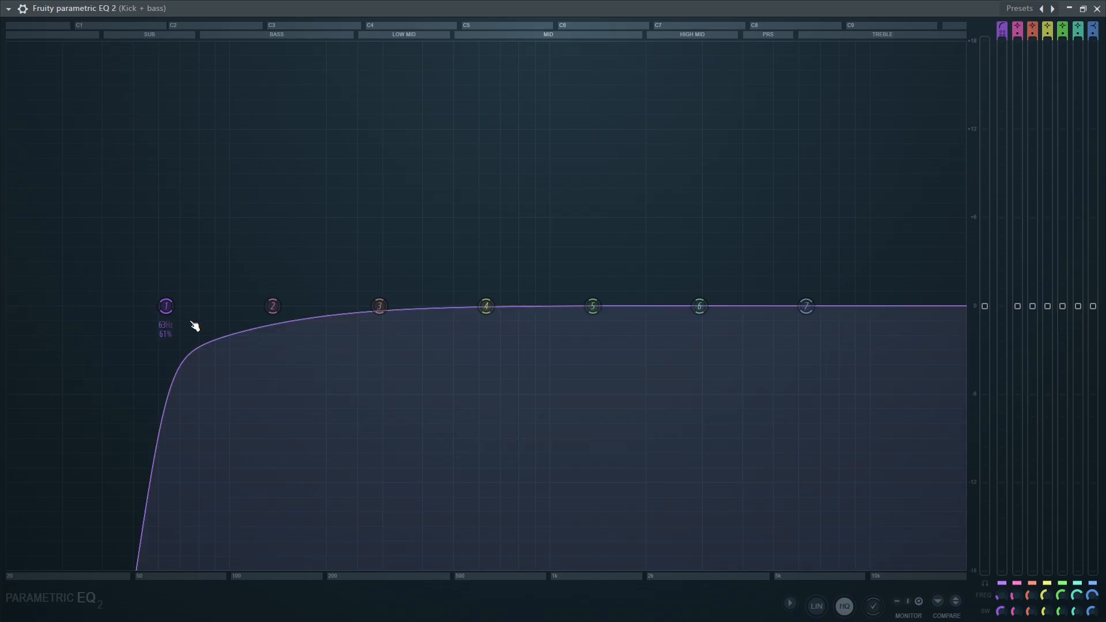
Adjust band 1's bandwidth to flatten the high-pass curve above its cutoff, and lower the cutoff to about 40 Hz.
{"action": "right_click", "coordinate": [1001, 610]}
{"action": "left_click", "coordinate": [987, 370]}
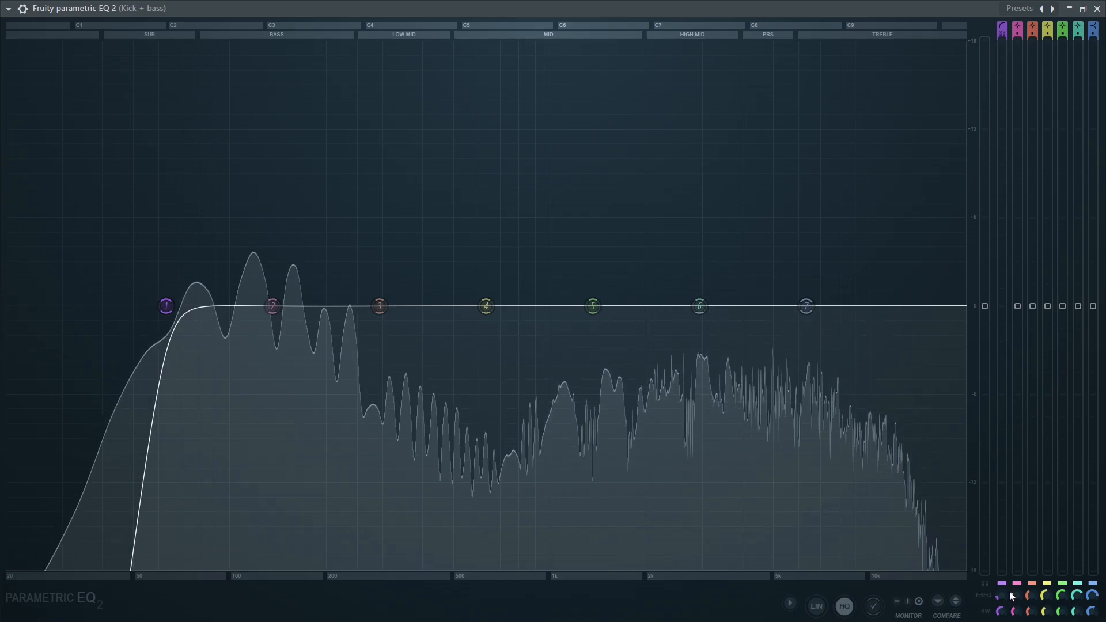
{"action": "left_click_drag", "start_coordinate": [999, 595], "coordinate": [1000, 614]}
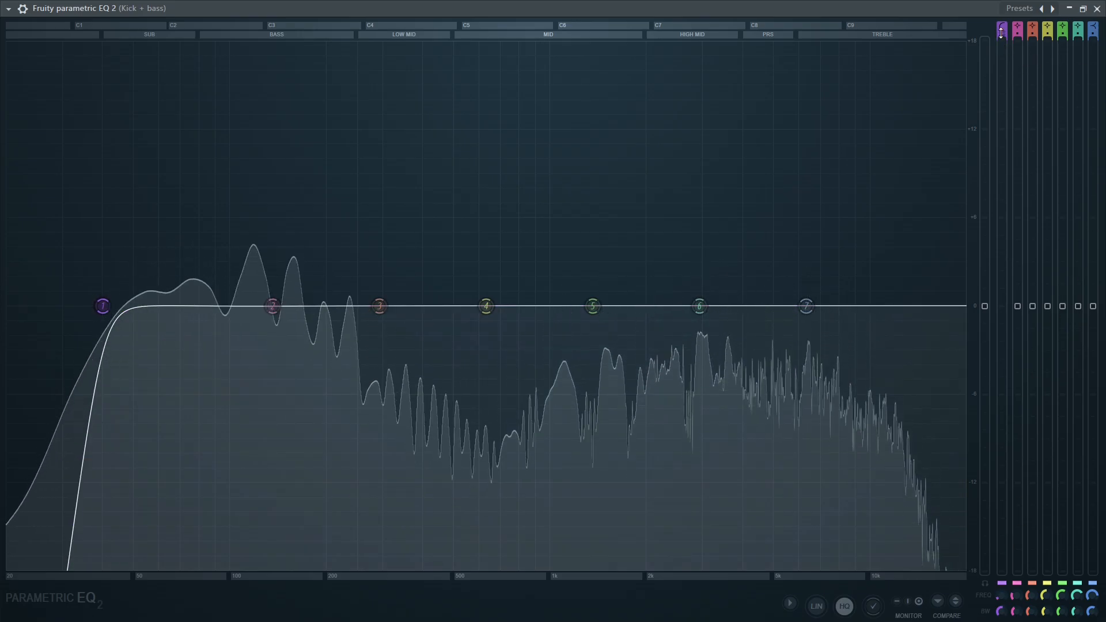
Compare the playing Kick + bass track with the EQ's band 1 high-pass filter muted and active, leaving it active.
{"action": "left_click", "coordinate": [1002, 583]}
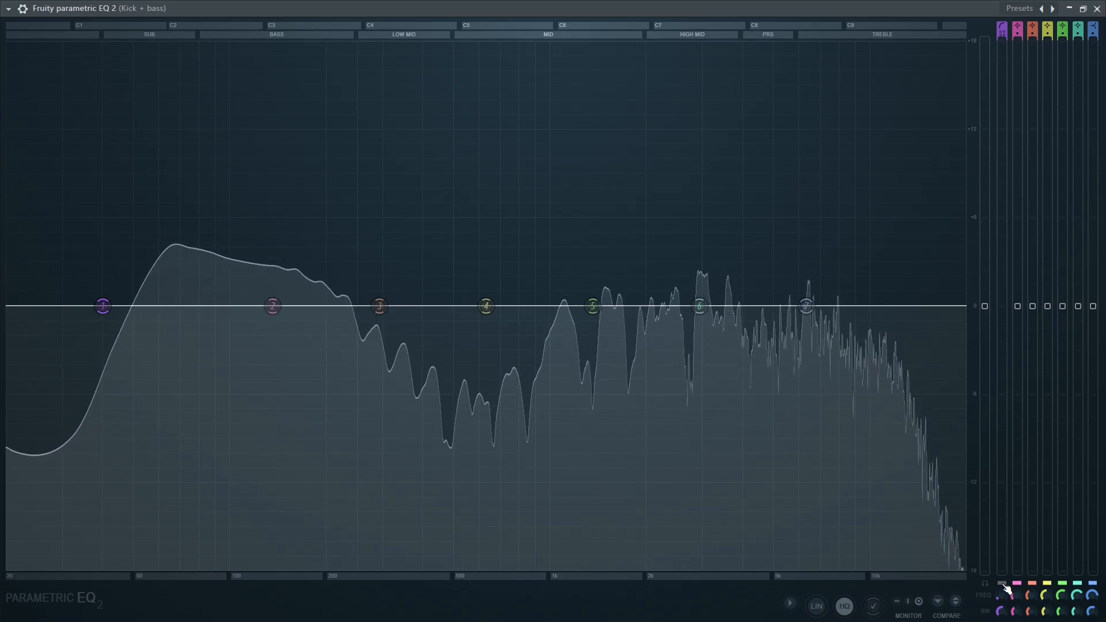
{"action": "left_click", "coordinate": [1002, 584]}
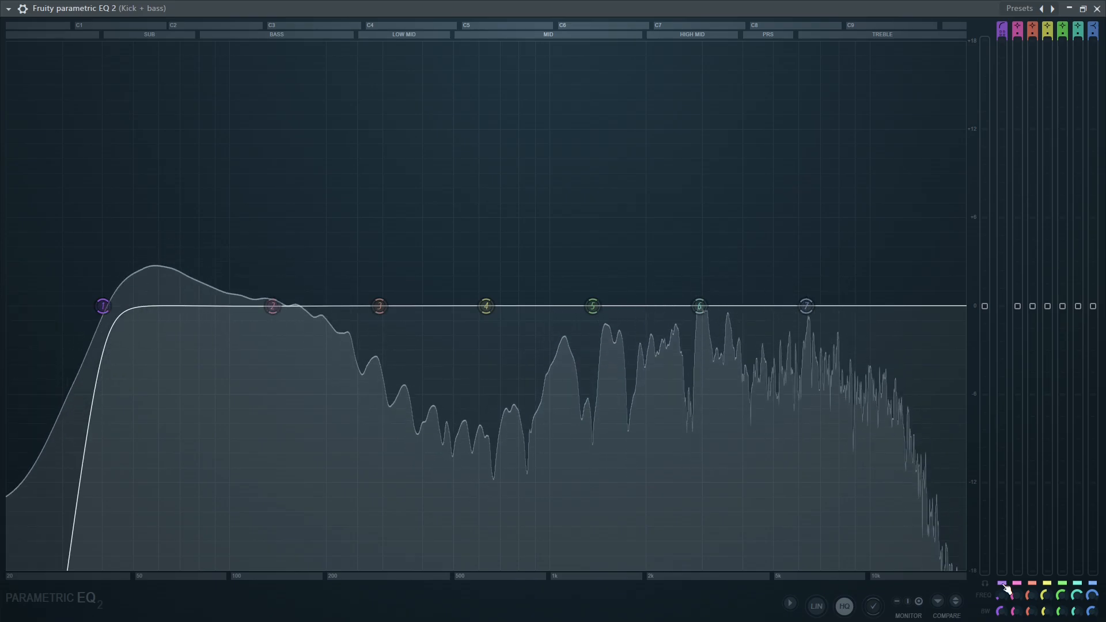
{"action": "left_click", "coordinate": [1002, 583]}
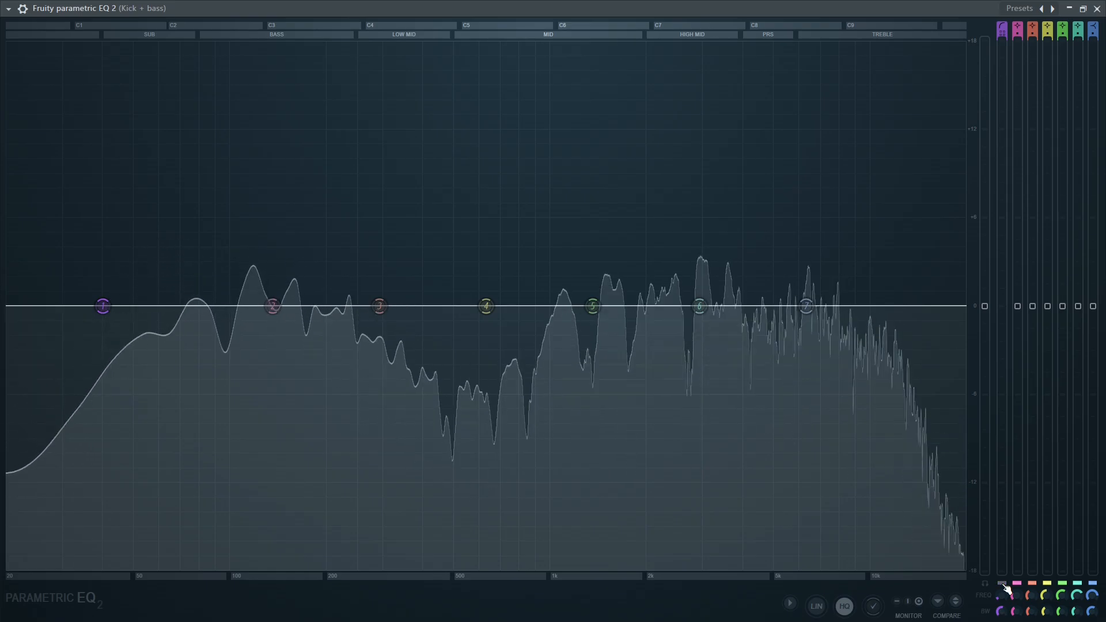
{"action": "left_click", "coordinate": [1003, 584]}
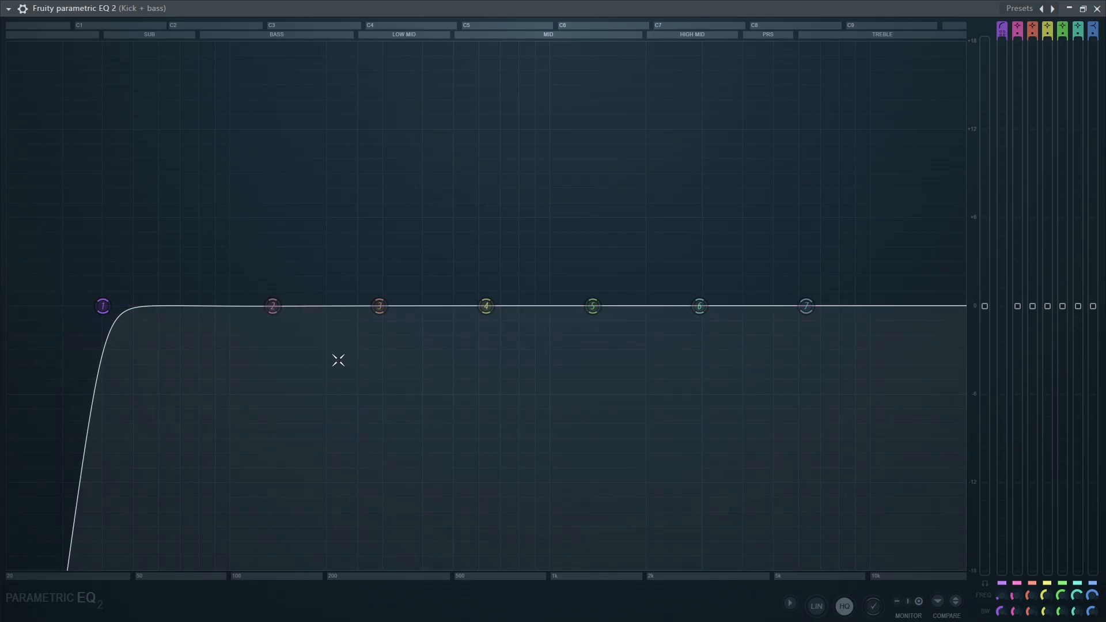
Use band 3 to make a narrow cut of about 6 dB around 240 Hz while the track plays.
{"action": "left_click_drag", "start_coordinate": [379, 306], "coordinate": [354, 351]}
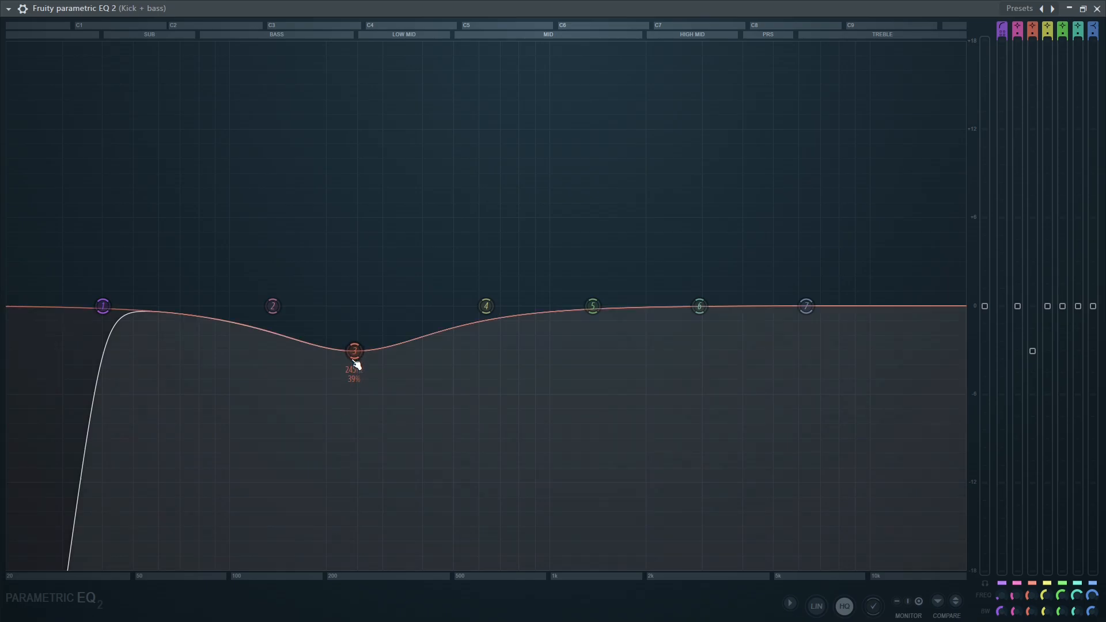
{"action": "key", "text": "space"}
{"action": "scroll", "coordinate": [354, 360], "scroll_direction": "down", "scroll_amount": 10}
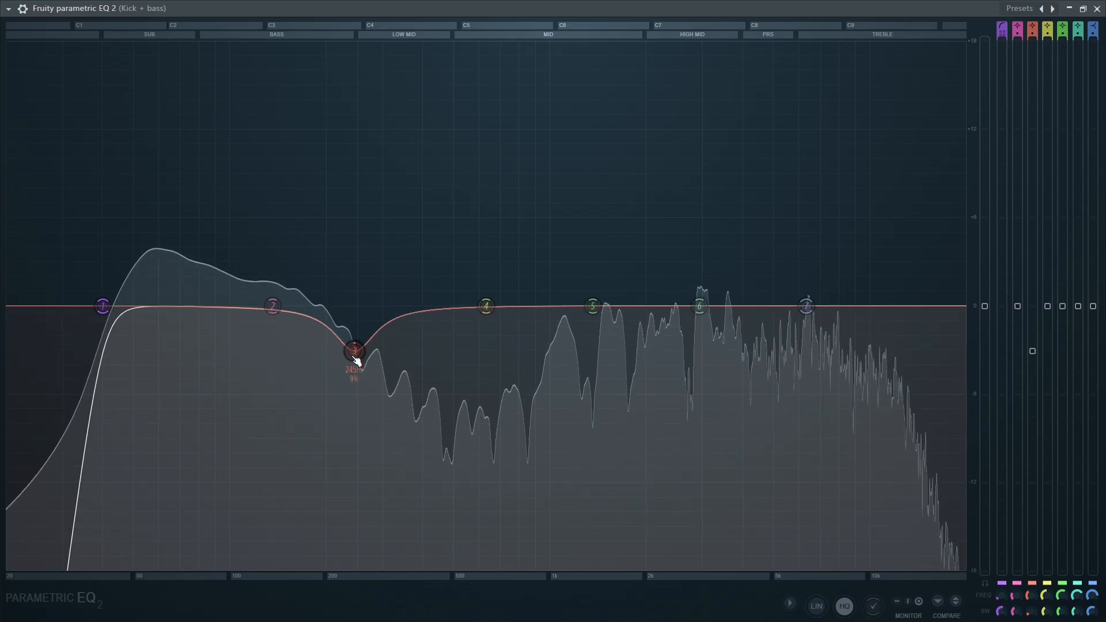
{"action": "scroll", "coordinate": [354, 357], "scroll_direction": "down", "scroll_amount": 2}
{"action": "left_click_drag", "start_coordinate": [353, 356], "coordinate": [352, 398]}
{"action": "scroll", "coordinate": [350, 375], "scroll_direction": "up", "scroll_amount": 2}
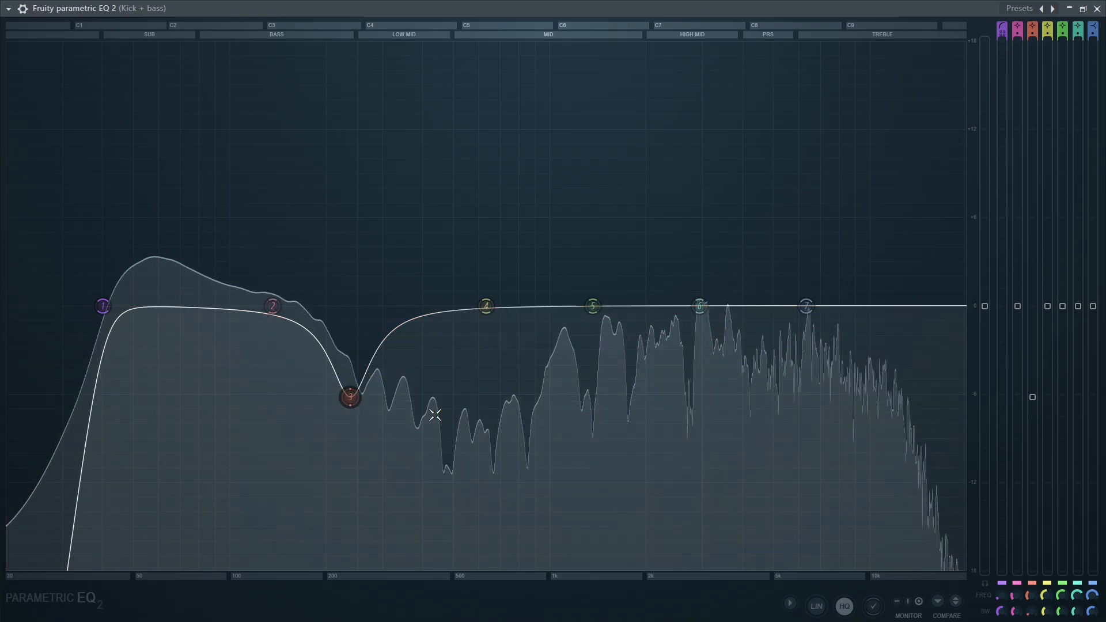
Compare the sound with band 3 muted and active, and make its cut slightly shallower.
{"action": "left_click", "coordinate": [1031, 582]}
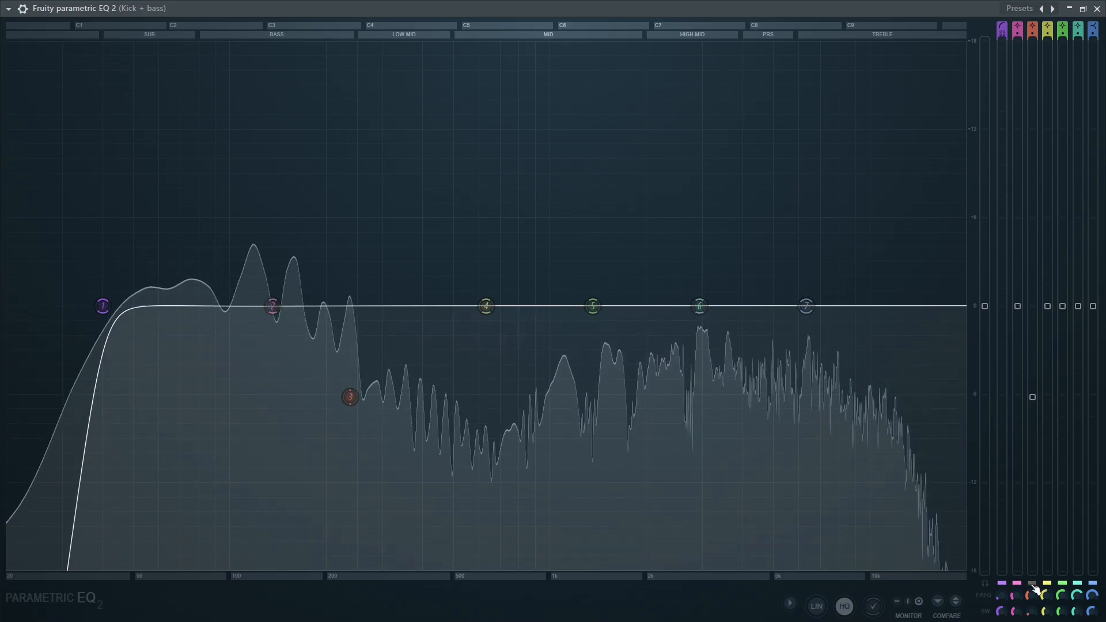
{"action": "left_click", "coordinate": [1032, 583]}
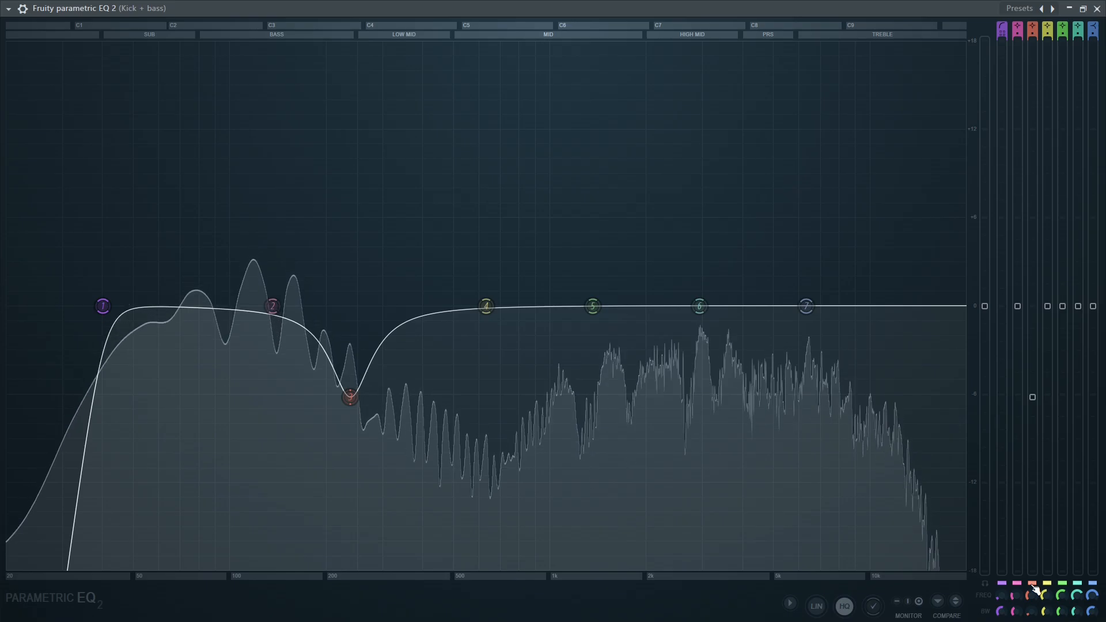
{"action": "left_click", "coordinate": [1032, 583]}
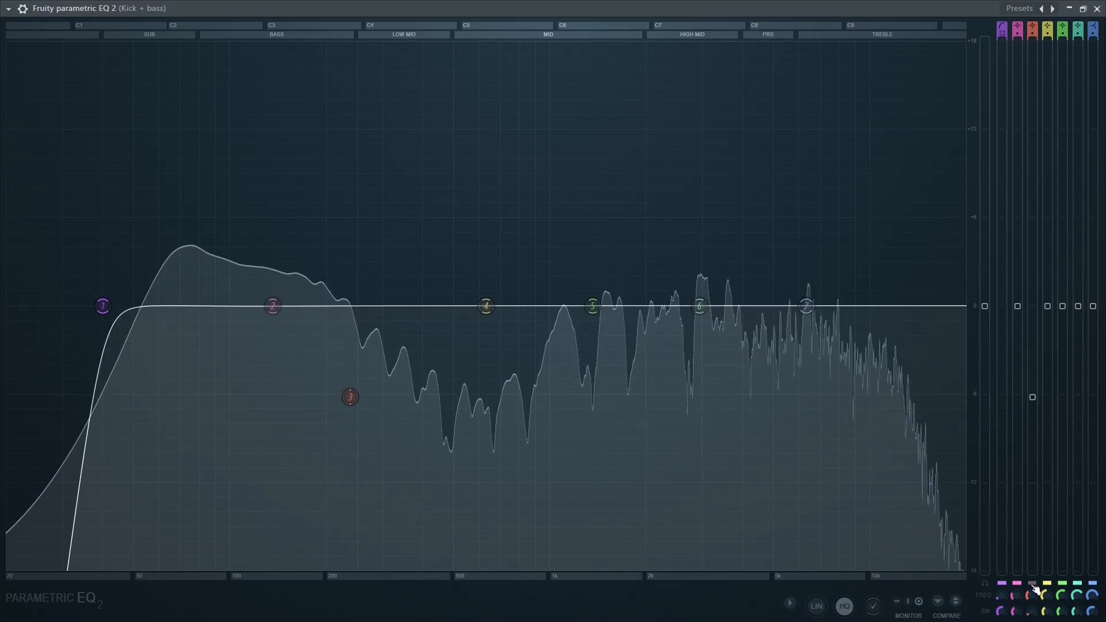
{"action": "left_click", "coordinate": [1031, 583]}
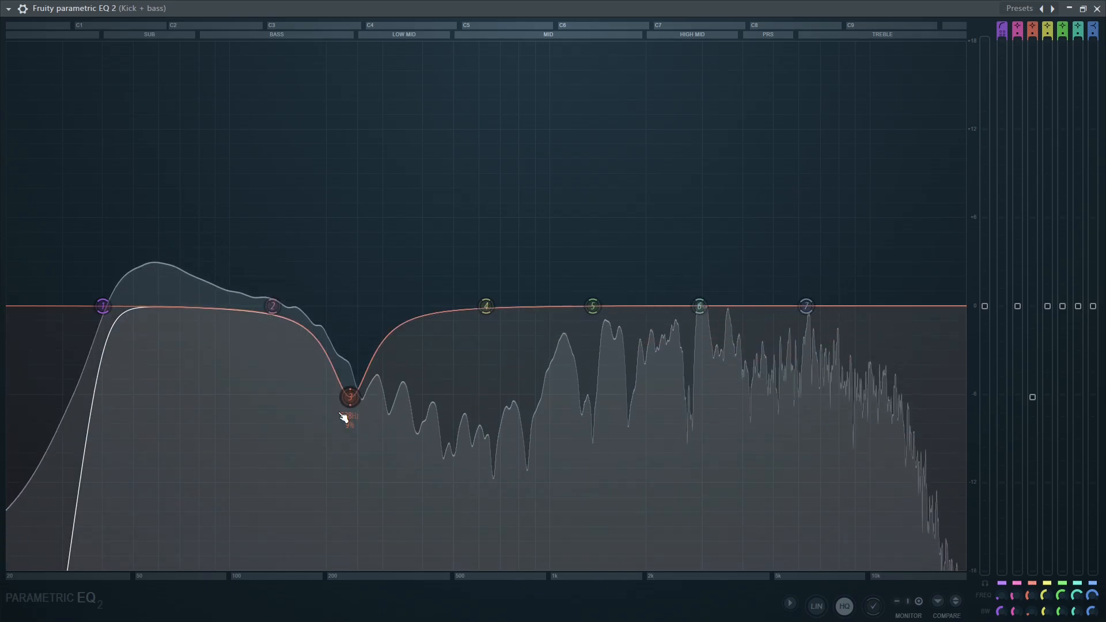
{"action": "left_click_drag", "start_coordinate": [343, 418], "coordinate": [343, 411]}
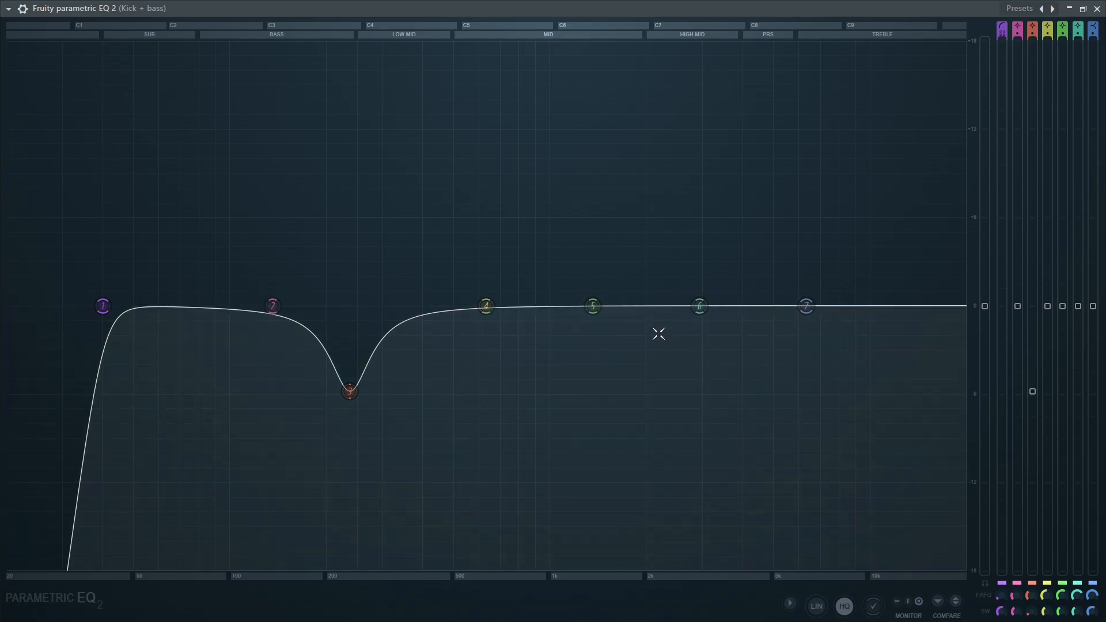
Lower band 6 to a cut of about 5 dB near 3.5 kHz and narrow its bandwidth to 14%.
{"action": "left_click_drag", "start_coordinate": [699, 306], "coordinate": [702, 358]}
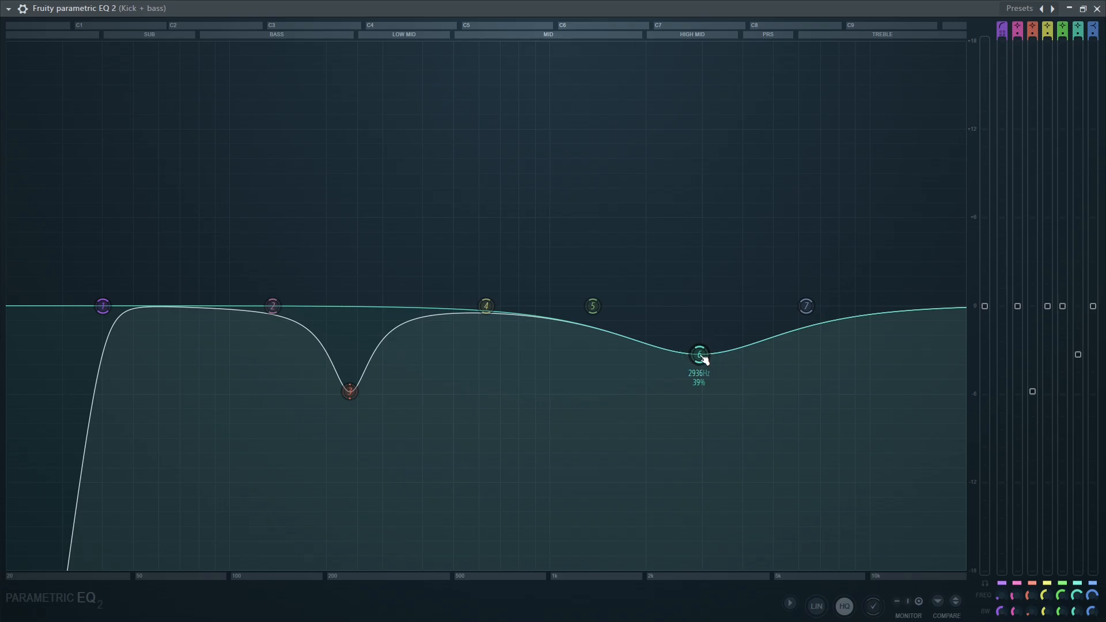
{"action": "scroll", "coordinate": [704, 359], "scroll_direction": "down", "scroll_amount": 8}
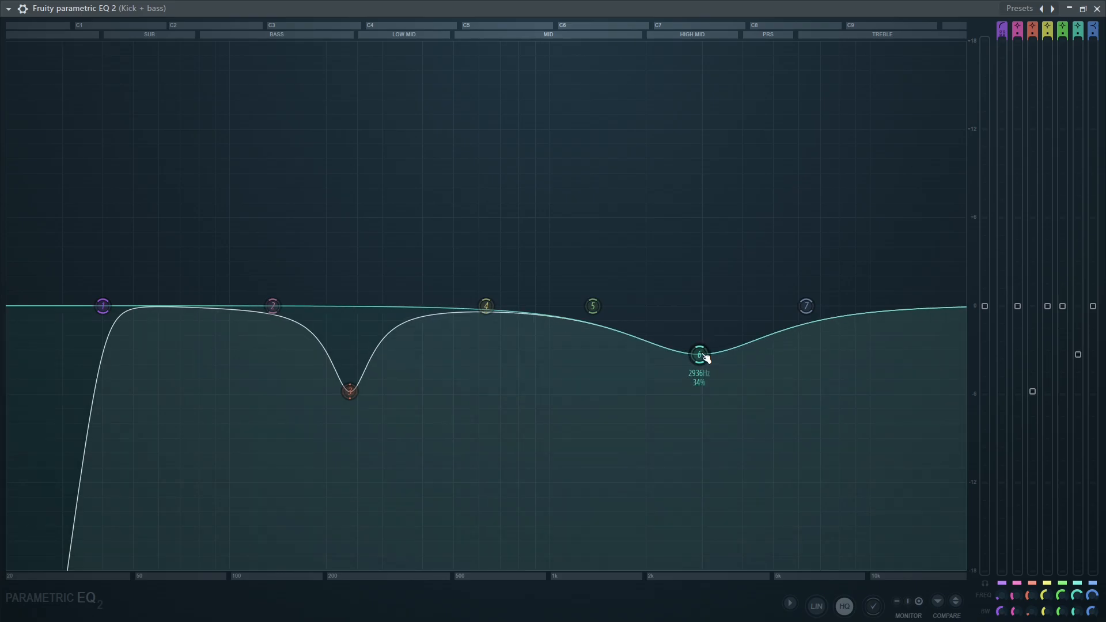
{"action": "scroll", "coordinate": [705, 358], "scroll_direction": "down", "scroll_amount": 3}
{"action": "left_click_drag", "start_coordinate": [704, 358], "coordinate": [724, 385]}
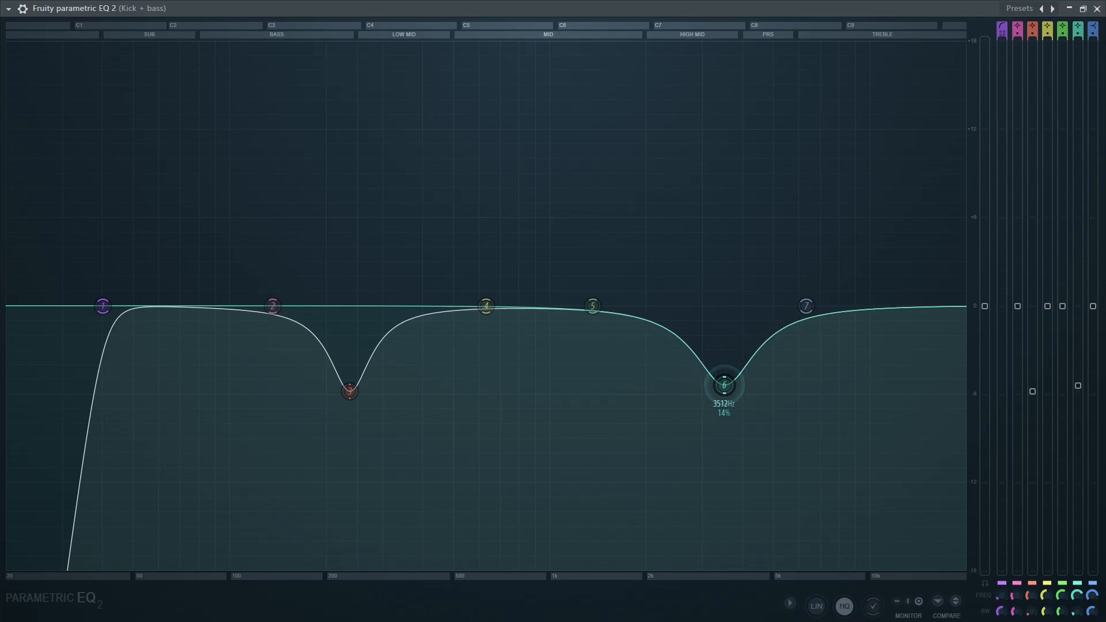
Sweep band 6's cut through the high mids, settle it at about 4.1 kHz, and compare the sound with the band muted.
{"action": "left_click_drag", "start_coordinate": [792, 387], "coordinate": [725, 388]}
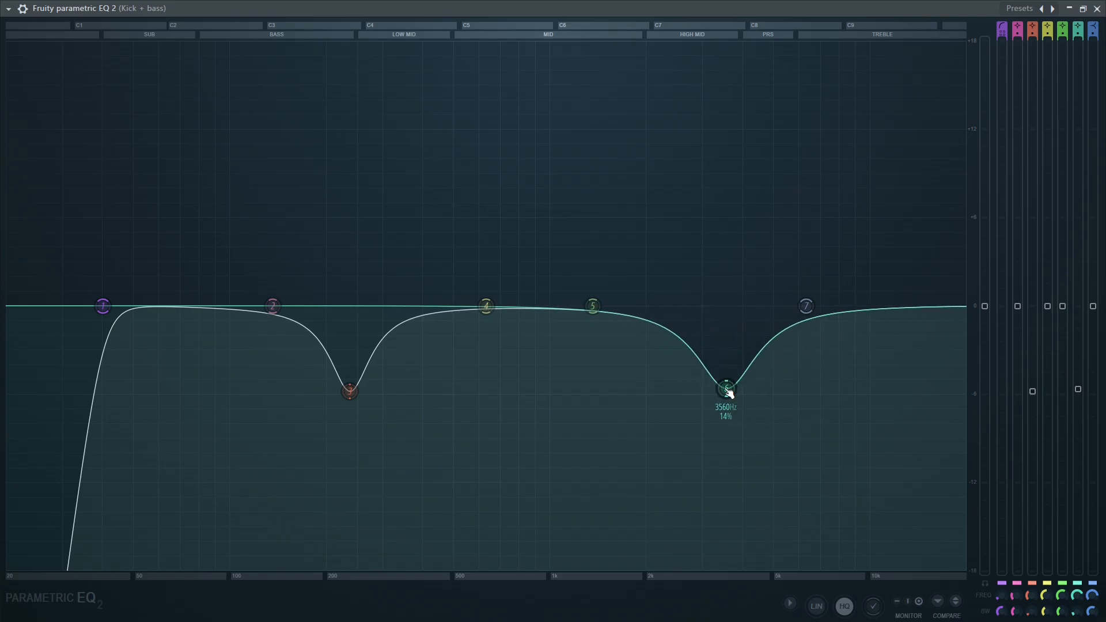
{"action": "left_click_drag", "start_coordinate": [728, 391], "coordinate": [852, 387]}
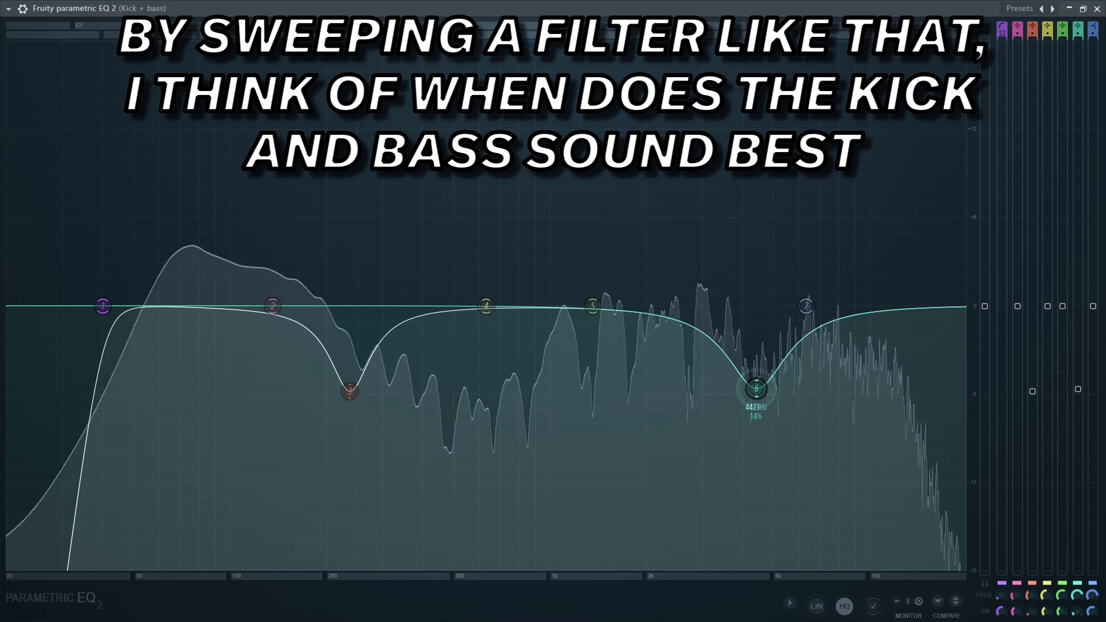
{"action": "left_click_drag", "start_coordinate": [696, 396], "coordinate": [745, 378]}
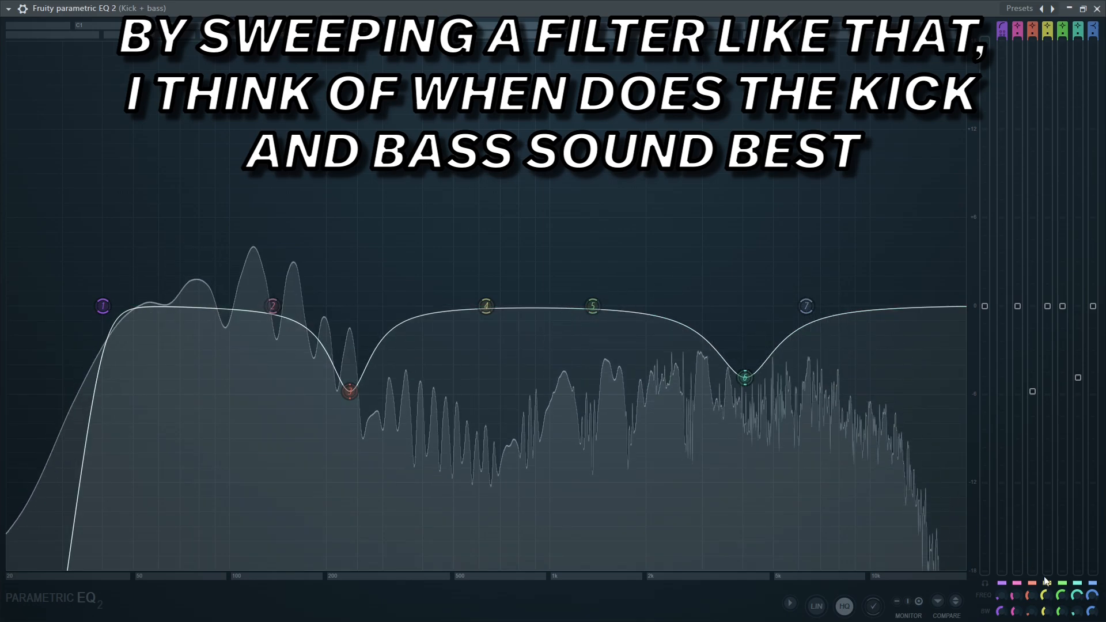
{"action": "left_click", "coordinate": [1076, 584]}
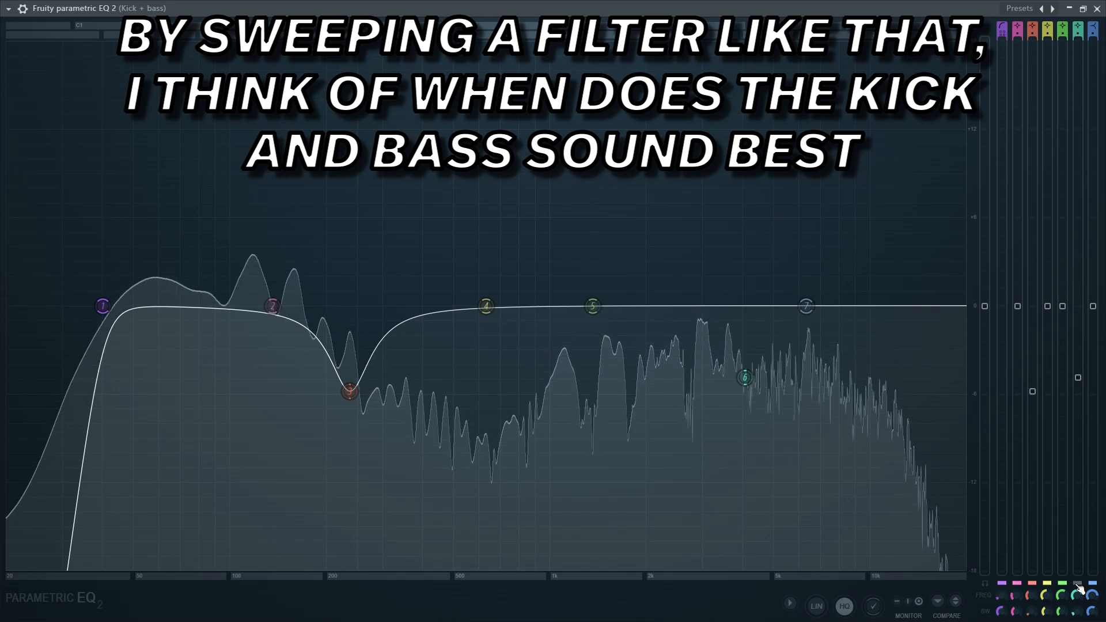
{"action": "left_click", "coordinate": [1076, 584]}
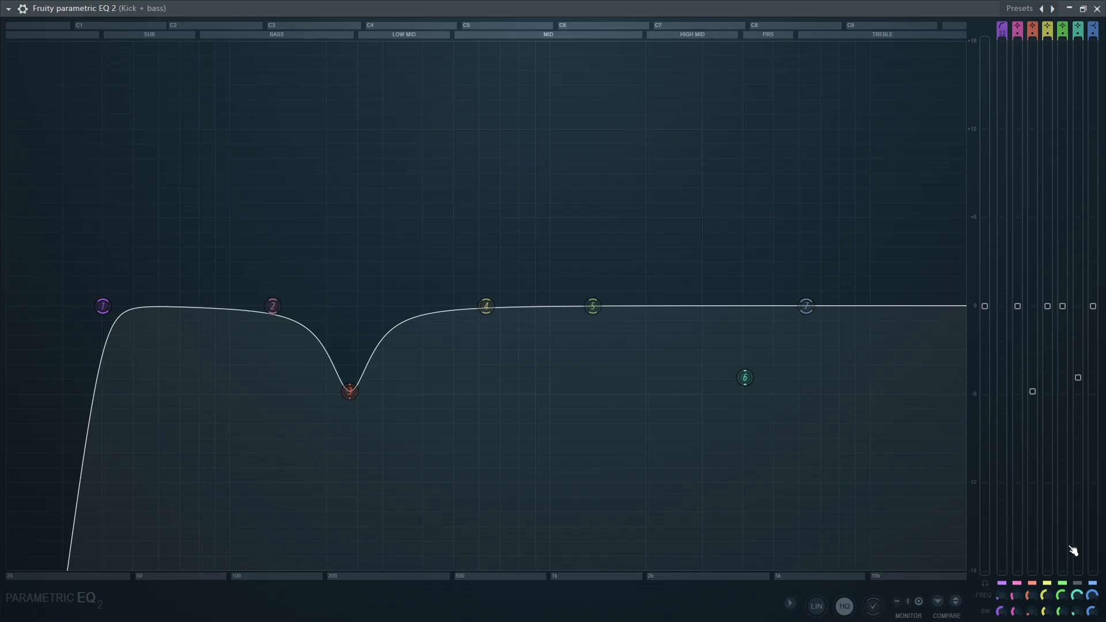
Turn band 6 into a boost of about 5.5 dB near 4 kHz and compare the playing track with the boost muted.
{"action": "left_click_drag", "start_coordinate": [745, 377], "coordinate": [750, 306]}
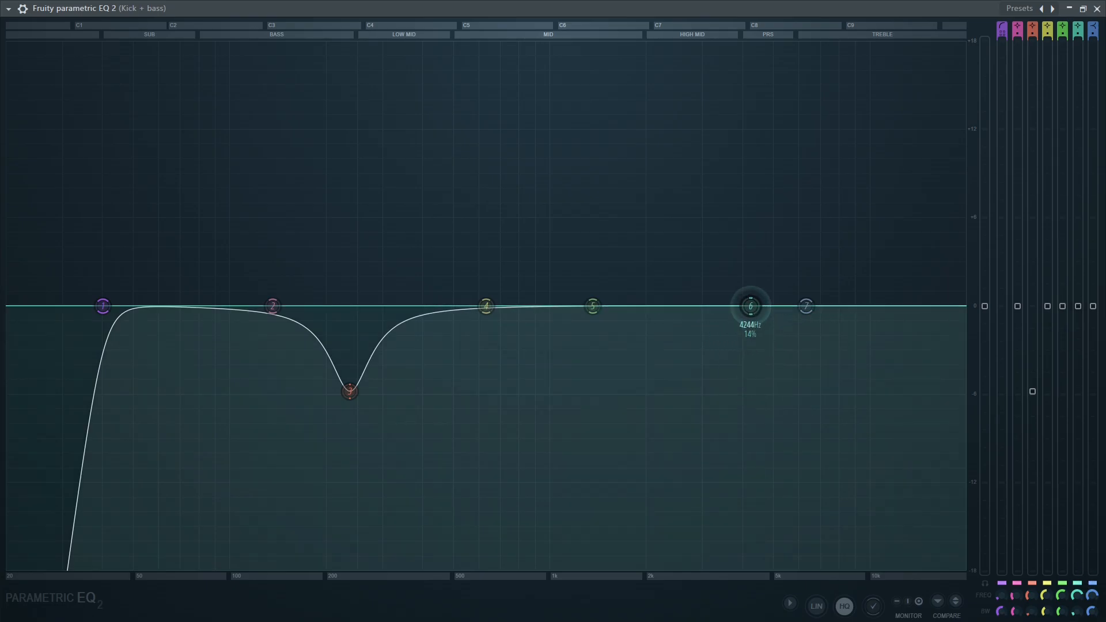
{"action": "left_click_drag", "start_coordinate": [745, 255], "coordinate": [741, 225]}
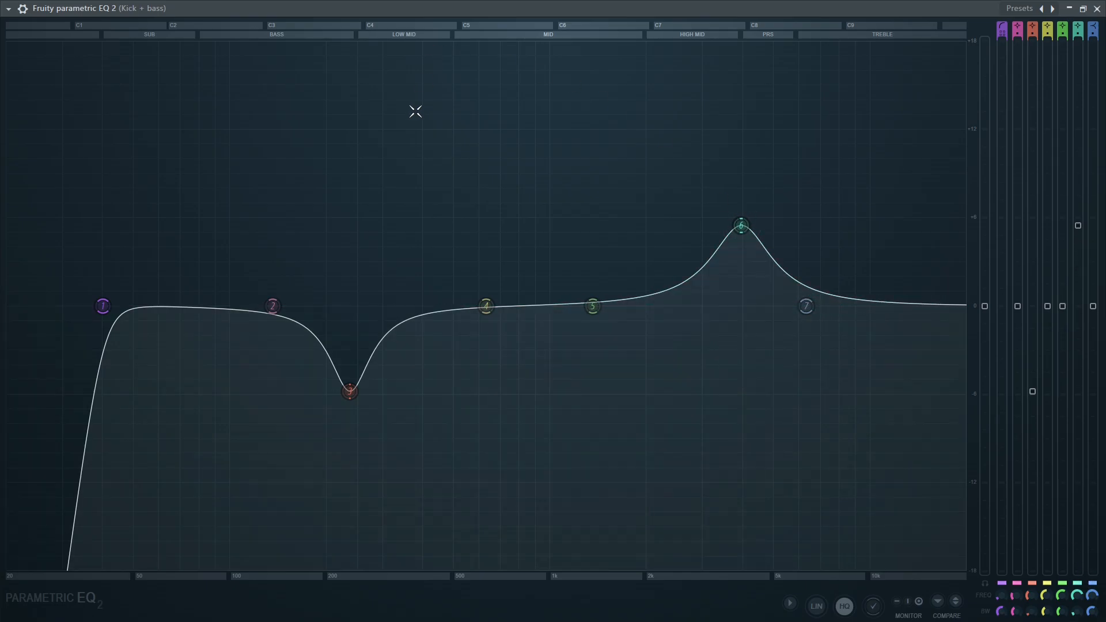
{"action": "key", "text": "space"}
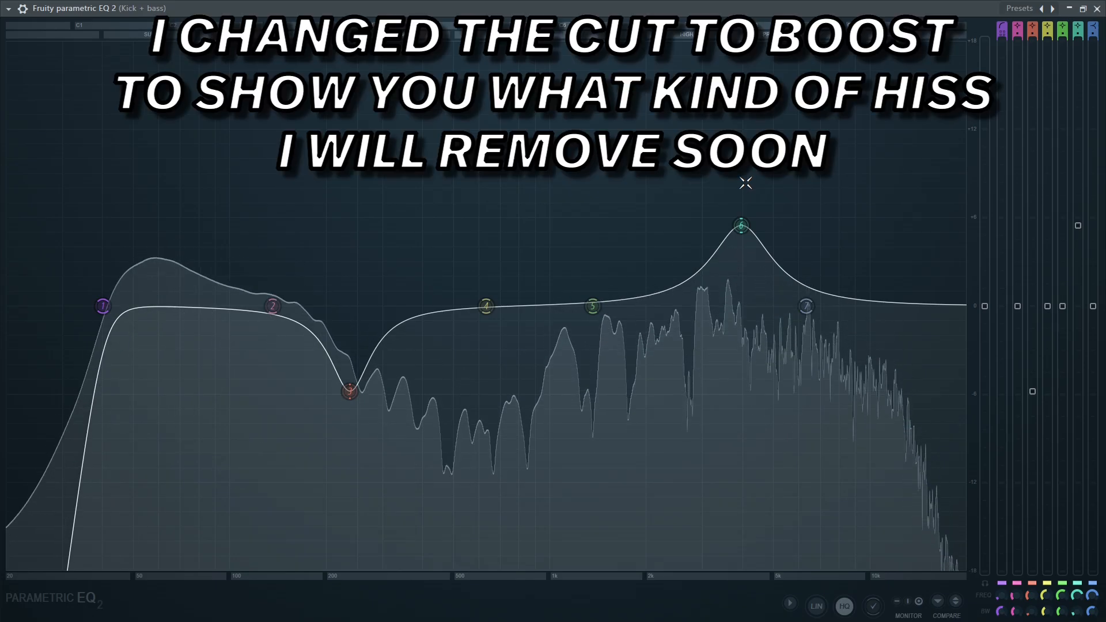
{"action": "left_click", "coordinate": [1078, 584]}
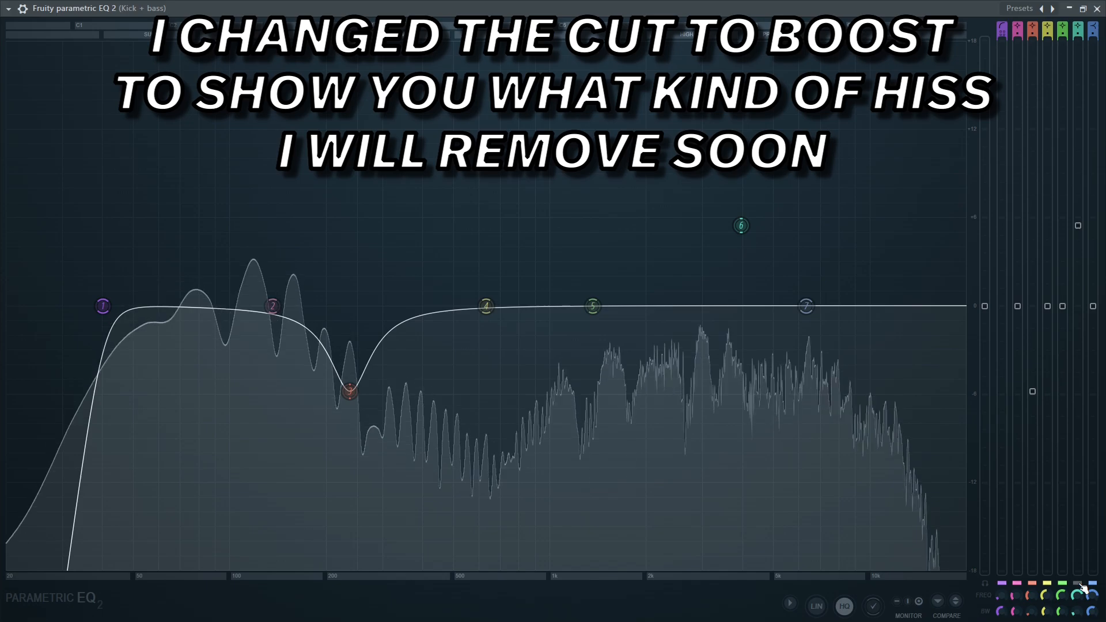
{"action": "left_click", "coordinate": [1080, 585]}
Set band 6 to a cut of about 4 dB near 4 kHz, compare it muted and active, and stop playback.
{"action": "left_click_drag", "start_coordinate": [741, 225], "coordinate": [740, 366]}
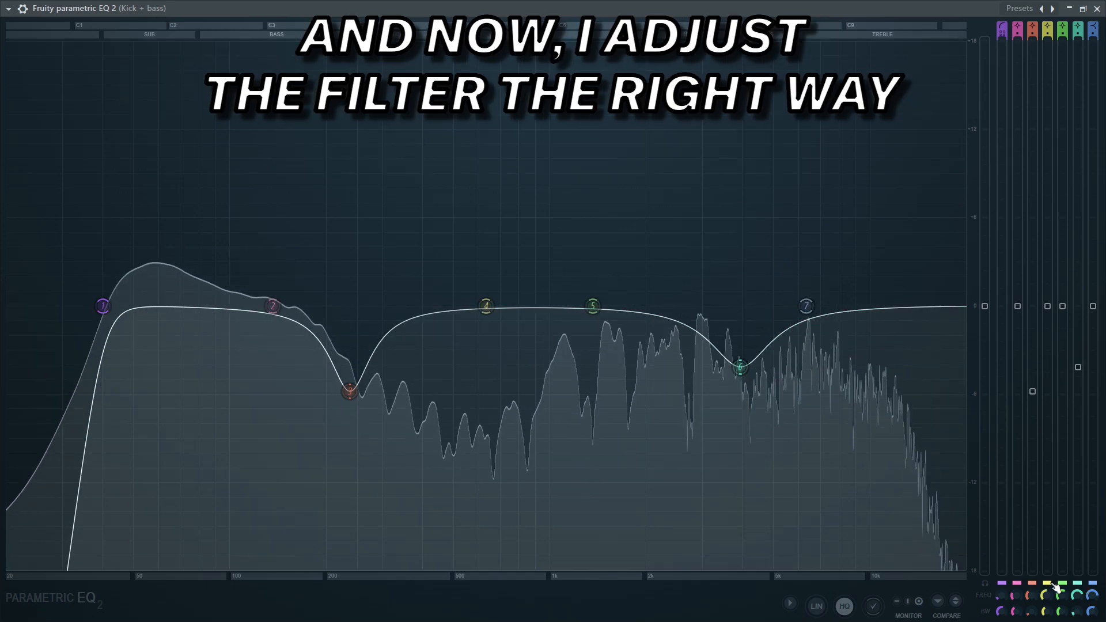
{"action": "left_click", "coordinate": [1077, 584]}
{"action": "left_click", "coordinate": [1076, 584]}
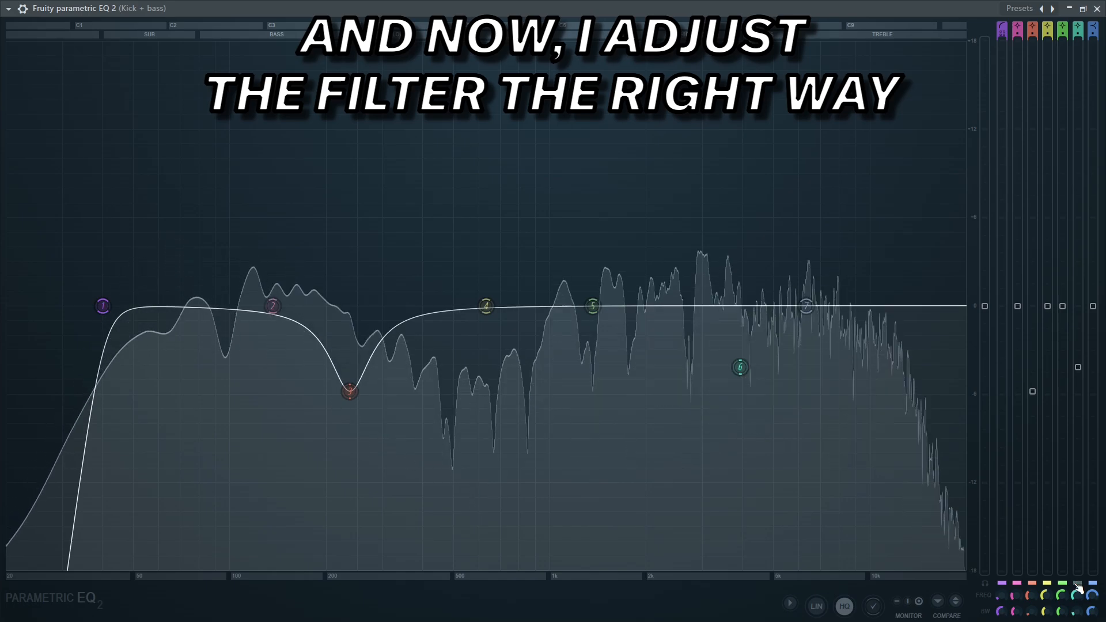
{"action": "left_click", "coordinate": [1077, 584]}
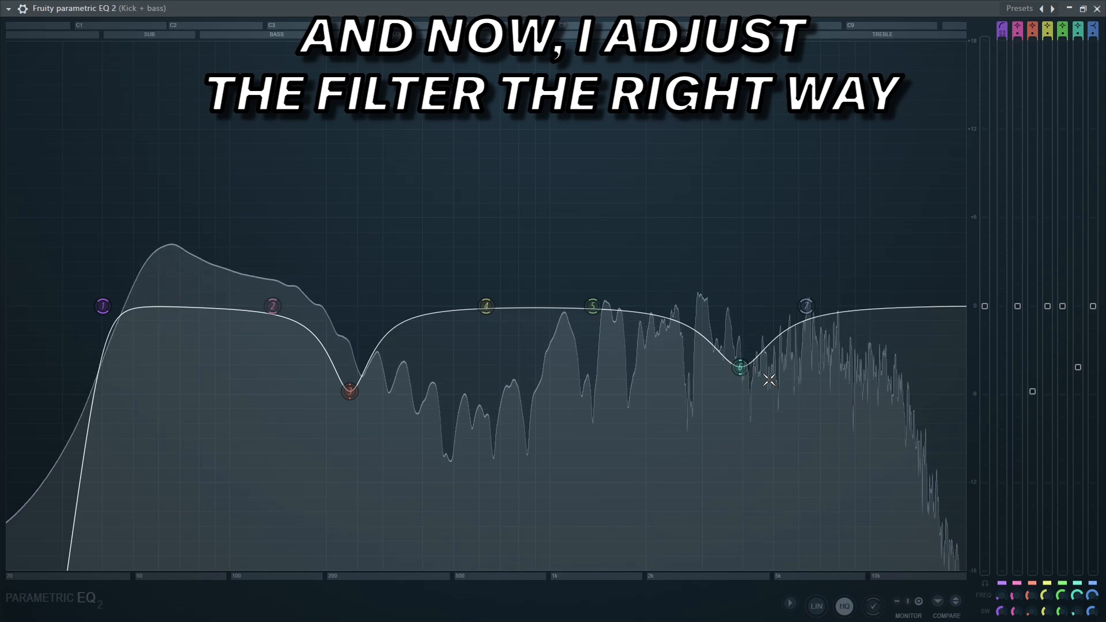
{"action": "key", "text": "space"}
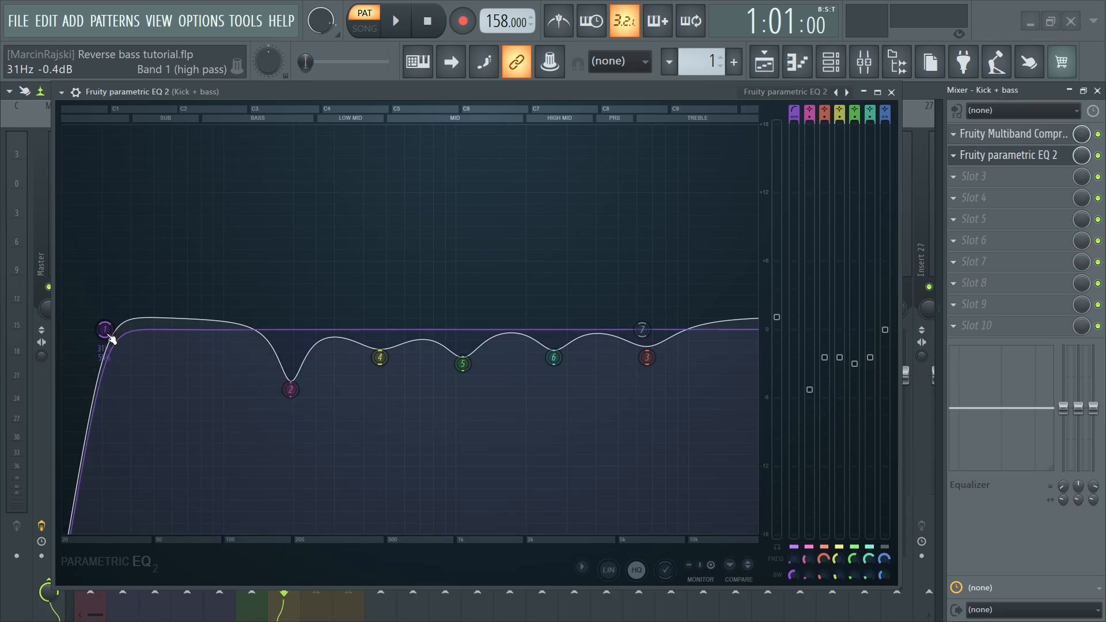
Mute bands 1 to 5 of the finished Kick + bass EQ to isolate the band 6 cut.
{"action": "left_click", "coordinate": [108, 335]}
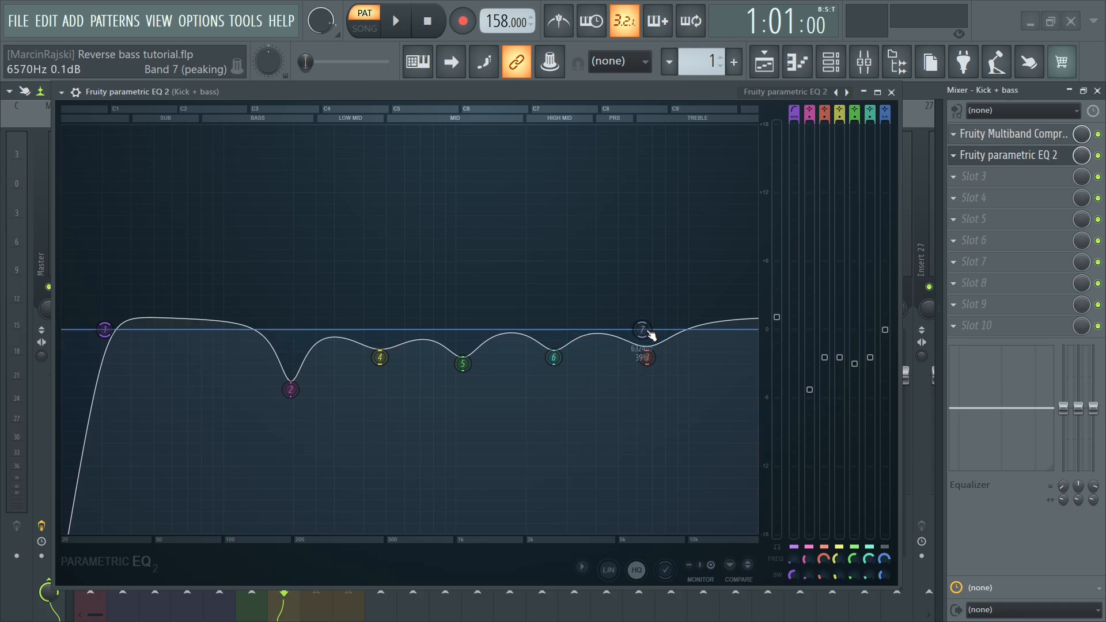
{"action": "left_click", "coordinate": [793, 546]}
{"action": "left_click", "coordinate": [809, 546]}
{"action": "left_click", "coordinate": [824, 546]}
{"action": "left_click", "coordinate": [839, 546]}
{"action": "left_click", "coordinate": [854, 546]}
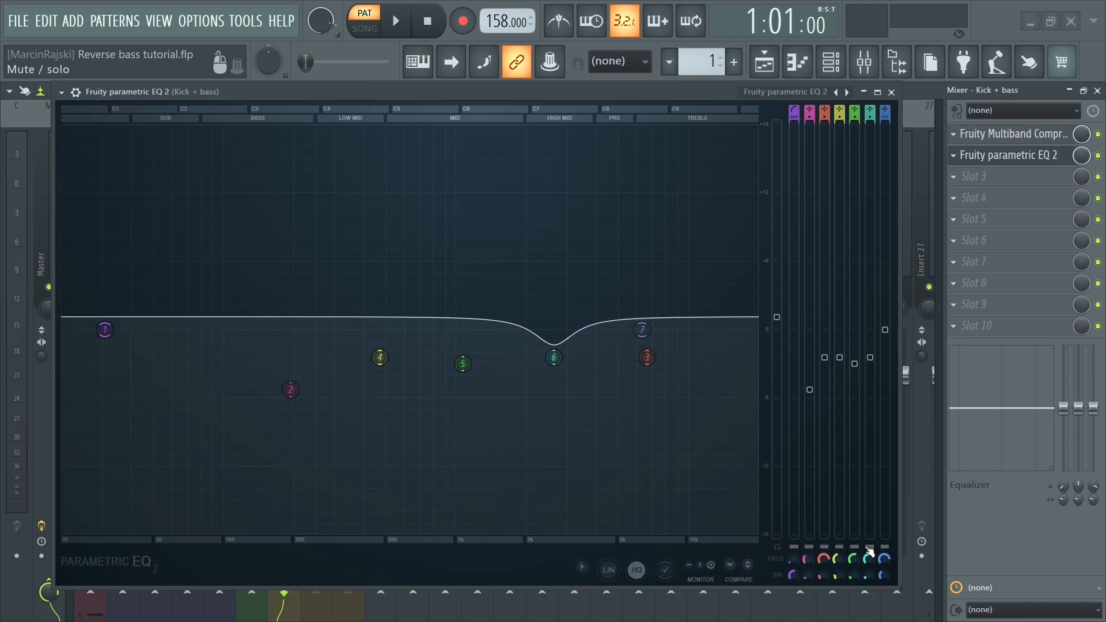
Play the track and reactivate the cuts of bands 6 and 5 in turn, comparing the sound with them muted.
{"action": "left_click", "coordinate": [870, 547]}
{"action": "key", "text": "space"}
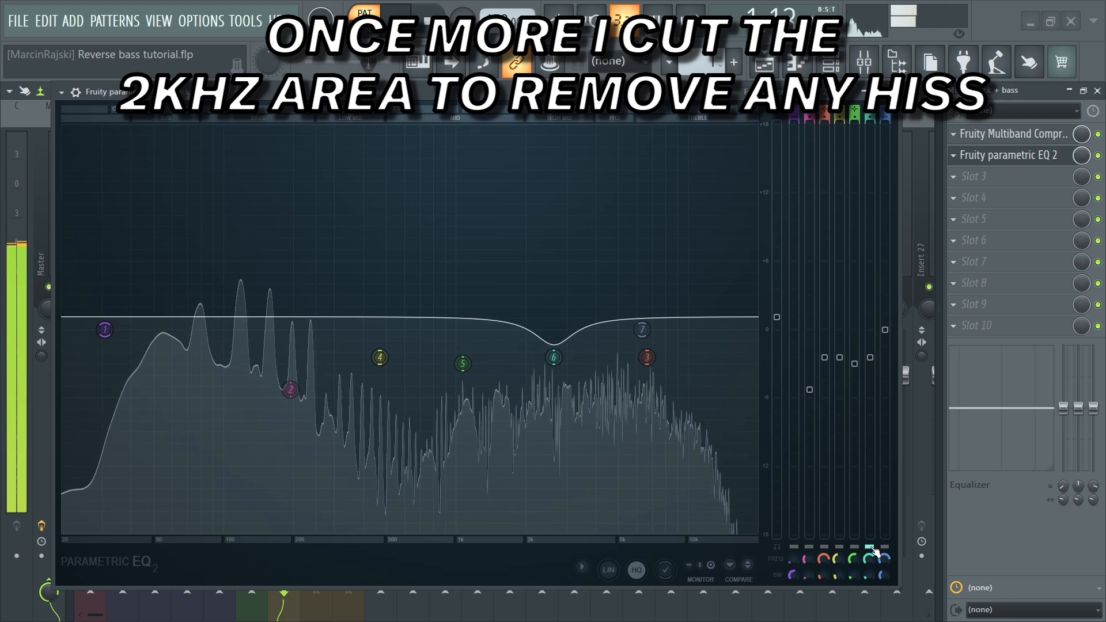
{"action": "left_click", "coordinate": [871, 547]}
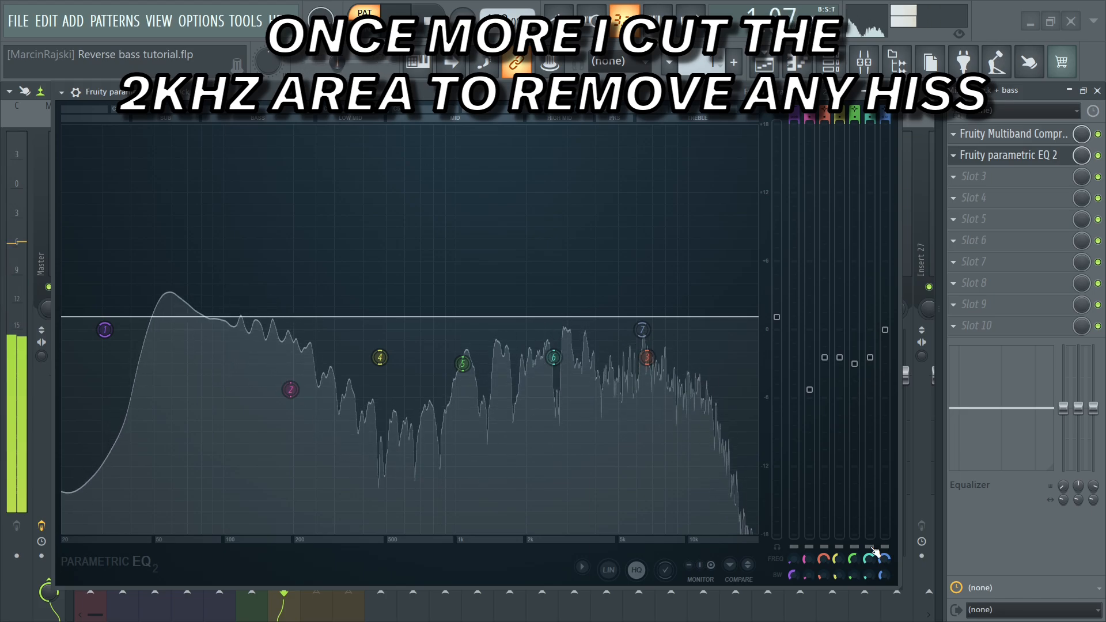
{"action": "left_click", "coordinate": [870, 547]}
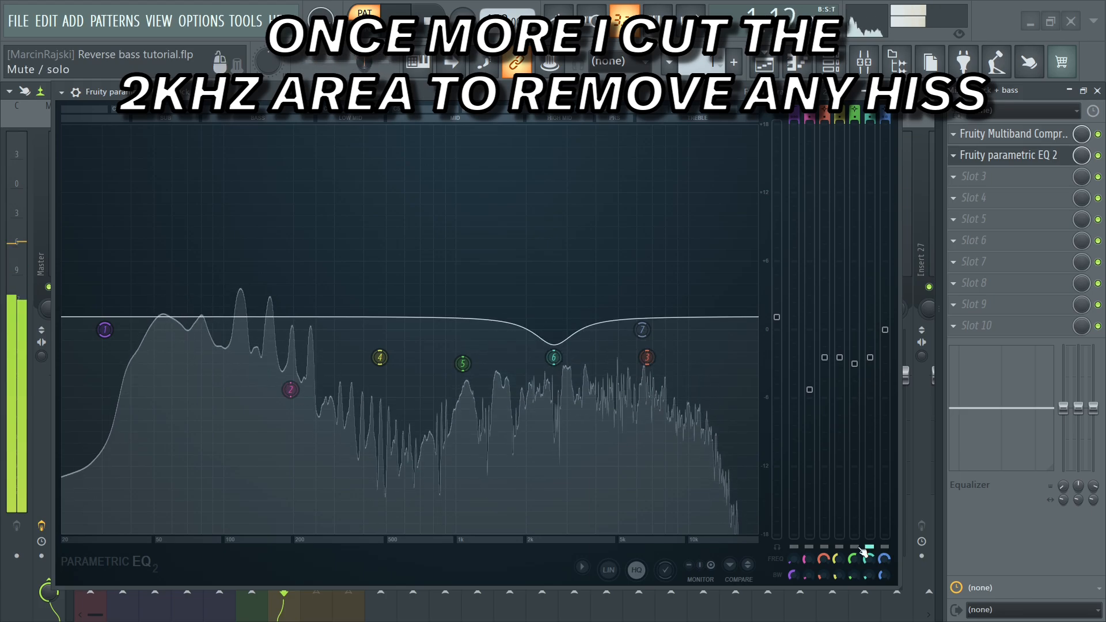
{"action": "left_click", "coordinate": [856, 549]}
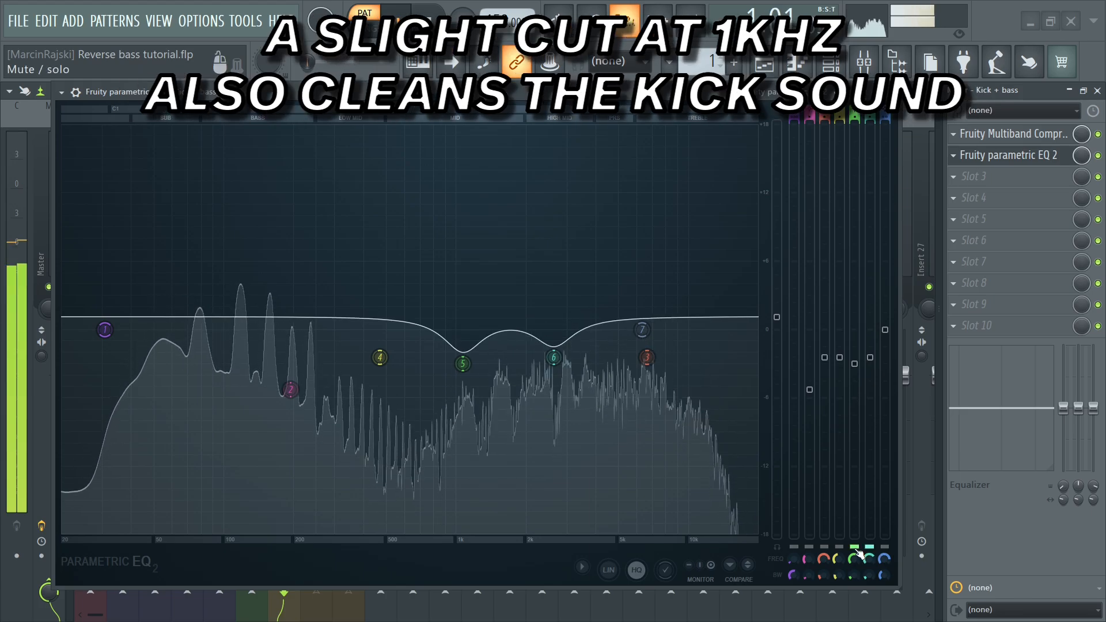
{"action": "left_click", "coordinate": [857, 551]}
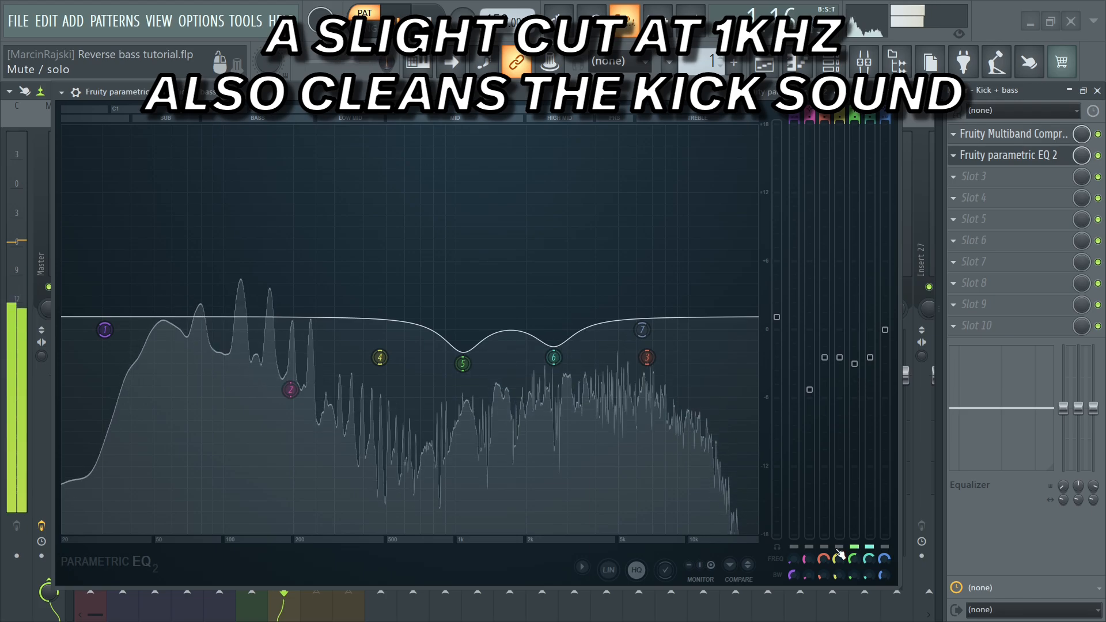
Reactivate the cuts of bands 4 and 3 in turn on the playing track, comparing the sound with each muted.
{"action": "left_click", "coordinate": [840, 551]}
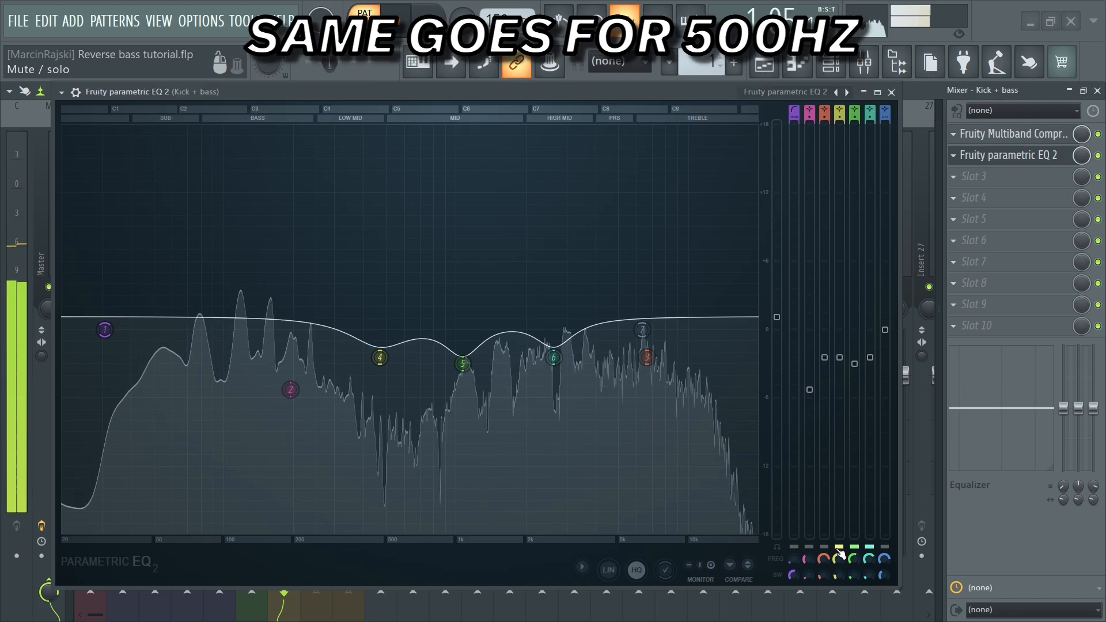
{"action": "left_click", "coordinate": [839, 551]}
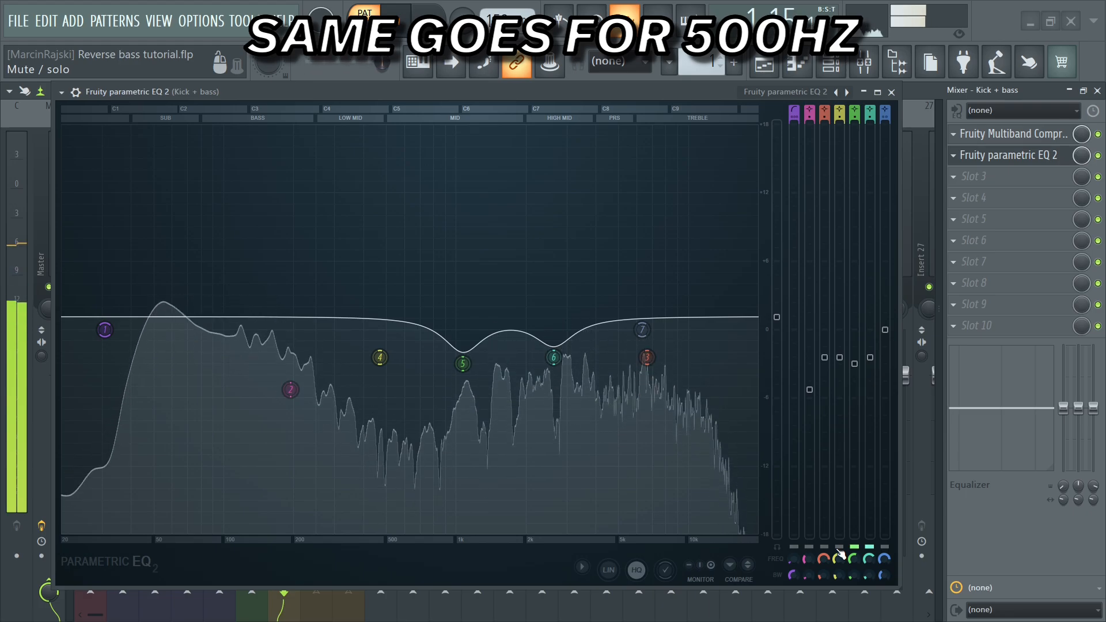
{"action": "left_click", "coordinate": [839, 551]}
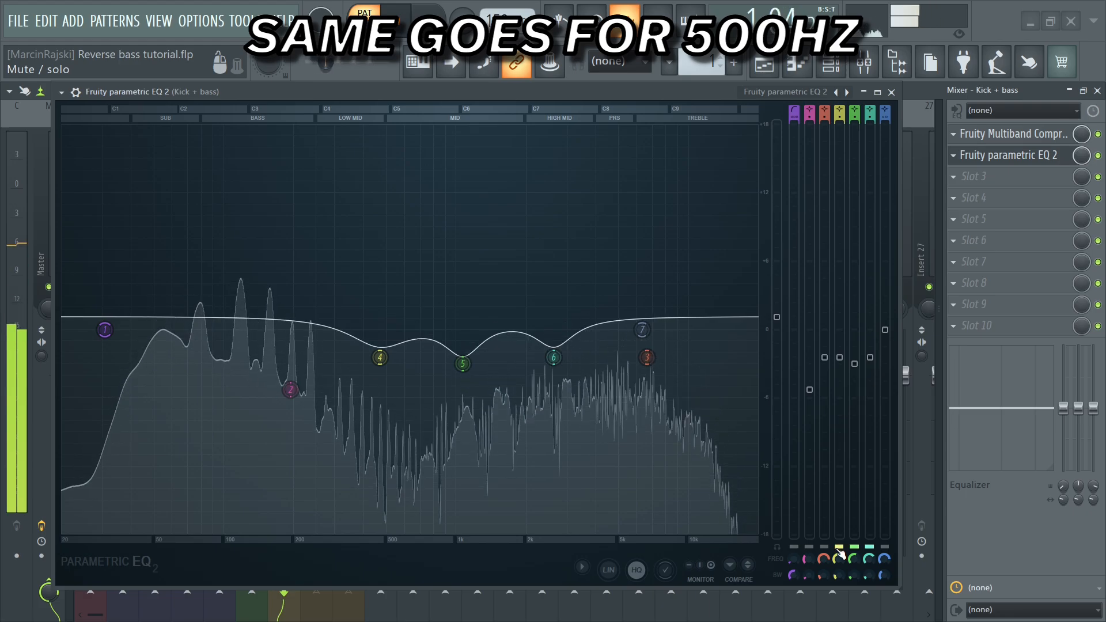
{"action": "left_click", "coordinate": [827, 550]}
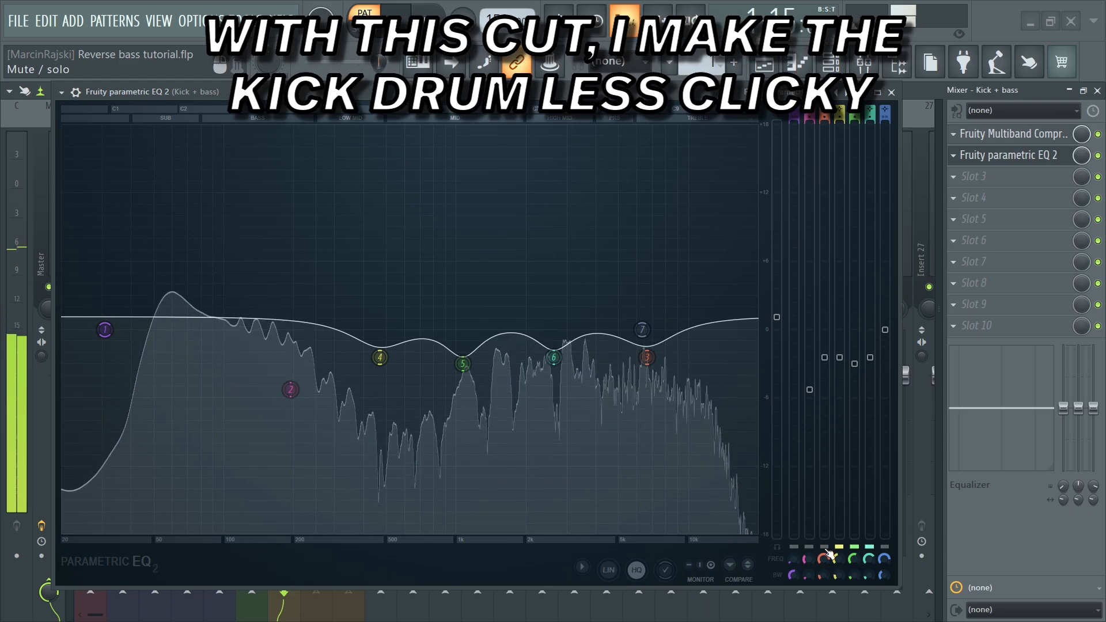
{"action": "left_click", "coordinate": [828, 553]}
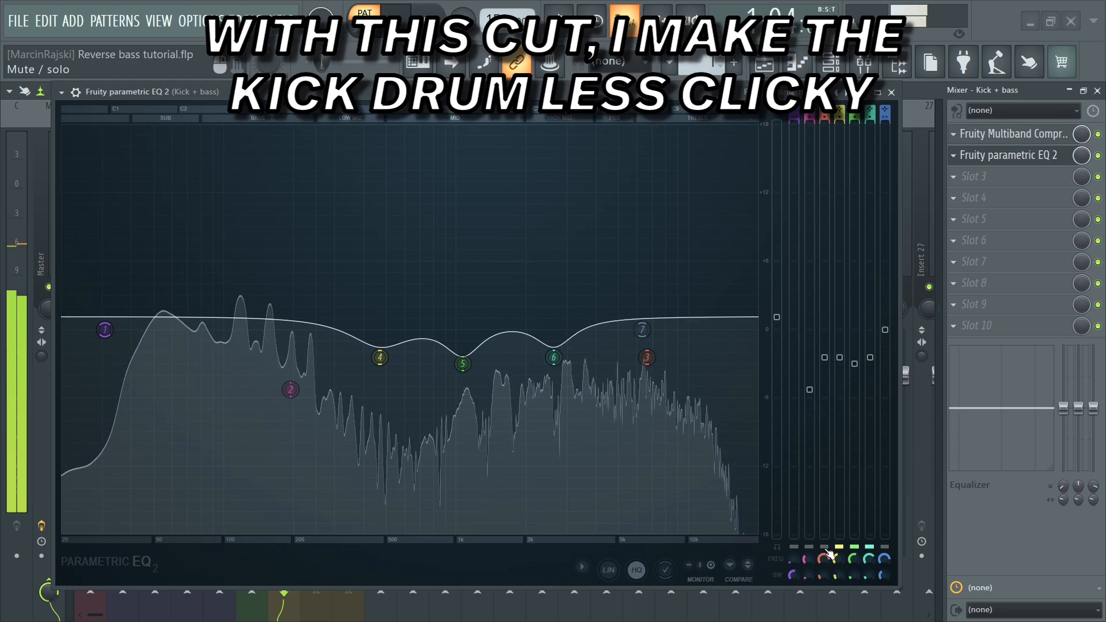
{"action": "left_click", "coordinate": [827, 553]}
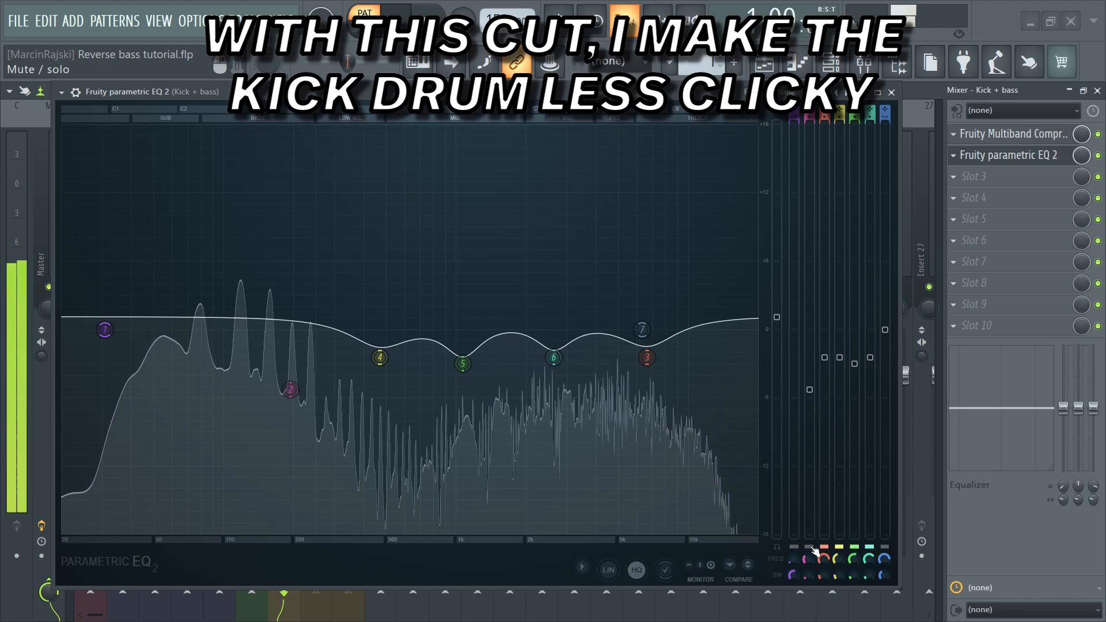
Reactivate the band 2 cut, compare the sound with it muted, and reactivate band 1.
{"action": "left_click", "coordinate": [810, 548]}
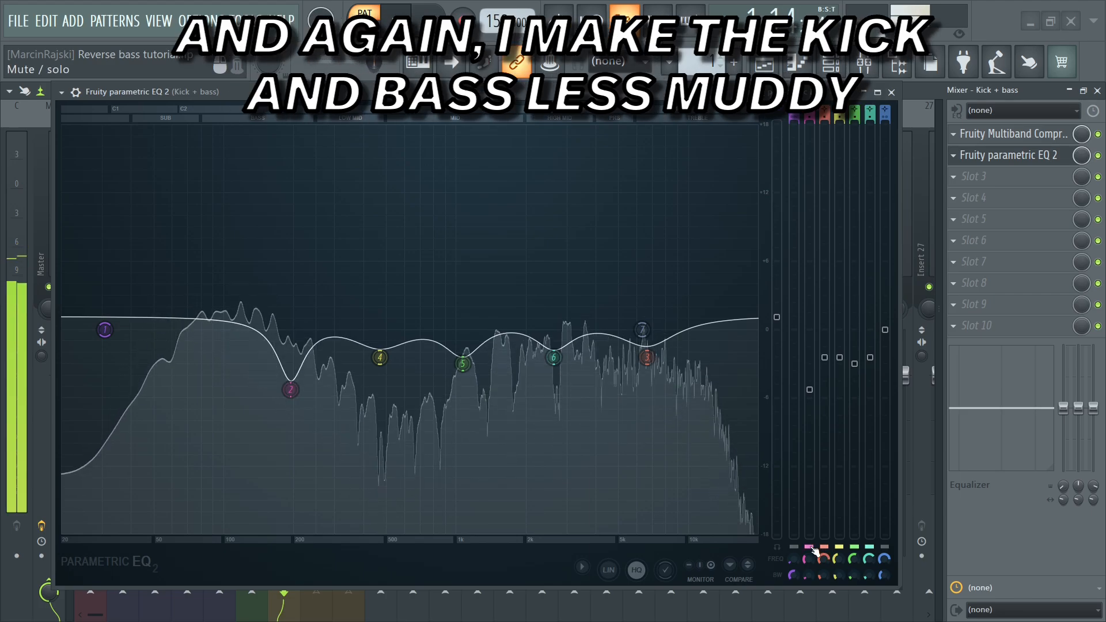
{"action": "left_click", "coordinate": [812, 549]}
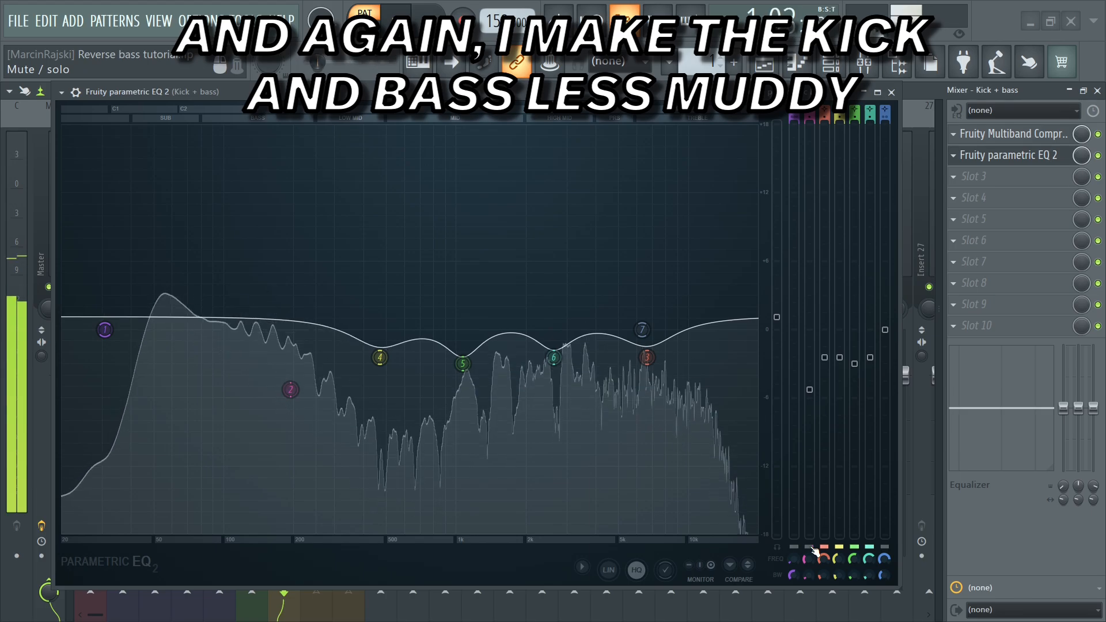
{"action": "left_click", "coordinate": [811, 548]}
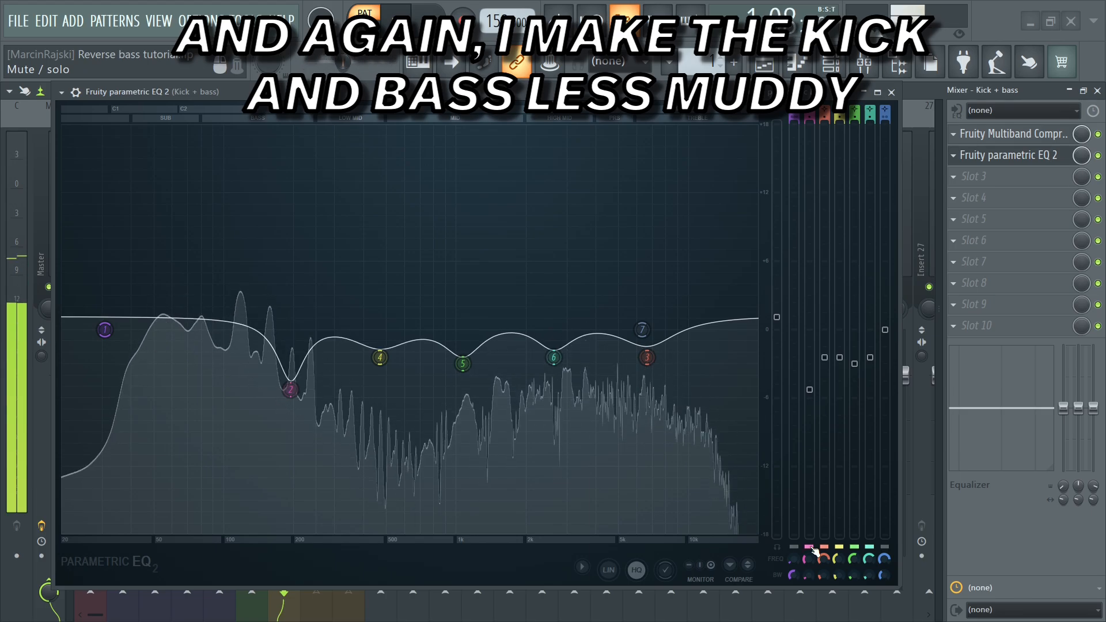
{"action": "left_click", "coordinate": [795, 547]}
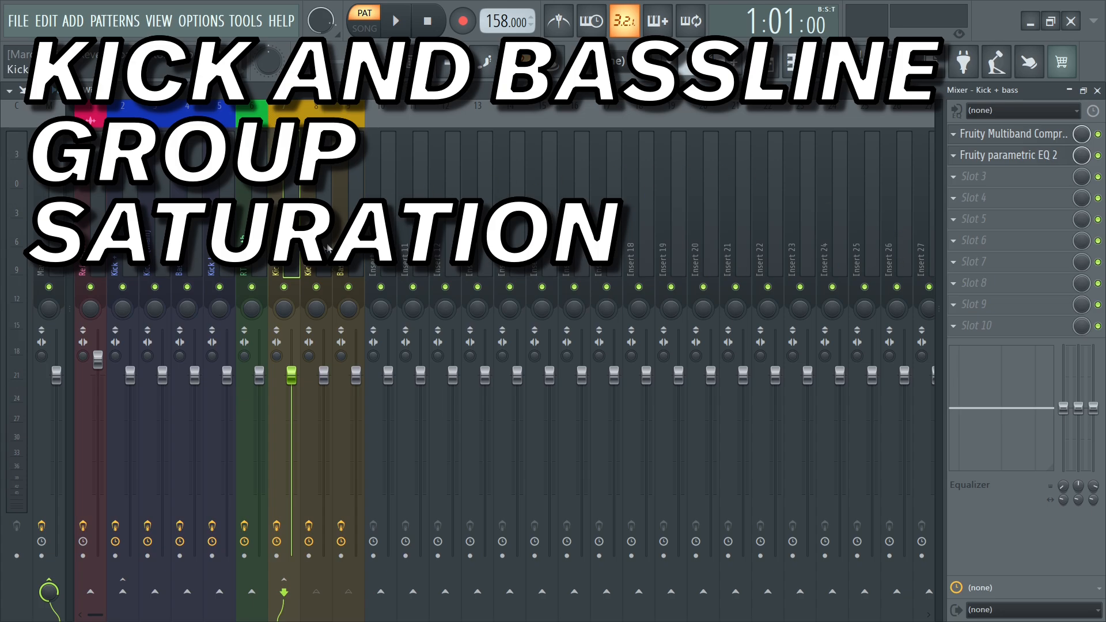
Load the Decapitator effect into slot 3 of the Kick + bass track and place its window clear of the track names.
{"action": "left_click", "coordinate": [954, 178]}
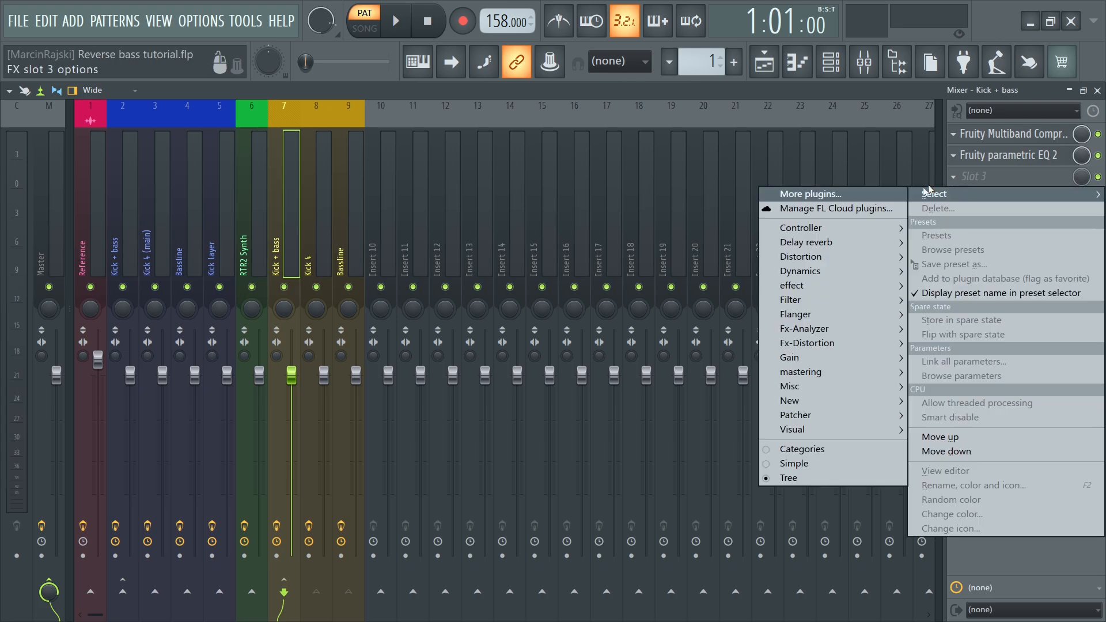
{"action": "left_click", "coordinate": [879, 197]}
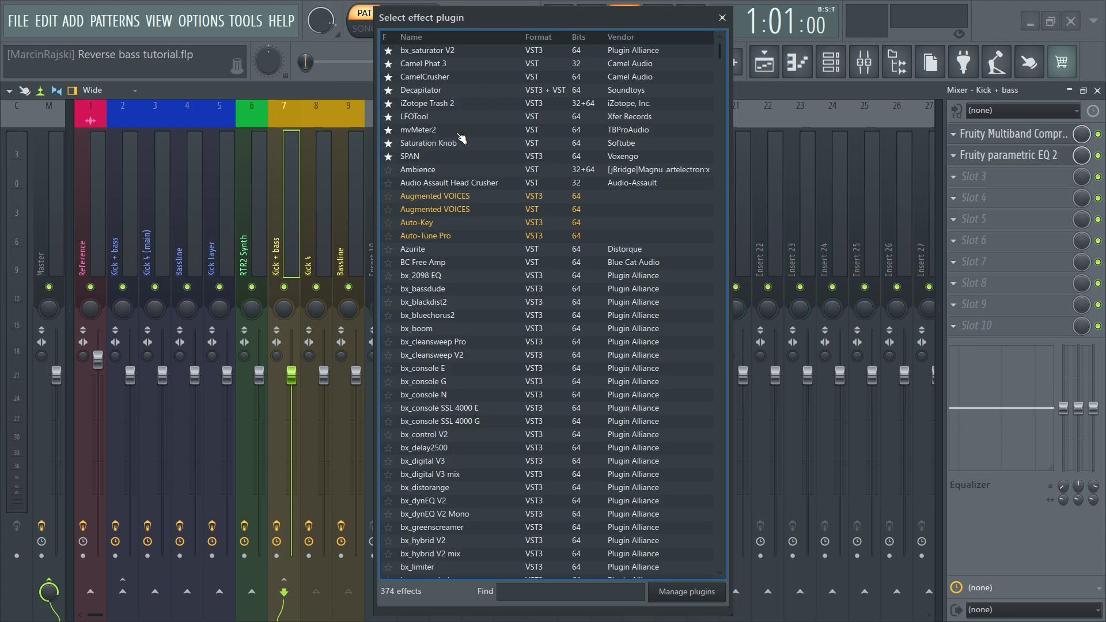
{"action": "double_click", "coordinate": [441, 92]}
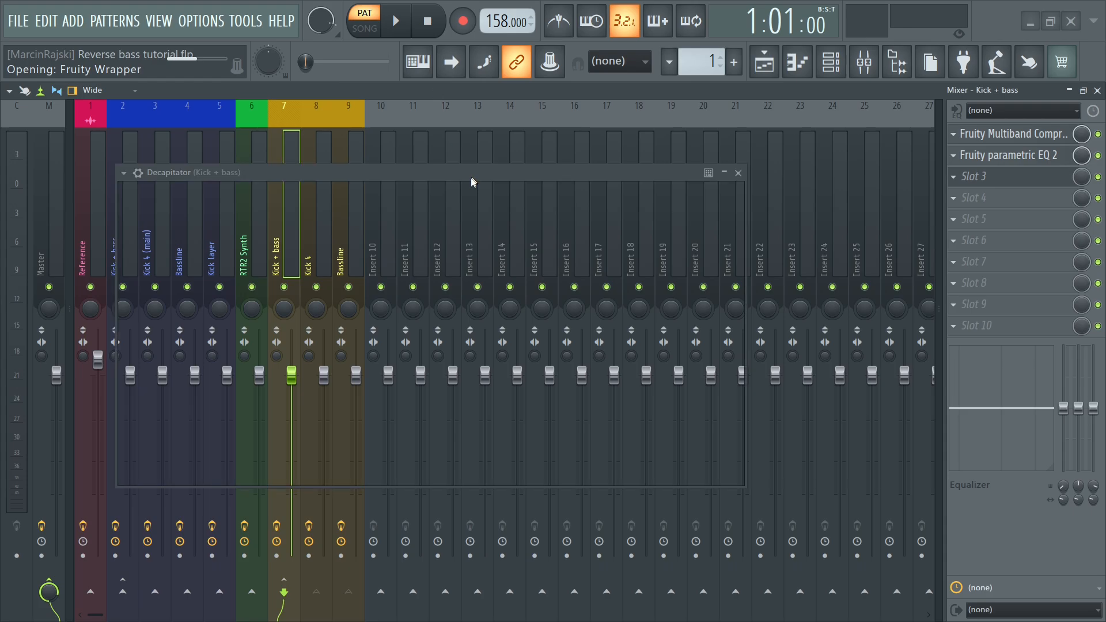
{"action": "left_click_drag", "start_coordinate": [430, 175], "coordinate": [589, 173]}
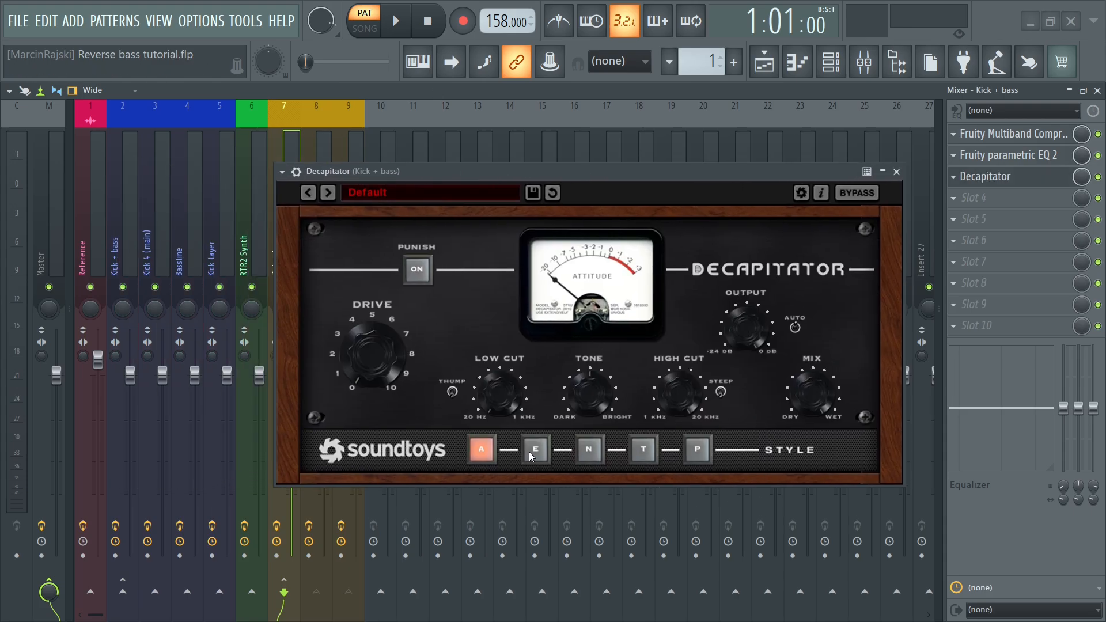
Set Decapitator's Drive to 3.2 and play the track.
{"action": "left_click", "coordinate": [642, 452]}
{"action": "scroll", "coordinate": [389, 340], "scroll_direction": "up", "scroll_amount": 2}
{"action": "key", "text": "space"}
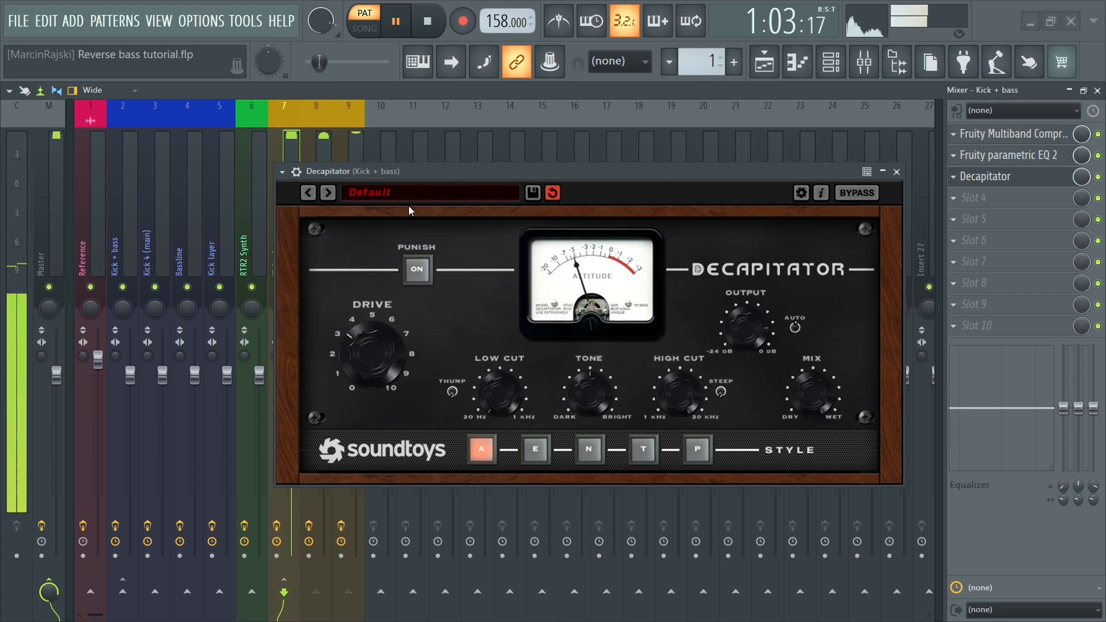
Audition Decapitator's styles E, N, T and P against A on the playing track, return to style A and stop playback.
{"action": "left_click", "coordinate": [282, 171]}
{"action": "left_click", "coordinate": [539, 413]}
{"action": "left_click", "coordinate": [535, 455]}
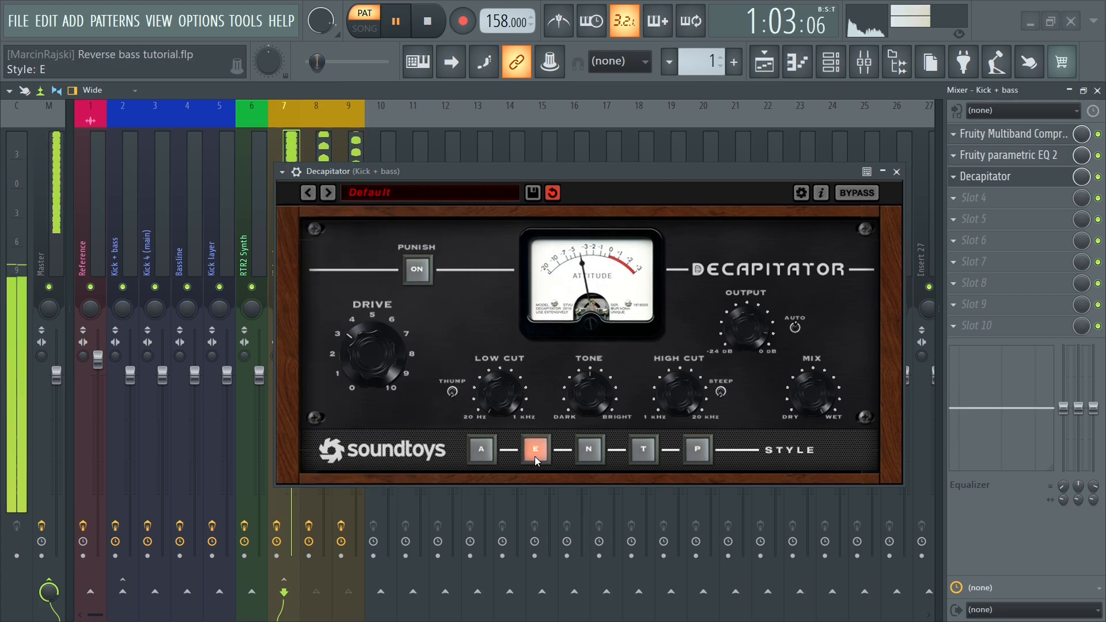
{"action": "left_click", "coordinate": [482, 451]}
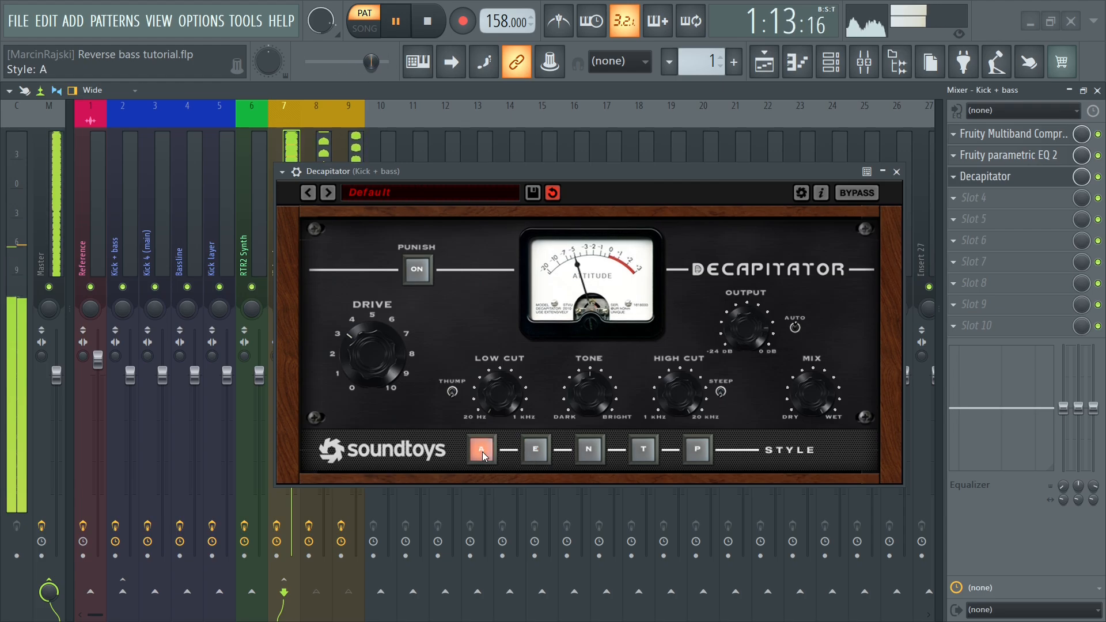
{"action": "left_click", "coordinate": [535, 450]}
{"action": "left_click", "coordinate": [588, 445]}
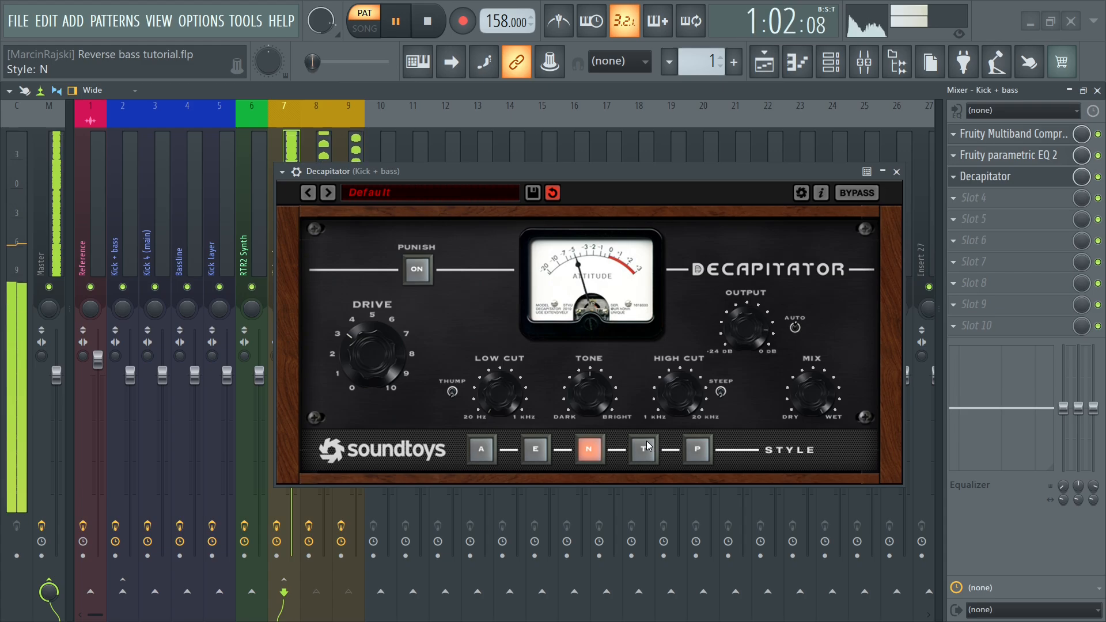
{"action": "left_click", "coordinate": [644, 448]}
{"action": "left_click", "coordinate": [697, 450]}
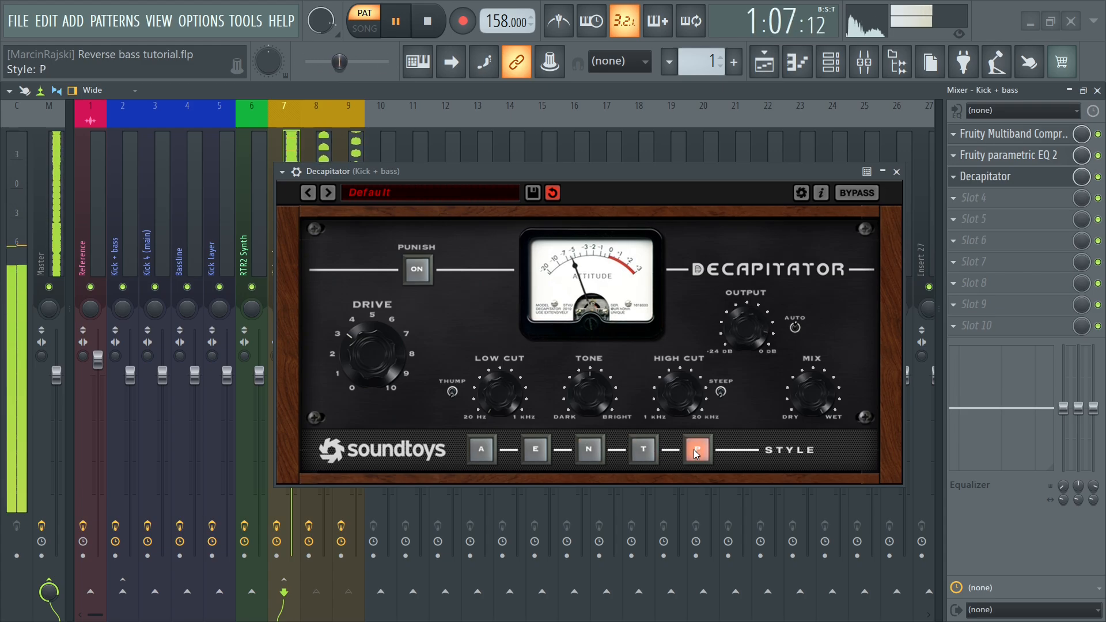
{"action": "left_click", "coordinate": [644, 451]}
{"action": "left_click", "coordinate": [482, 454]}
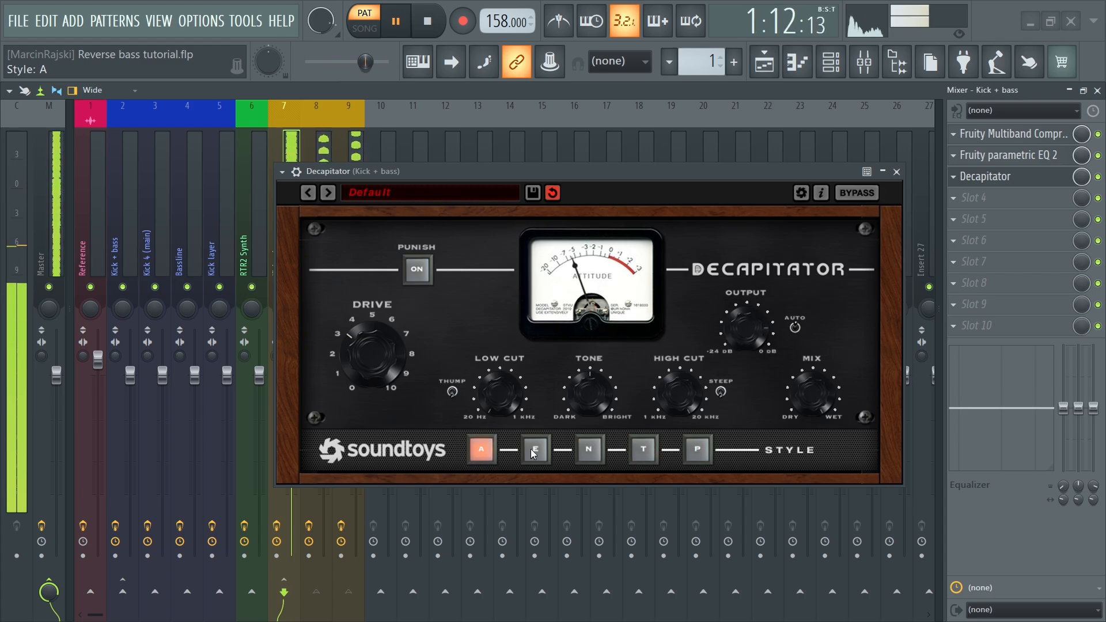
{"action": "left_click", "coordinate": [536, 452]}
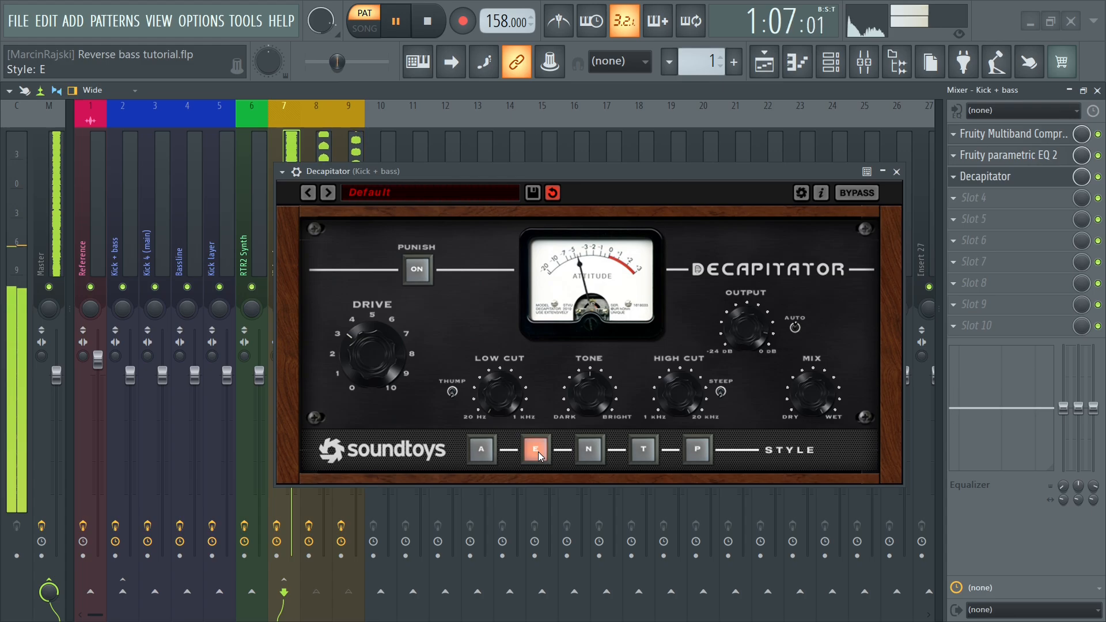
{"action": "left_click", "coordinate": [496, 455]}
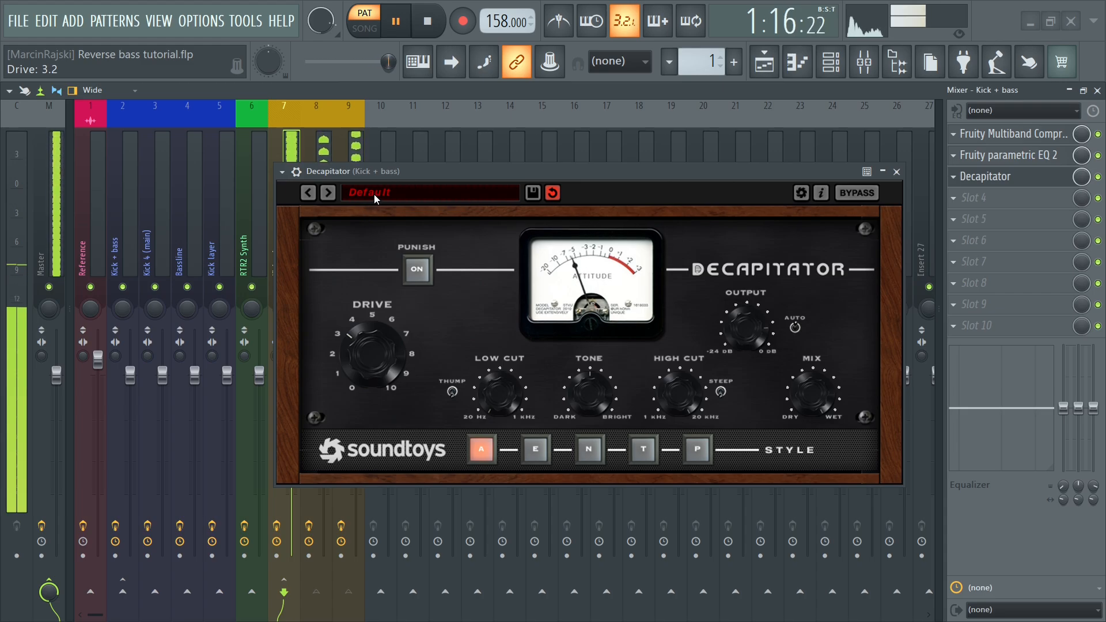
{"action": "key", "text": "space"}
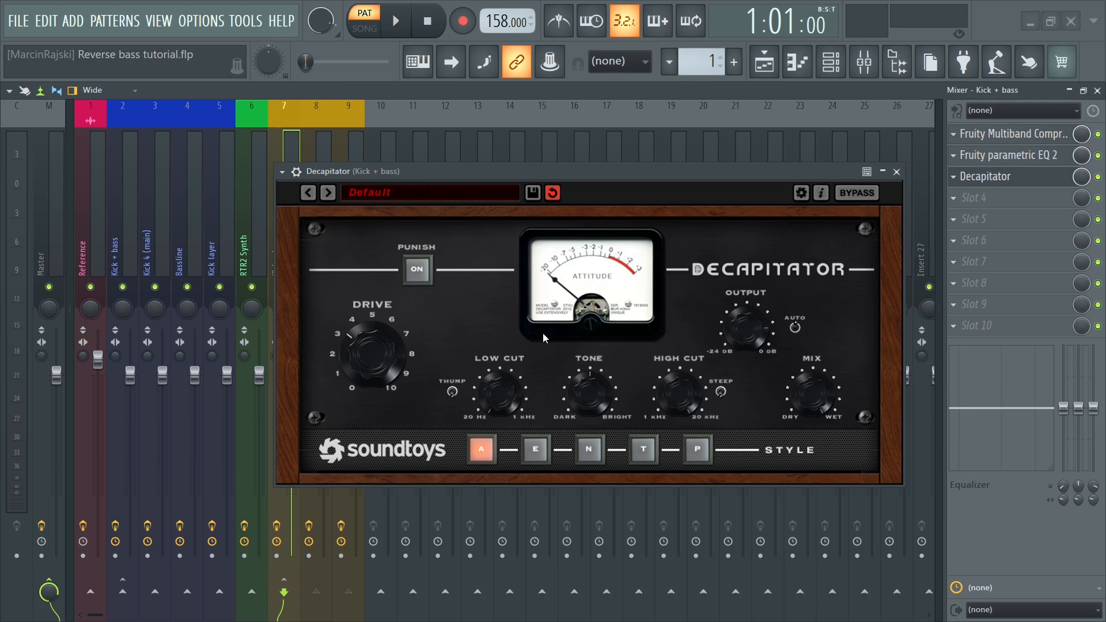
Play the track and lower Decapitator's Drive to about 1.6.
{"action": "key", "text": "space"}
{"action": "scroll", "coordinate": [379, 347], "scroll_direction": "down", "scroll_amount": 7}
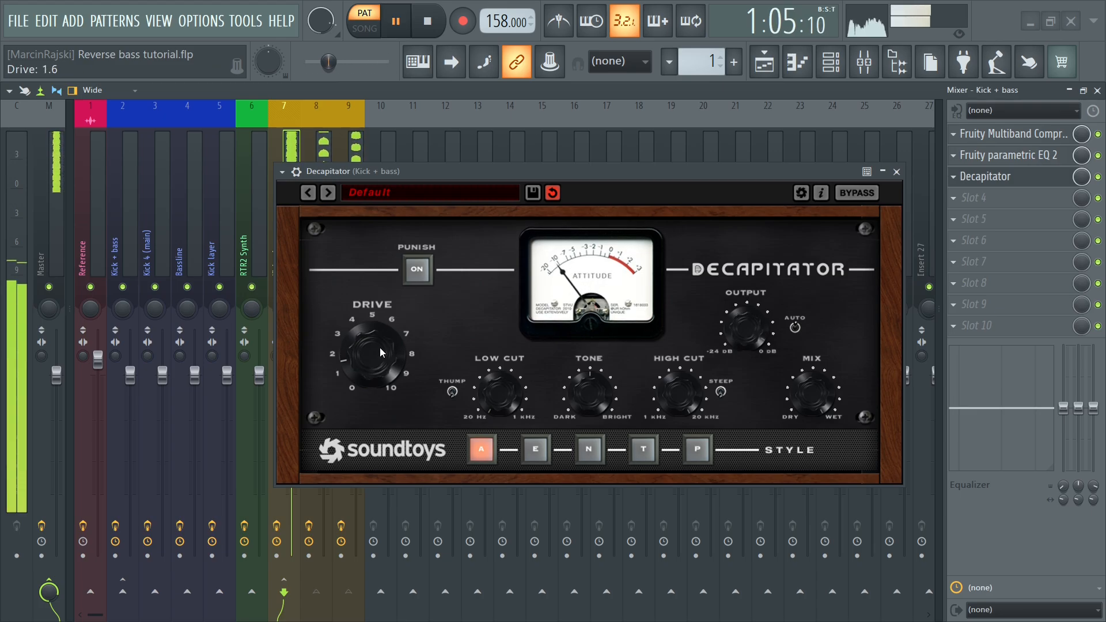
{"action": "scroll", "coordinate": [379, 347], "scroll_direction": "up", "scroll_amount": 2}
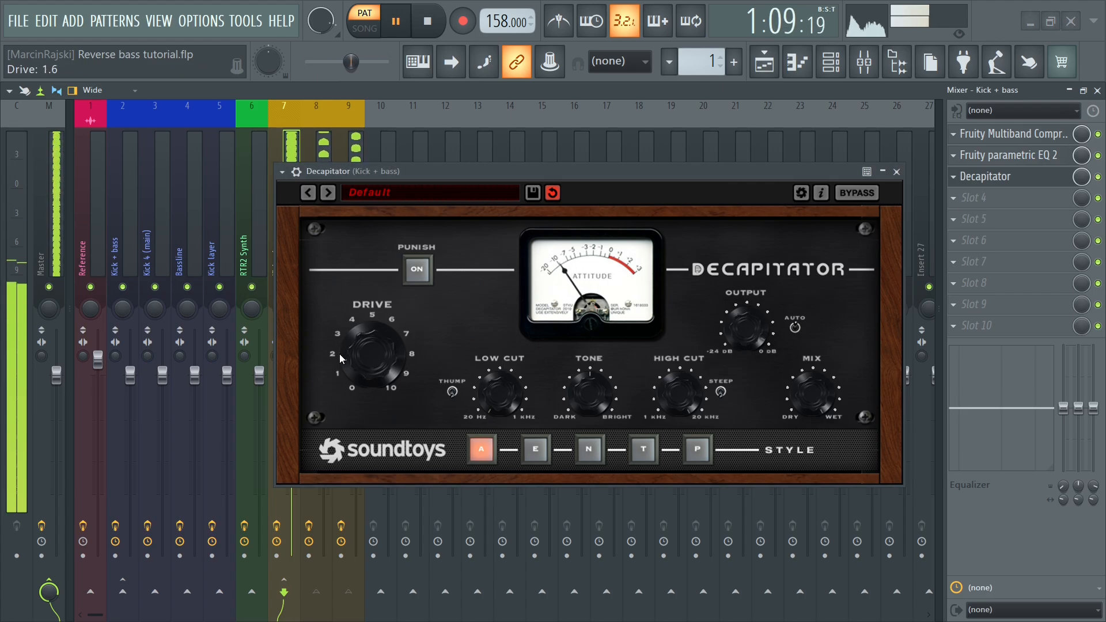
Compare the playing track with Decapitator bypassed and active, and stop playback.
{"action": "left_click", "coordinate": [850, 196]}
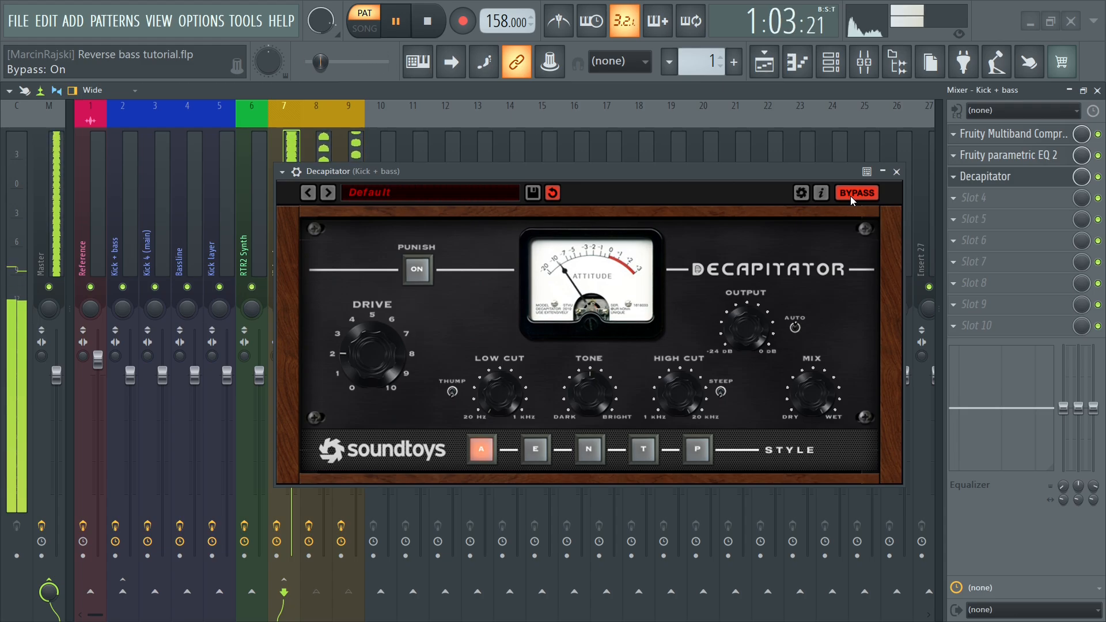
{"action": "left_click", "coordinate": [850, 195]}
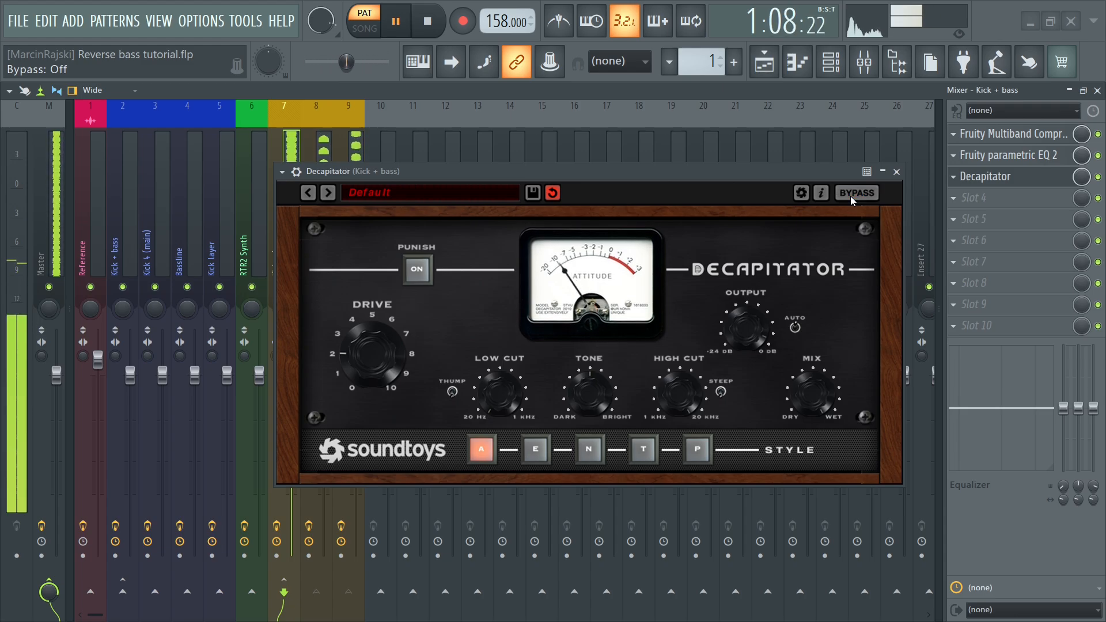
{"action": "left_click", "coordinate": [850, 196]}
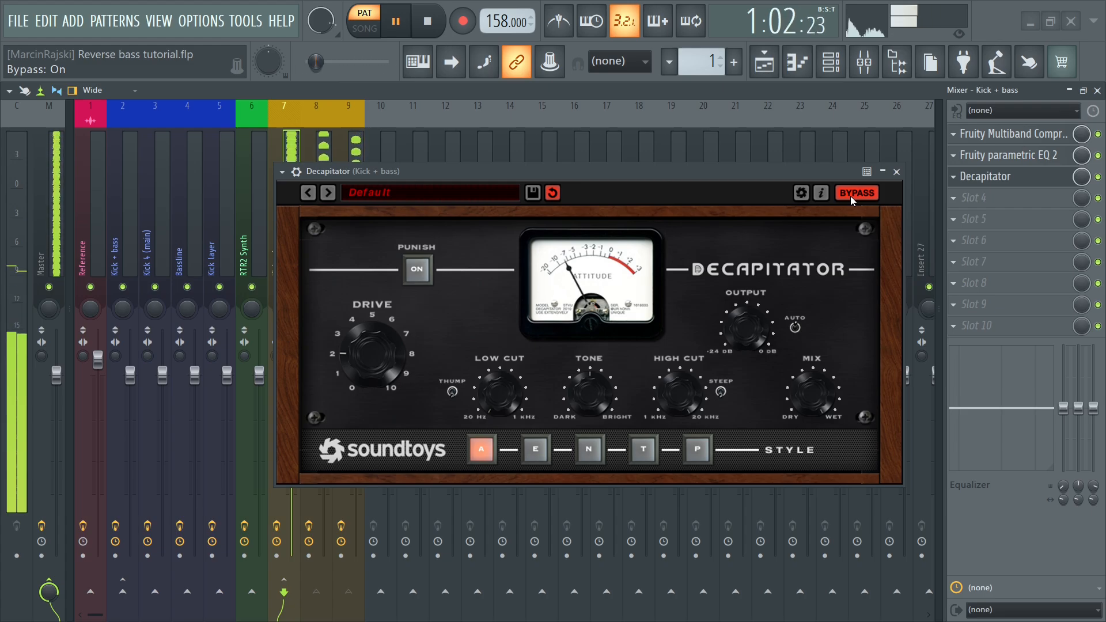
{"action": "left_click", "coordinate": [850, 196]}
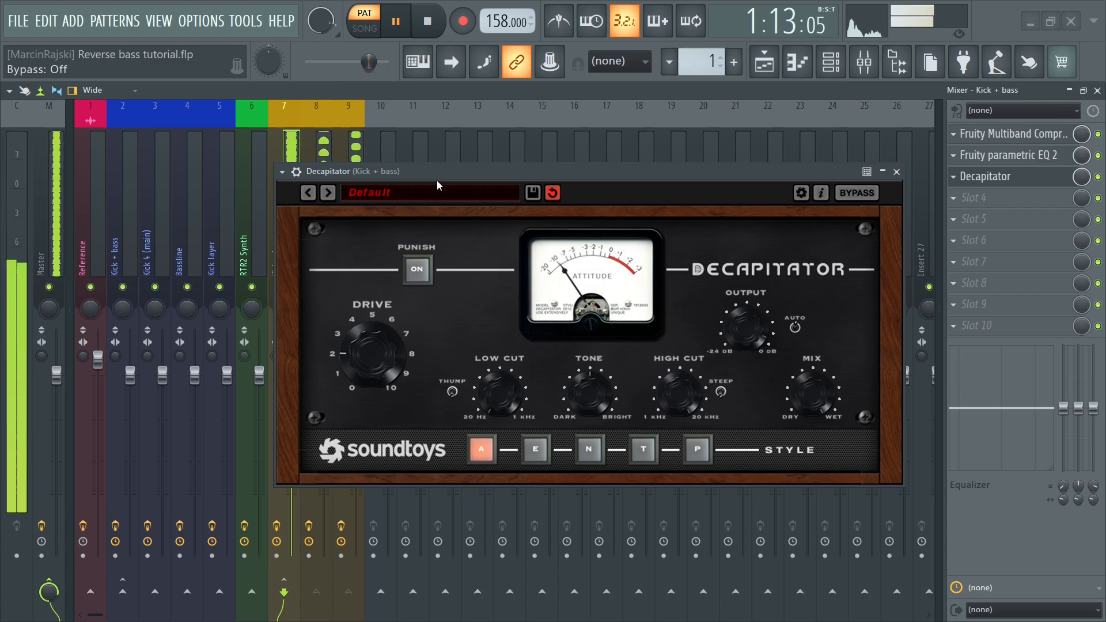
{"action": "key", "text": "space"}
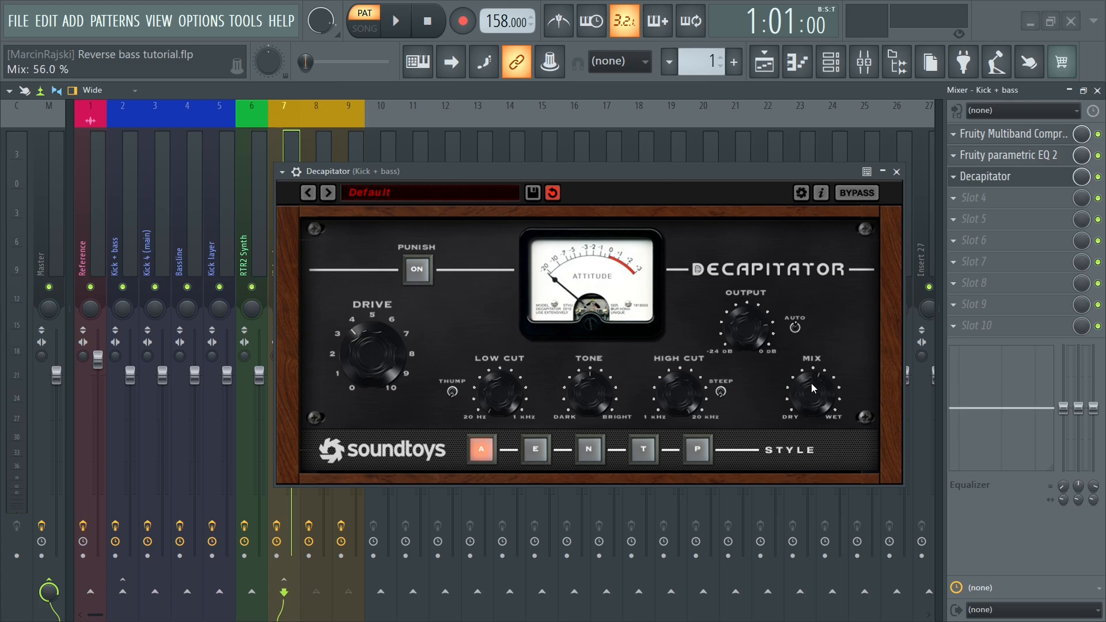
Lower Decapitator's Mix toward dry, listen to the blended saturation, and readjust the Mix.
{"action": "scroll", "coordinate": [811, 383], "scroll_direction": "down", "scroll_amount": 2}
{"action": "key", "text": "space"}
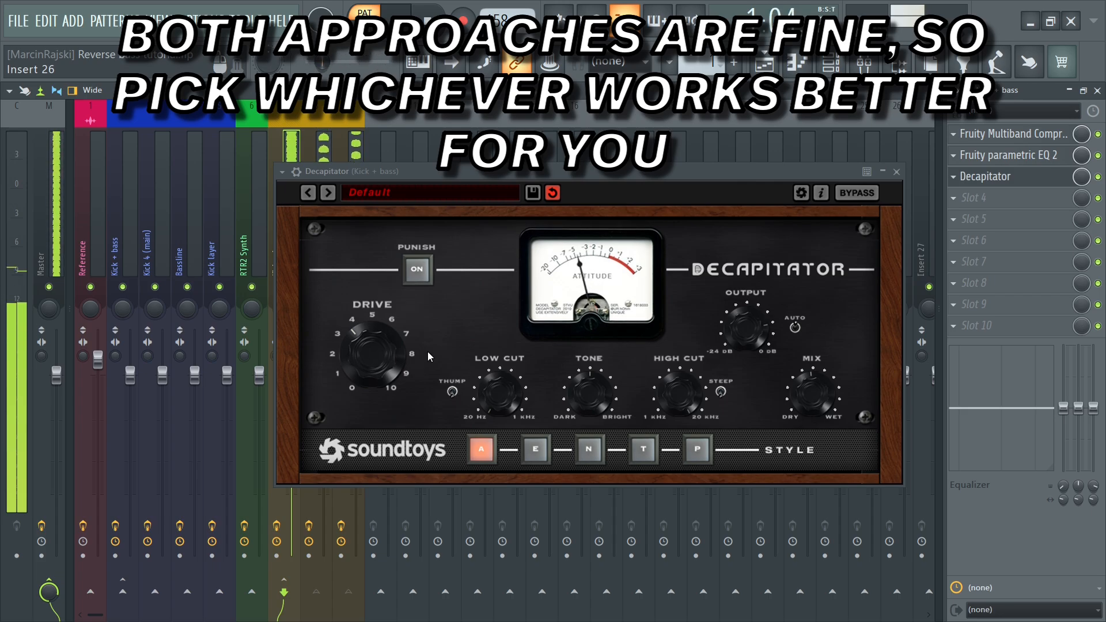
{"action": "key", "text": "space"}
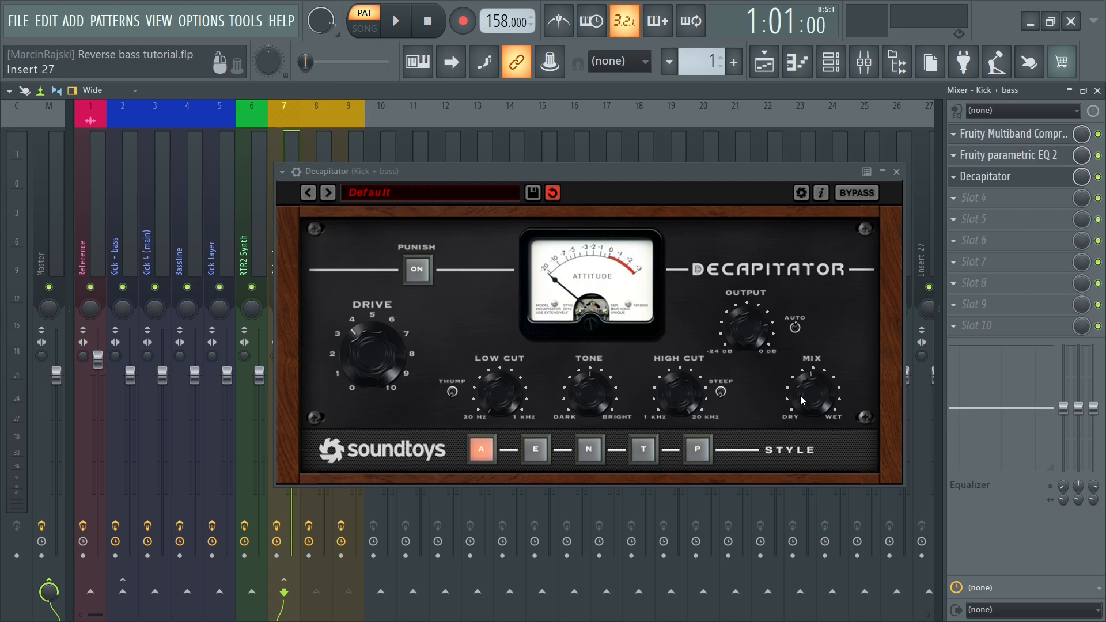
{"action": "left_click_drag", "start_coordinate": [801, 395], "coordinate": [820, 393]}
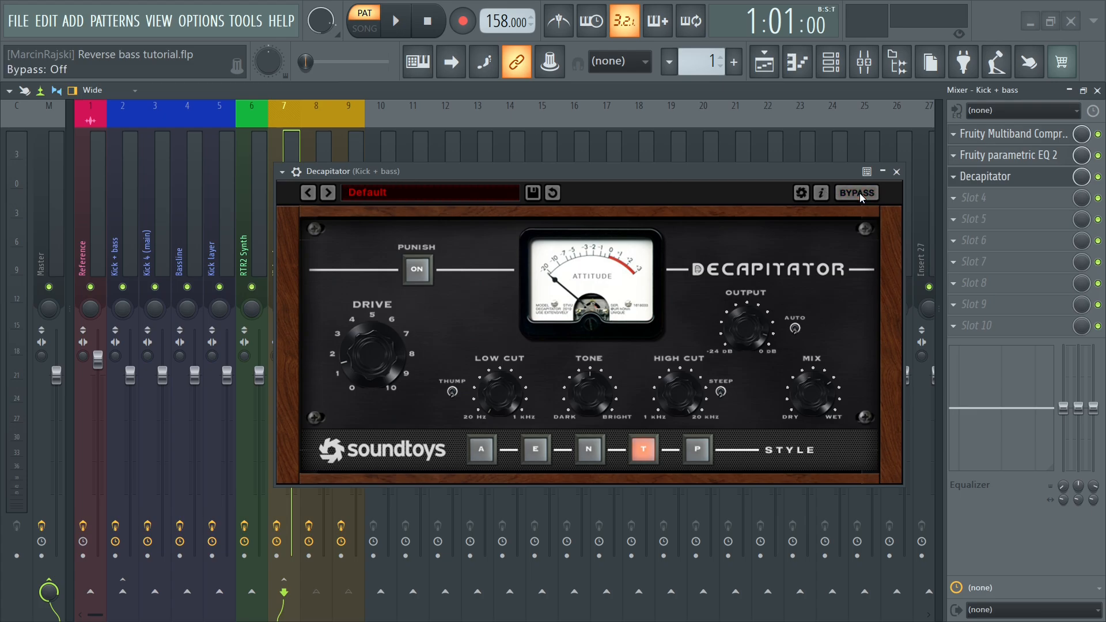
Play the track, compare Decapitator's style T bypassed and active, stop playback, and close the plugin.
{"action": "key", "text": "space"}
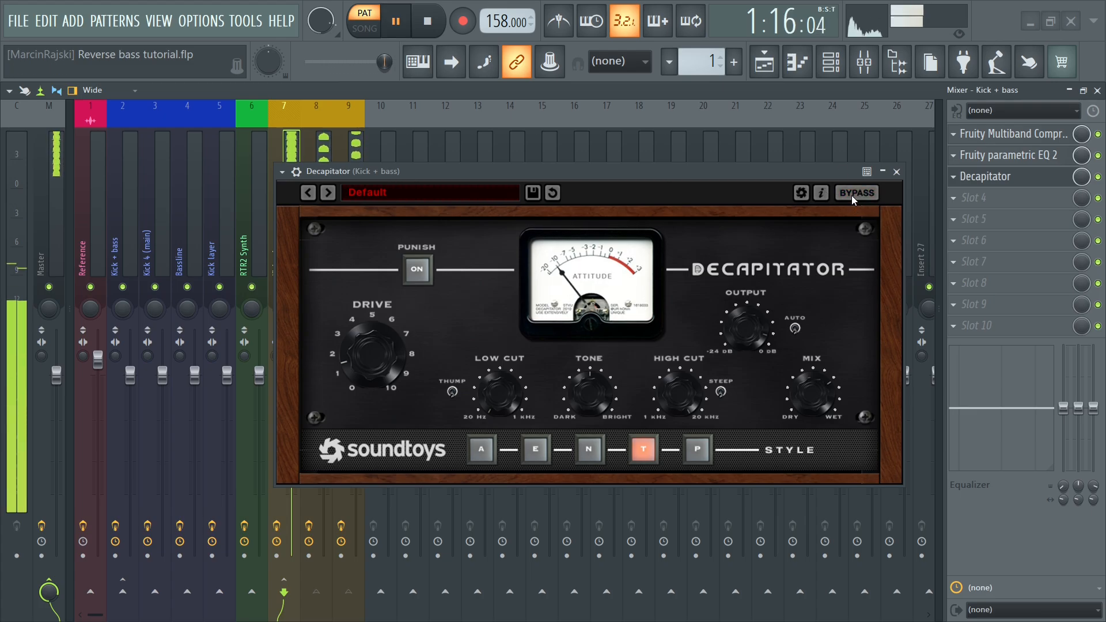
{"action": "left_click", "coordinate": [853, 195]}
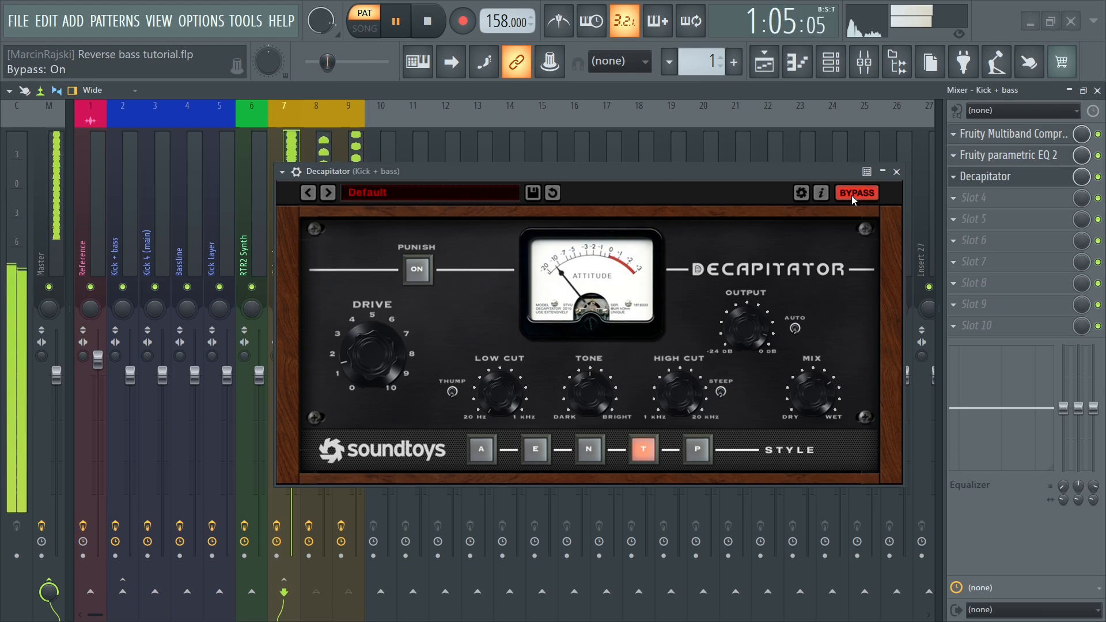
{"action": "left_click", "coordinate": [852, 195]}
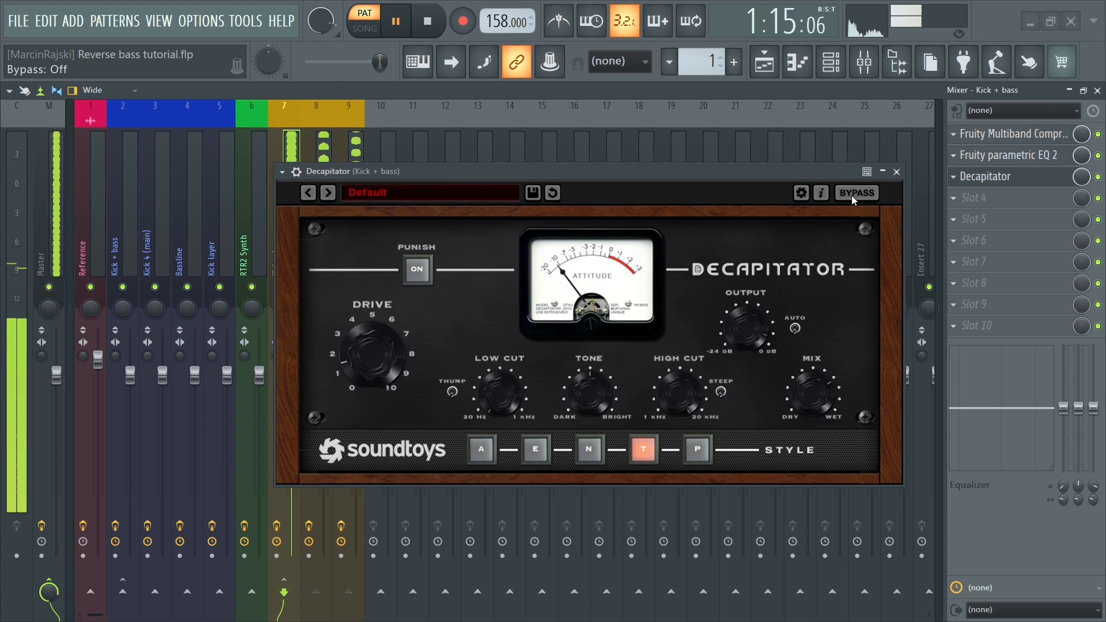
{"action": "left_click", "coordinate": [853, 195]}
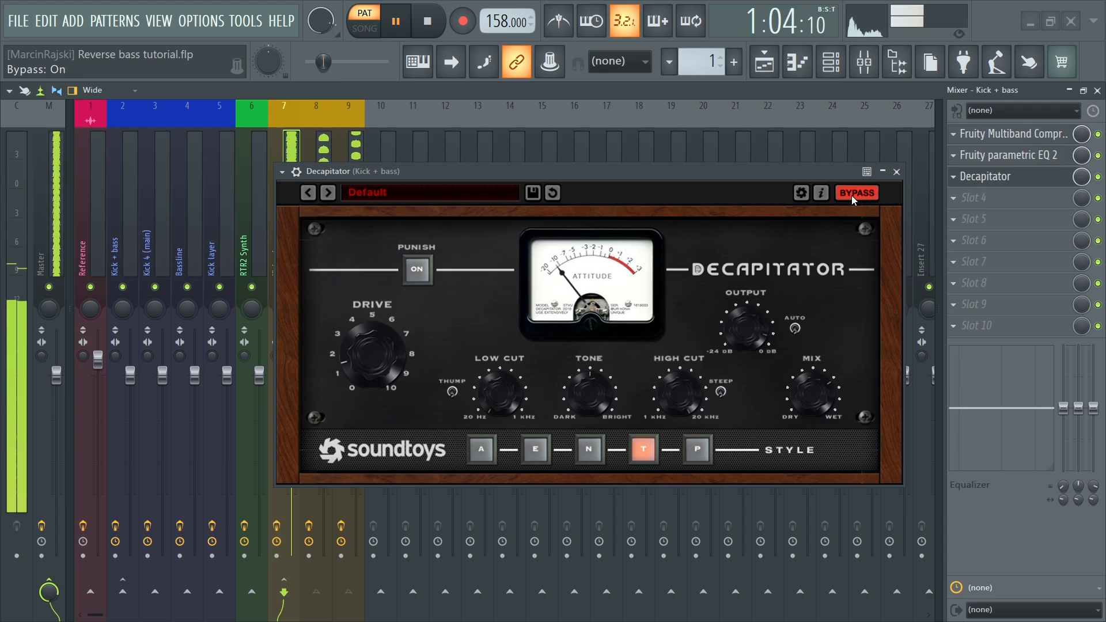
{"action": "left_click", "coordinate": [853, 195]}
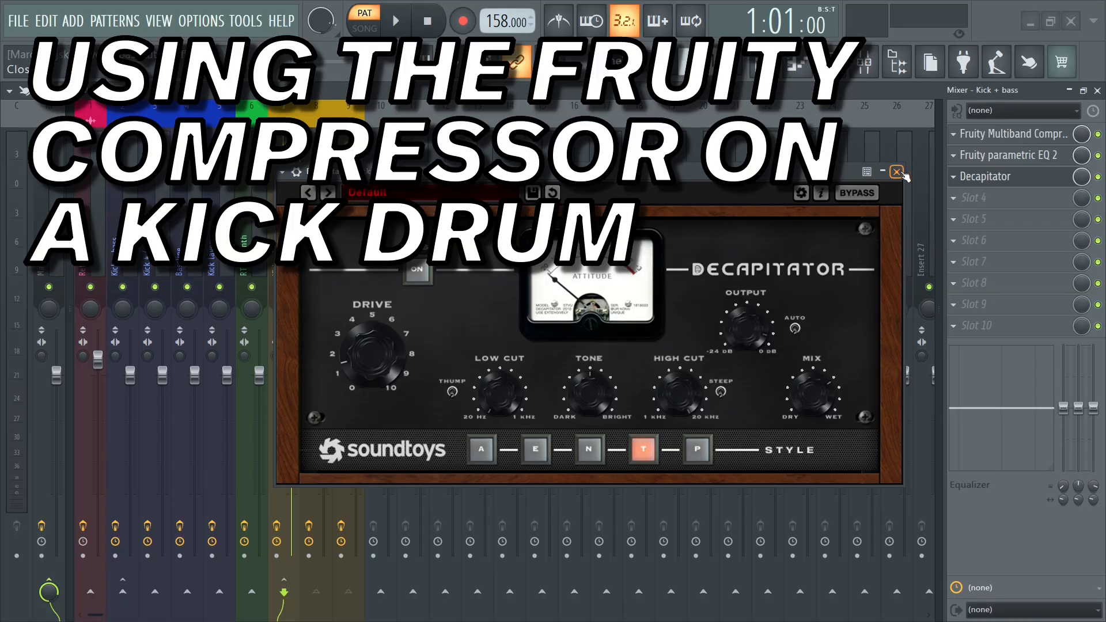
{"action": "left_click", "coordinate": [896, 171]}
Add Fruity Compressor to slot 3 of the Kick 4 mixer track and move its window clear of the yellow tracks.
{"action": "left_click", "coordinate": [318, 164]}
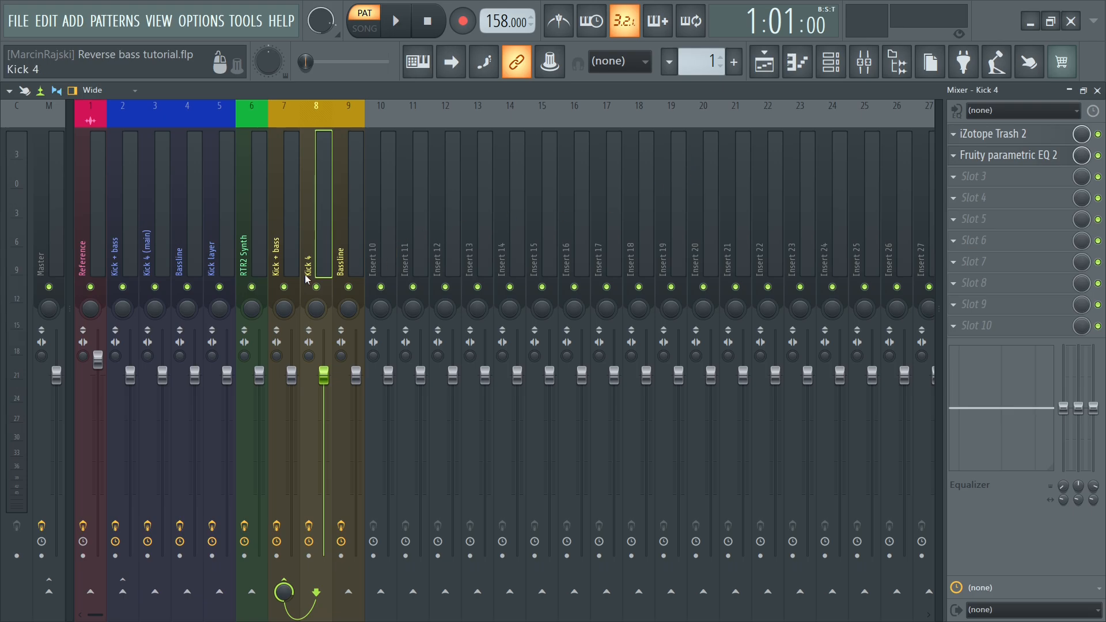
{"action": "left_click", "coordinate": [316, 217]}
{"action": "left_click", "coordinate": [968, 183]}
{"action": "mouse_move", "coordinate": [801, 271]}
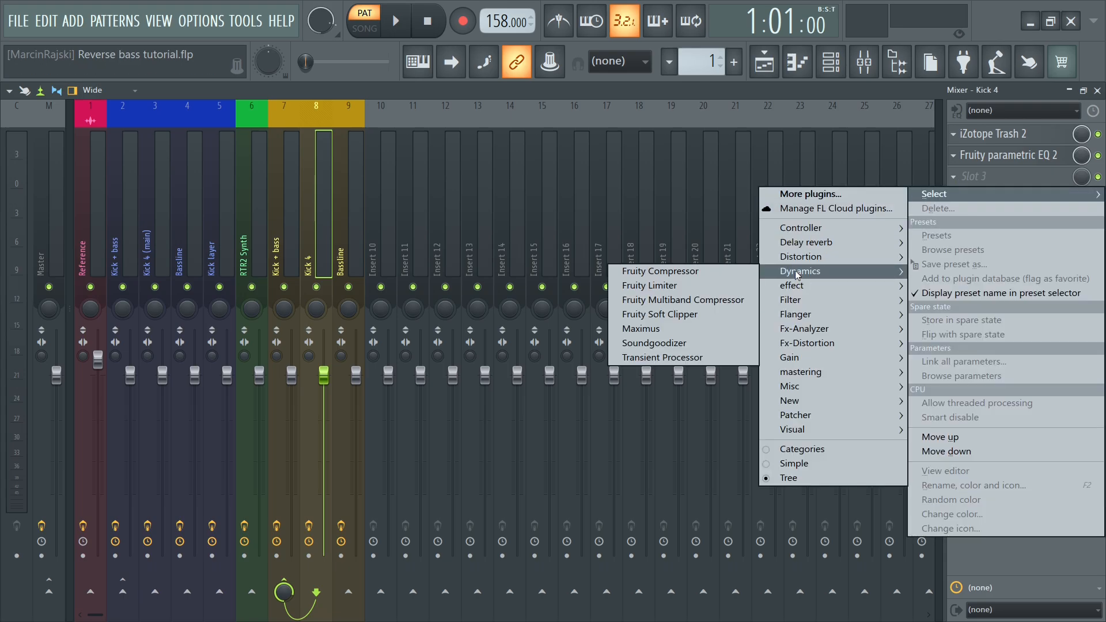
{"action": "left_click", "coordinate": [653, 271]}
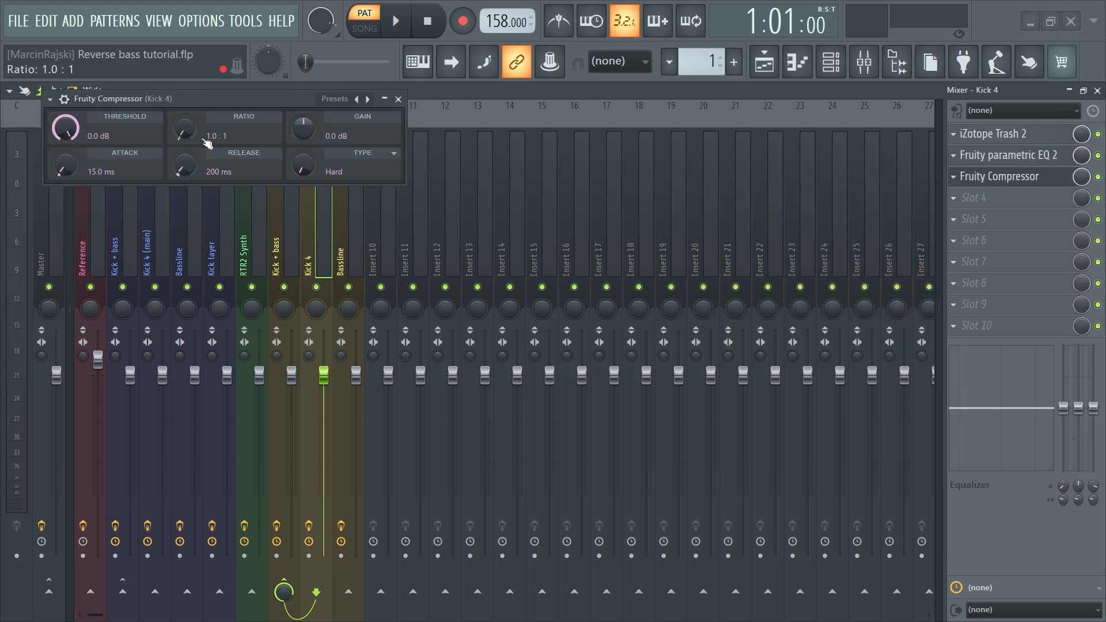
{"action": "left_click_drag", "start_coordinate": [187, 103], "coordinate": [569, 210]}
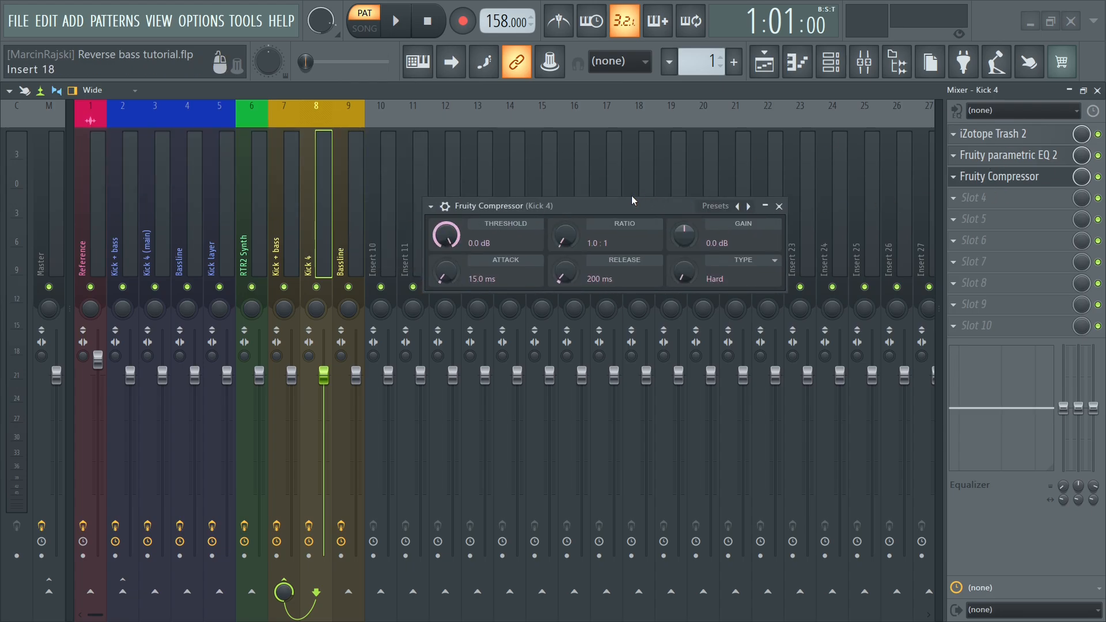
{"action": "left_click_drag", "start_coordinate": [589, 203], "coordinate": [757, 202]}
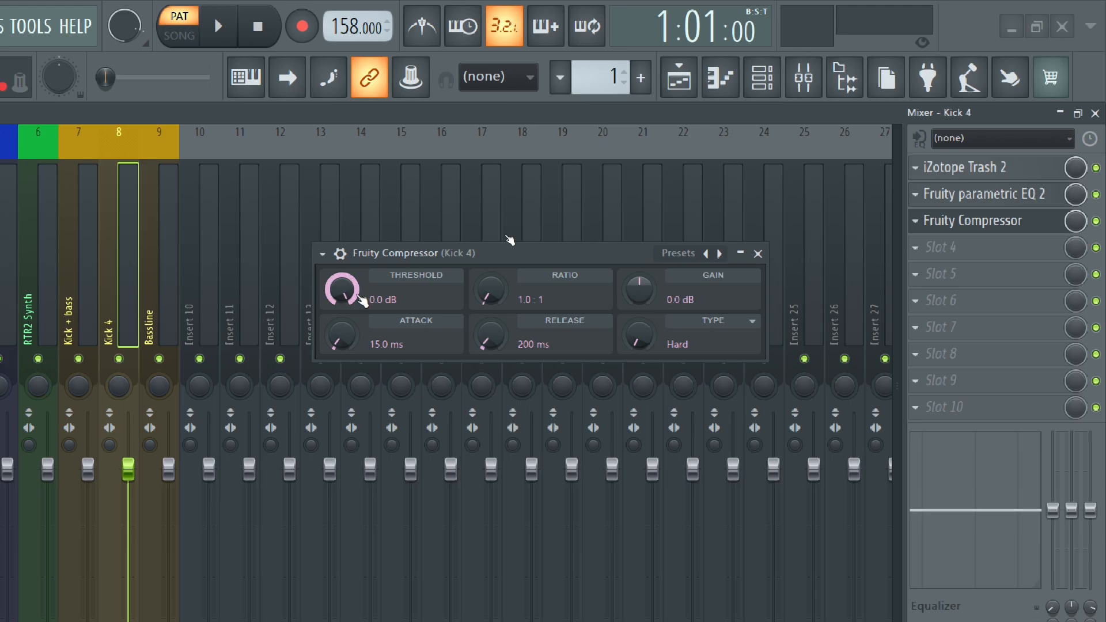
While playing, set the kick compressor's threshold to -27.6 dB, ratio to 3.0:1 and gain to 4.0 dB.
{"action": "left_click_drag", "start_coordinate": [351, 294], "coordinate": [350, 349]}
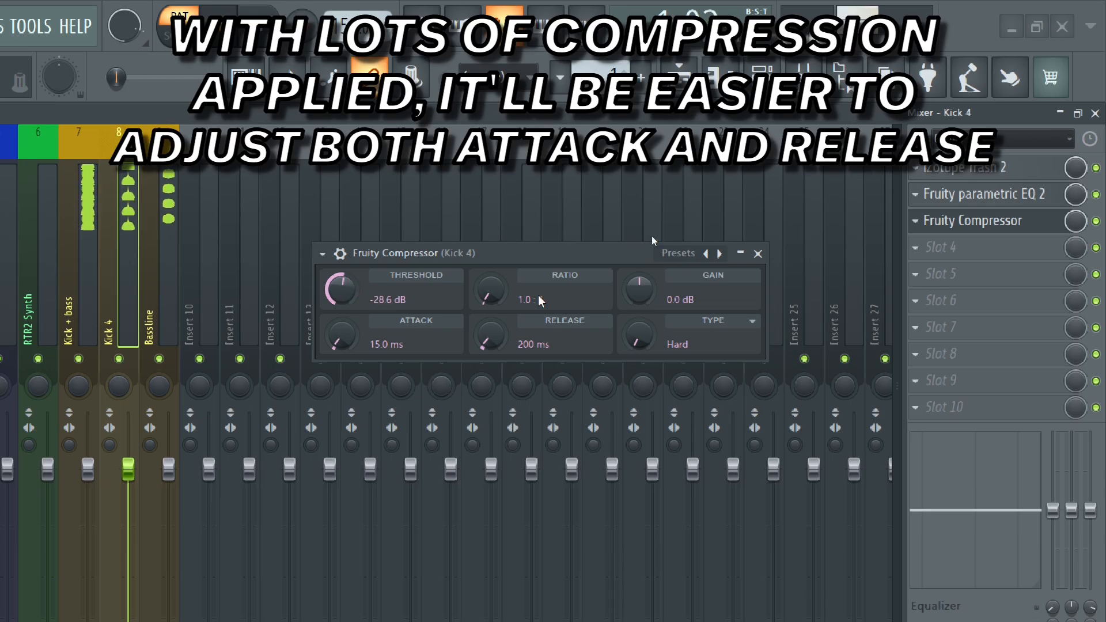
{"action": "mouse_move", "coordinate": [496, 292]}
{"action": "left_mouse_down"}
{"action": "mouse_move", "coordinate": [495, 274]}
{"action": "mouse_move", "coordinate": [495, 285]}
{"action": "left_mouse_up"}
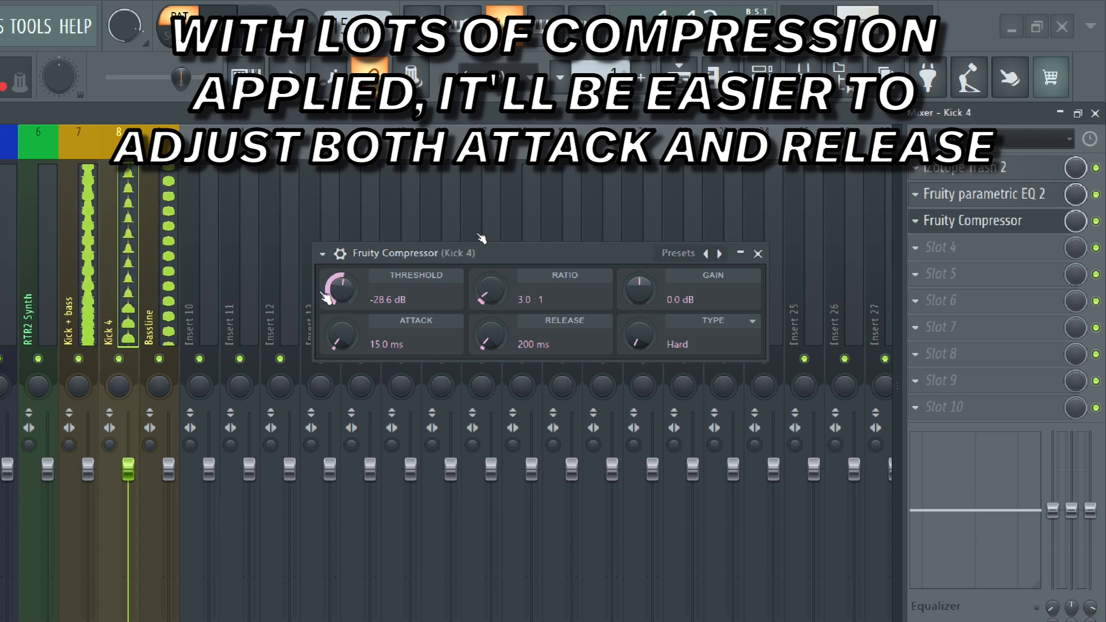
{"action": "left_click_drag", "start_coordinate": [339, 293], "coordinate": [339, 290]}
{"action": "left_click_drag", "start_coordinate": [640, 288], "coordinate": [639, 281]}
Compare the playing kick with Fruity Compressor disabled and enabled, stop playback, and go over the attack and ratio controls.
{"action": "left_click", "coordinate": [1093, 223]}
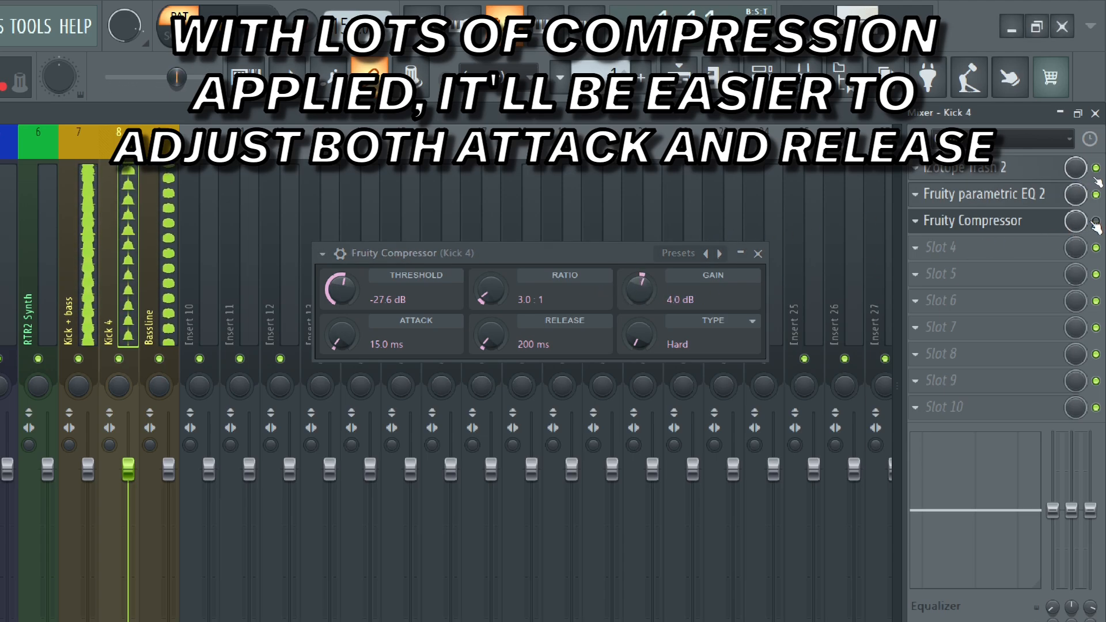
{"action": "left_click", "coordinate": [1093, 222]}
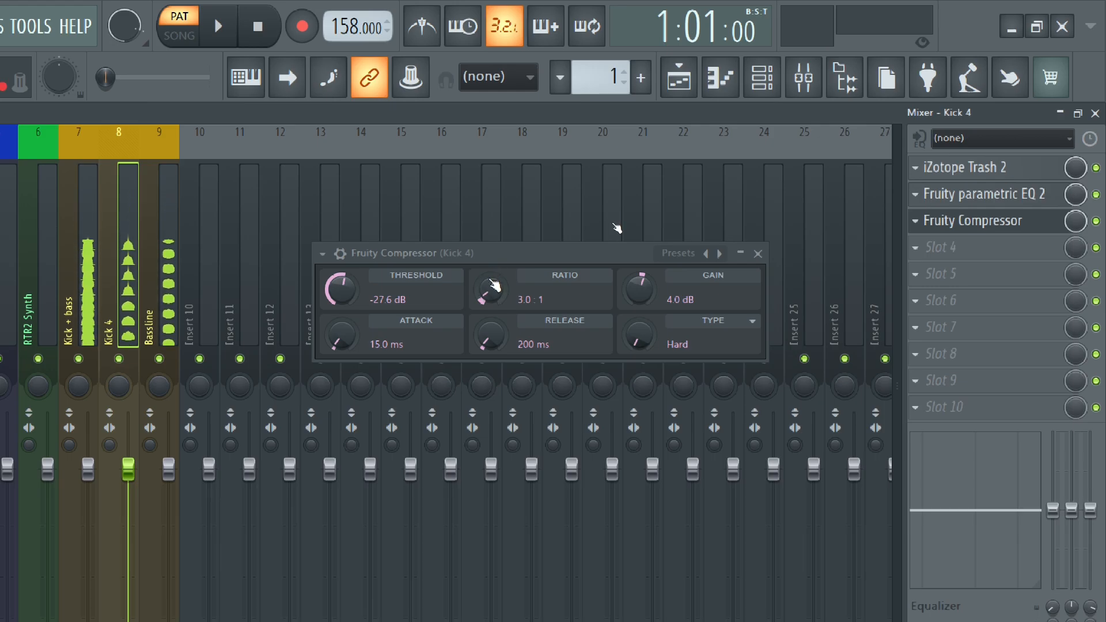
{"action": "left_click", "coordinate": [338, 332]}
{"action": "left_click", "coordinate": [490, 290]}
{"action": "left_click", "coordinate": [496, 293]}
Play the track, set the compressor's attack to 106.9 ms and gain to 2.5 dB, and check it against the bypassed kick.
{"action": "key", "text": "space"}
{"action": "left_click_drag", "start_coordinate": [347, 339], "coordinate": [346, 299]}
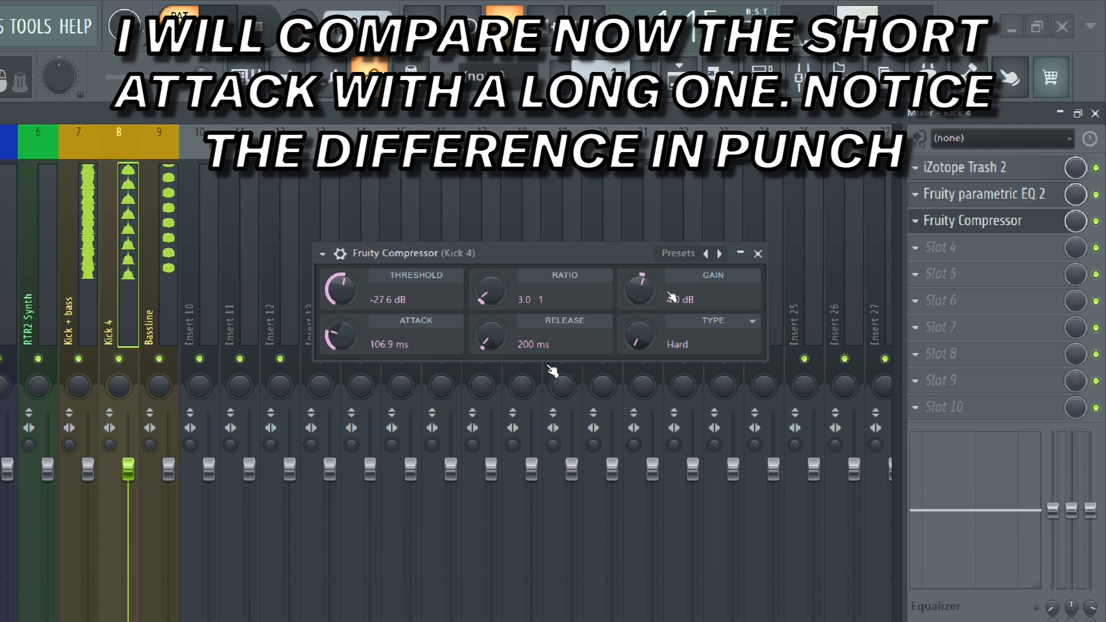
{"action": "left_click_drag", "start_coordinate": [626, 303], "coordinate": [625, 308]}
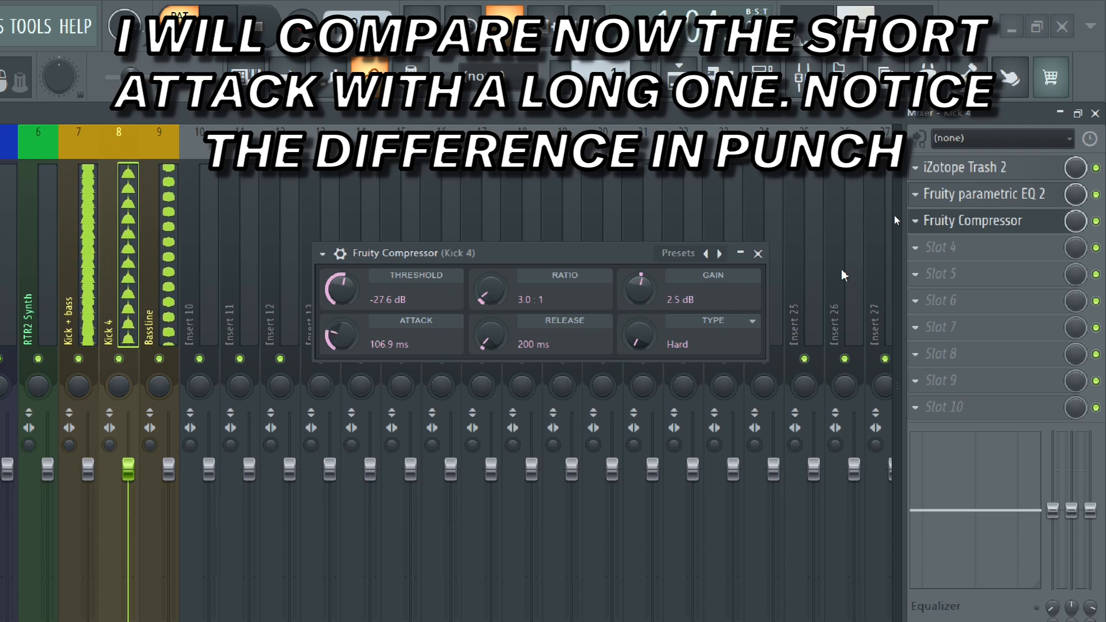
{"action": "left_click", "coordinate": [1096, 221]}
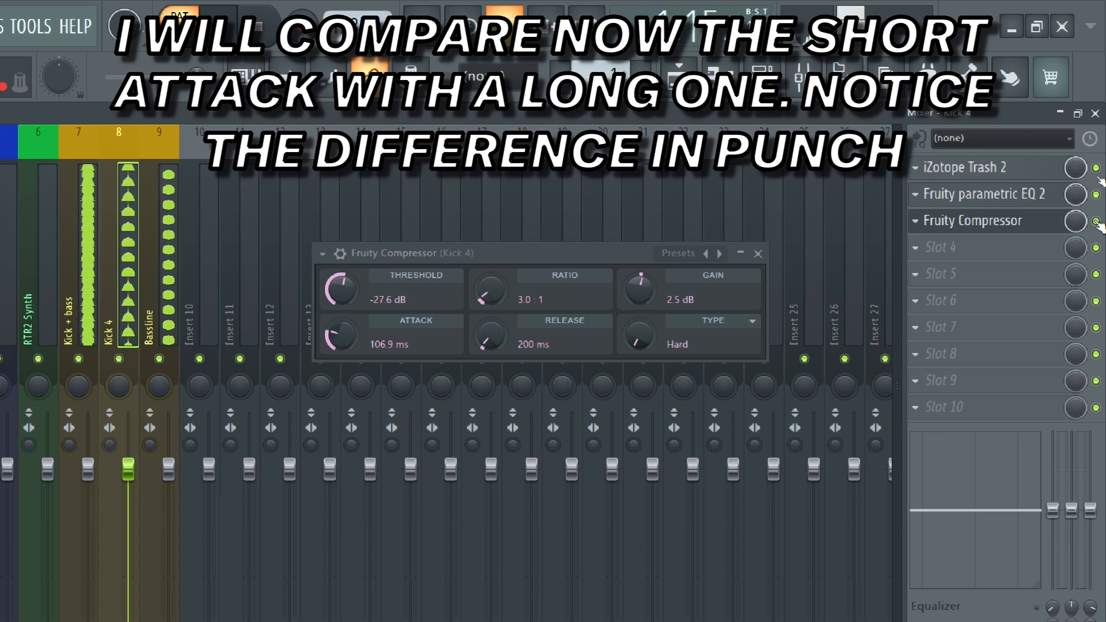
Store the compressor's long-attack settings in the spare state and lower the active attack to 28.9 ms.
{"action": "left_click", "coordinate": [322, 253]}
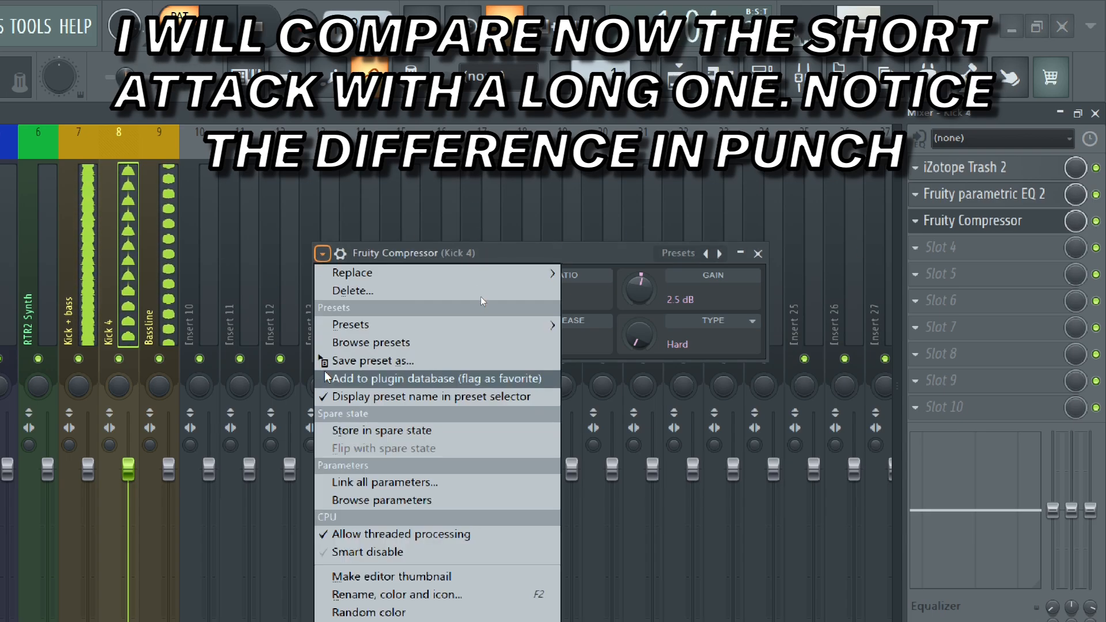
{"action": "left_click", "coordinate": [381, 430]}
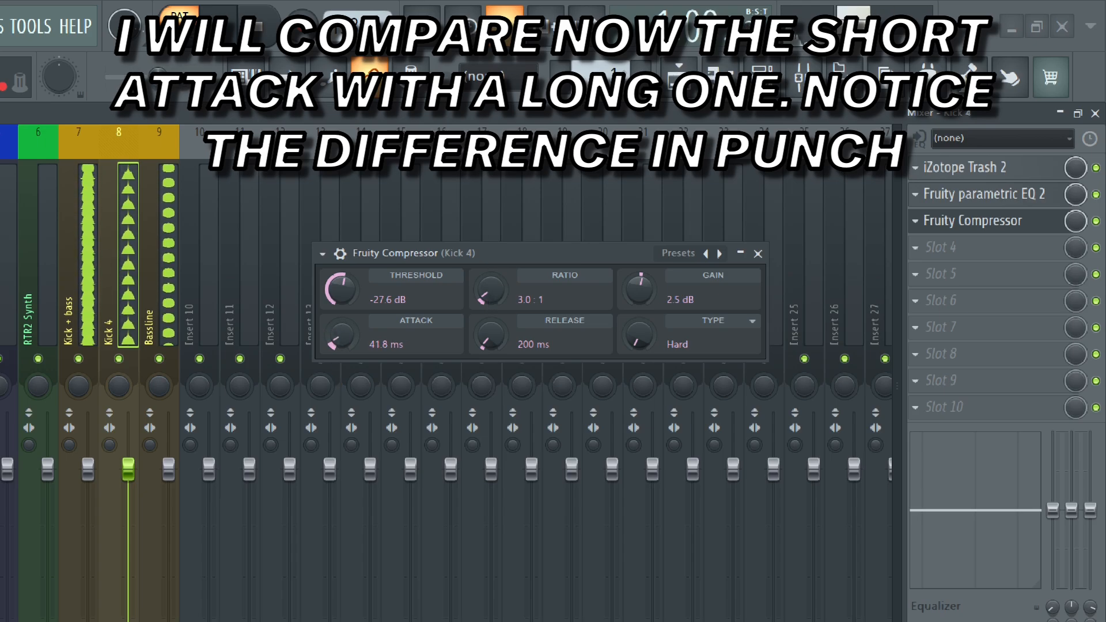
Flip repeatedly with the spare state to compare the long and short attack, end on the long one, and stop playback.
{"action": "left_click", "coordinate": [322, 253]}
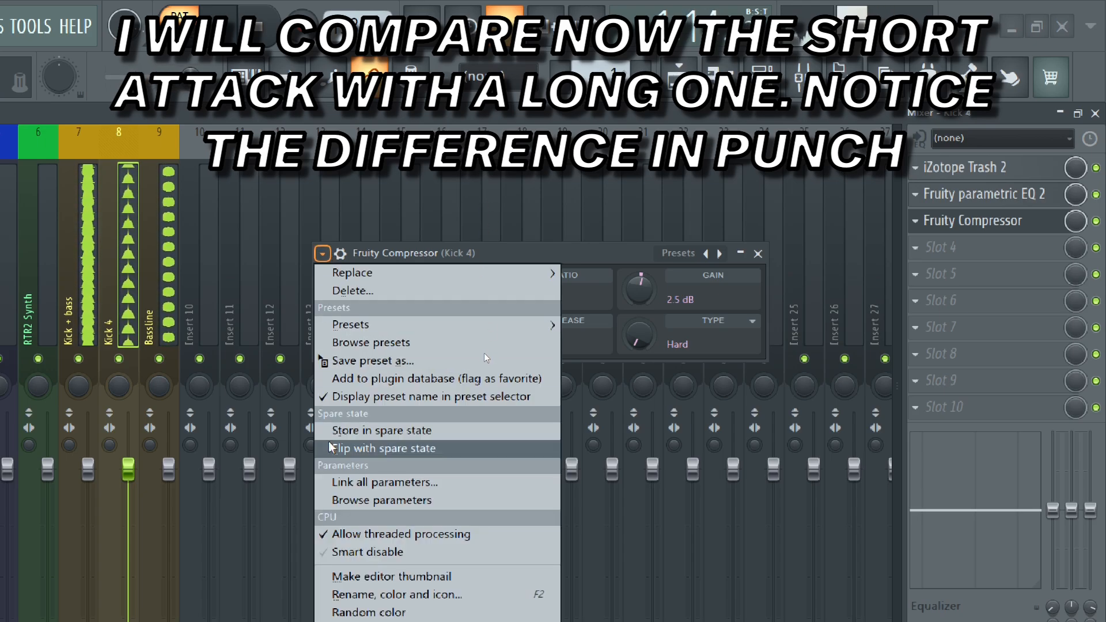
{"action": "left_click", "coordinate": [345, 448]}
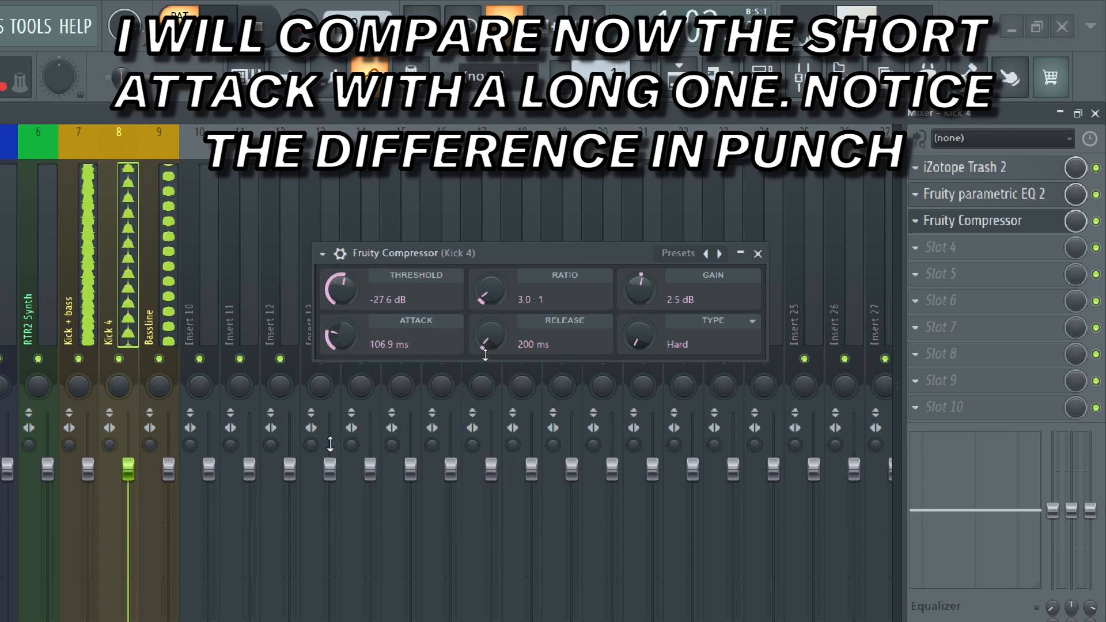
{"action": "left_click", "coordinate": [322, 254]}
{"action": "left_click", "coordinate": [345, 448]}
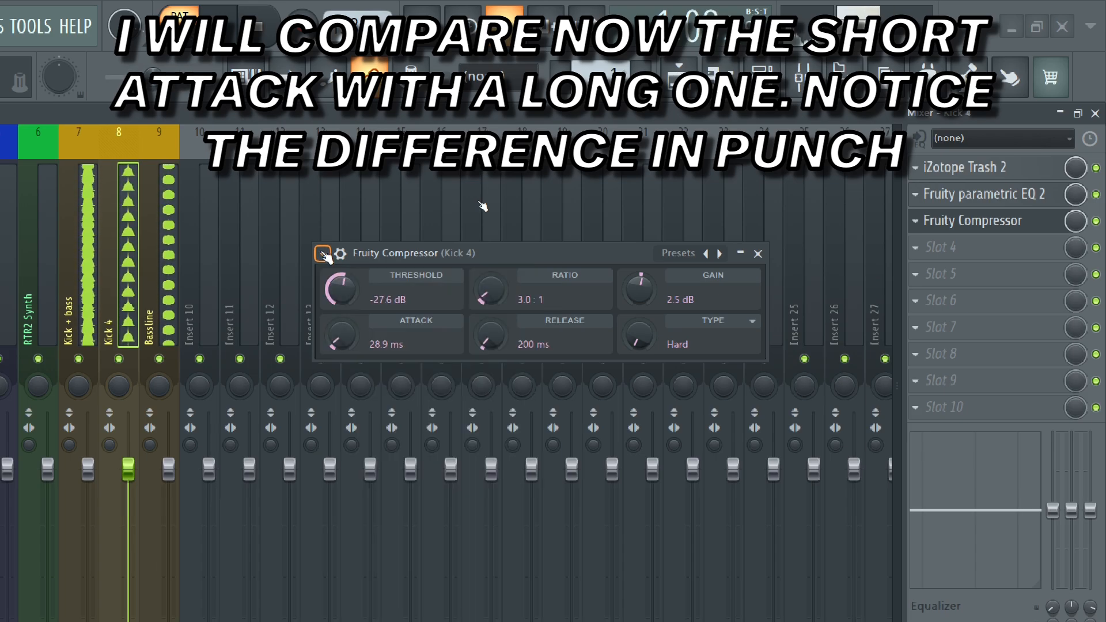
{"action": "left_click", "coordinate": [322, 254]}
{"action": "left_click", "coordinate": [346, 448]}
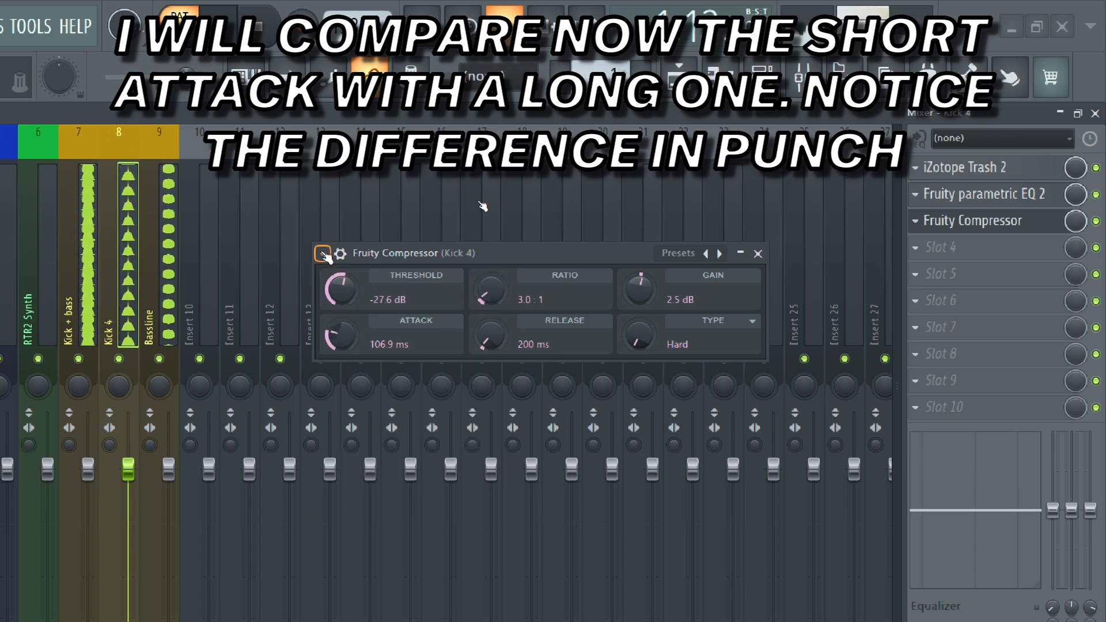
{"action": "left_click", "coordinate": [322, 254]}
{"action": "left_click", "coordinate": [345, 448]}
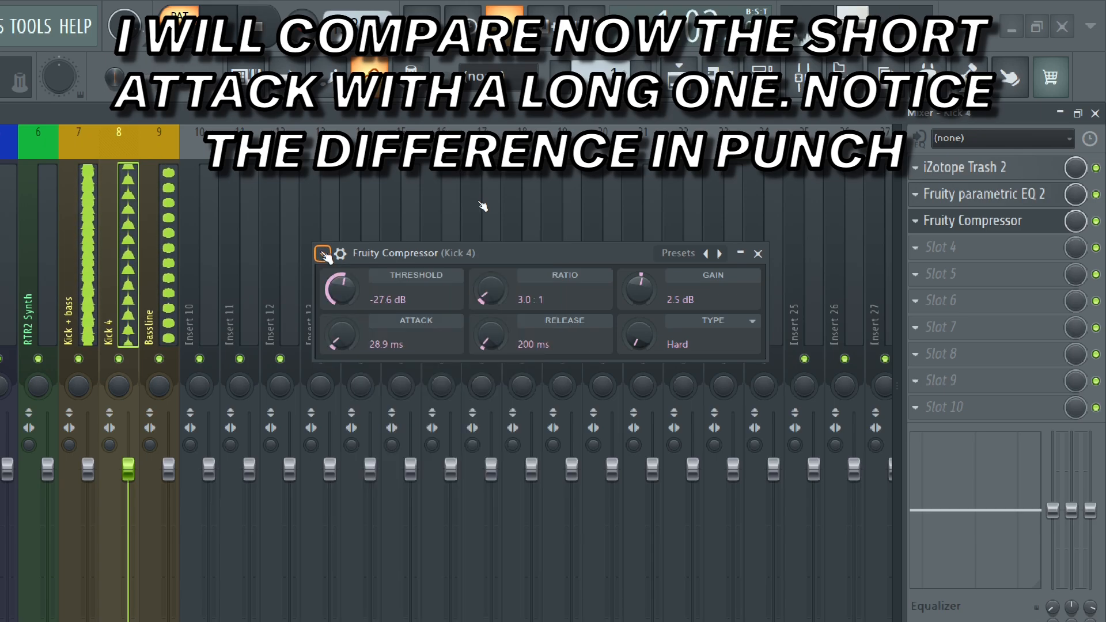
{"action": "left_click", "coordinate": [322, 254]}
{"action": "left_click", "coordinate": [346, 448]}
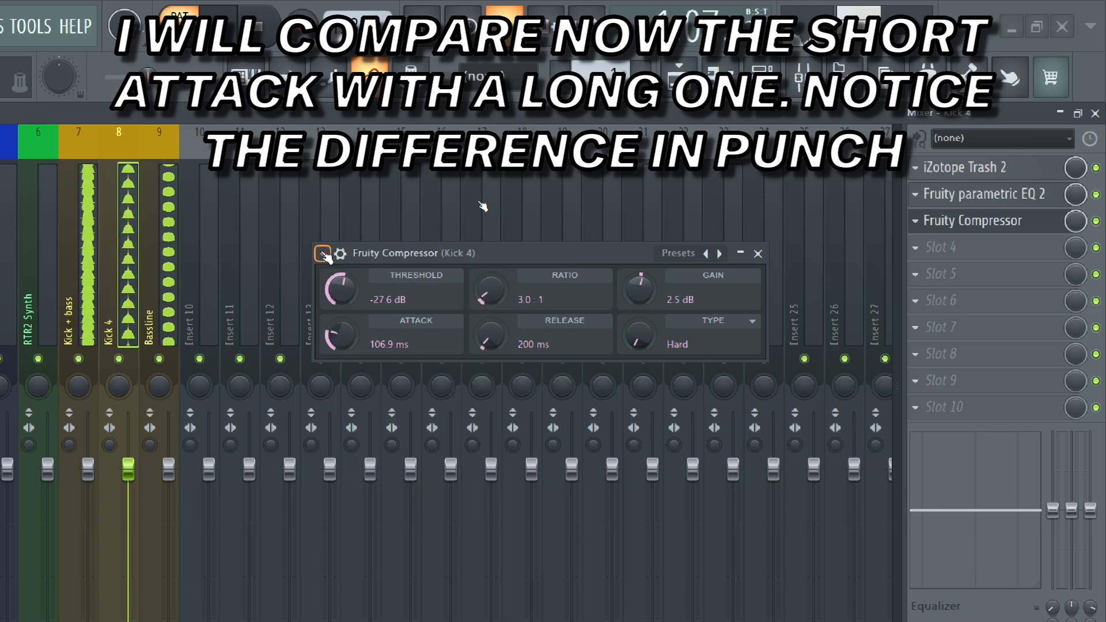
{"action": "key", "text": "space"}
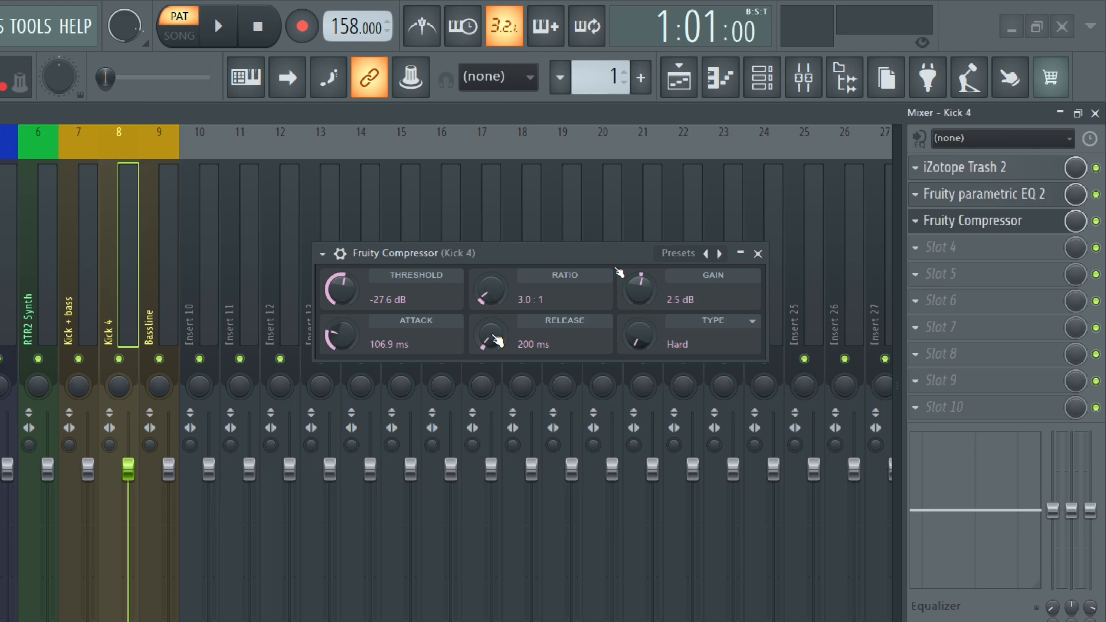
Play the track, shorten the kick compressor's release to 50 ms, and stop playback.
{"action": "key", "text": "space"}
{"action": "mouse_move", "coordinate": [490, 335]}
{"action": "left_mouse_down"}
{"action": "mouse_move", "coordinate": [490, 311]}
{"action": "mouse_move", "coordinate": [489, 346]}
{"action": "mouse_move", "coordinate": [490, 322]}
{"action": "mouse_move", "coordinate": [490, 336]}
{"action": "left_mouse_up"}
{"action": "key", "text": "space"}
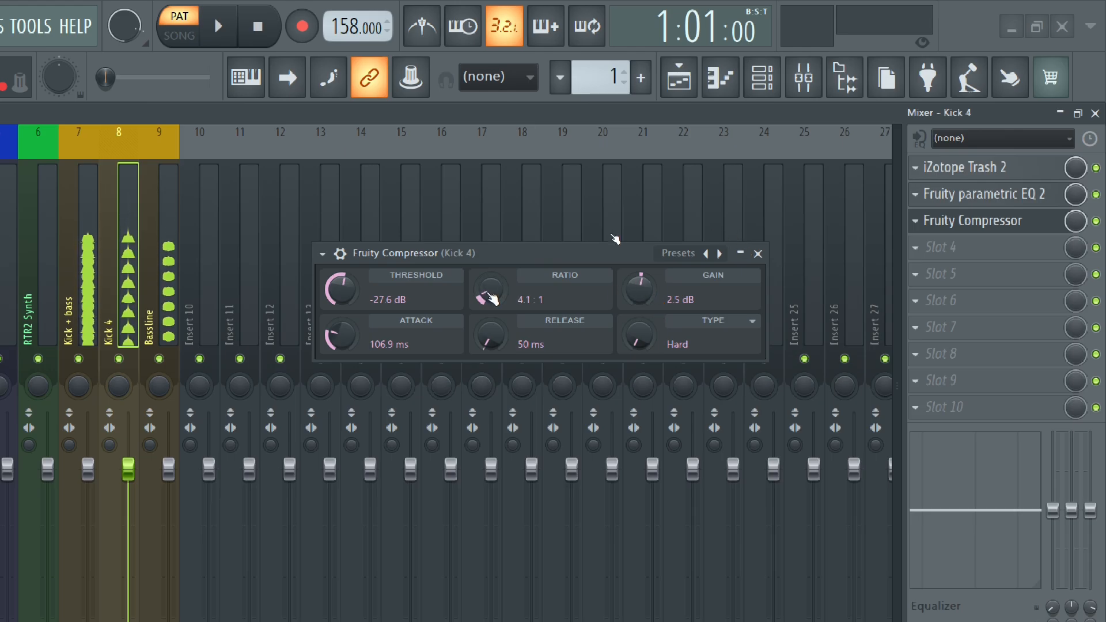
Set the compressor's ratio to 5.0:1 and gain to 3.7 dB, and listen to the kick with this heavier compression.
{"action": "scroll", "coordinate": [492, 297], "scroll_direction": "up", "scroll_amount": 3}
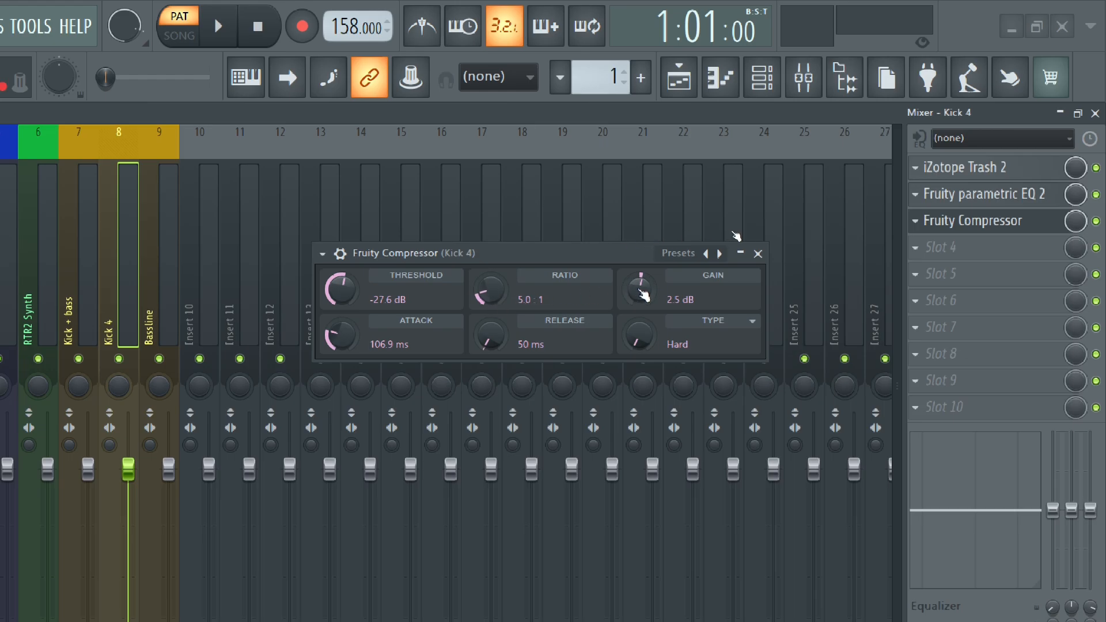
{"action": "scroll", "coordinate": [640, 295], "scroll_direction": "up", "scroll_amount": 3}
{"action": "key", "text": "space"}
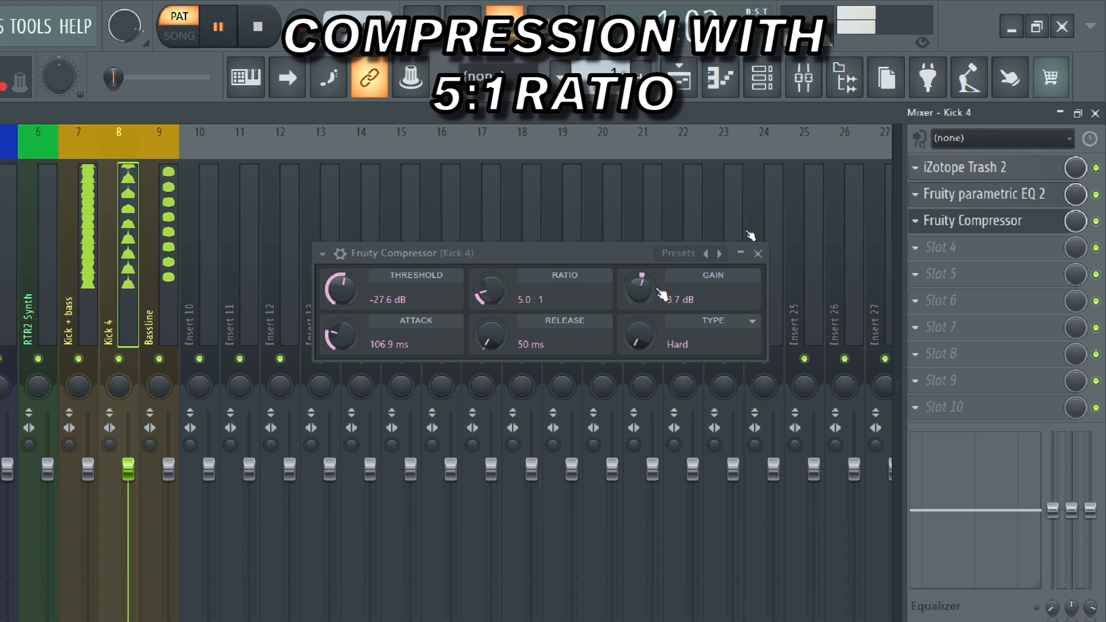
{"action": "key", "text": "space"}
Store these settings in the spare state, set the ratio to 1.8:1 with 1.7 dB gain, and listen to the lighter compression.
{"action": "left_click", "coordinate": [323, 253]}
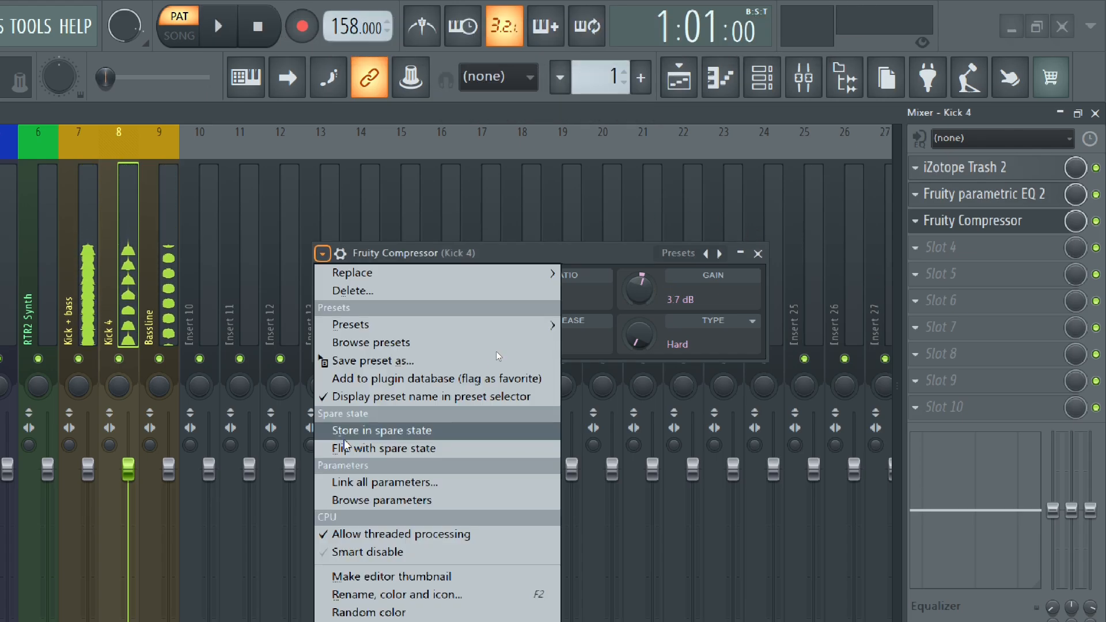
{"action": "left_click", "coordinate": [435, 433]}
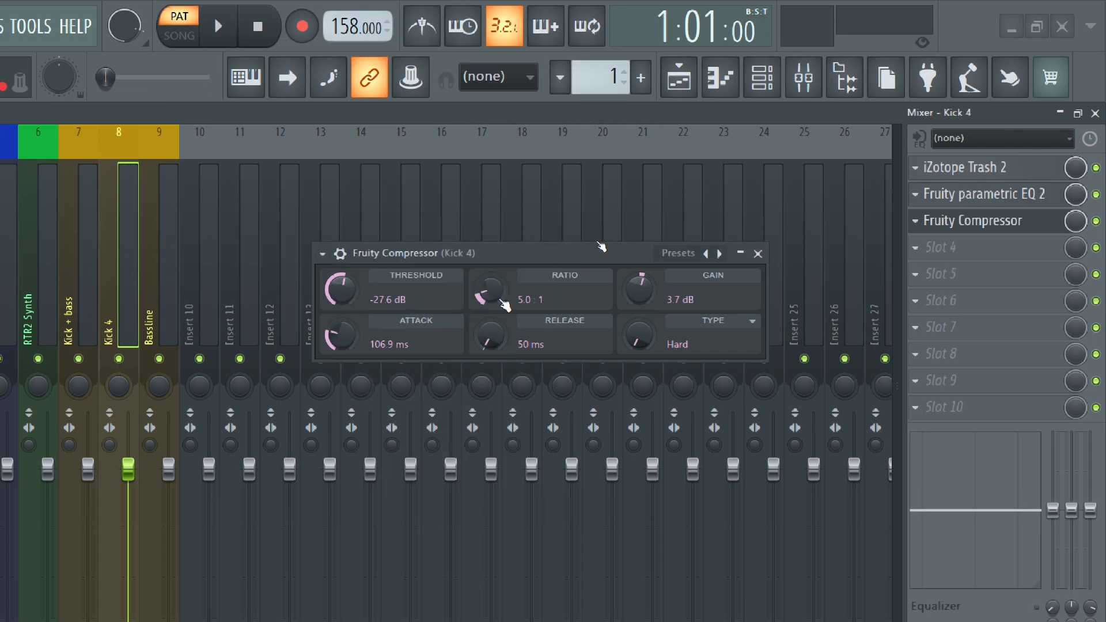
{"action": "left_click_drag", "start_coordinate": [520, 309], "coordinate": [520, 326]}
{"action": "key", "text": "space"}
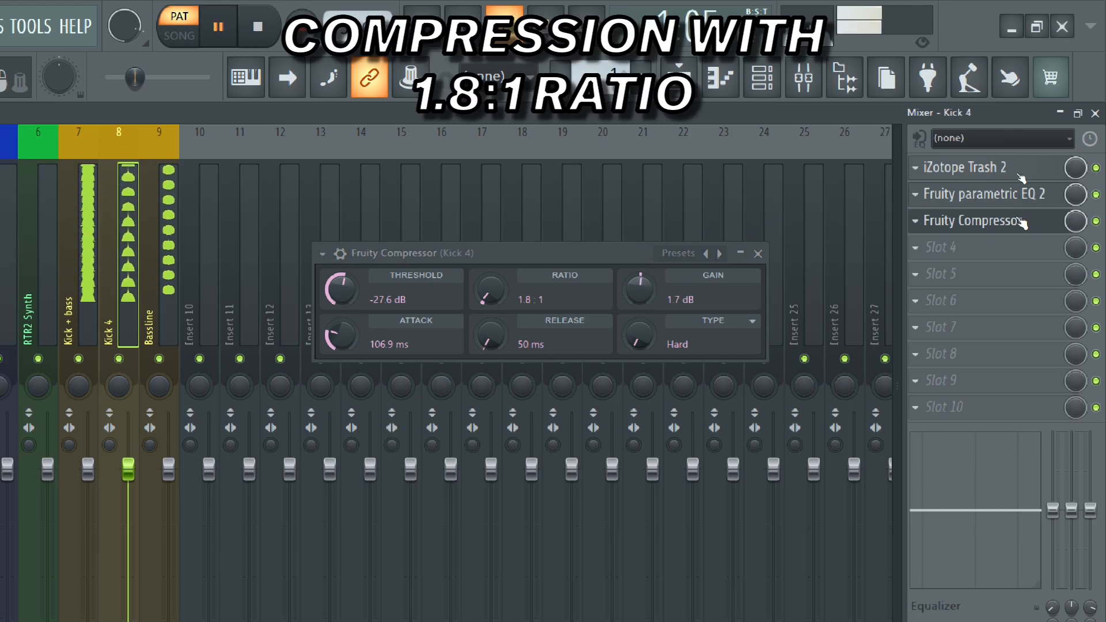
{"action": "key", "text": "space"}
Flip the compressor to the stored 5.0:1 spare state and back to the 1.8:1 settings to compare them.
{"action": "left_click", "coordinate": [322, 253]}
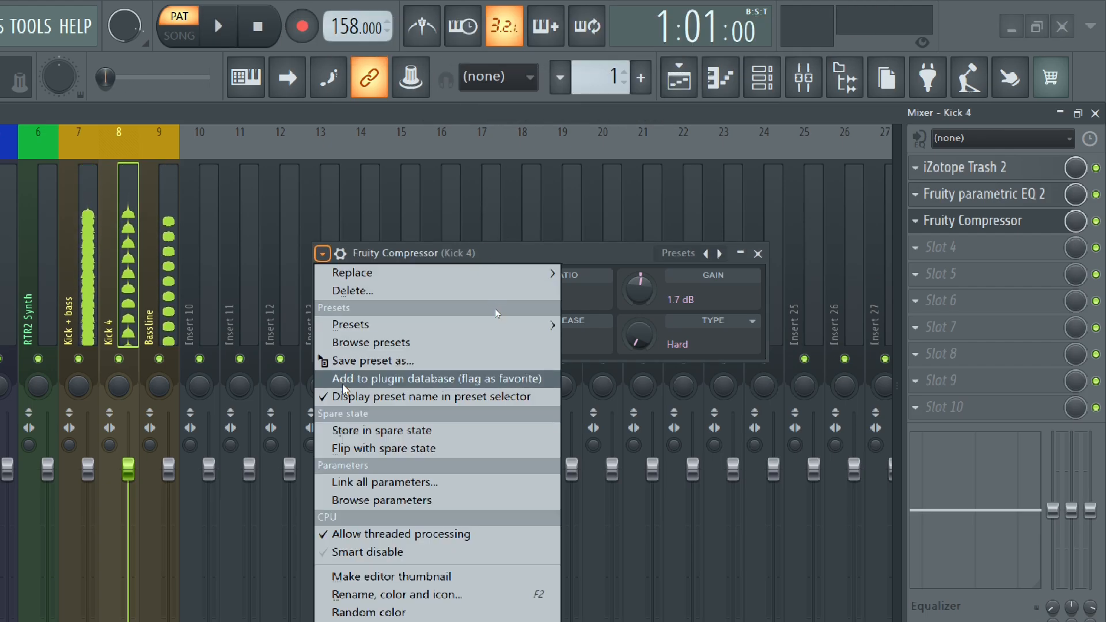
{"action": "left_click", "coordinate": [363, 448]}
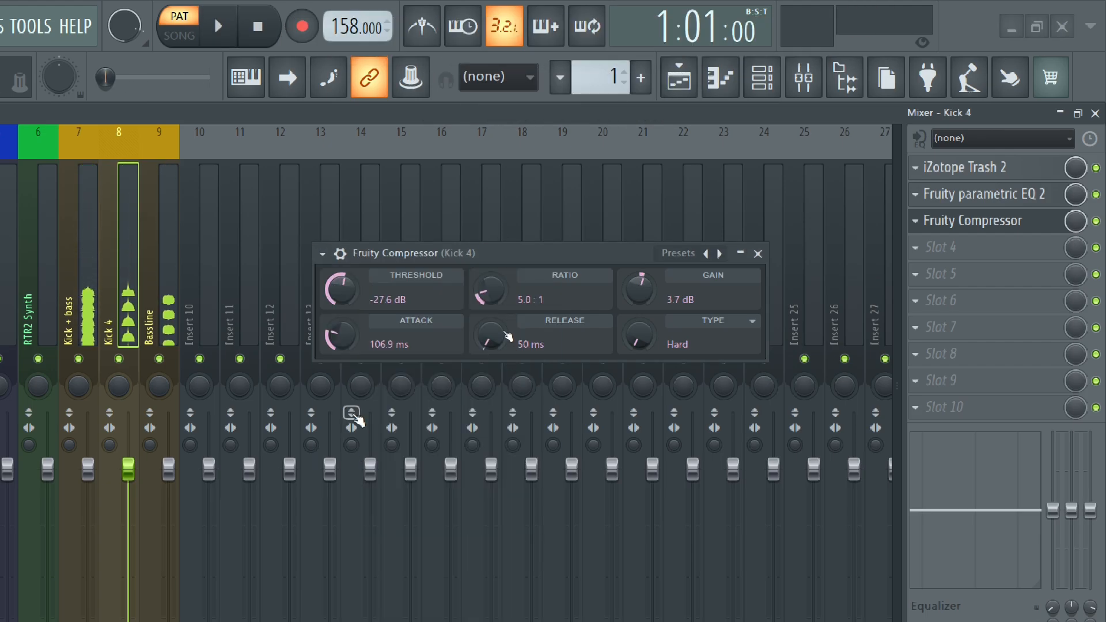
{"action": "left_click", "coordinate": [323, 255]}
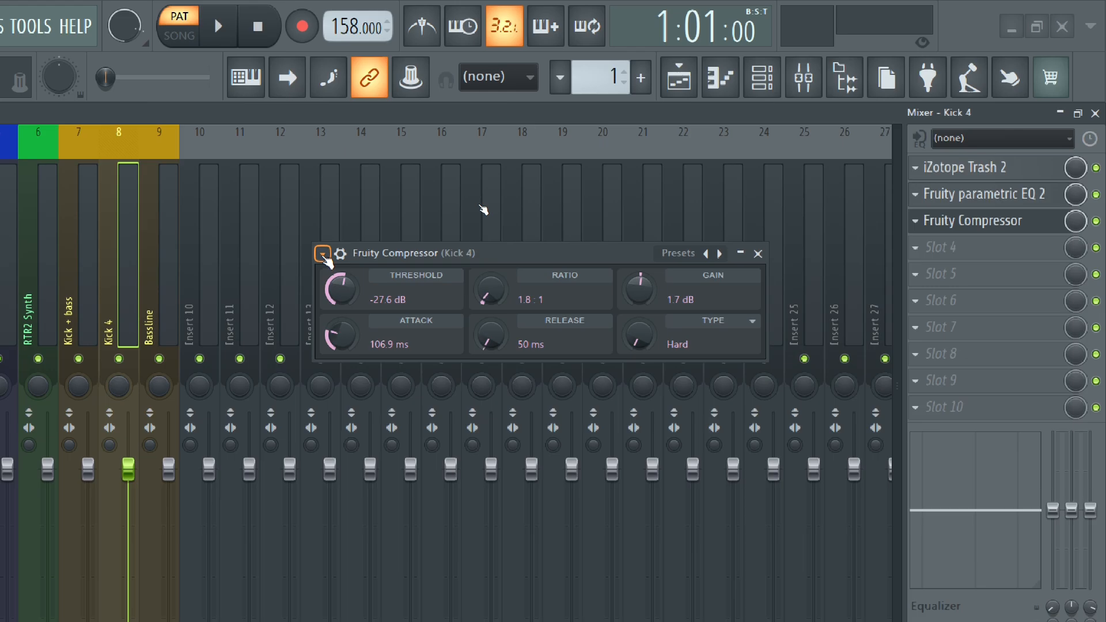
Play the track while repeatedly flipping the Kick 4 compressor between its 1.8:1 and 5.0:1 states to compare them, and stop playback.
{"action": "left_click", "coordinate": [323, 255]}
{"action": "left_click", "coordinate": [323, 254]}
{"action": "key", "text": "space"}
{"action": "left_click", "coordinate": [322, 255]}
{"action": "left_click", "coordinate": [322, 255]}
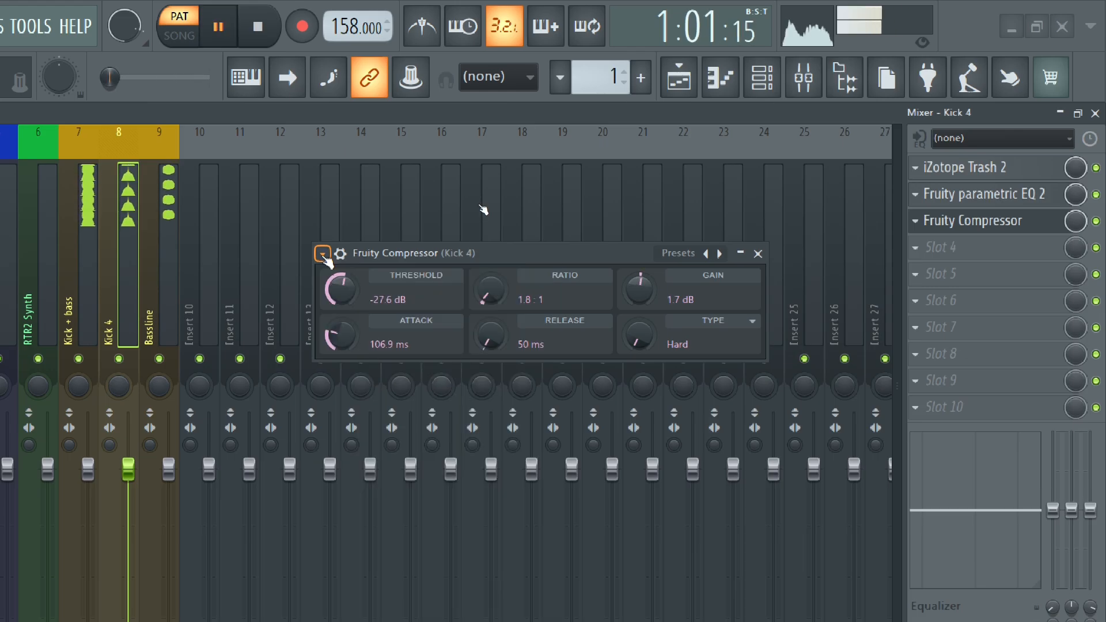
{"action": "left_click", "coordinate": [323, 255]}
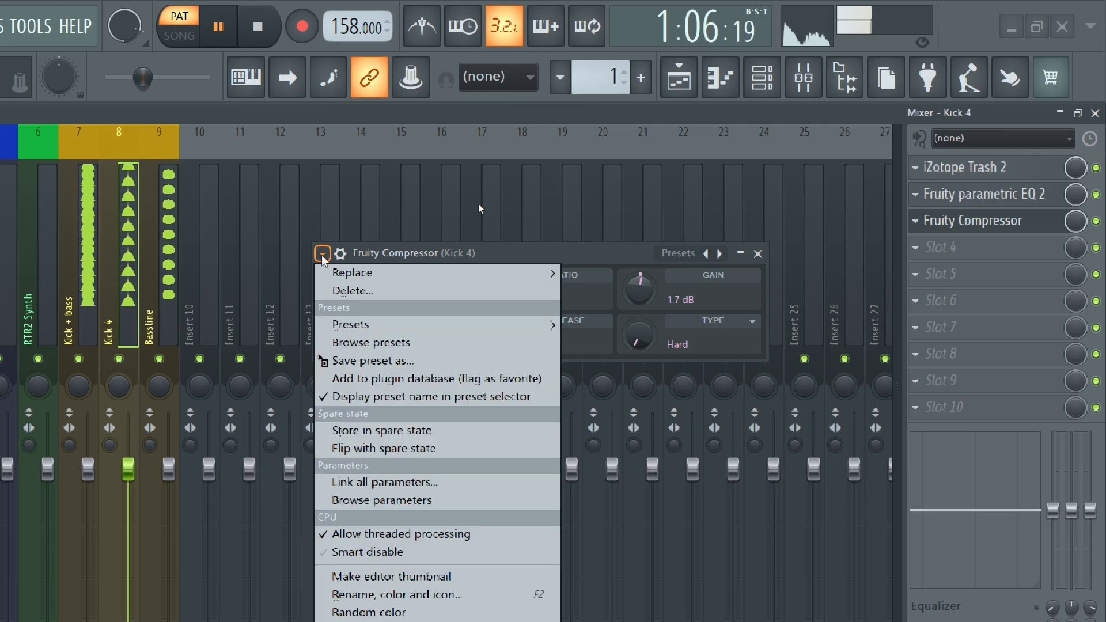
{"action": "left_click", "coordinate": [323, 255]}
{"action": "left_click", "coordinate": [322, 255]}
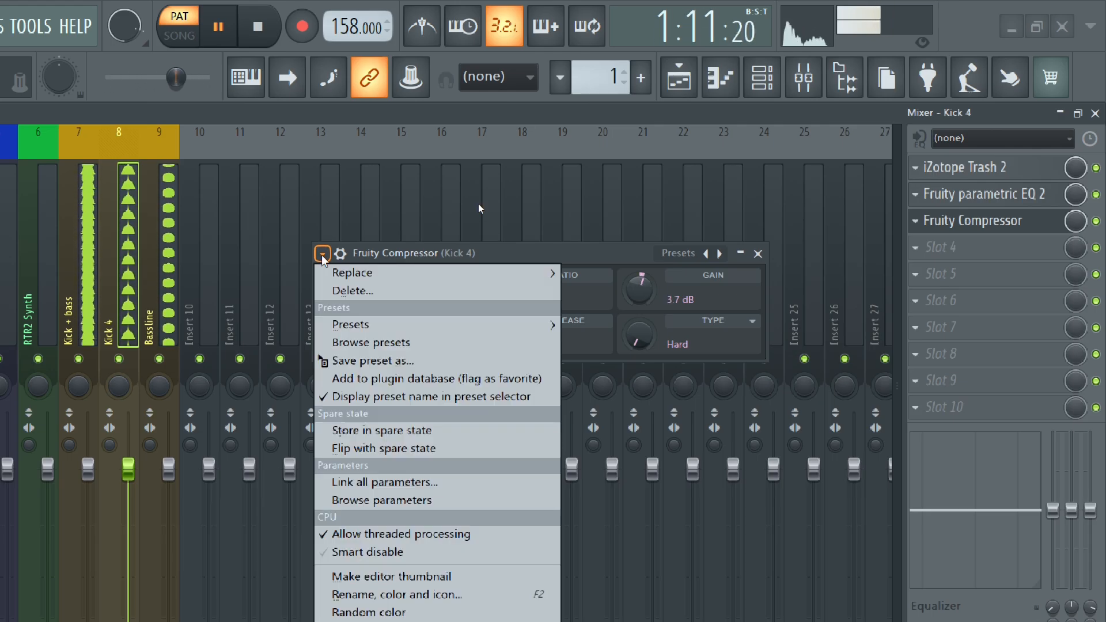
{"action": "left_click", "coordinate": [322, 255]}
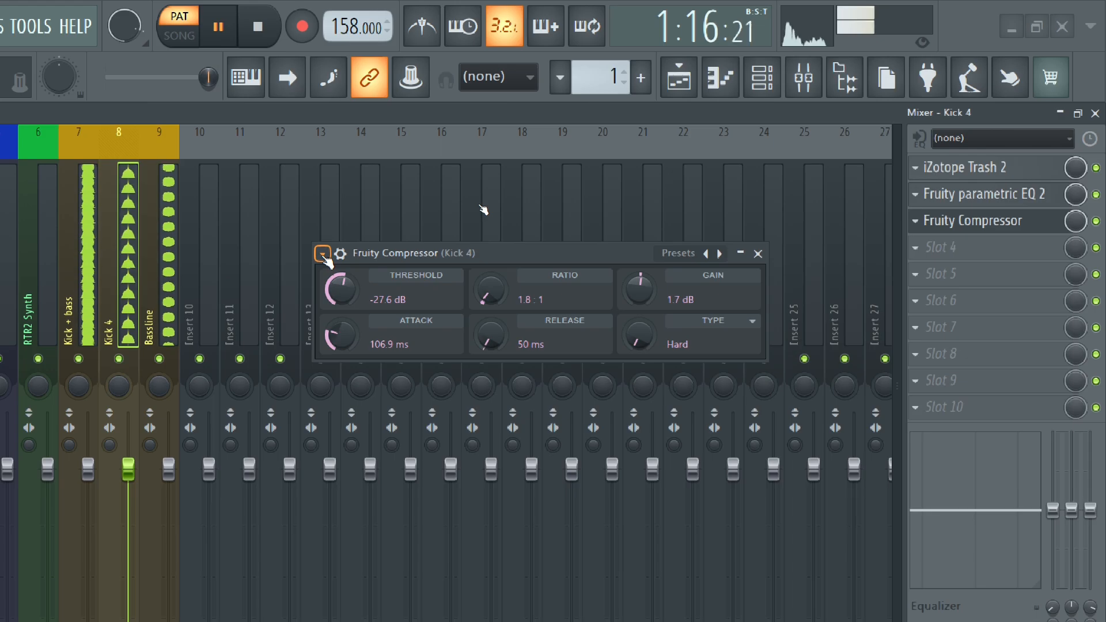
{"action": "left_click", "coordinate": [323, 255]}
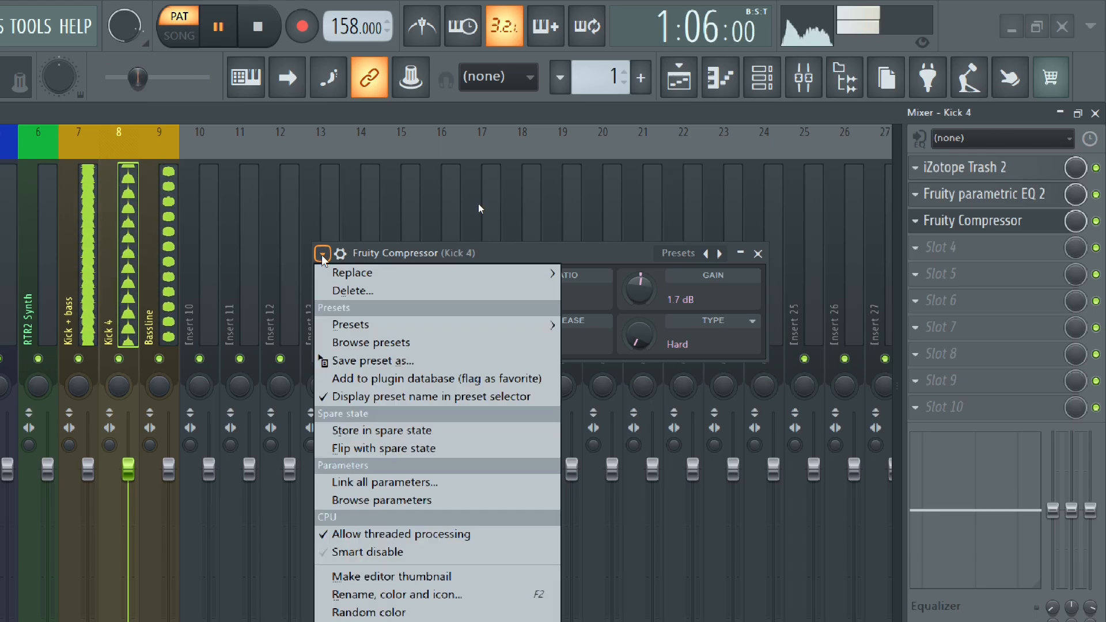
{"action": "left_click", "coordinate": [322, 255]}
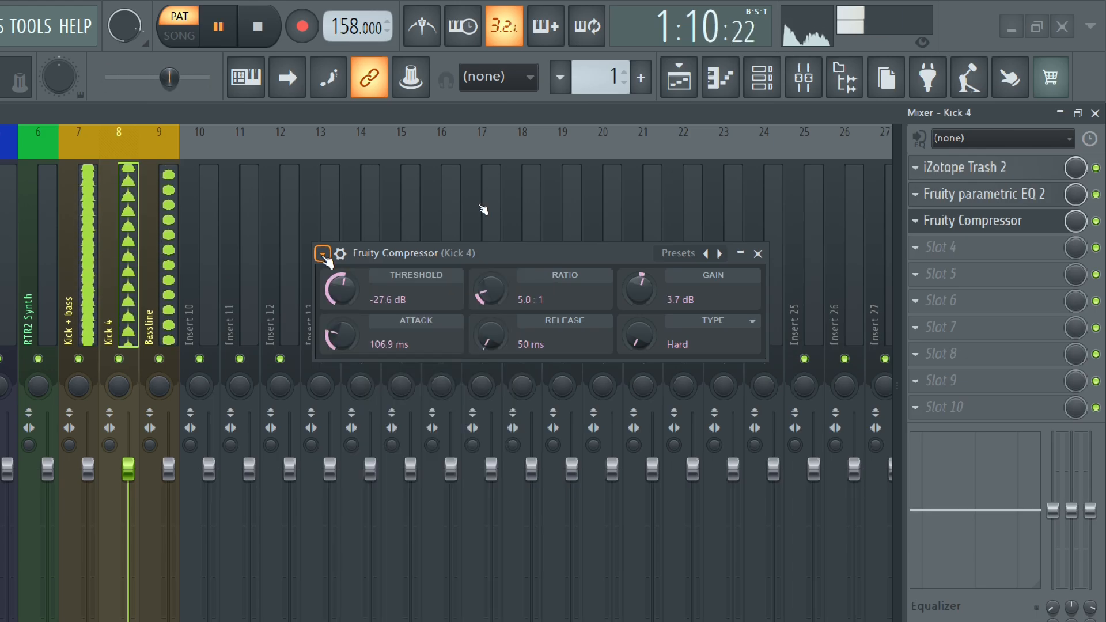
{"action": "left_click", "coordinate": [323, 255]}
{"action": "left_click", "coordinate": [322, 255]}
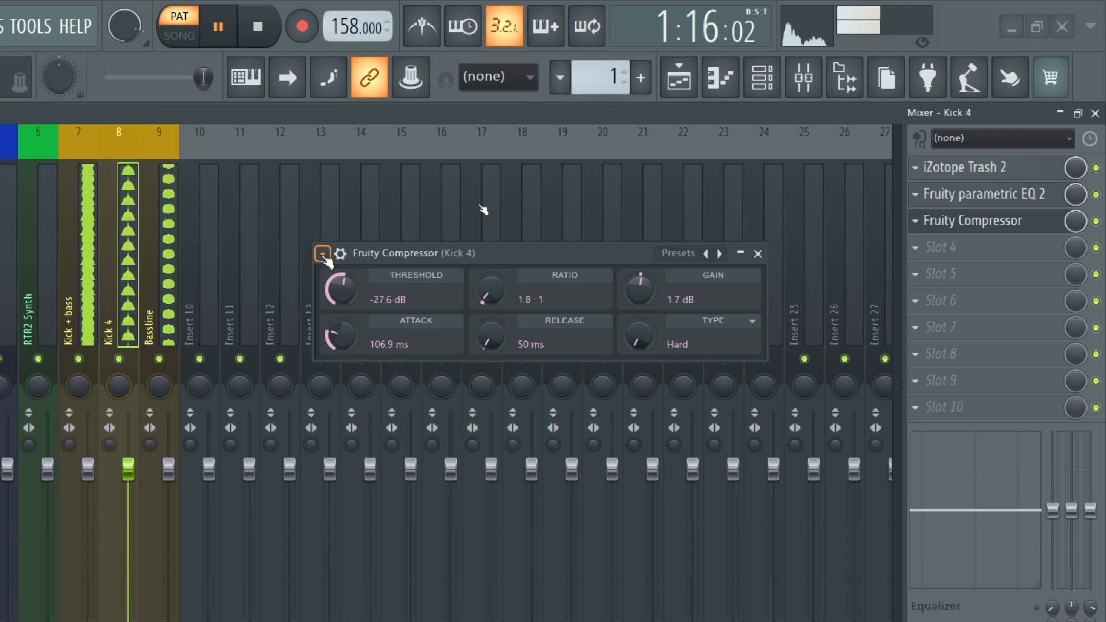
{"action": "key", "text": "space"}
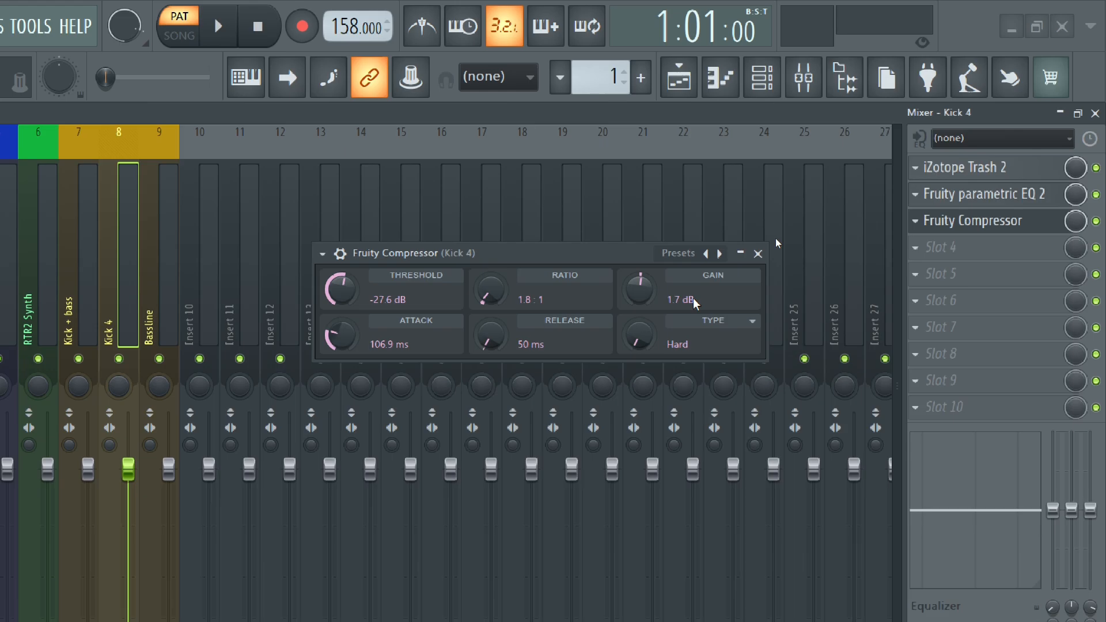
Flip the kick's compressor to the spare state with 5.0:1 ratio and 3.7 dB gain, and close its window.
{"action": "left_click", "coordinate": [330, 257]}
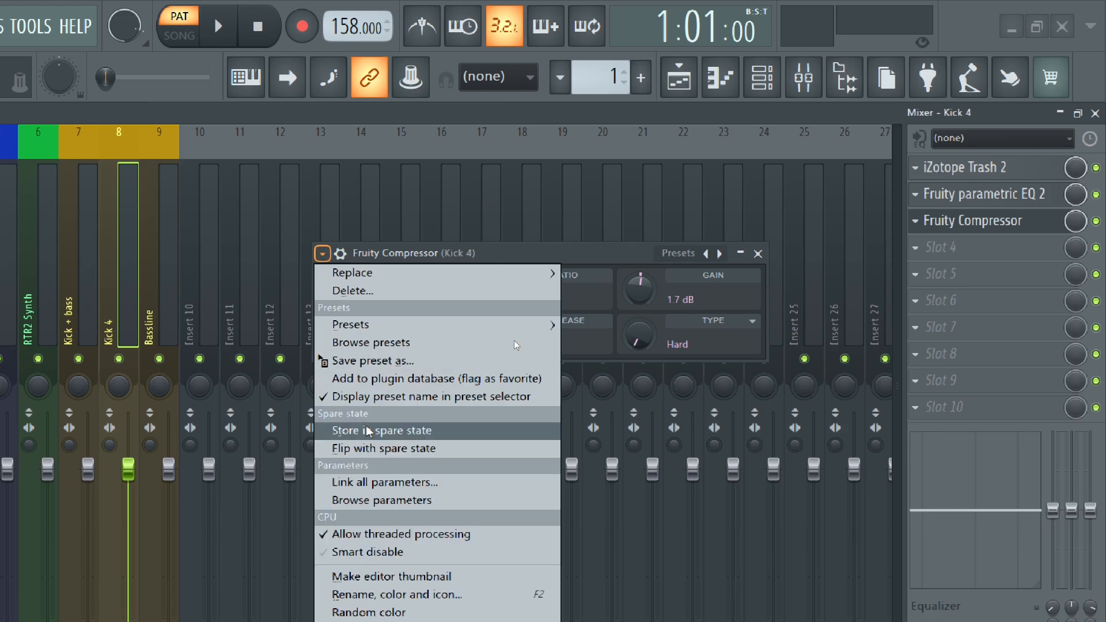
{"action": "left_click", "coordinate": [369, 447]}
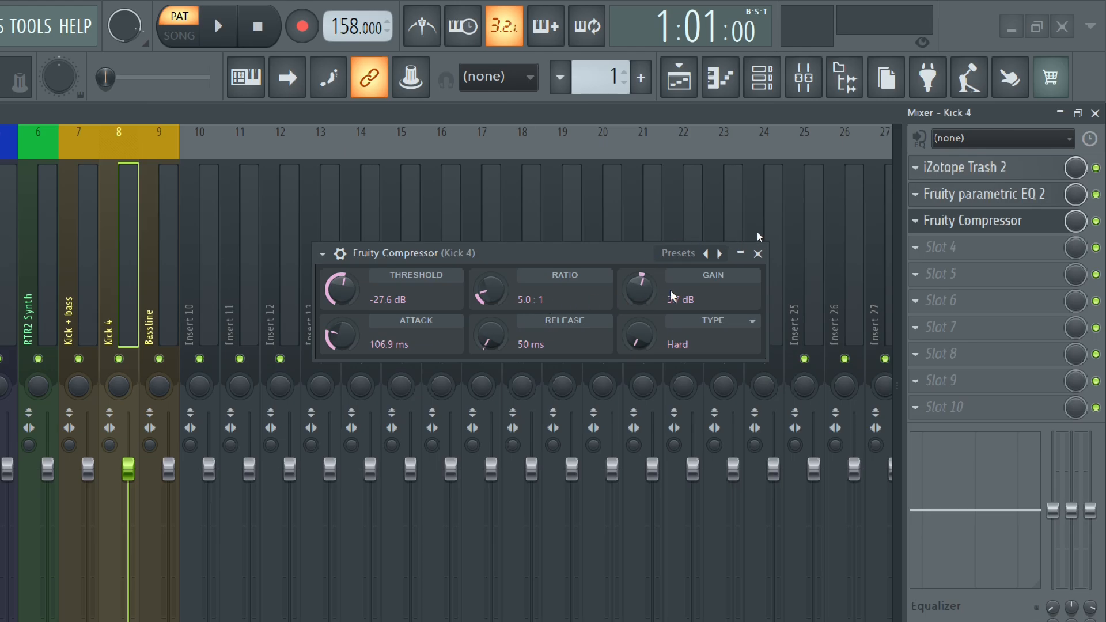
{"action": "key", "text": "ctrl"}
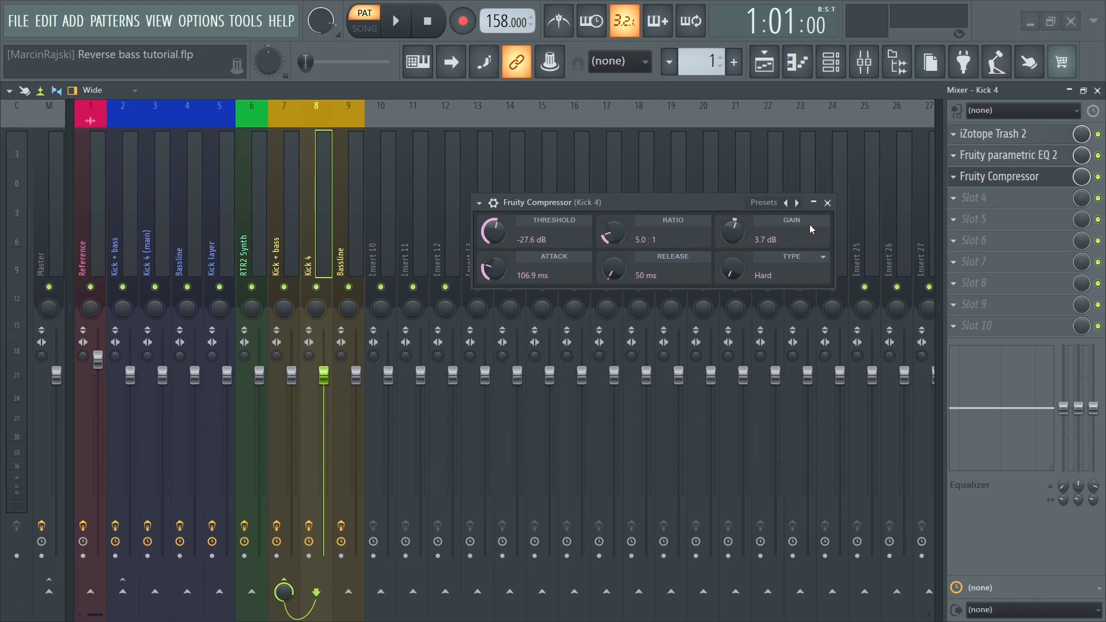
{"action": "left_click", "coordinate": [828, 203]}
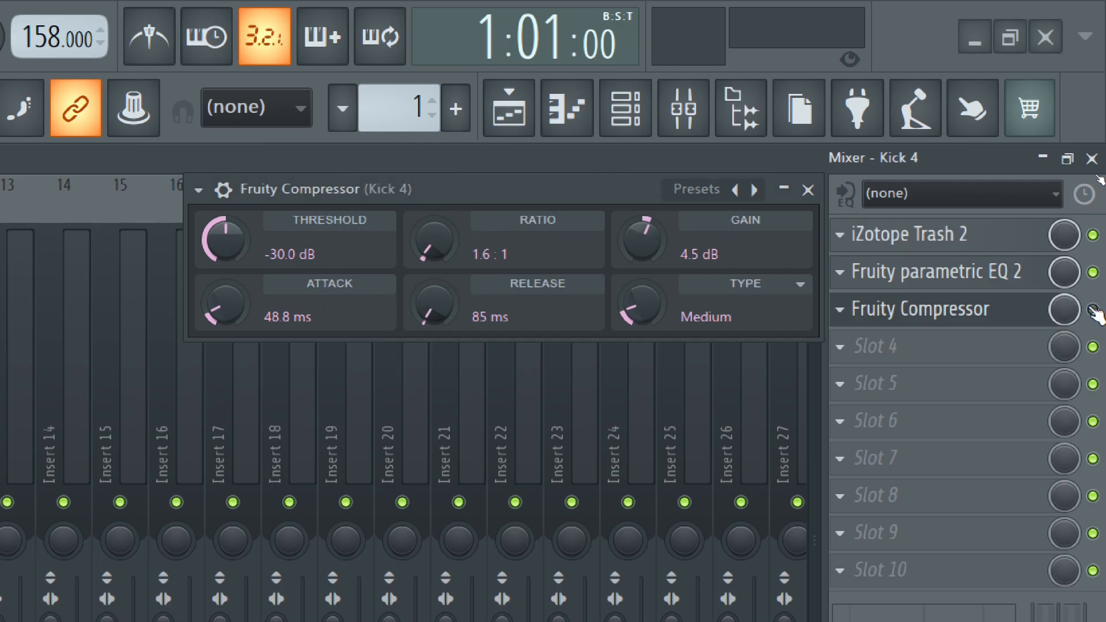
Play the track to compare the kick with its Fruity Compressor bypassed and enabled.
{"action": "key", "text": "space"}
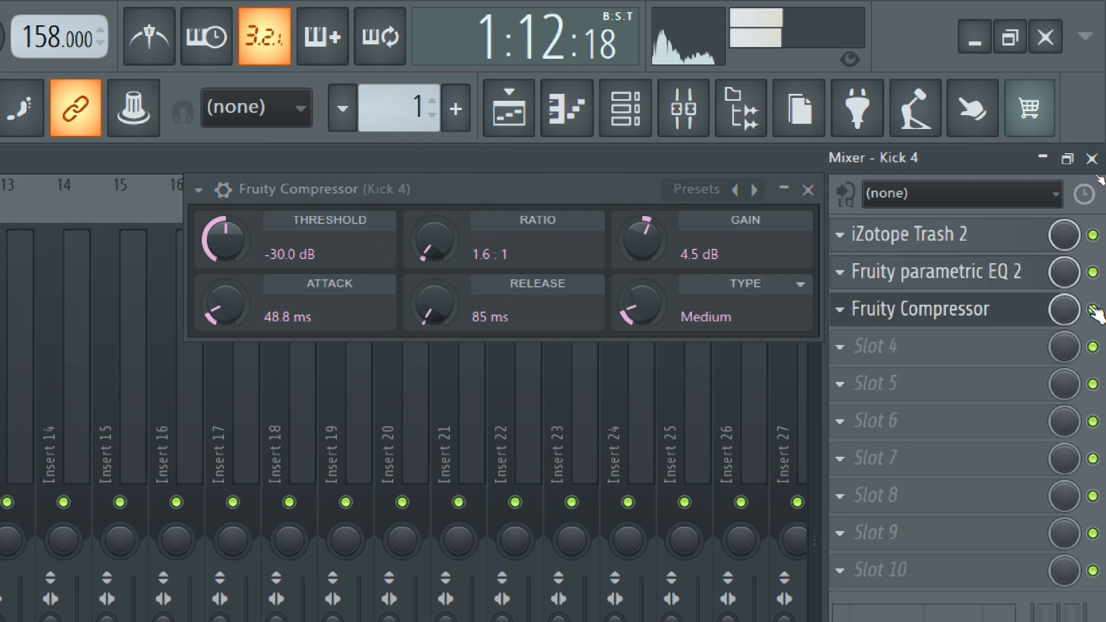